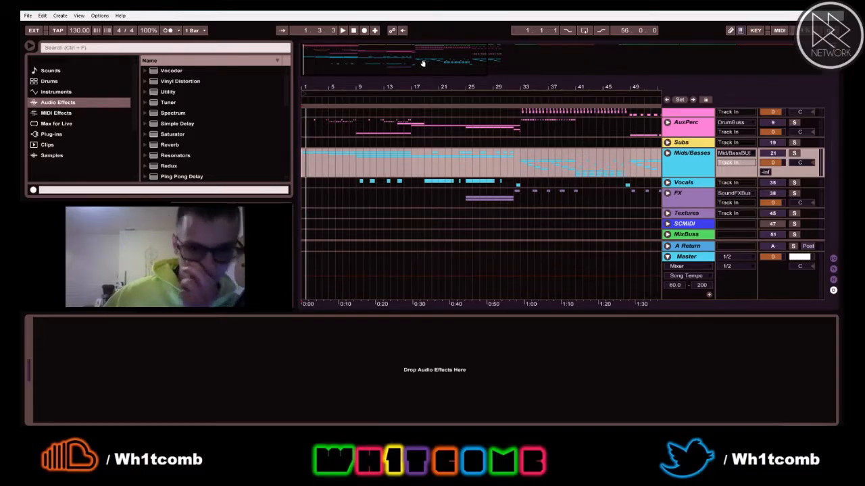
Step: Remove the short leftover clip after the first DropSwitch marker on the Sections track and extend that marker to bar 57
drag(423, 62, 423, 50)
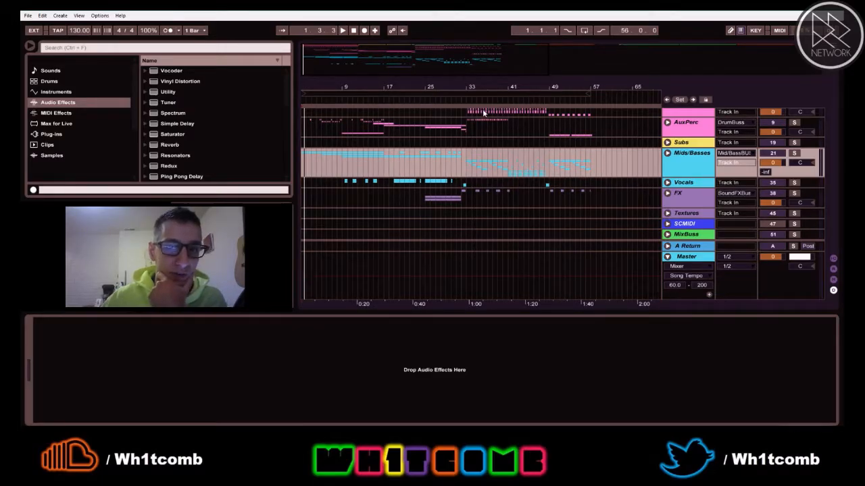
scroll(457, 166, up, 2)
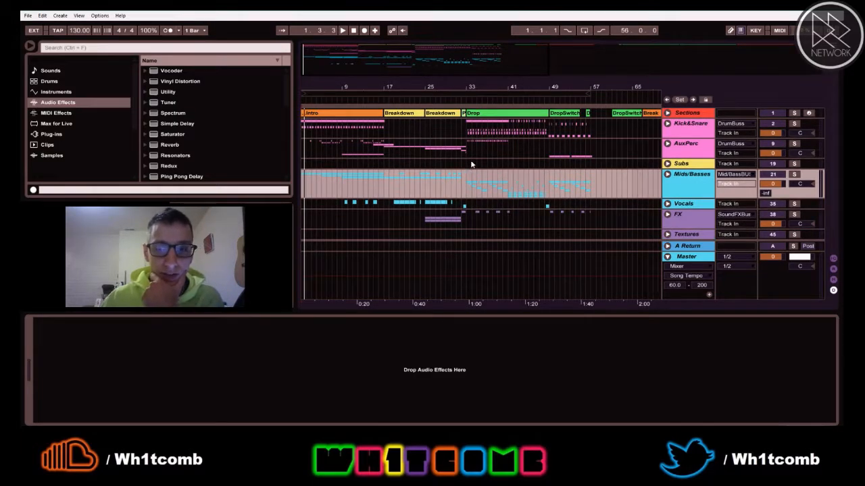
click(392, 132)
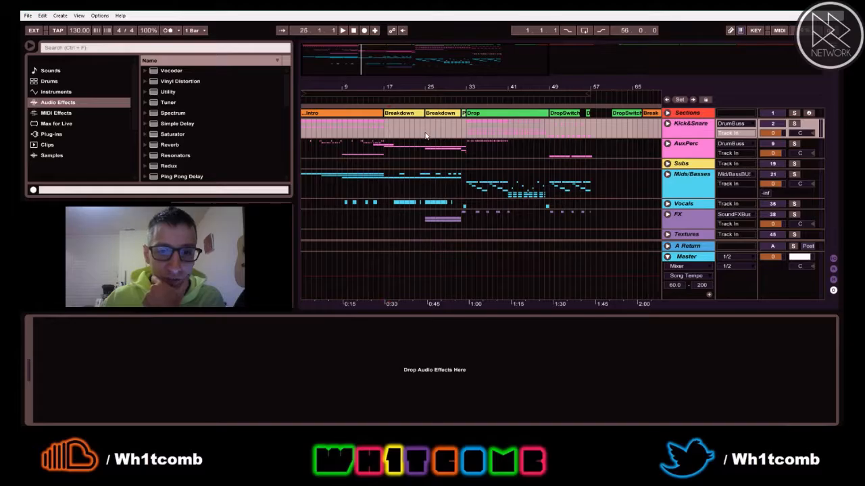
click(426, 136)
click(463, 137)
click(502, 131)
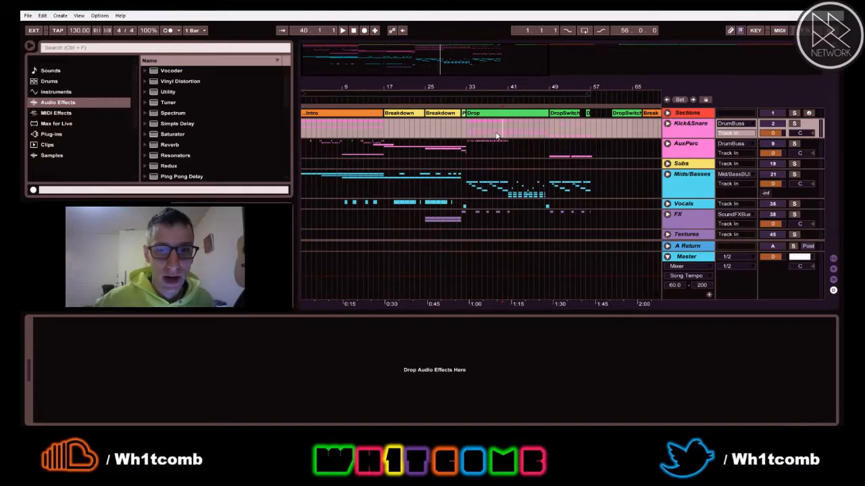
click(590, 117)
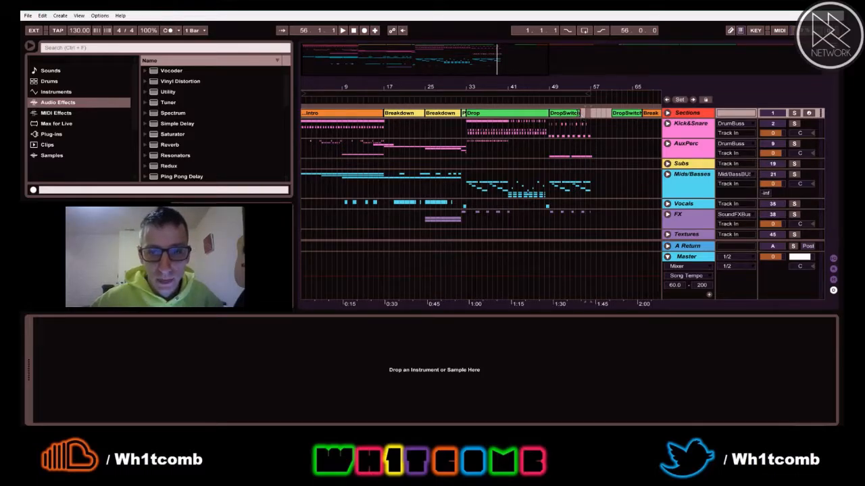
drag(578, 114, 591, 114)
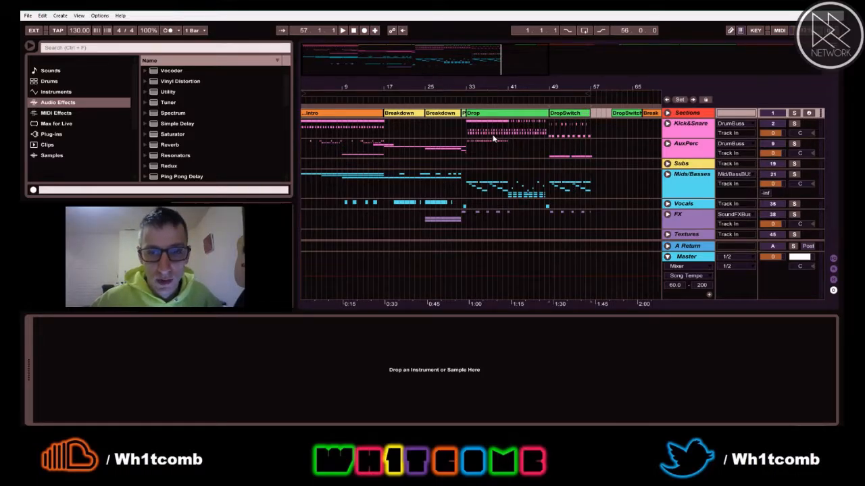
Step: Play the arrangement from just before the Drop through the end of the first DropSwitch section
click(453, 131)
key(space)
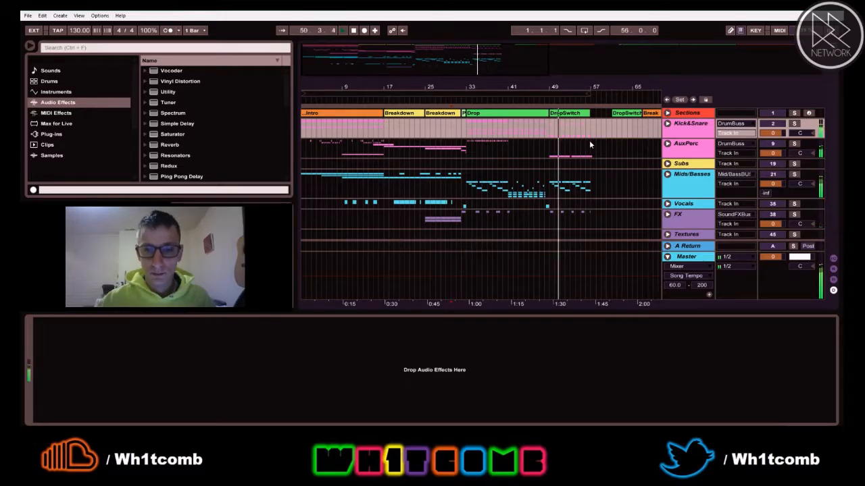
drag(553, 88, 510, 135)
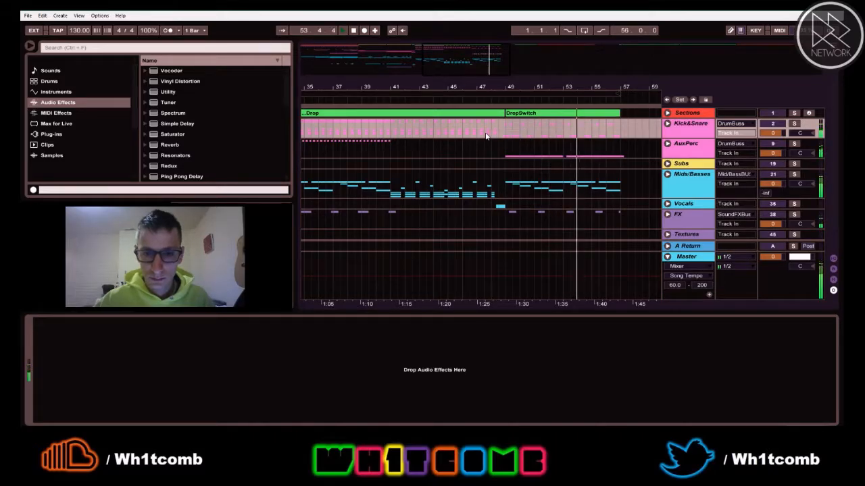
click(498, 188)
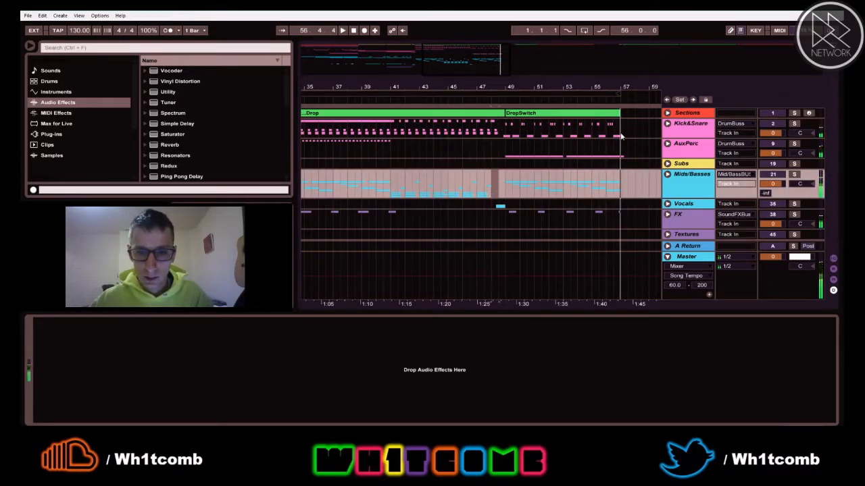
Step: Delete the last Clap 2 and Snare hits before the DropSwitch in the Kick&Snare group and play back the transition
click(667, 125)
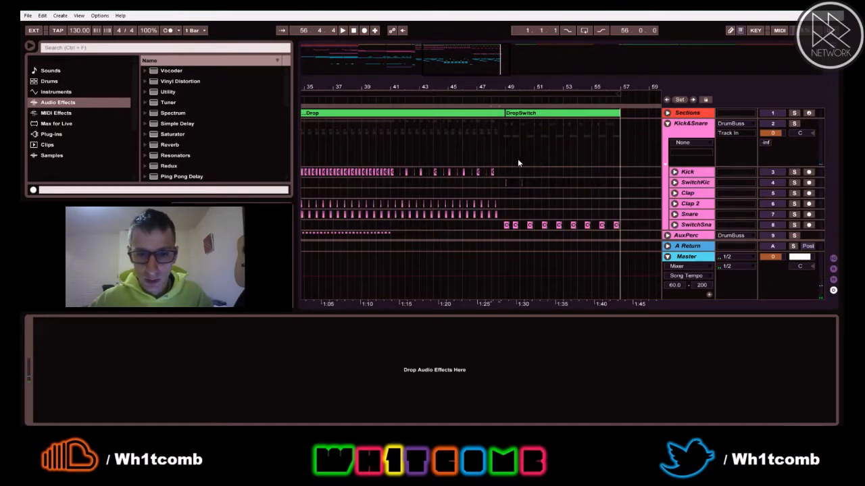
click(477, 144)
scroll(492, 150, down, 2)
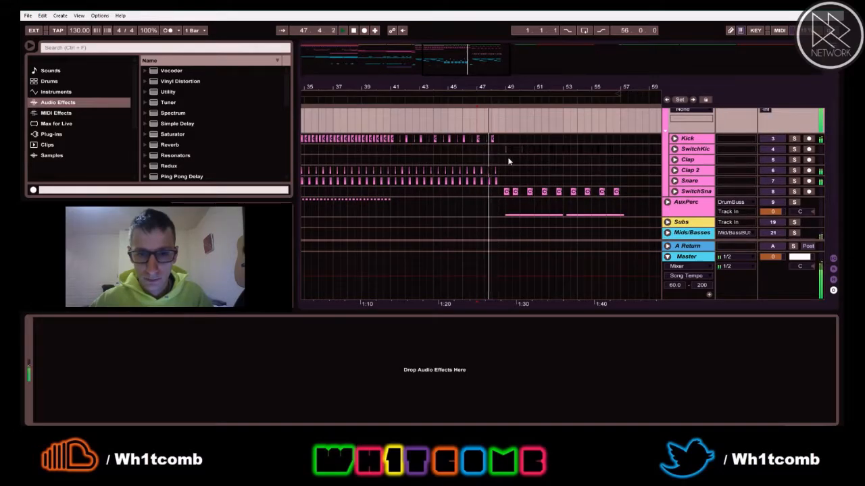
key(space)
click(492, 178)
click(478, 129)
key(space)
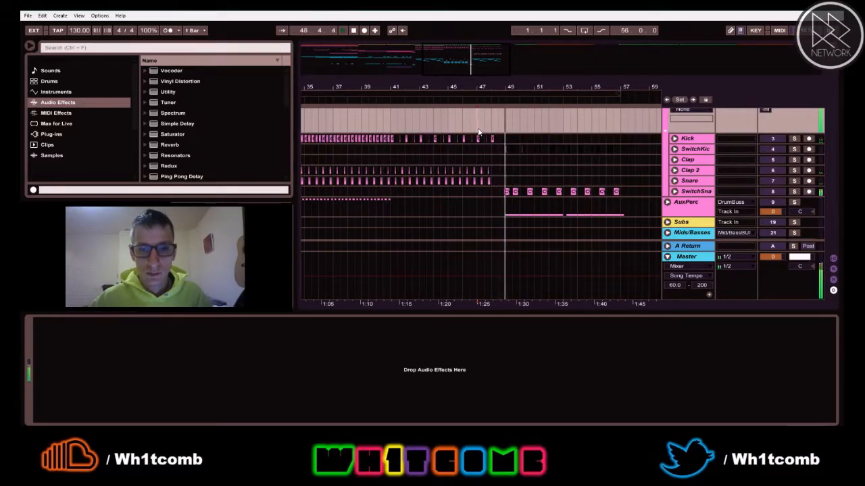
Step: Fold the Kick&Snare group back up
drag(451, 69, 452, 54)
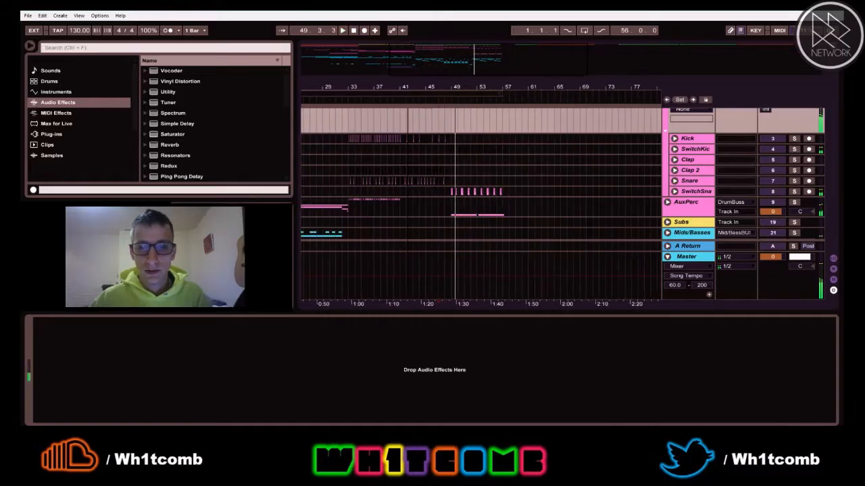
scroll(622, 175, up, 2)
click(667, 124)
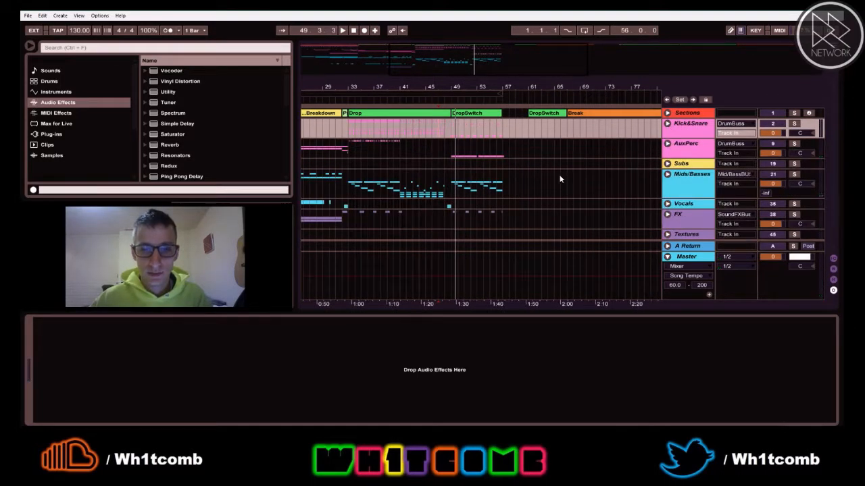
Step: Unfold the FX group and fold its Sword, SineRise and WhiteRise tracks
click(668, 214)
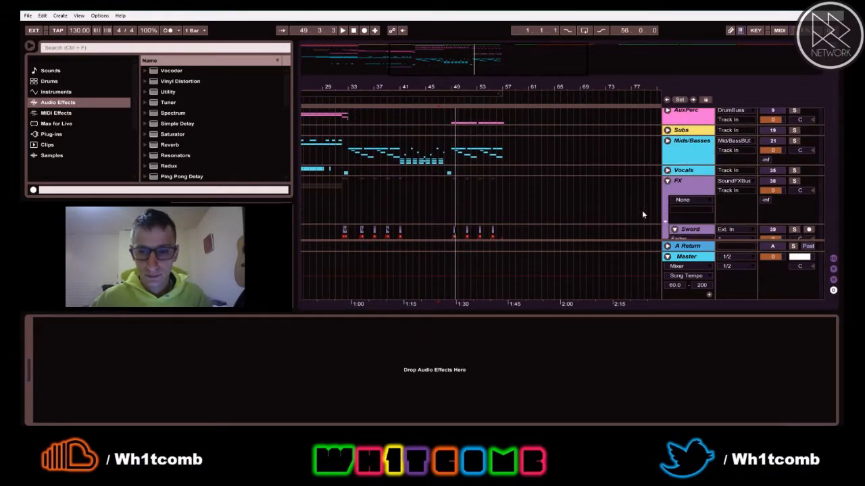
scroll(655, 196, down, 2)
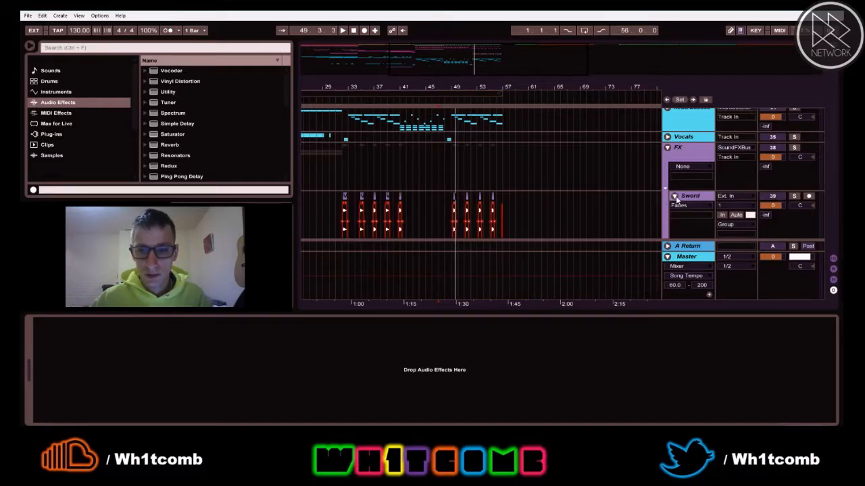
click(674, 196)
scroll(677, 191, down, 2)
drag(455, 84, 450, 57)
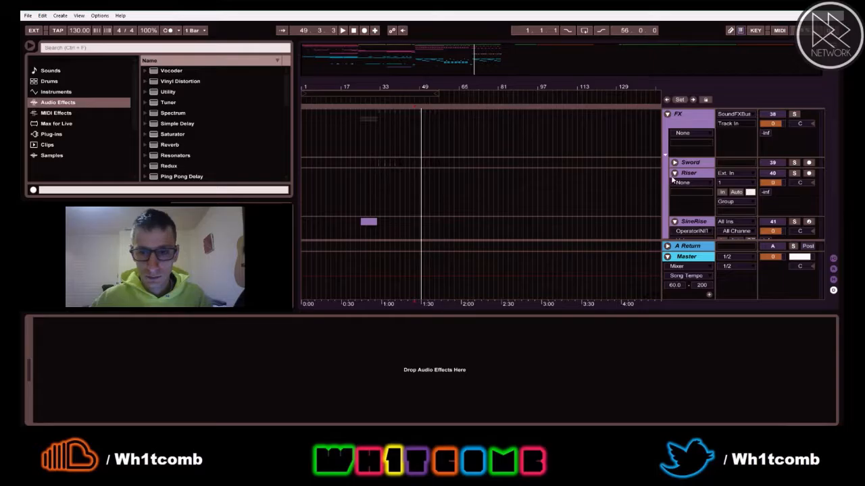
scroll(669, 182, down, 3)
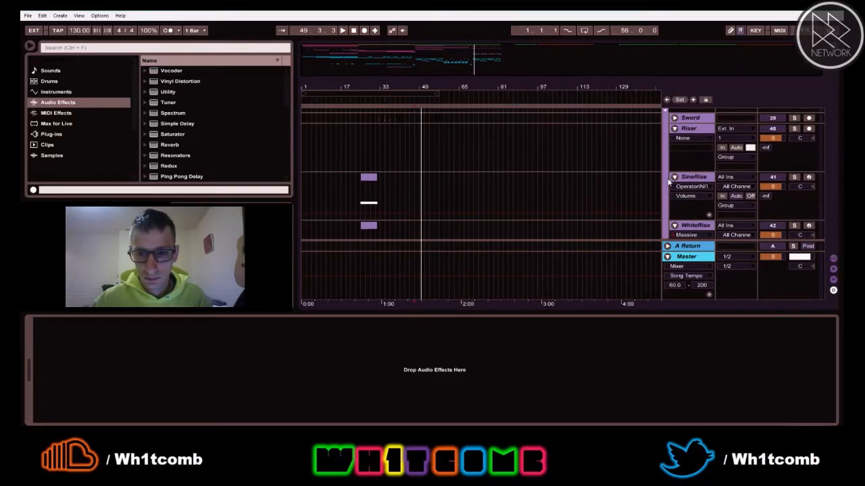
click(674, 177)
click(675, 188)
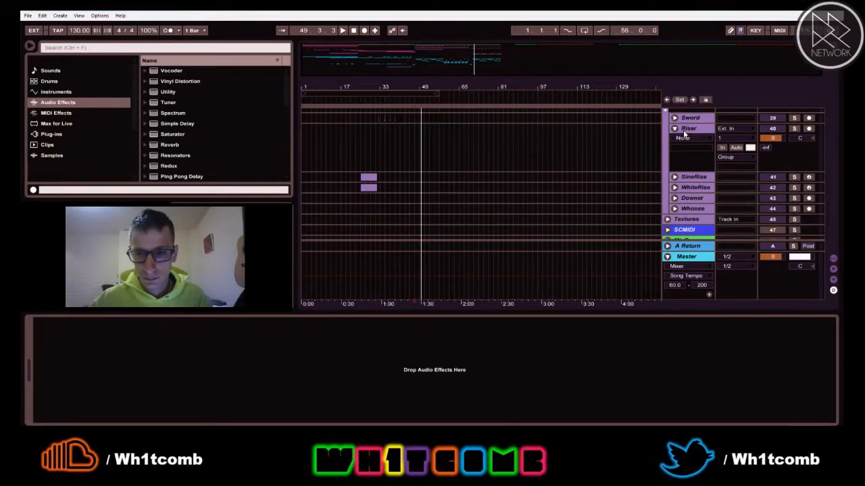
Step: Move the Riser track below WhiteRise in the FX group and rename it ShortRise
click(683, 130)
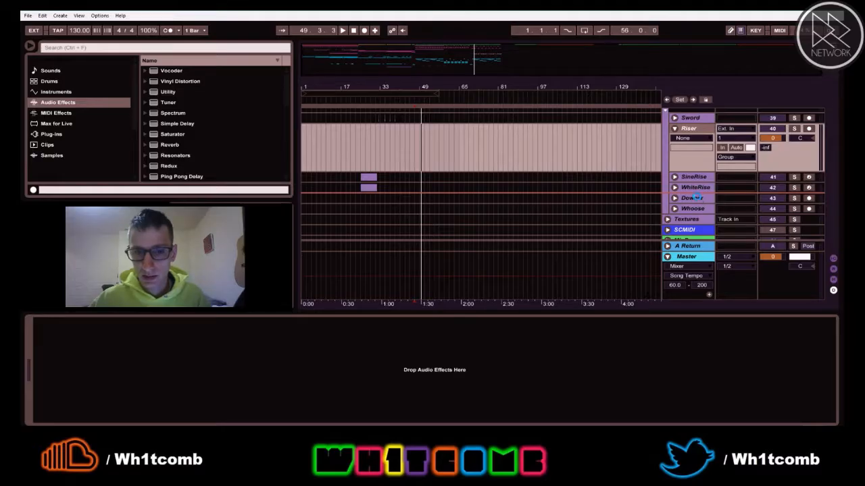
drag(696, 198, 696, 194)
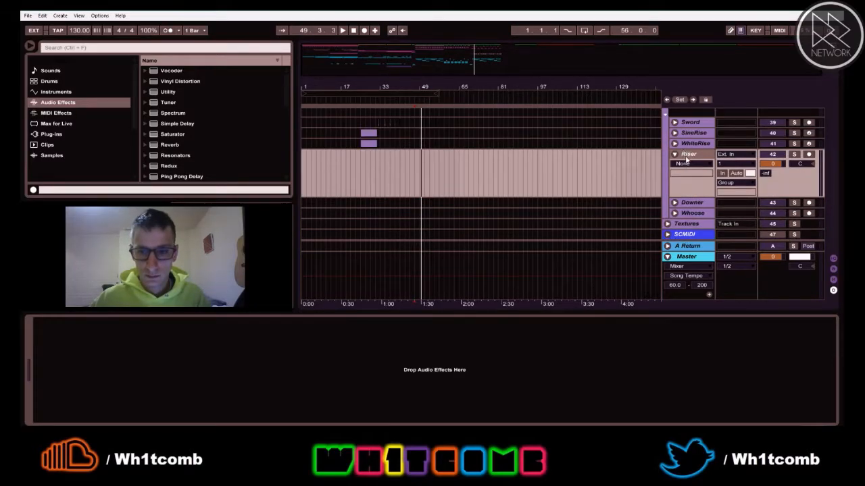
text(Short)
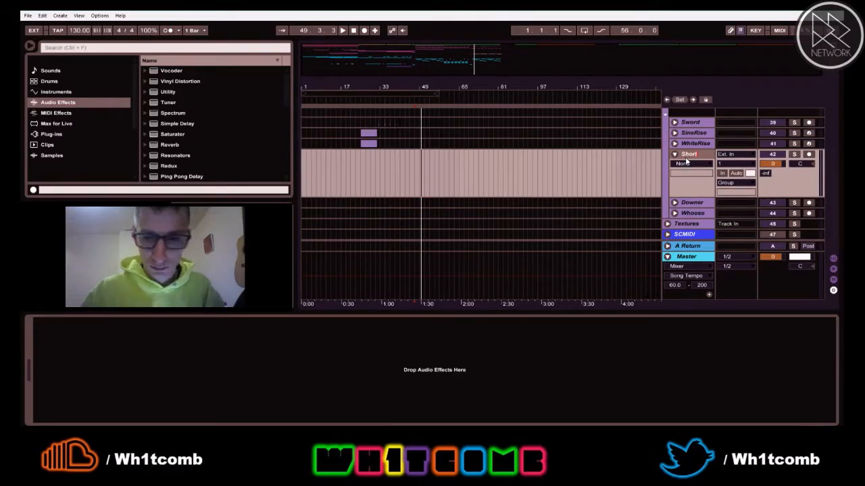
text(Rise)
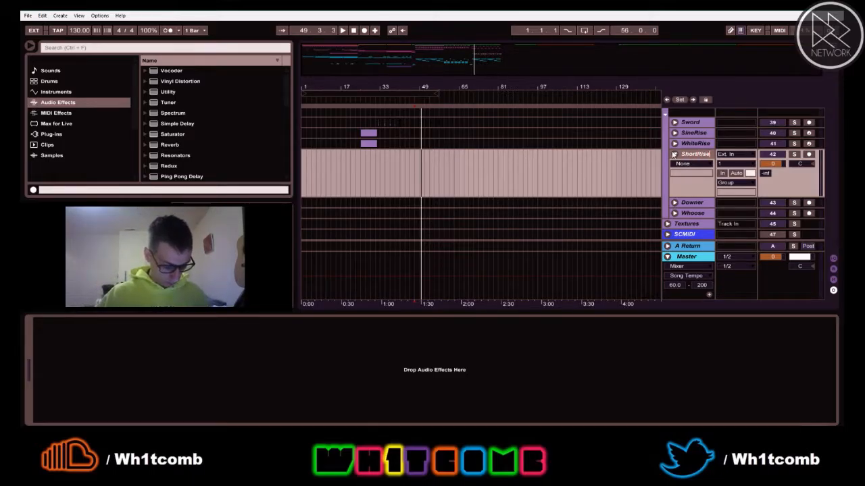
click(381, 172)
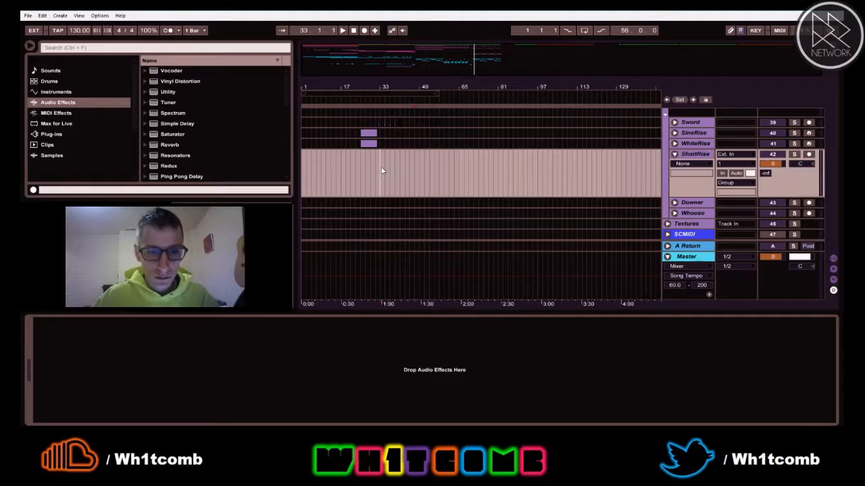
Step: Listen to the Drop from bar 37 and the DropSwitch section from about bar 52
scroll(369, 167, up, 1)
scroll(378, 154, up, 5)
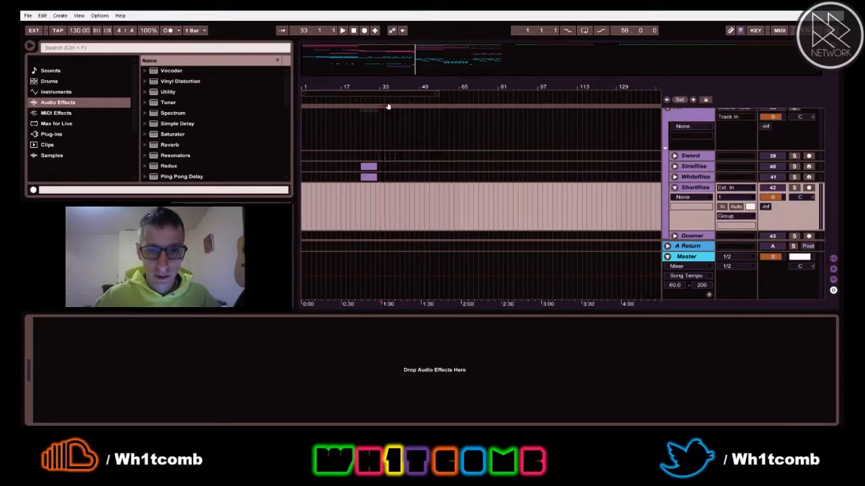
scroll(388, 153, down, 1)
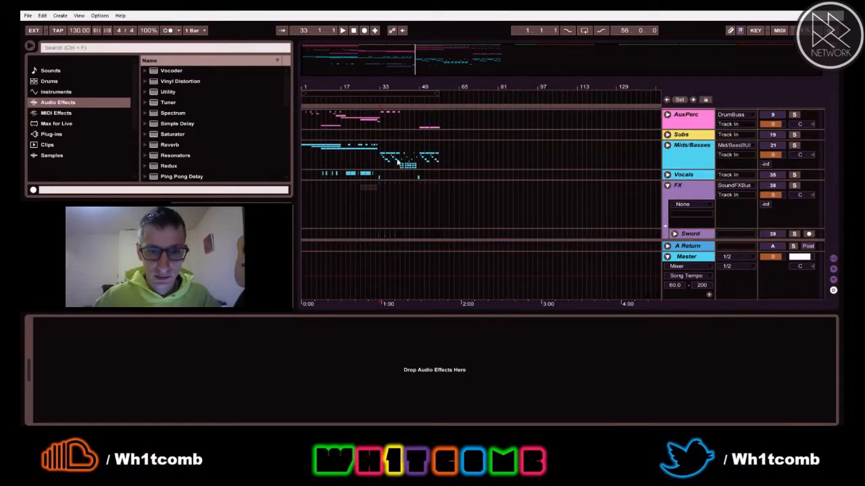
scroll(378, 145, up, 1)
click(354, 120)
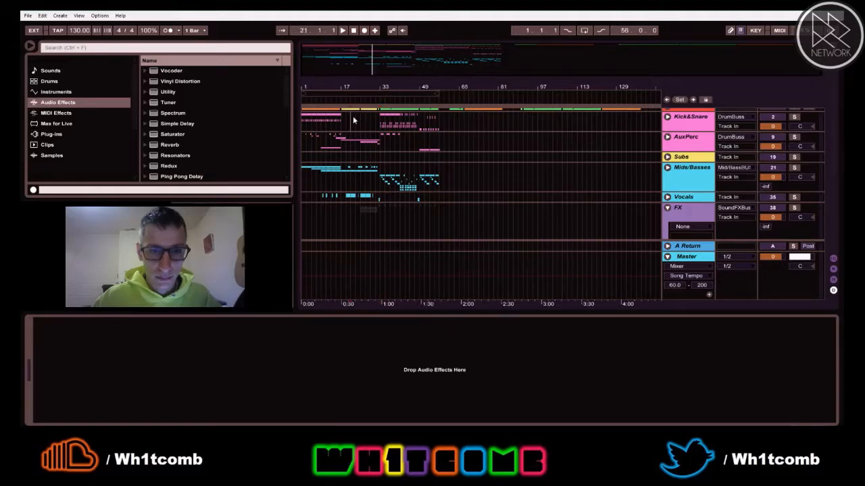
drag(359, 85, 366, 87)
scroll(367, 132, up, 1)
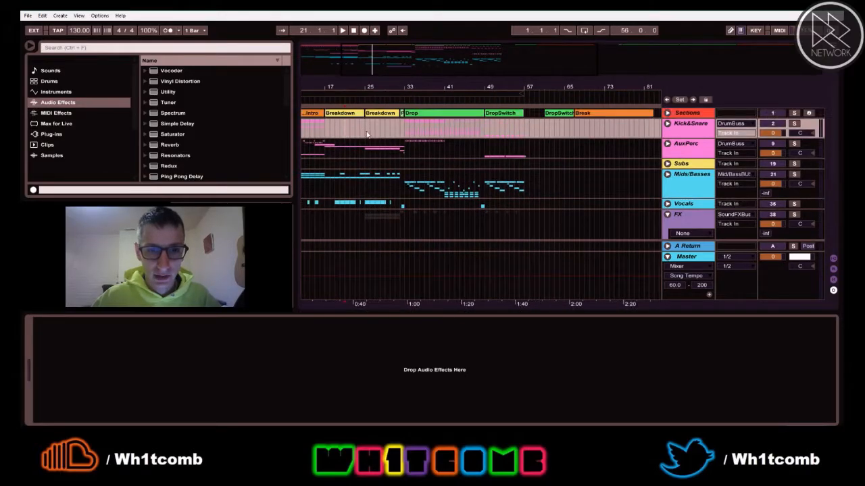
click(423, 133)
key(space)
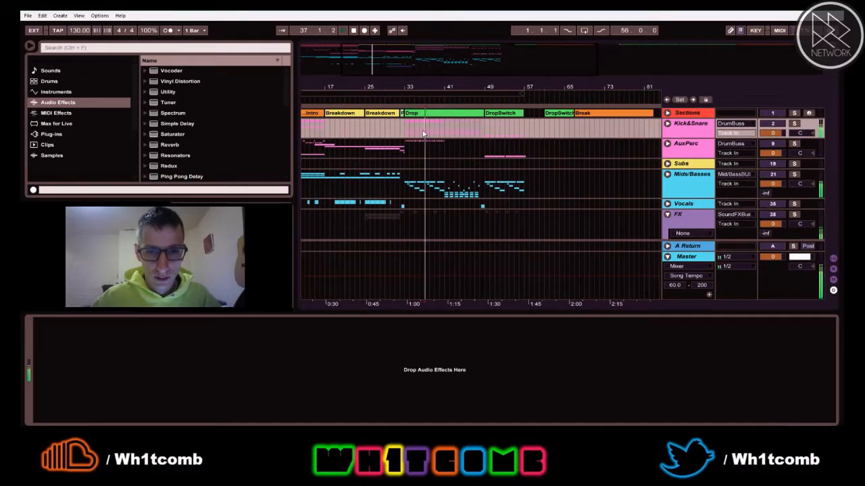
click(502, 133)
key(space)
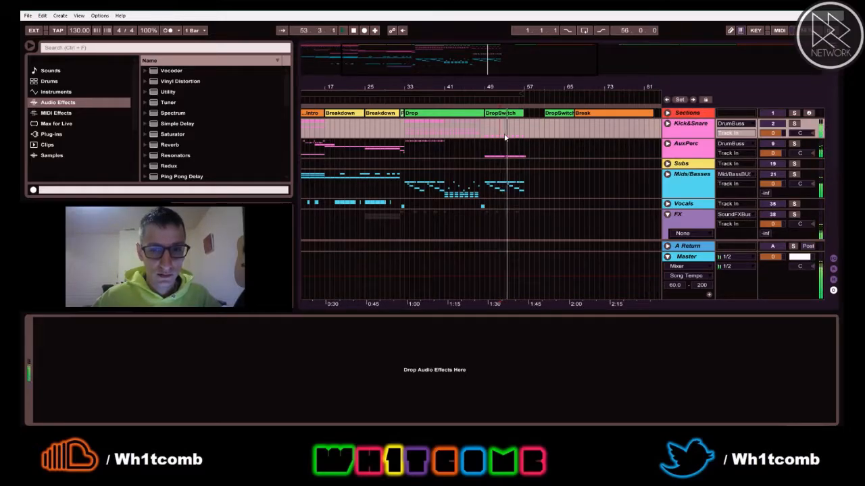
key(space)
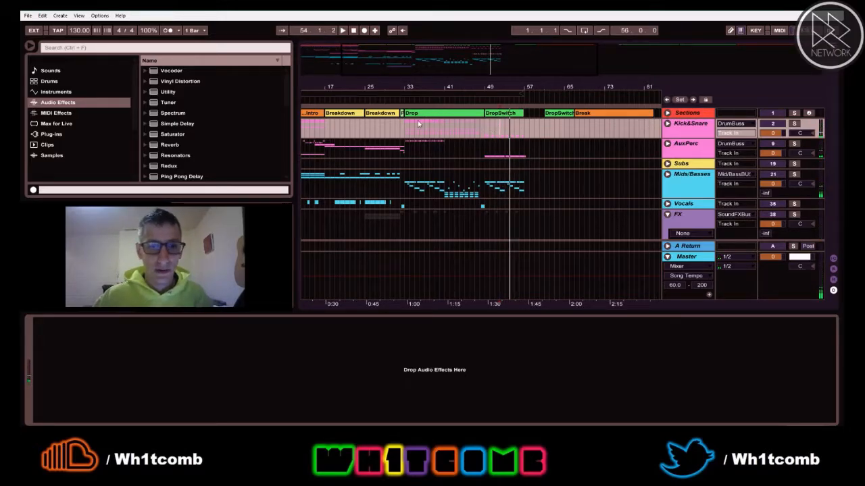
Step: Set the insert position at bar 40 on the ShortRise track in the FX group
click(404, 138)
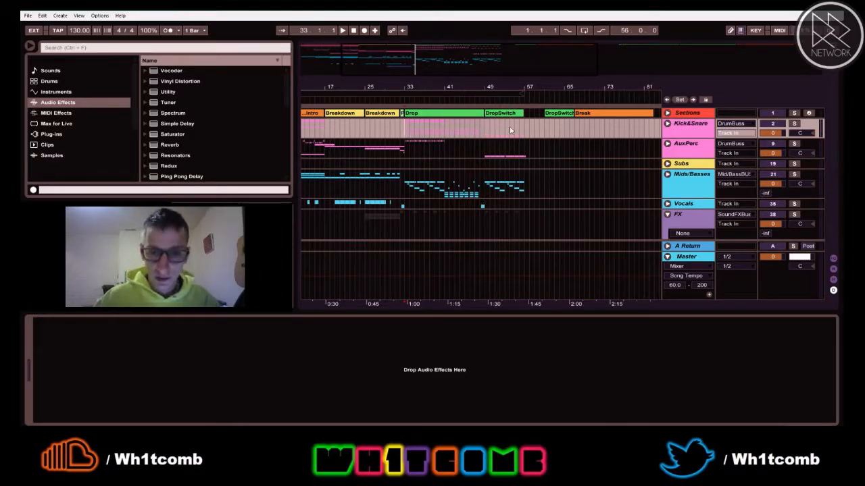
scroll(414, 147, down, 1)
scroll(420, 138, up, 1)
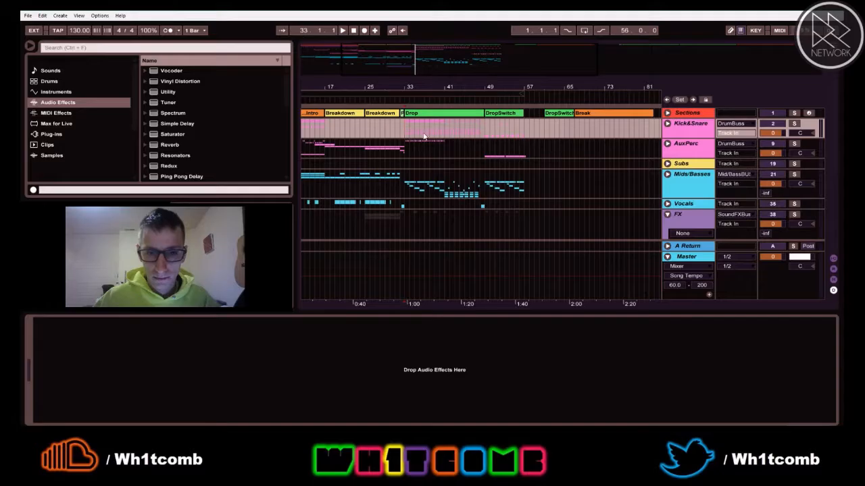
click(435, 125)
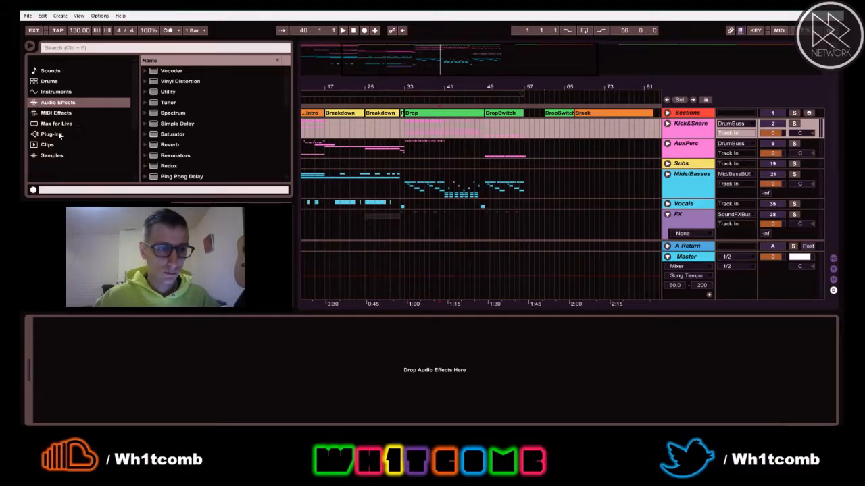
scroll(517, 159, down, 10)
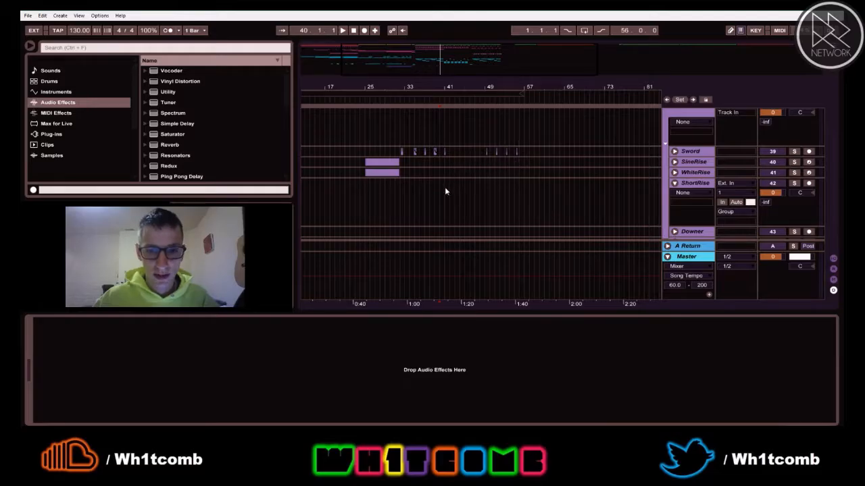
click(440, 194)
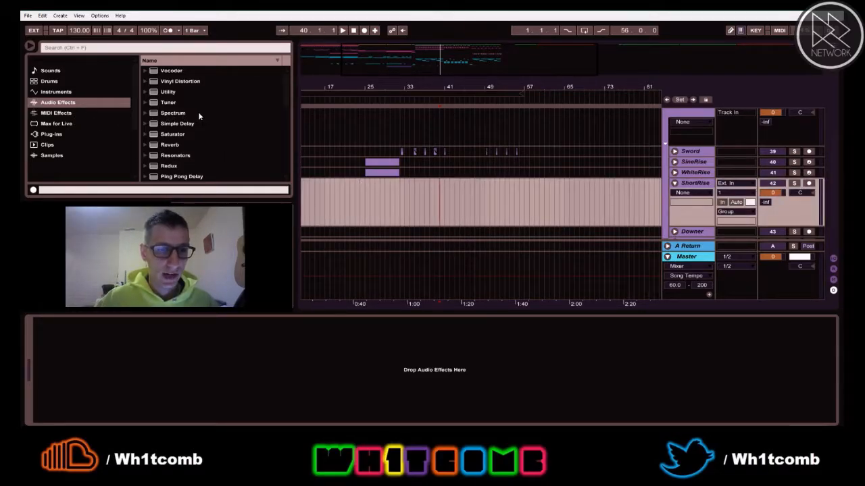
Step: Show the user Samples folder in the browser instead of the audio effects list
scroll(200, 114, down, 5)
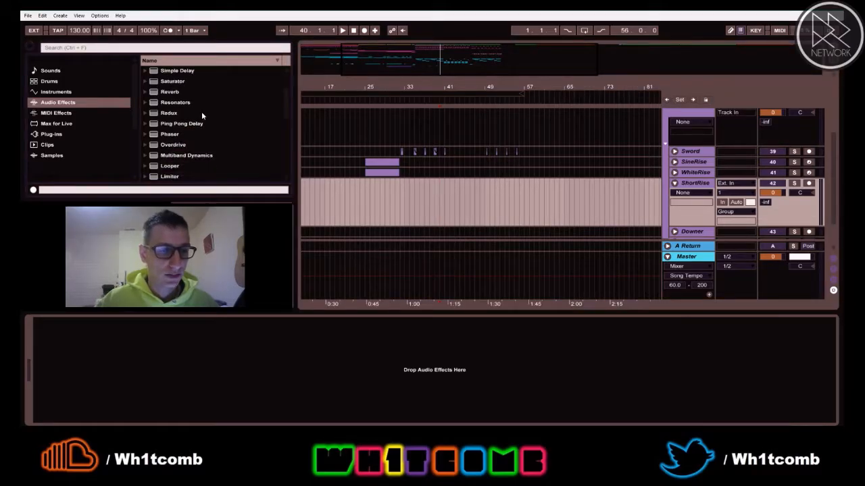
scroll(201, 111, down, 2)
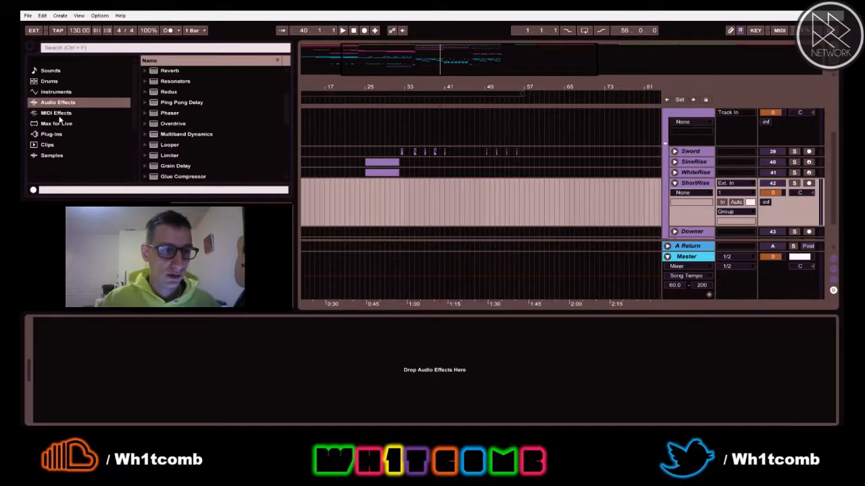
scroll(60, 118, down, 4)
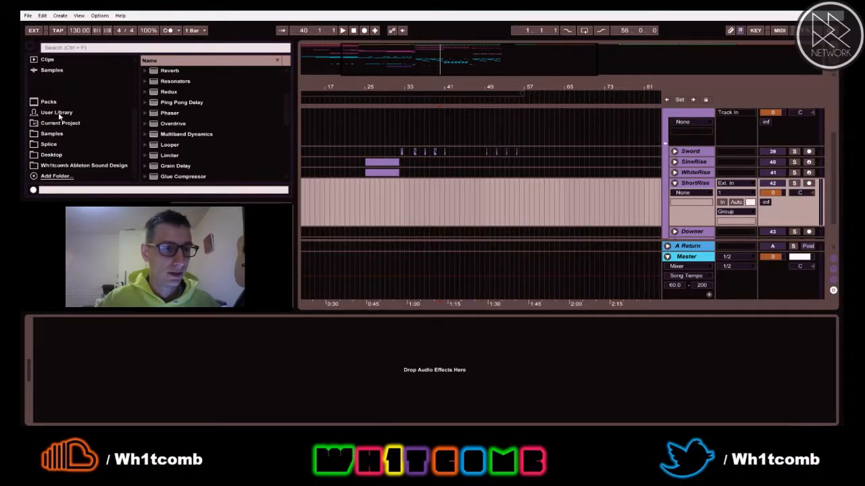
click(52, 134)
scroll(200, 108, down, 3)
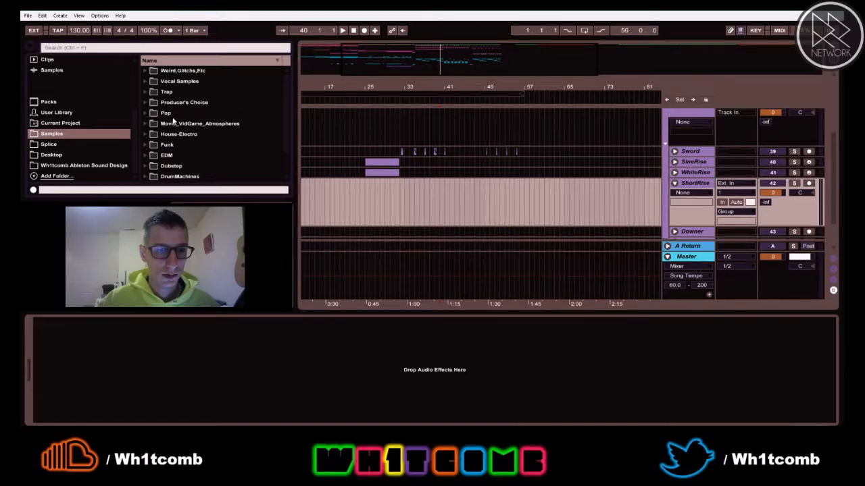
Step: Look through the EDM and Weird,Glitchs,Etc sample folders for a suitable riser source and collapse them again
click(165, 156)
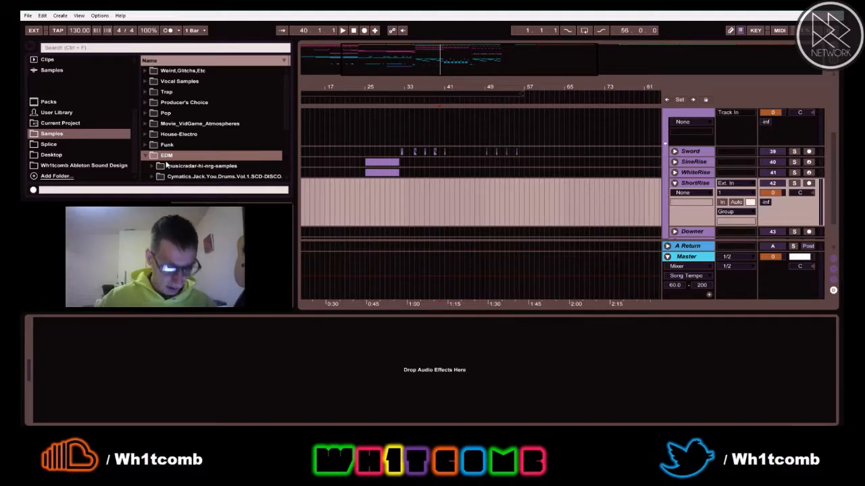
scroll(177, 148, down, 5)
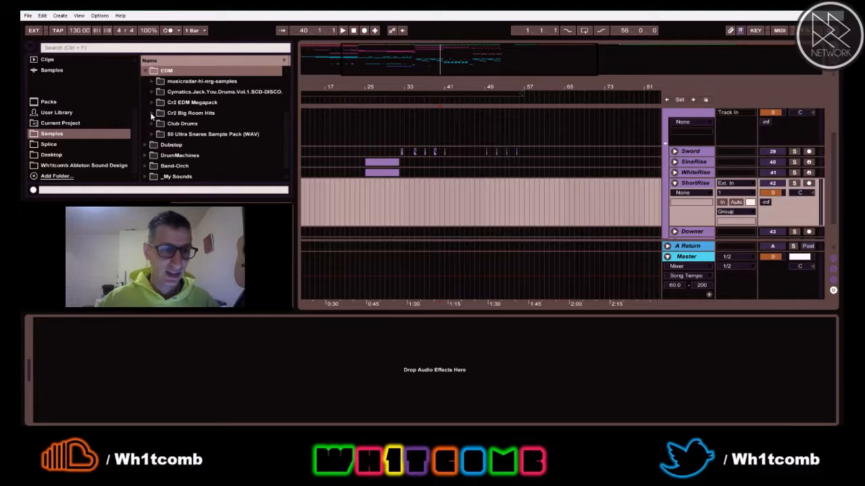
scroll(152, 119, up, 1)
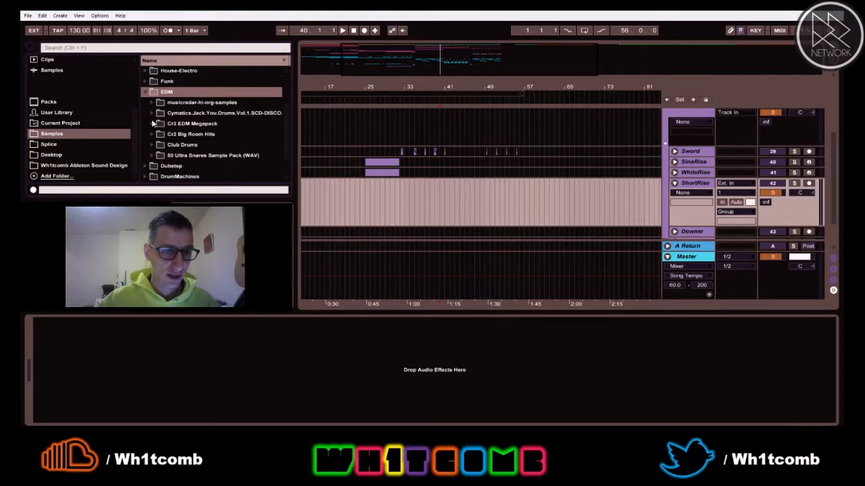
scroll(151, 118, down, 1)
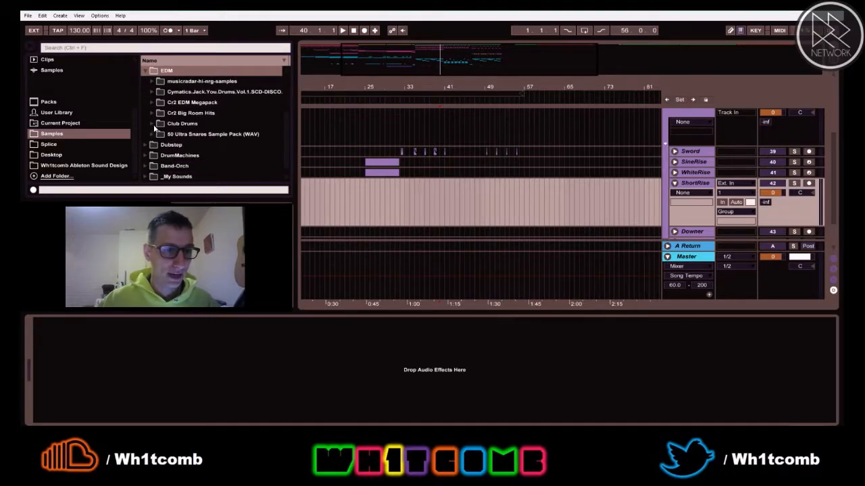
click(152, 123)
scroll(153, 125, up, 1)
click(153, 133)
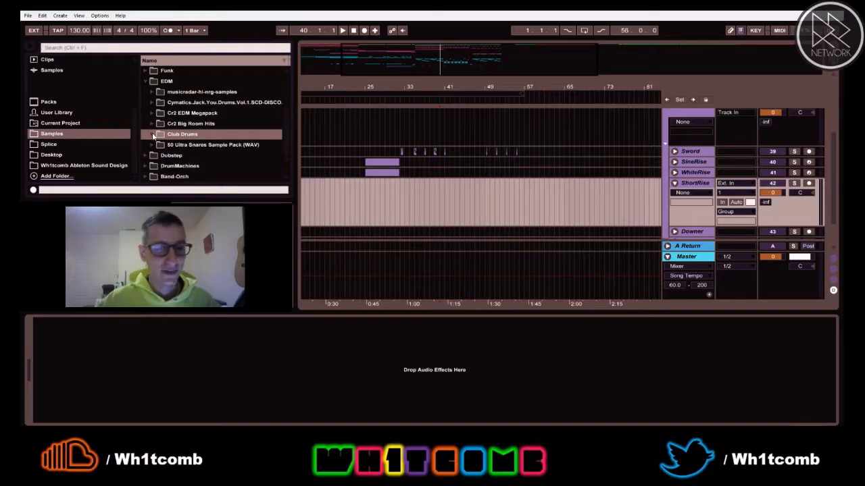
scroll(163, 133, up, 1)
click(147, 93)
scroll(168, 112, up, 6)
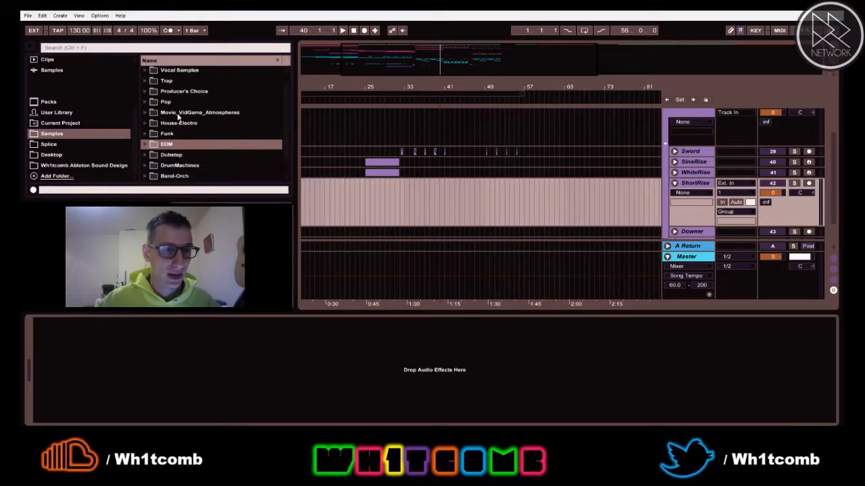
scroll(175, 116, down, 3)
scroll(169, 117, up, 3)
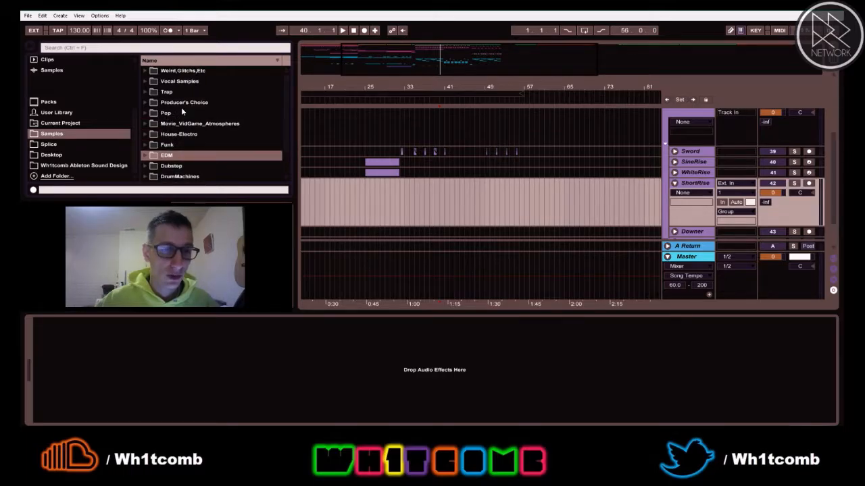
click(145, 71)
click(144, 71)
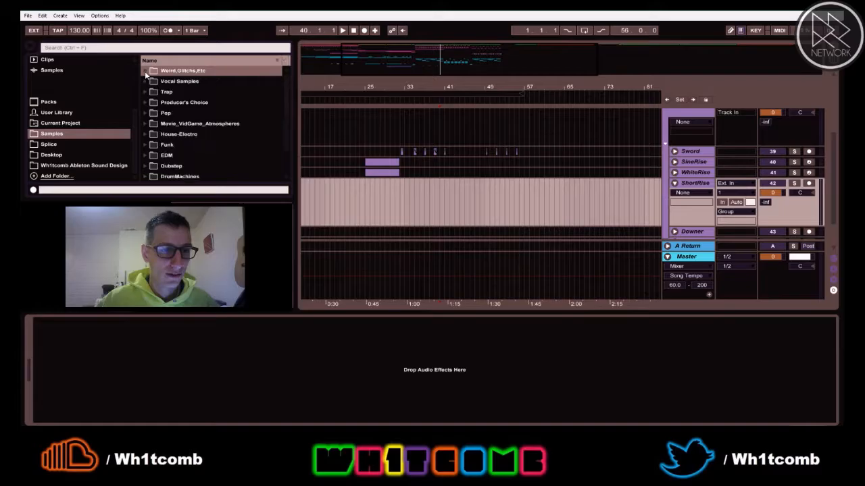
Step: Expand House-Electro, vengeance essential club sounds-3 and VEC3 FX down to the VEC3 Sweeps Up folder
click(145, 134)
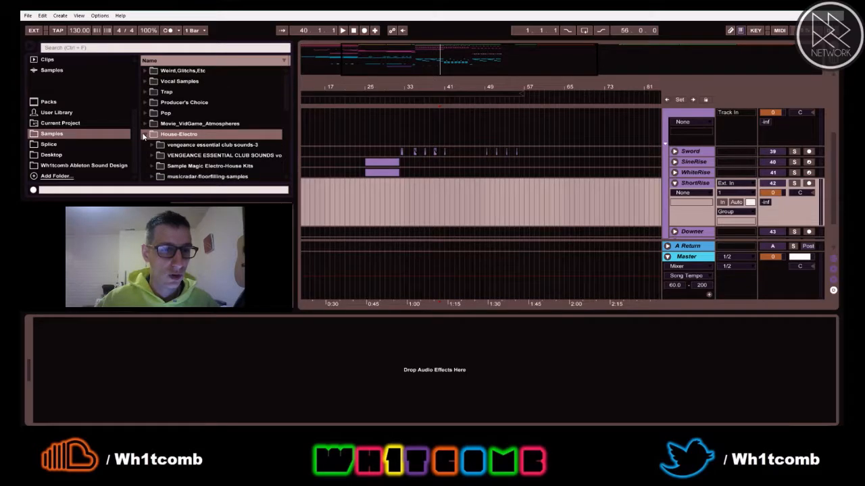
click(152, 115)
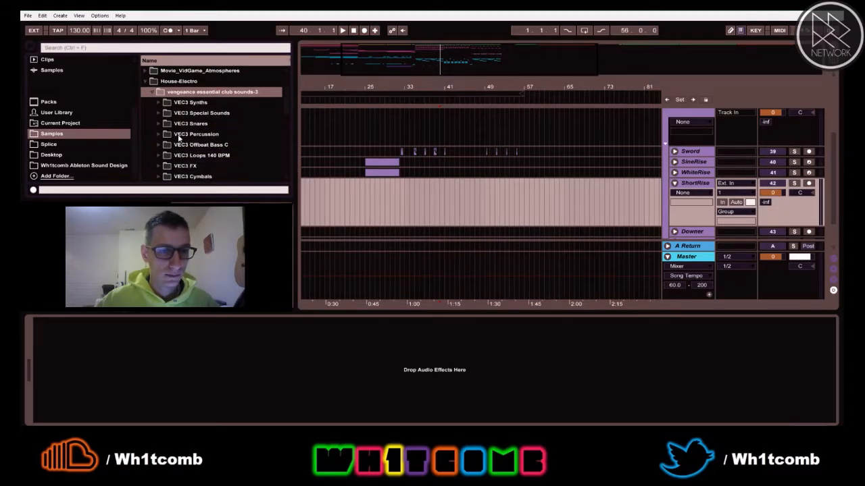
click(157, 135)
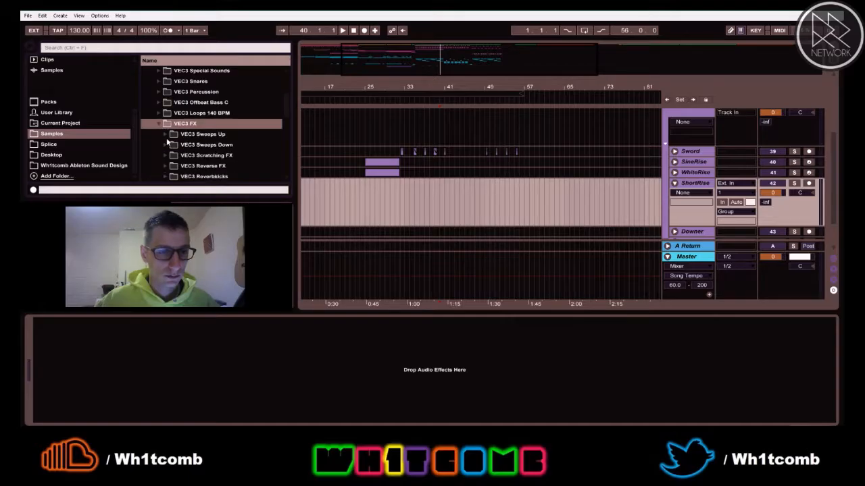
click(162, 123)
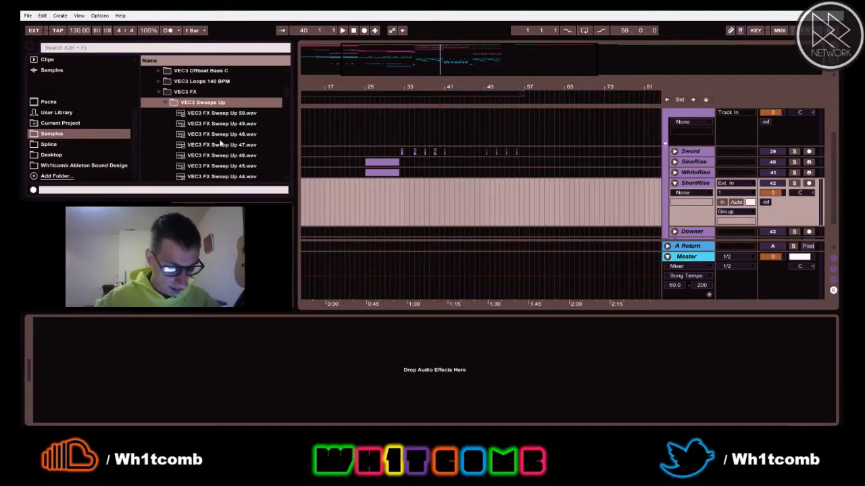
Step: Audition the VEC3 FX Sweep Up samples one after another from 48 down to 42
click(221, 135)
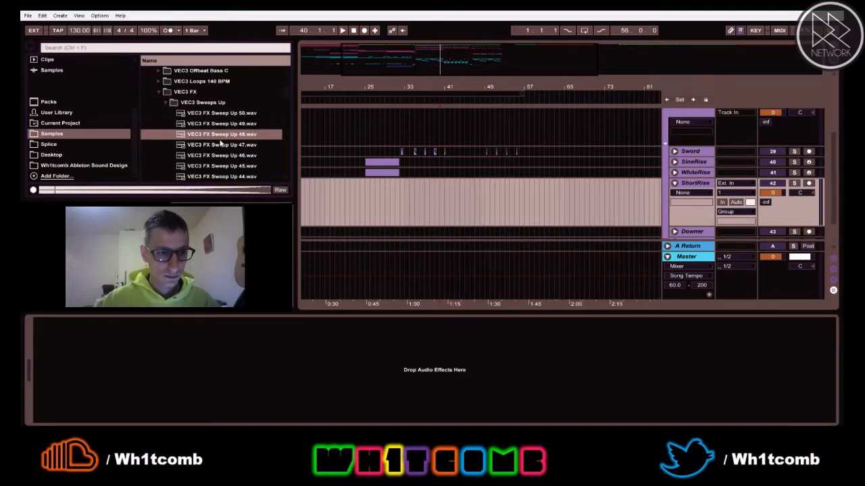
click(230, 145)
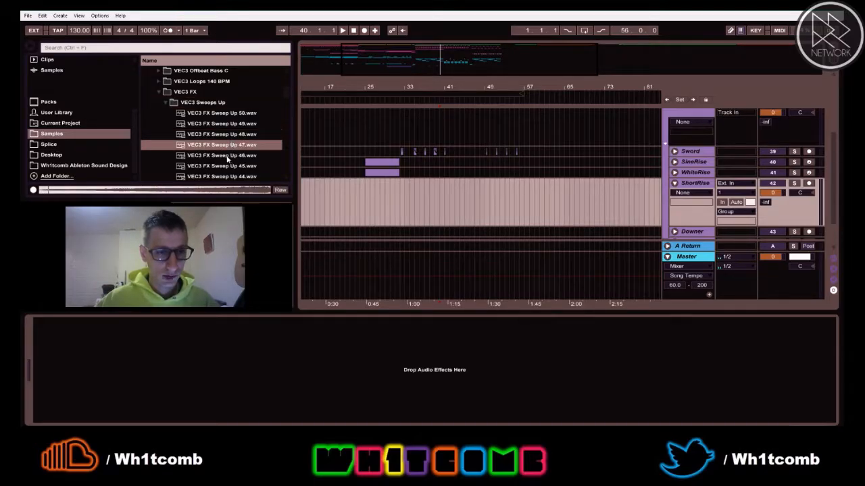
click(228, 156)
key(Down)
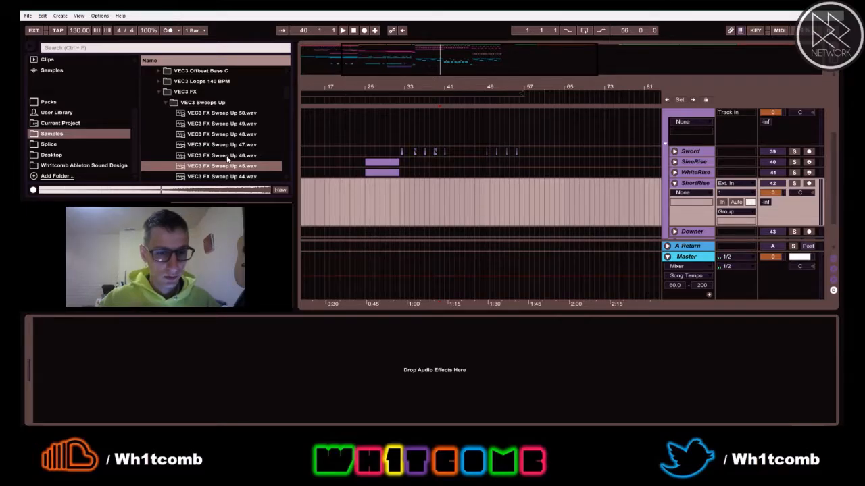
key(Down)
key(Down)
key(Down)
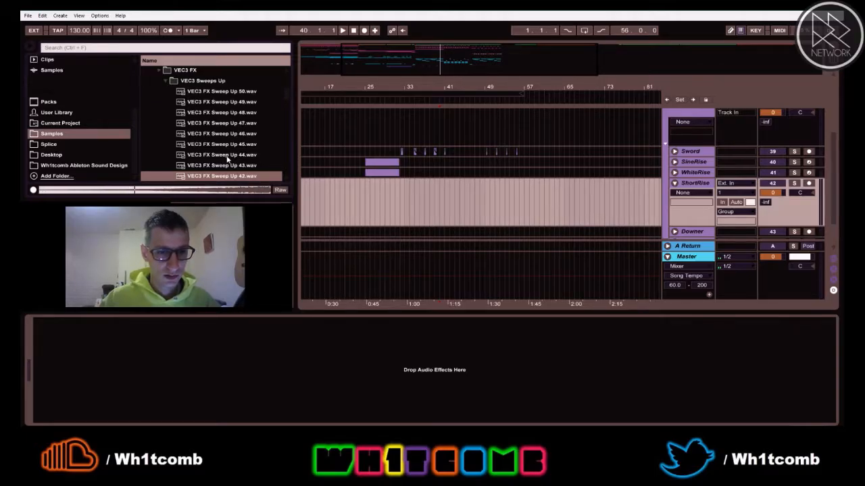
Step: Add VEC3 FX Sweep Up 42.wav to the ShortRise track starting at bar 40
drag(219, 182, 441, 201)
click(410, 192)
drag(430, 88, 429, 135)
scroll(463, 211, up, 1)
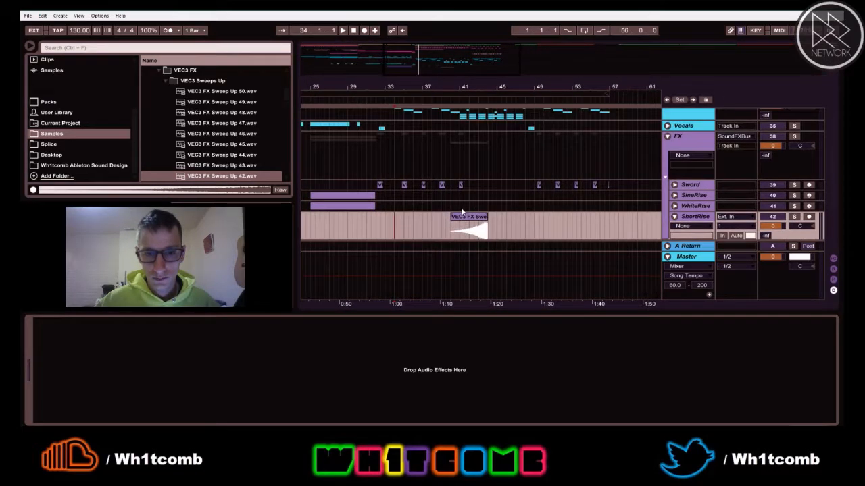
scroll(457, 189, up, 1)
drag(430, 87, 433, 72)
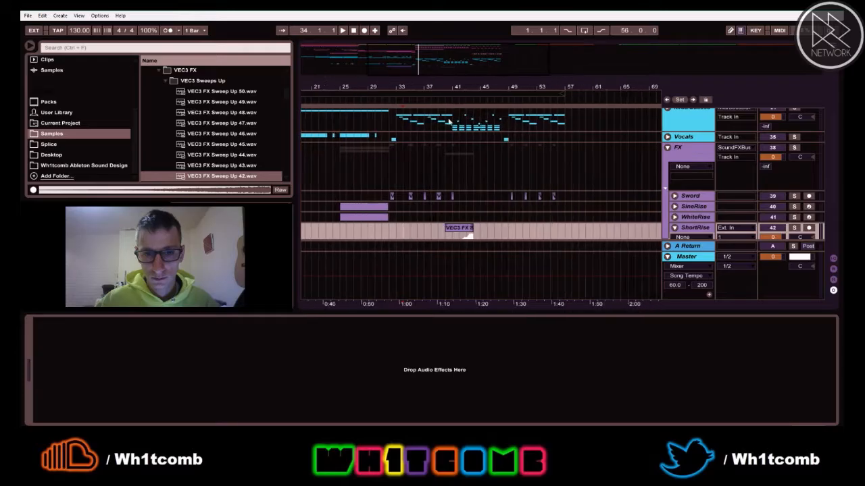
scroll(446, 129, up, 2)
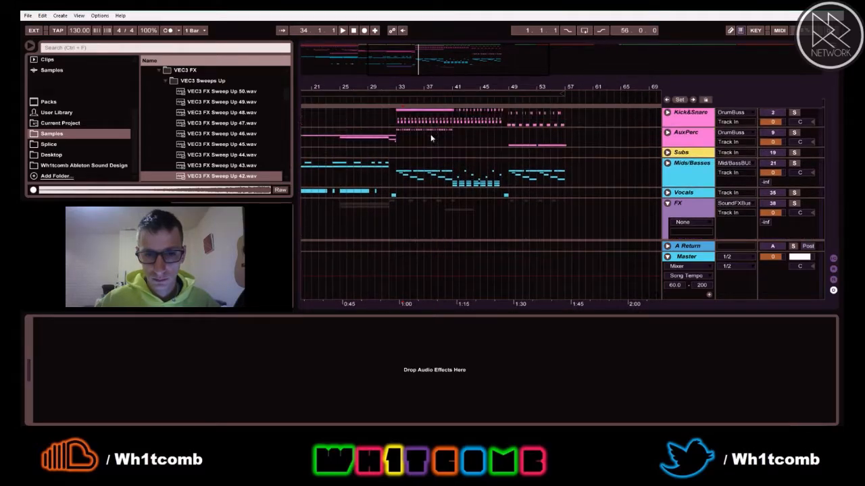
Step: Listen to the sweep from about bar 40 and shorten its ShortRise clip to end at bar 41
click(454, 161)
scroll(454, 163, down, 5)
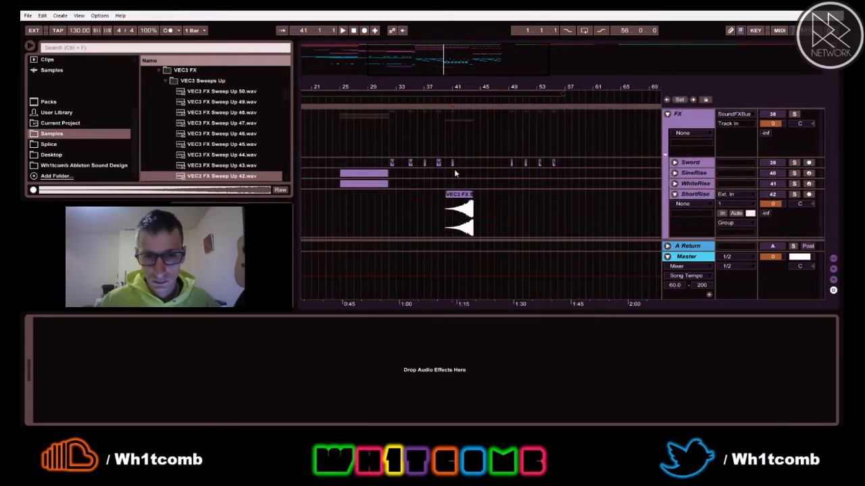
click(448, 200)
key(space)
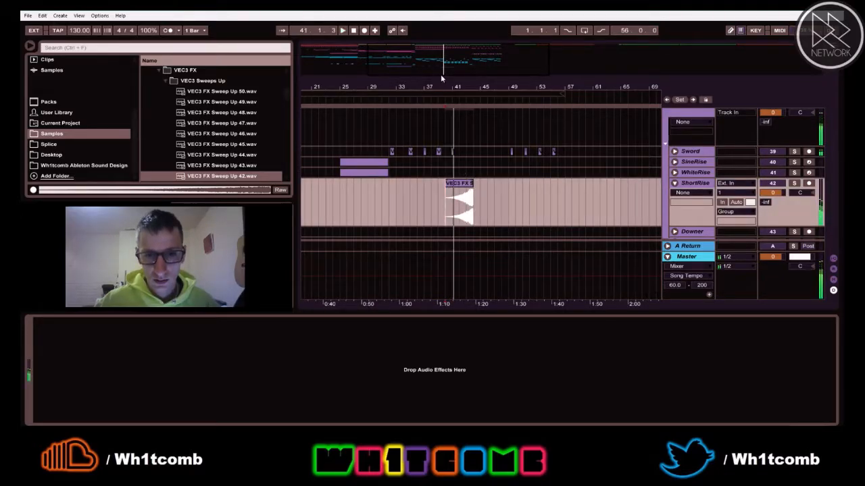
drag(443, 88, 477, 188)
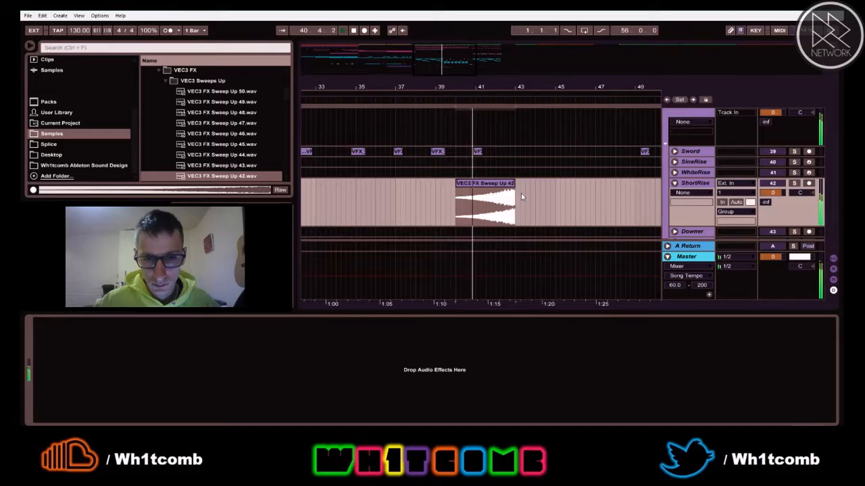
drag(515, 189, 475, 189)
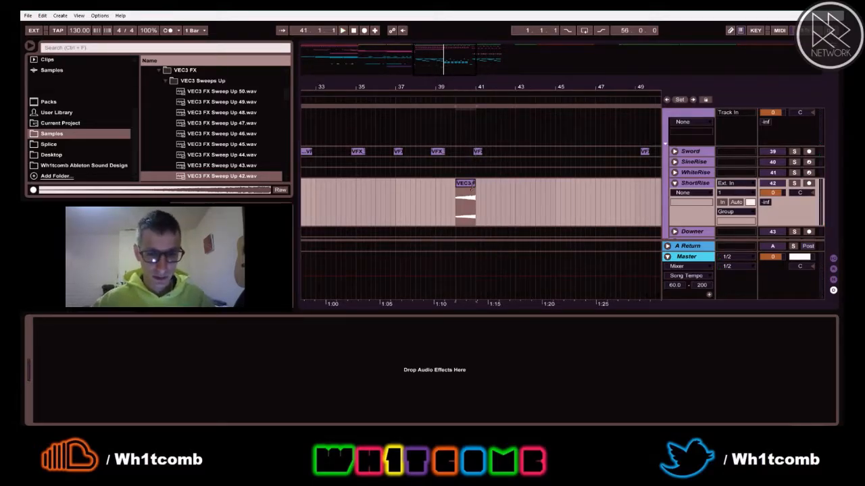
Step: Play the shortened sweep into bar 41 while checking the ShortRise level in the Session View mixer, and return to the Arrangement View
key(Tab)
key(space)
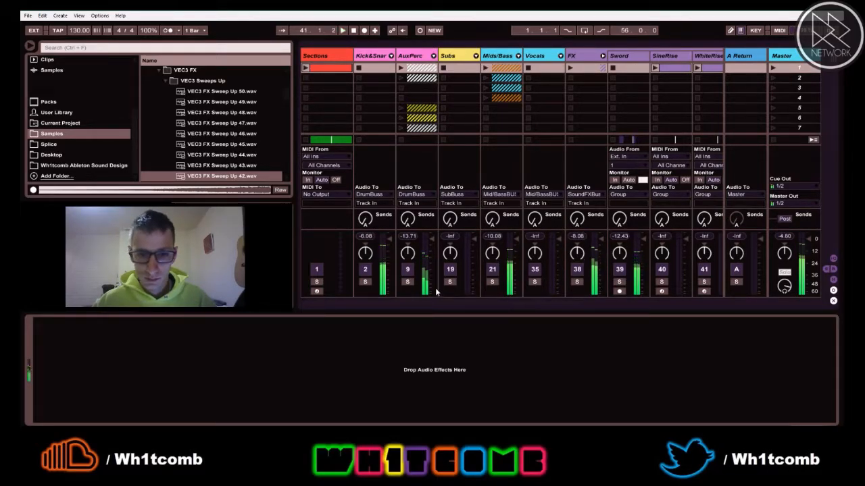
drag(412, 307, 543, 322)
key(space)
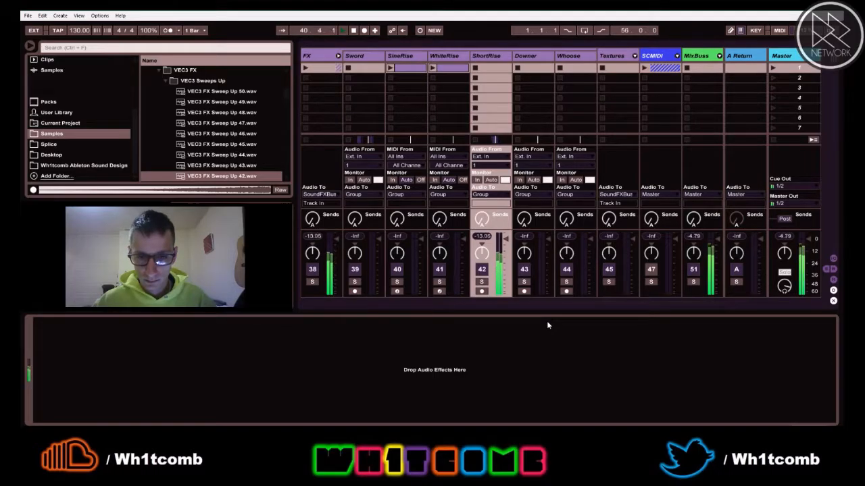
key(Tab)
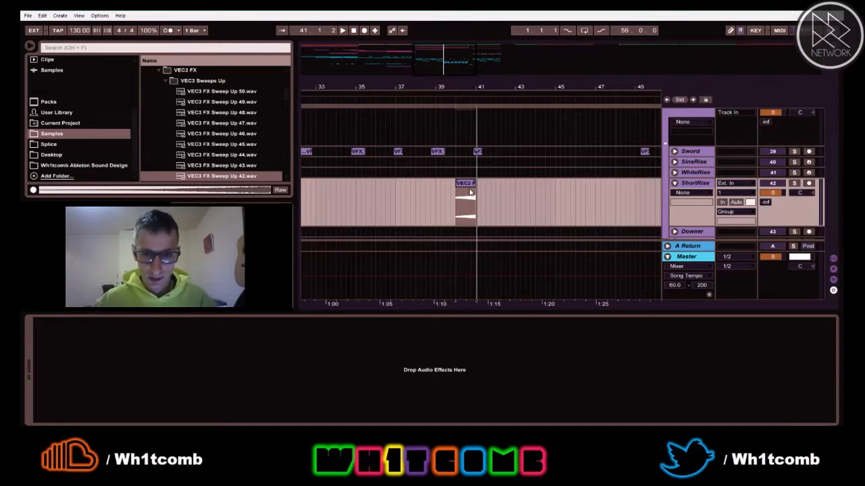
Step: Lower the gain of the sweep clip on the ShortRise track to -8 dB
click(470, 192)
double_click(467, 185)
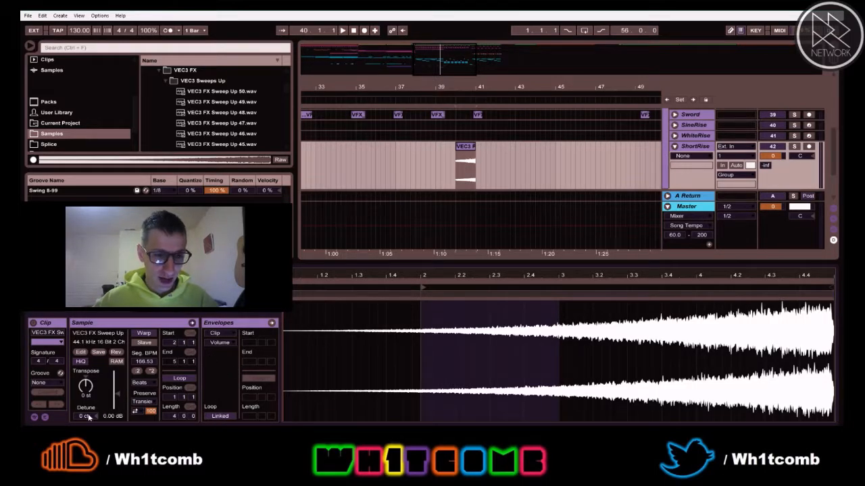
click(108, 416)
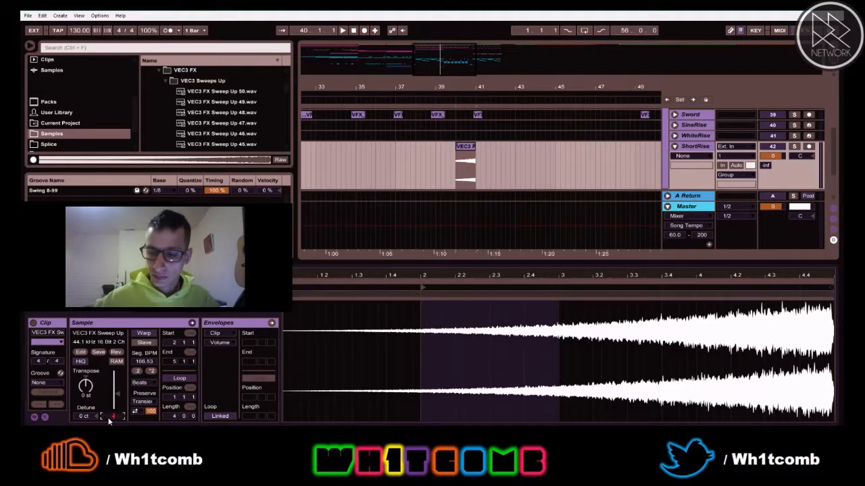
text(-8)
key(Return)
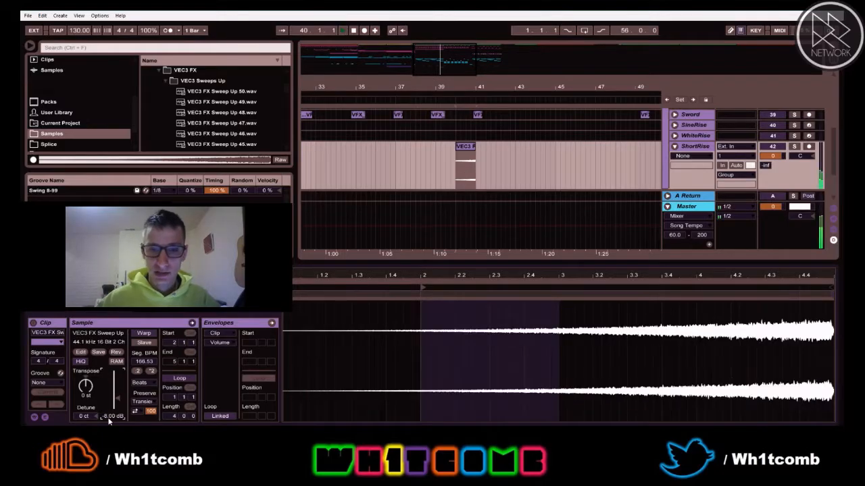
Step: Play the quieter sweep into bar 41, check the ShortRise level in the Session View mixer, and return to the Arrangement View
key(space)
key(Tab)
key(Tab)
key(Tab)
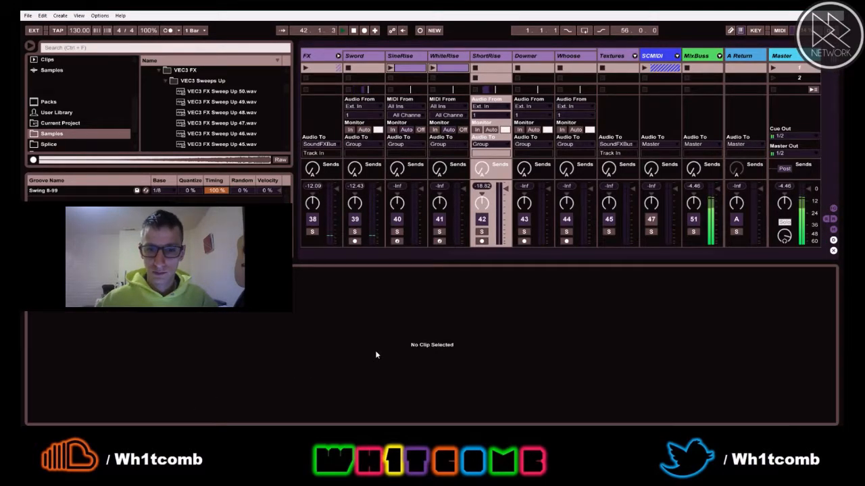
key(Tab)
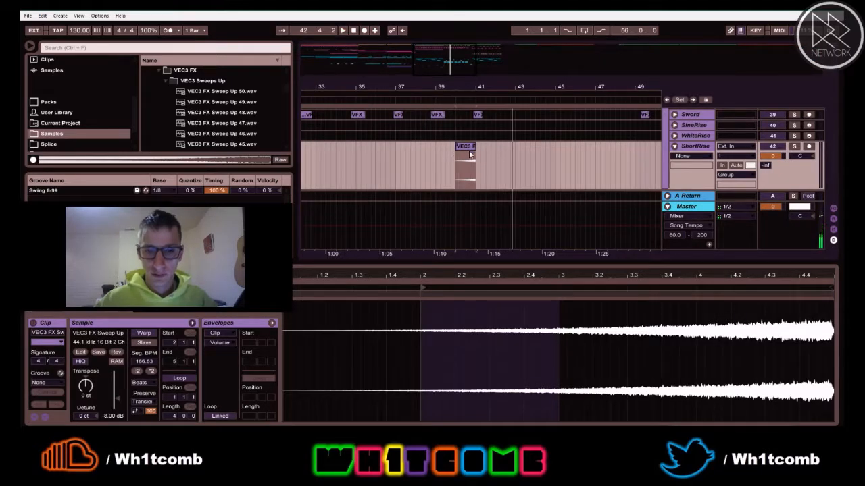
Step: Duplicate the ShortRise sweep clip so the copy starts at bar 41, and reverse the copy
key(ctrl+d)
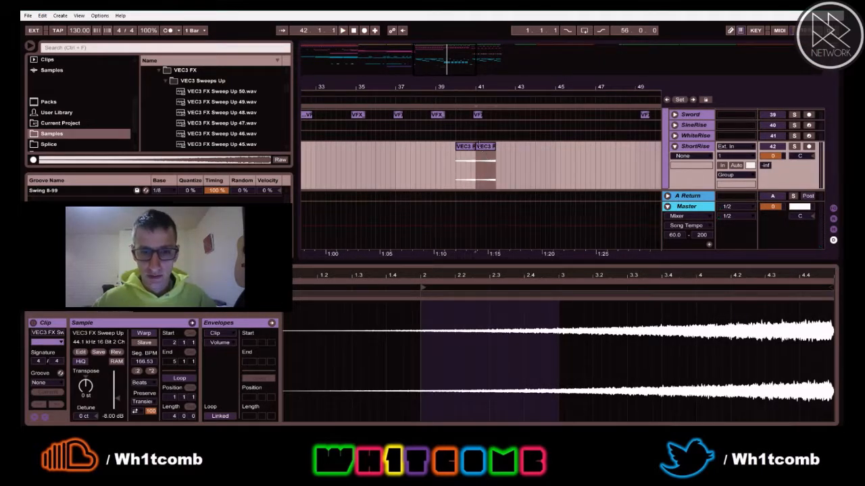
click(477, 146)
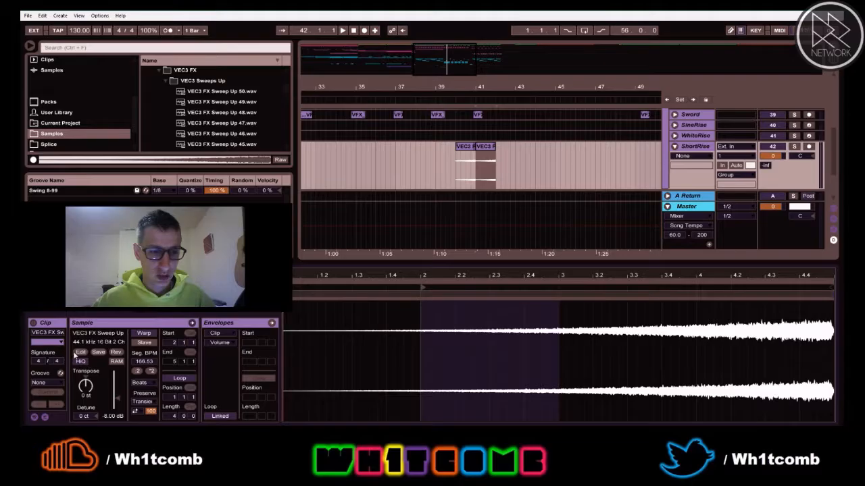
click(116, 352)
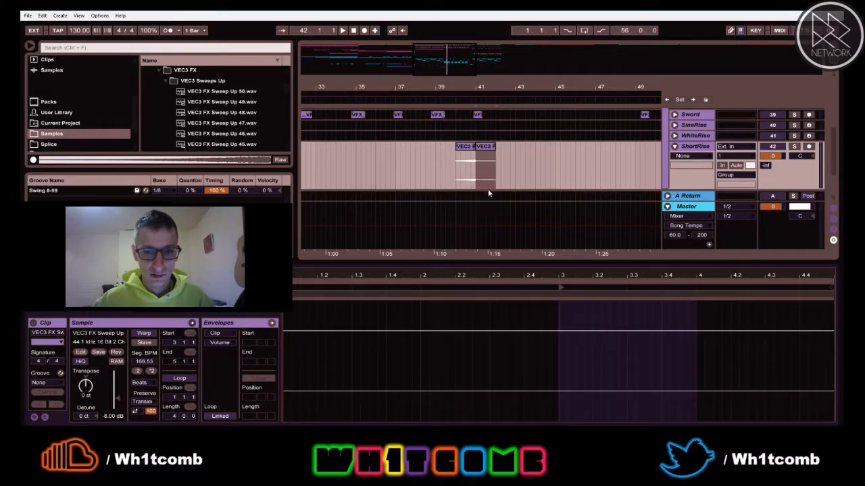
Step: Listen to both sweep clips from about bar 40 and add a fade-out across the full length of the reversed copy
click(451, 168)
key(space)
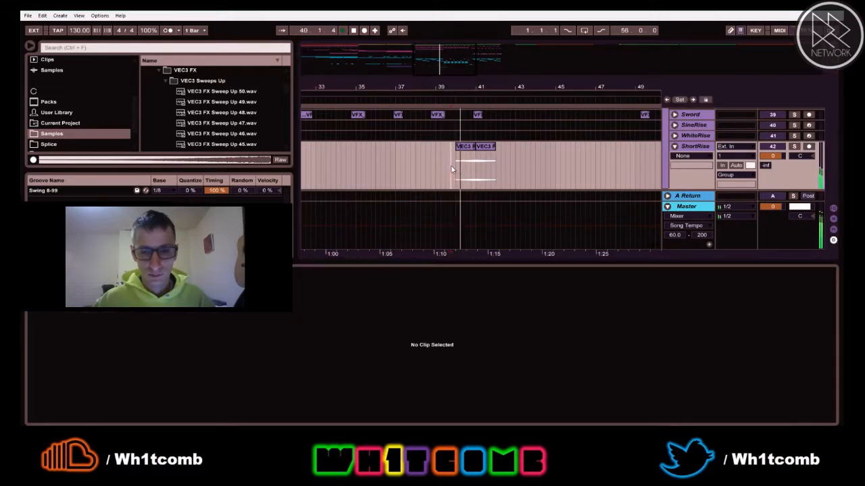
key(space)
click(487, 148)
mouse_move(486, 148)
drag(476, 156, 445, 156)
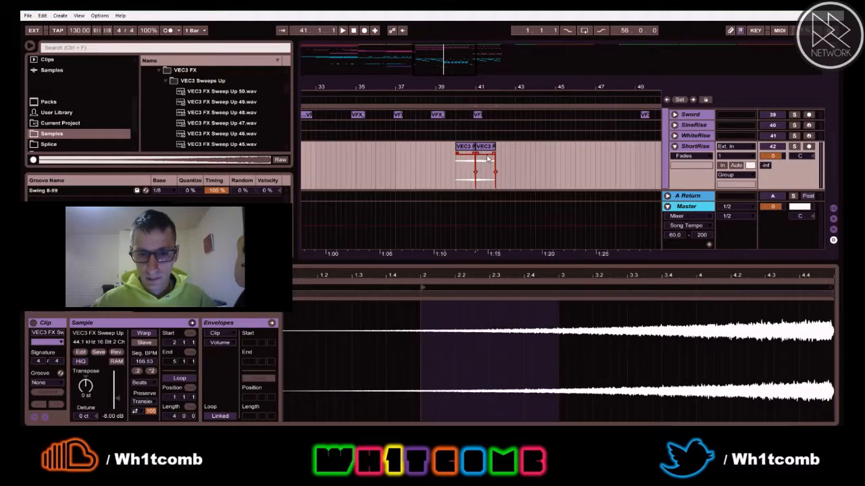
drag(494, 155, 479, 157)
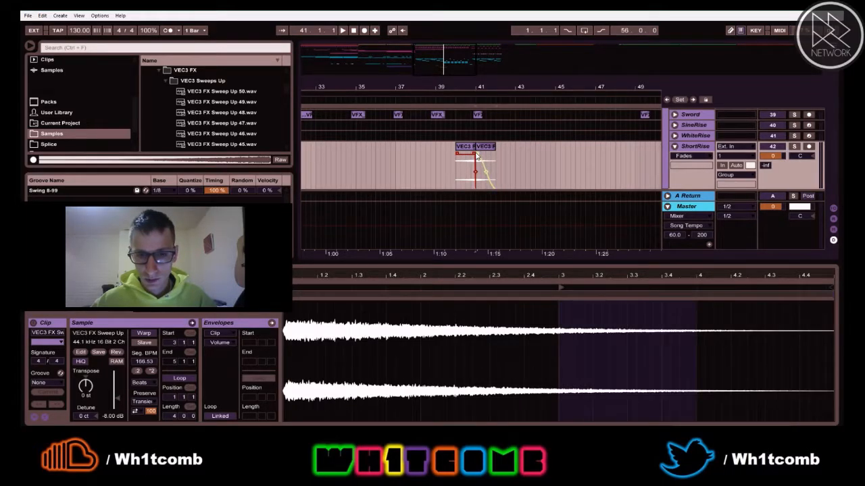
Step: Play the transition from bar 40 and shorten the reversed sweep clip to end at 41.3
click(456, 168)
key(space)
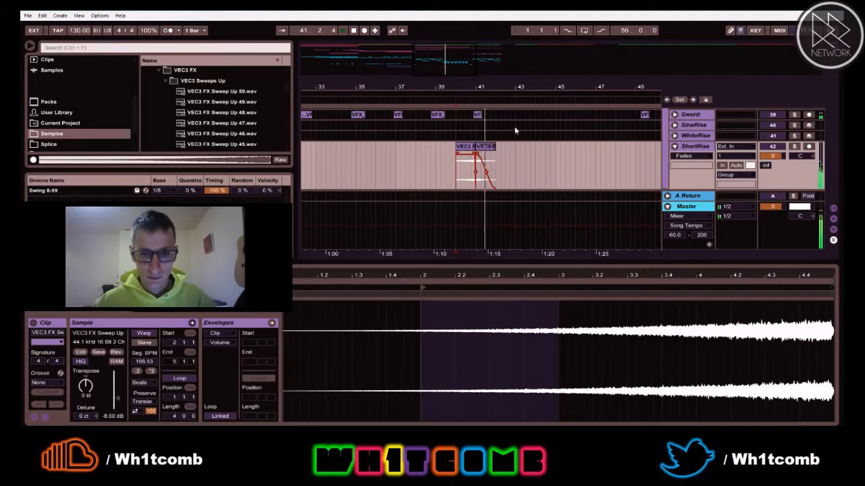
drag(494, 147, 485, 147)
key(space)
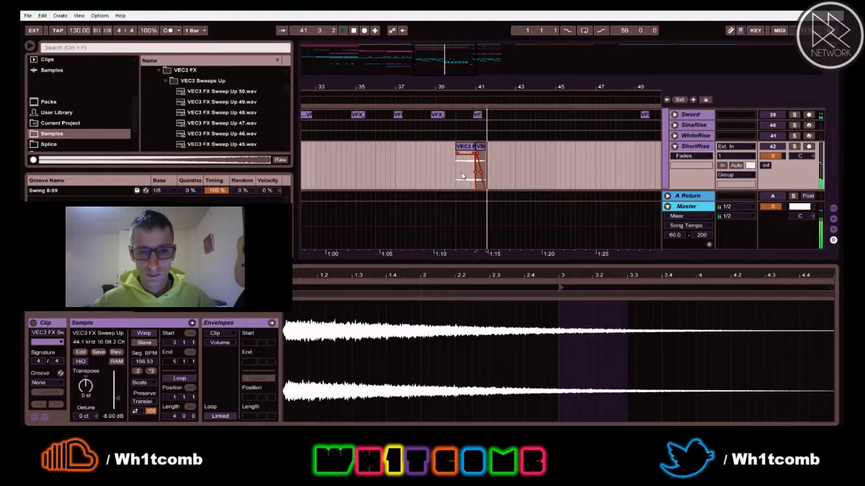
click(453, 181)
key(space)
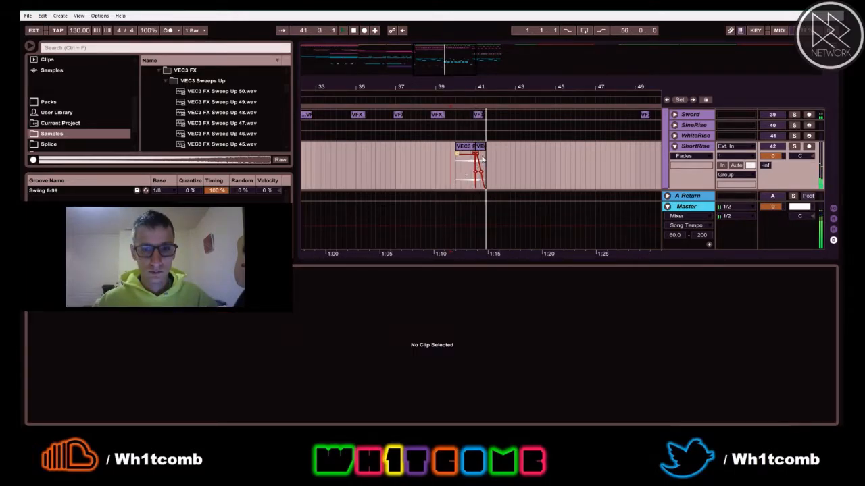
key(space)
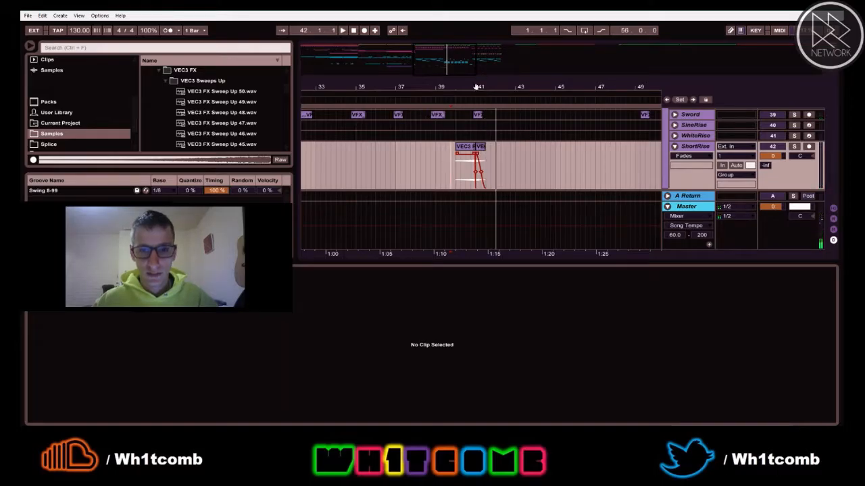
Step: Bend the reversed clip's fade-out curve so it drops off more steeply, and listen to it from bar 40
drag(476, 87, 508, 163)
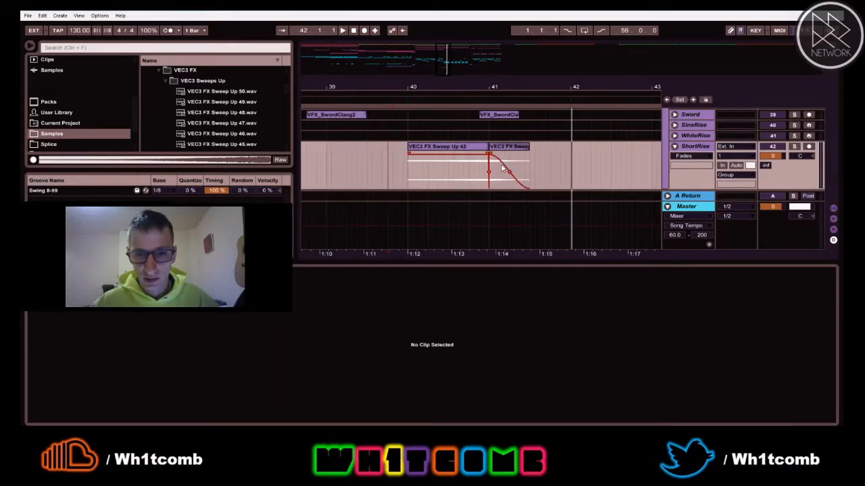
click(500, 162)
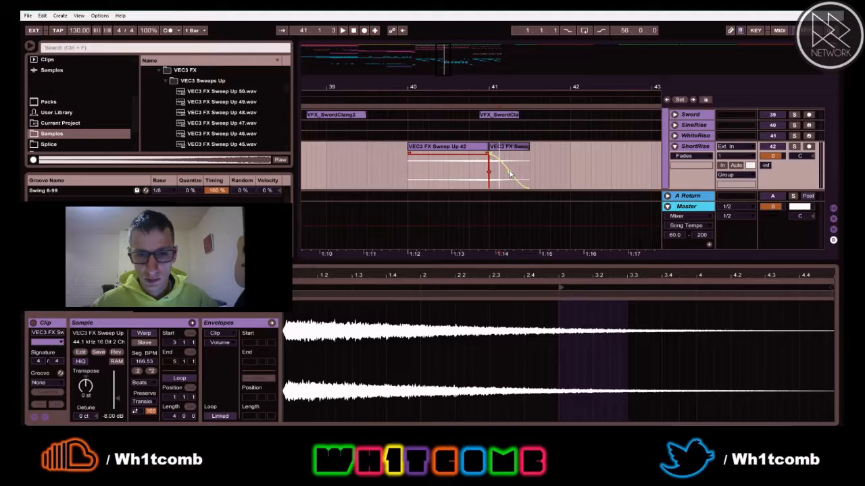
key(space)
click(409, 168)
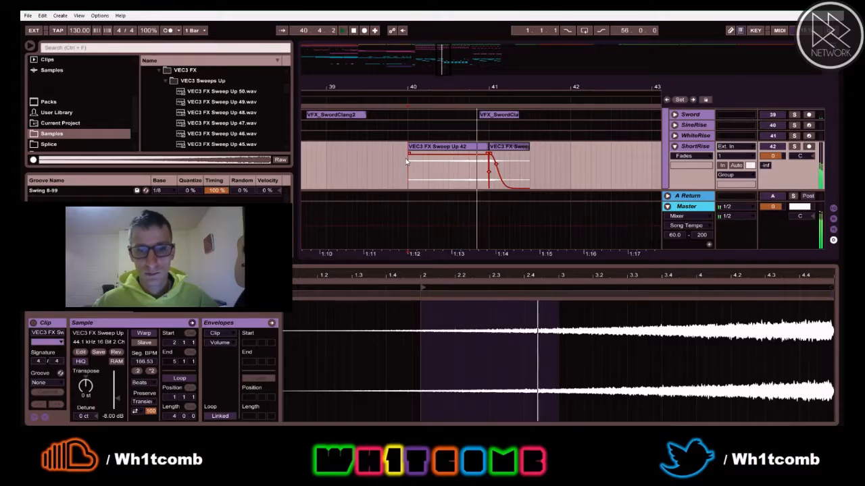
click(501, 152)
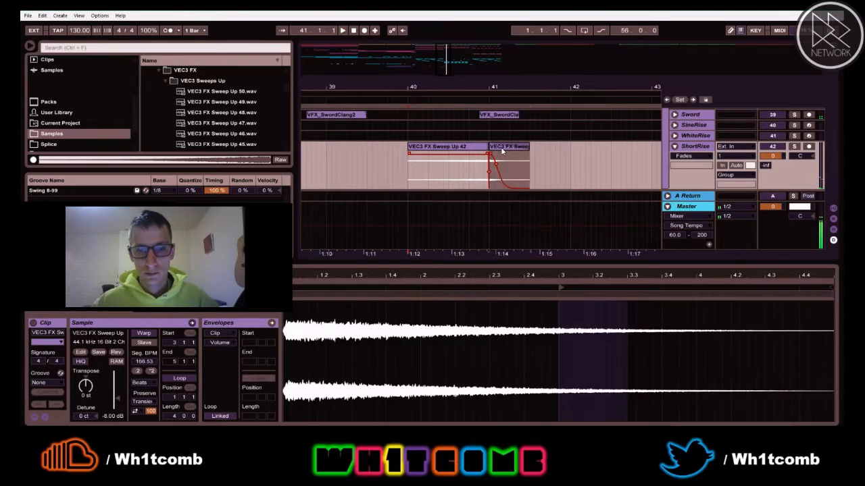
key(space)
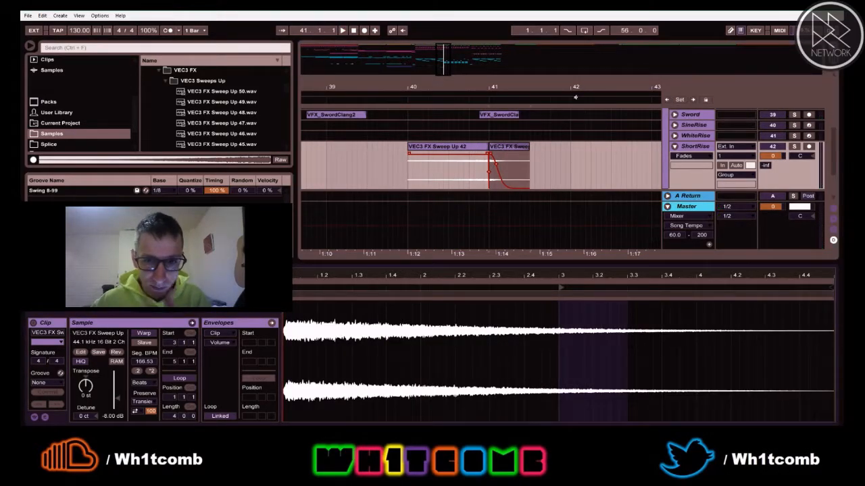
Step: Trim a little off the start of the reversed sweep, place it back at bar 41, and play the transition
drag(518, 91, 546, 157)
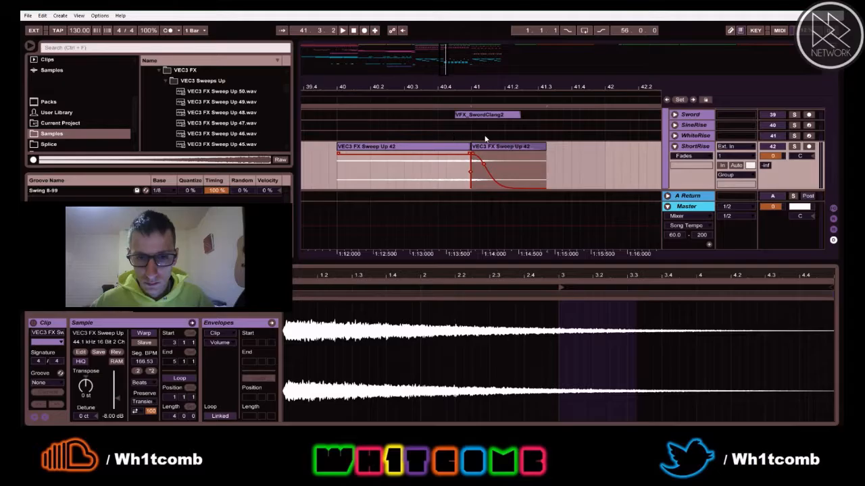
drag(471, 148, 495, 150)
key(ctrl+z)
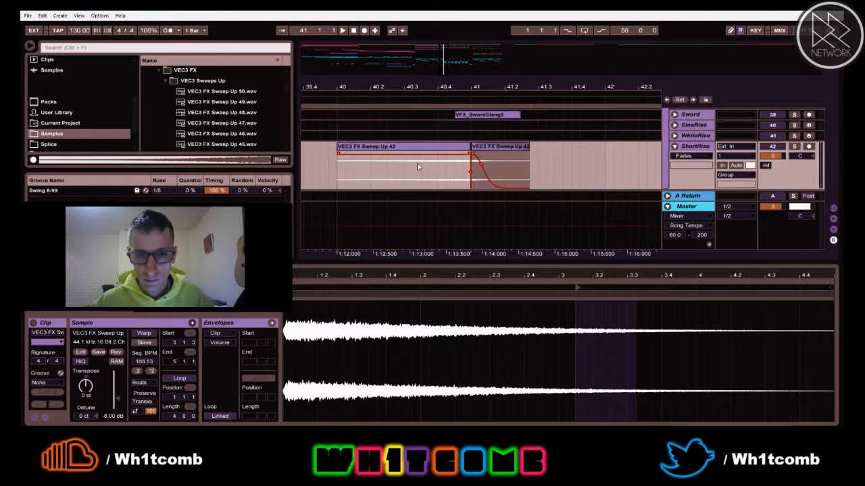
click(420, 166)
key(space)
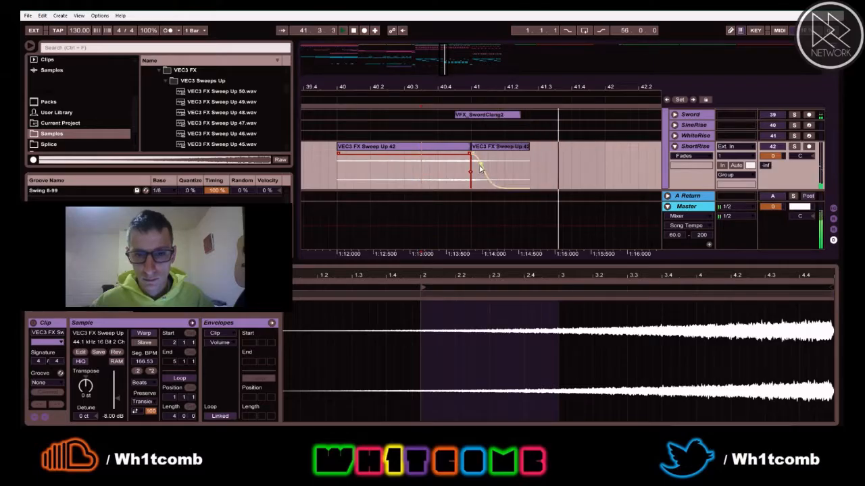
Step: Make the reversed clip's fade-out curve more gradual and replay the transition into bar 41
drag(481, 164, 509, 173)
key(space)
key(space)
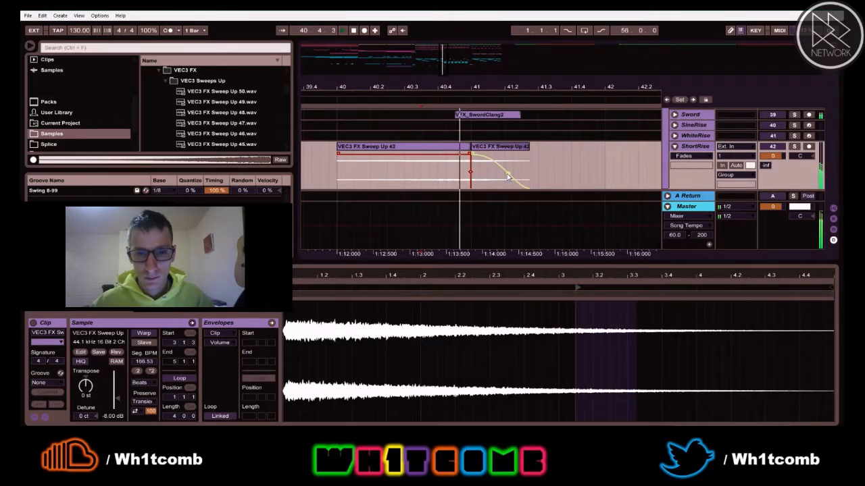
key(space)
key(space)
key(space)
Step: Consolidate the two ShortRise sweep clips into a single clip from bar 40 to 41.3
drag(434, 88, 434, 48)
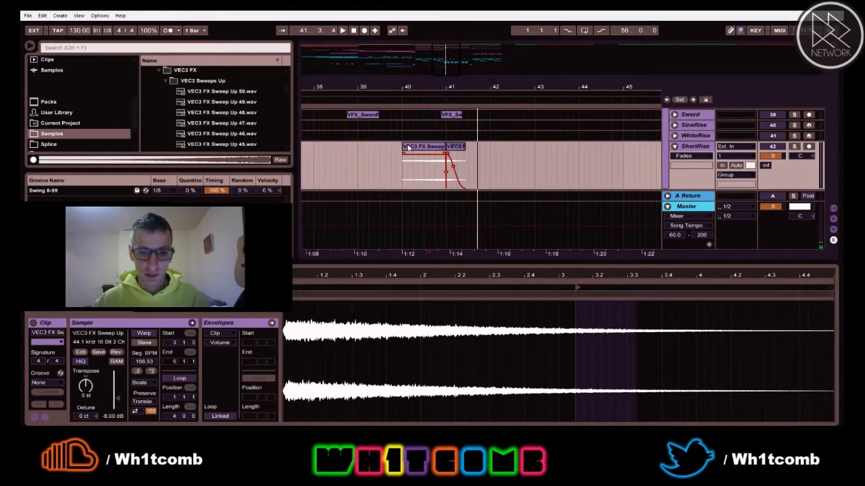
click(410, 147)
shift+click(465, 152)
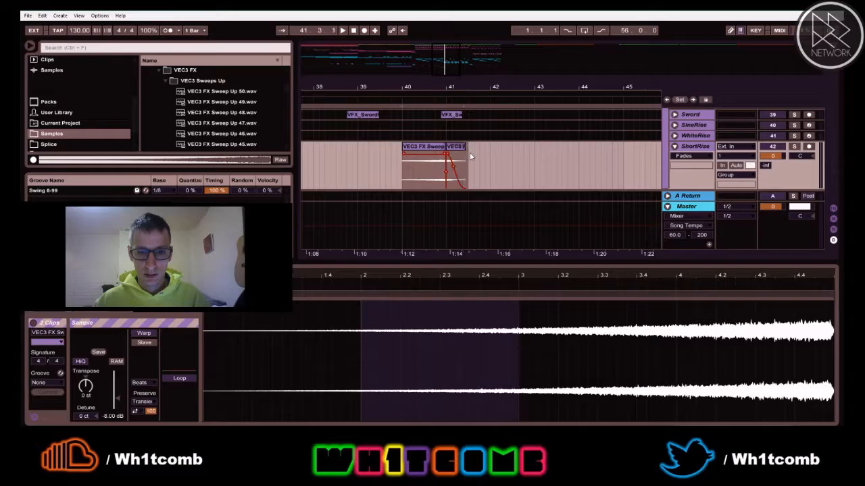
key(ctrl+j)
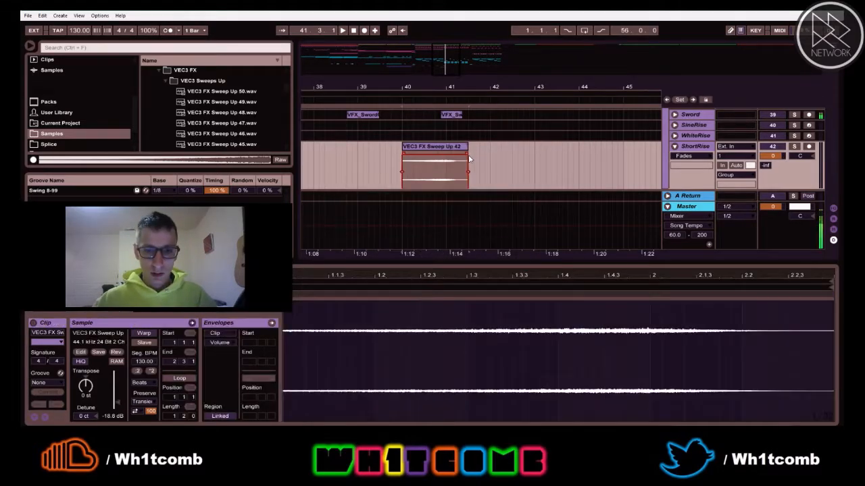
Step: Listen to the section from bar 47 and paste a copy of the consolidated sweep at bar 47 on the ShortRise track
drag(445, 92, 439, 46)
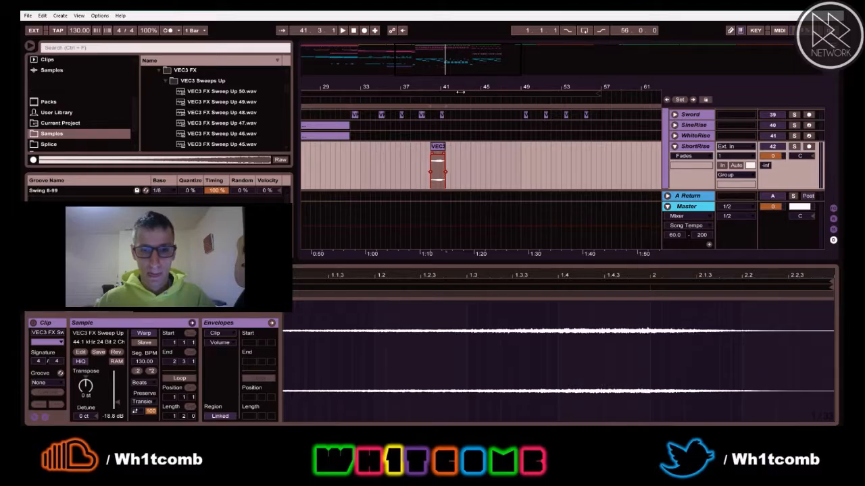
scroll(469, 166, up, 5)
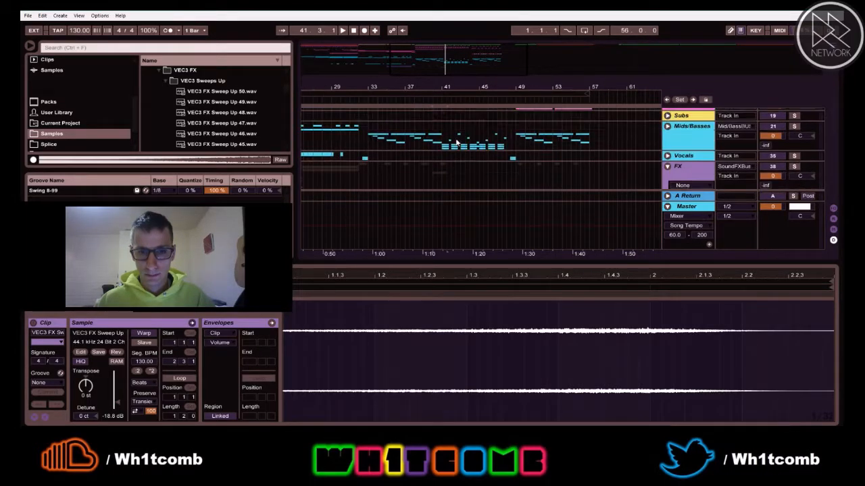
scroll(456, 138, down, 5)
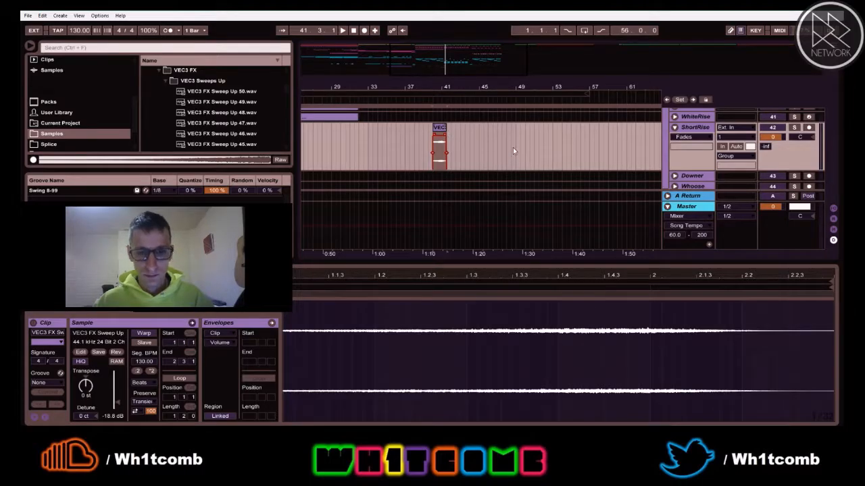
click(505, 140)
key(space)
scroll(504, 142, up, 5)
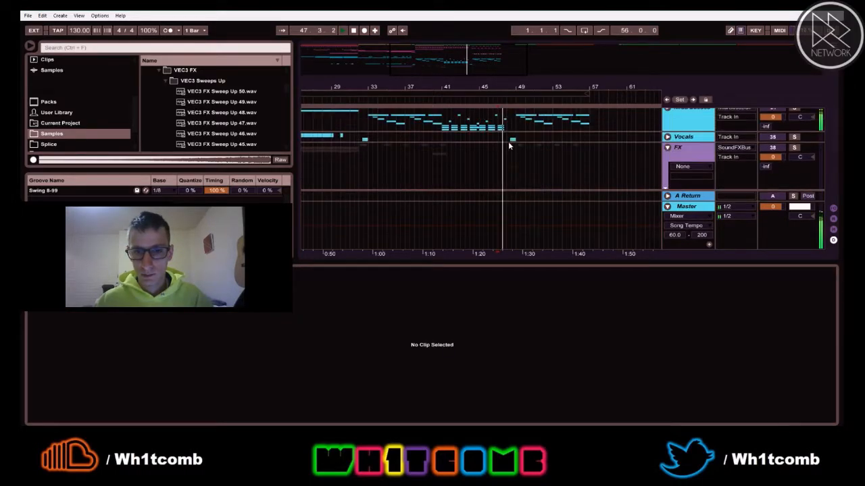
scroll(508, 143, down, 5)
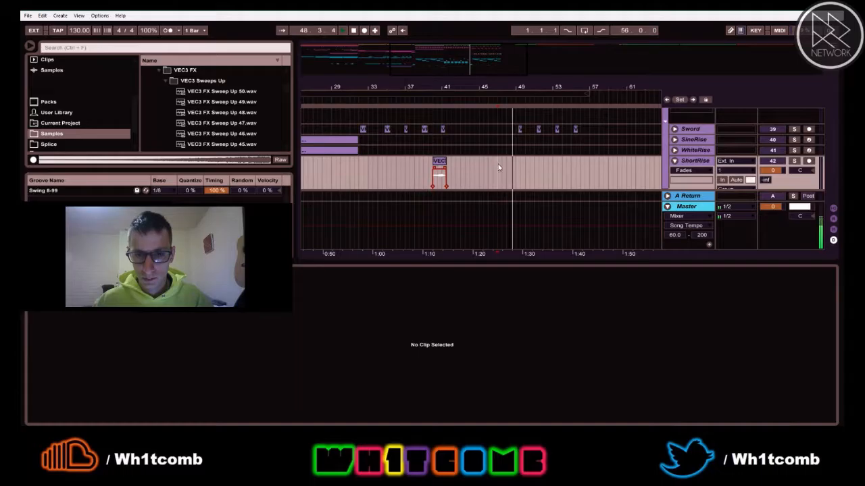
key(ctrl+v)
Step: Play the pasted sweep in context, shorten it to end at bar 48, and replay it from about bar 47
click(490, 169)
key(space)
key(space)
drag(500, 89, 501, 128)
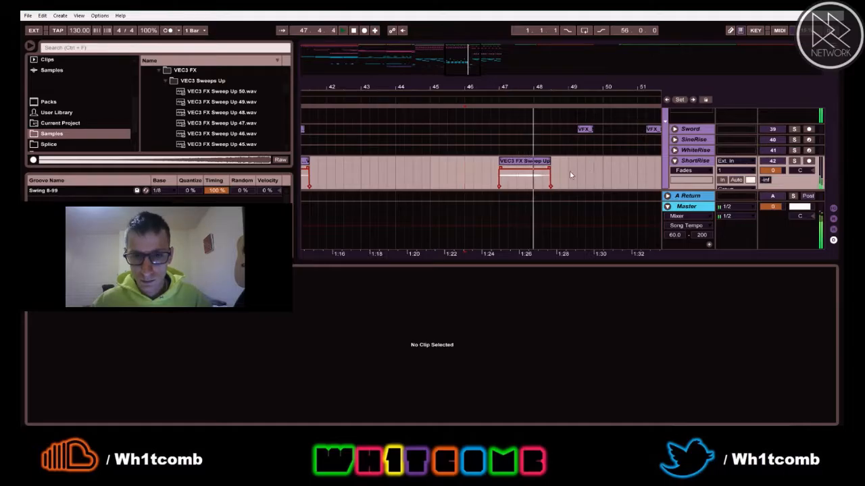
drag(551, 174, 534, 174)
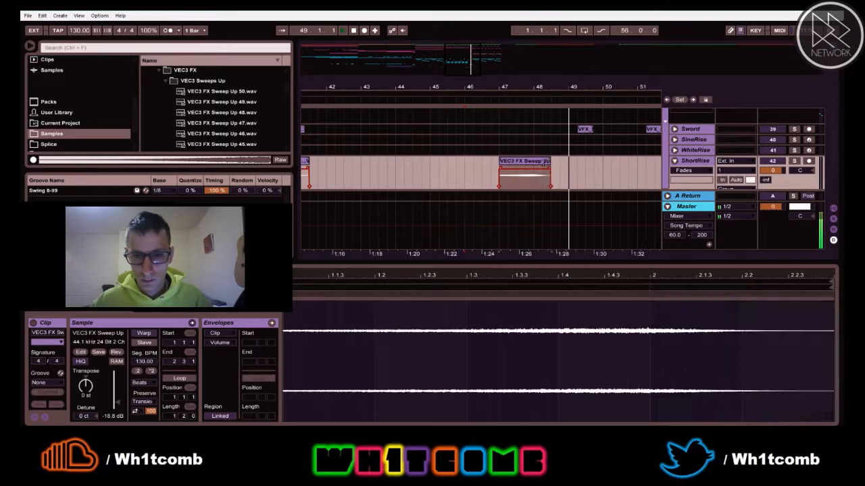
click(509, 178)
key(space)
key(space)
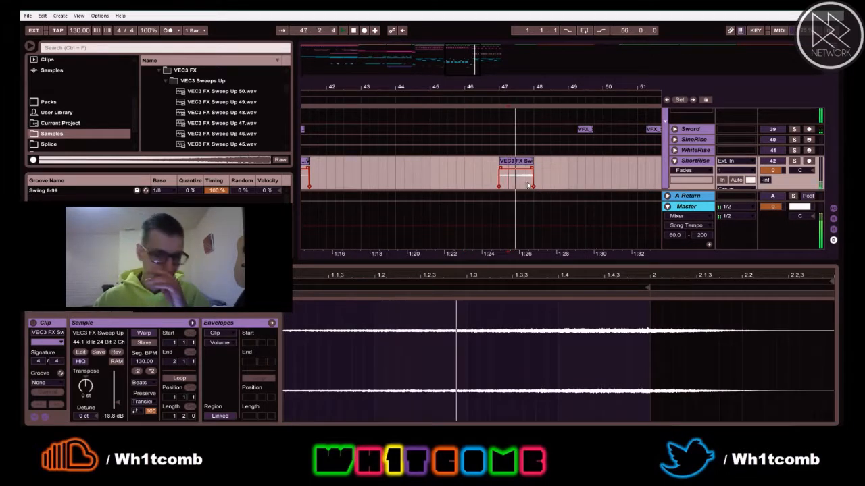
Step: Stop playback around bar 49 and display the ShortRise track's device chain
drag(466, 85, 466, 54)
key(space)
click(695, 163)
double_click(694, 164)
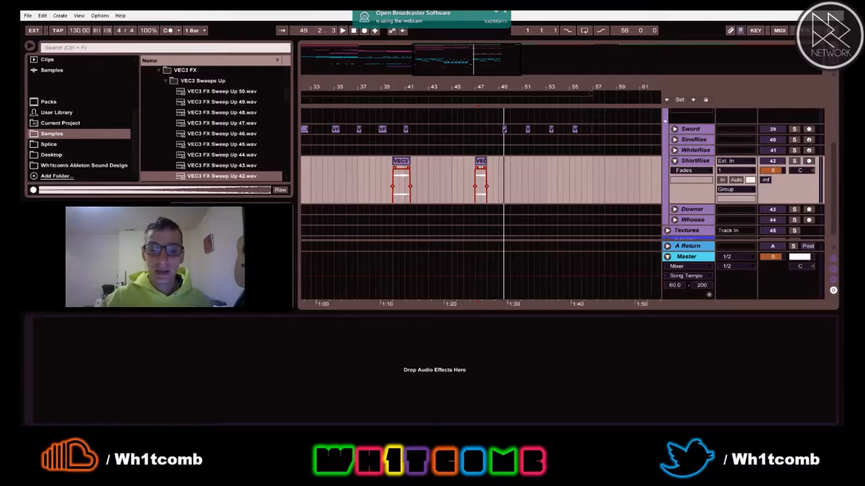
click(505, 13)
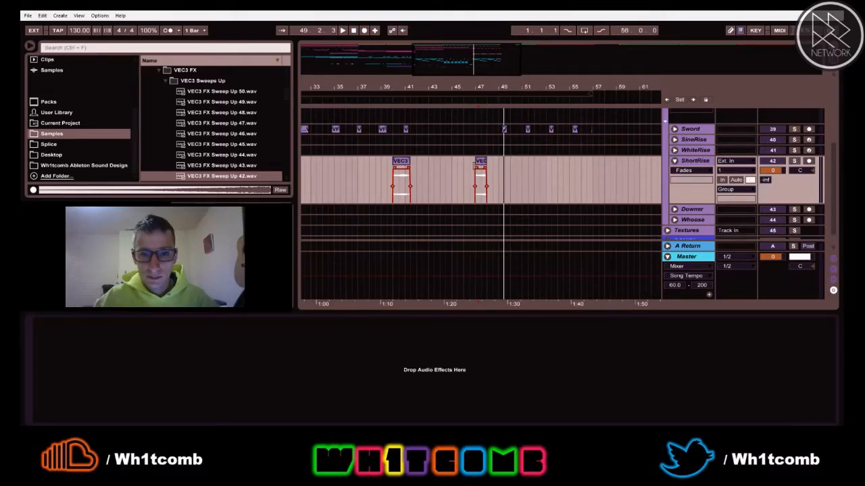
Step: Listen to the section from bar 47 to about bar 53, and replay it from about bar 46
click(474, 168)
key(space)
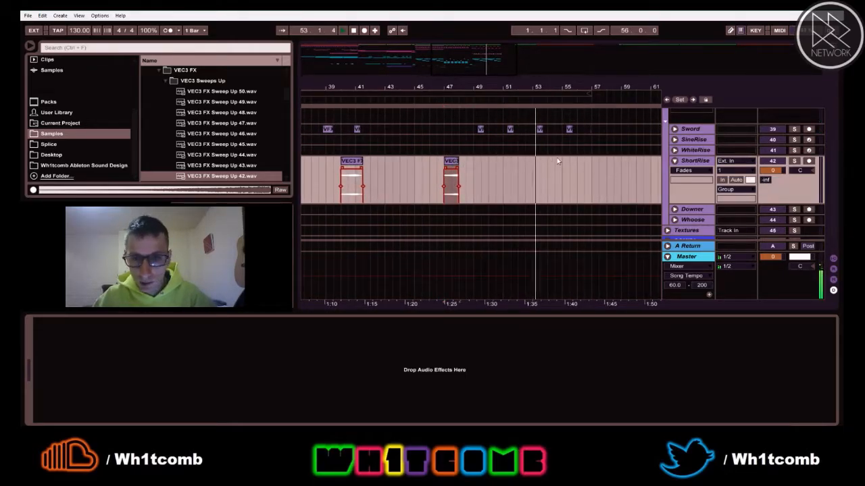
click(433, 167)
key(space)
key(space)
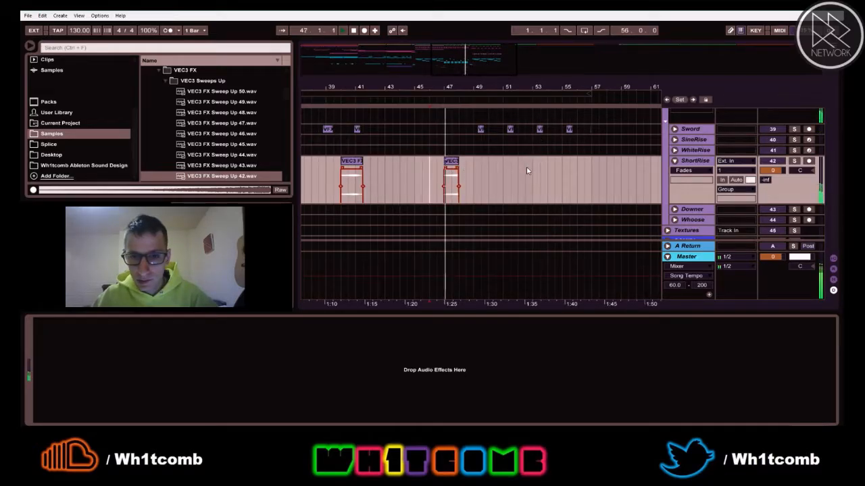
Step: Paste a copy of the bar 47 sweep at bar 52 on the ShortRise track and reverse it
click(517, 176)
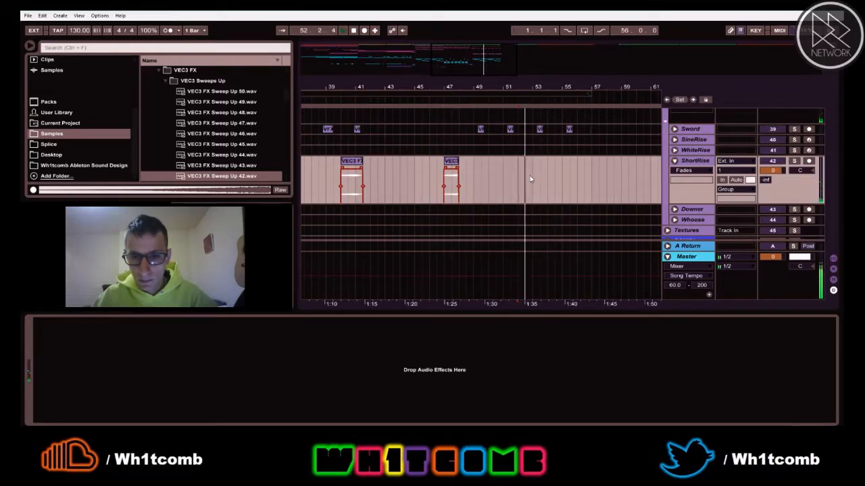
key(space)
right_click(520, 180)
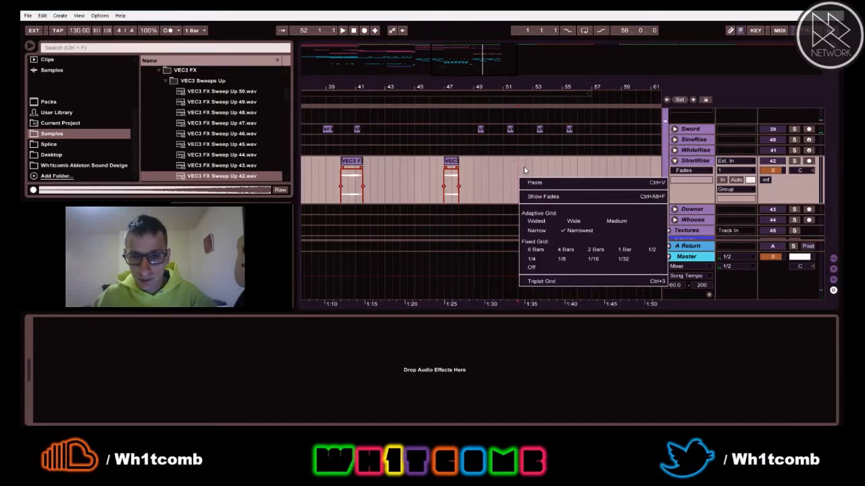
click(515, 169)
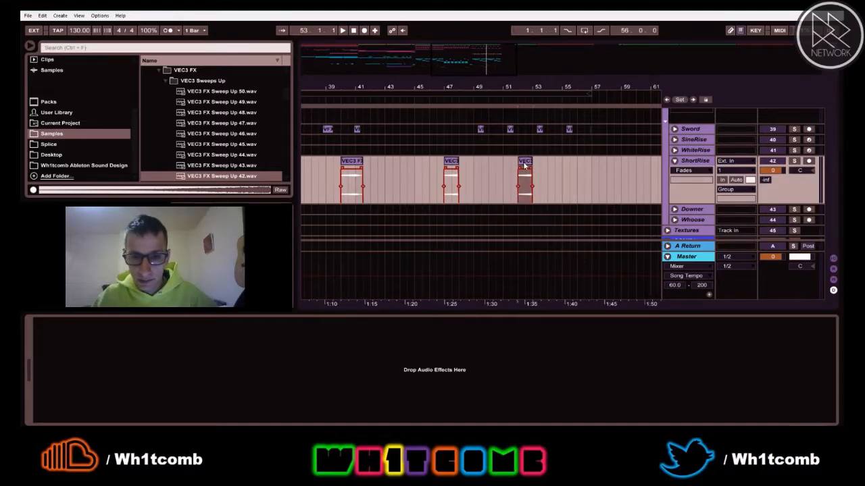
double_click(524, 164)
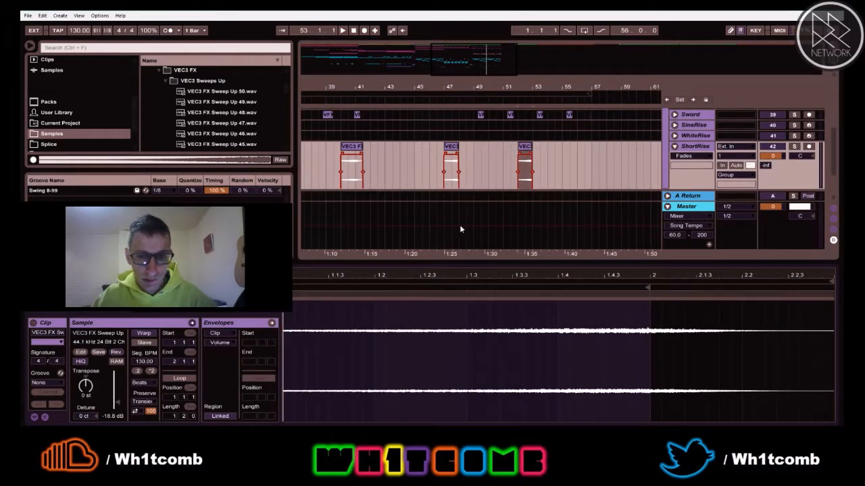
key(space)
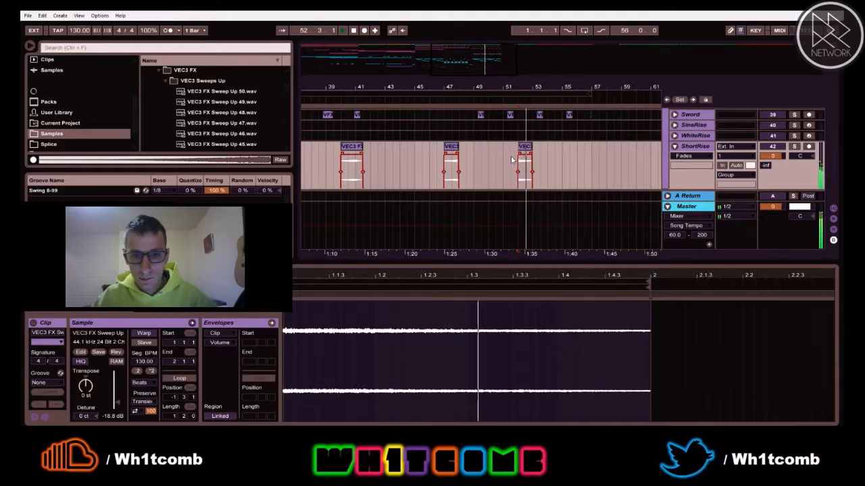
Step: Try extending the reversed sweep's start back to 51.4 and play the section leading into it
click(500, 156)
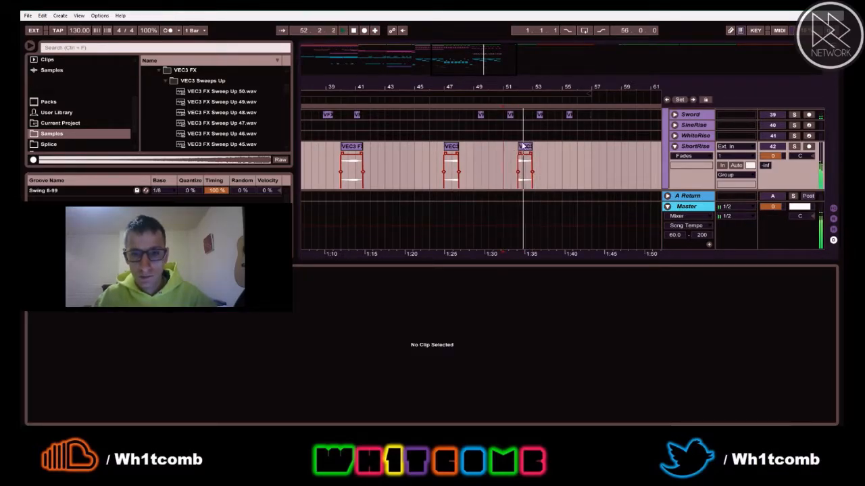
drag(530, 87, 501, 148)
click(470, 150)
key(space)
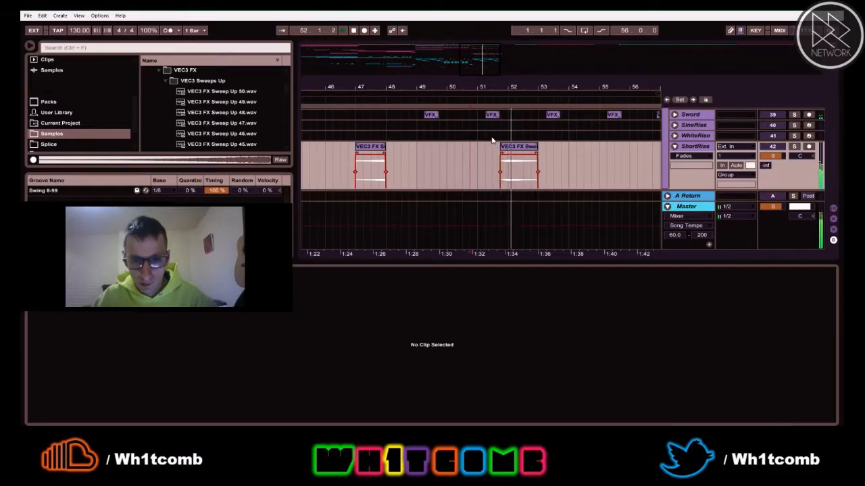
click(499, 147)
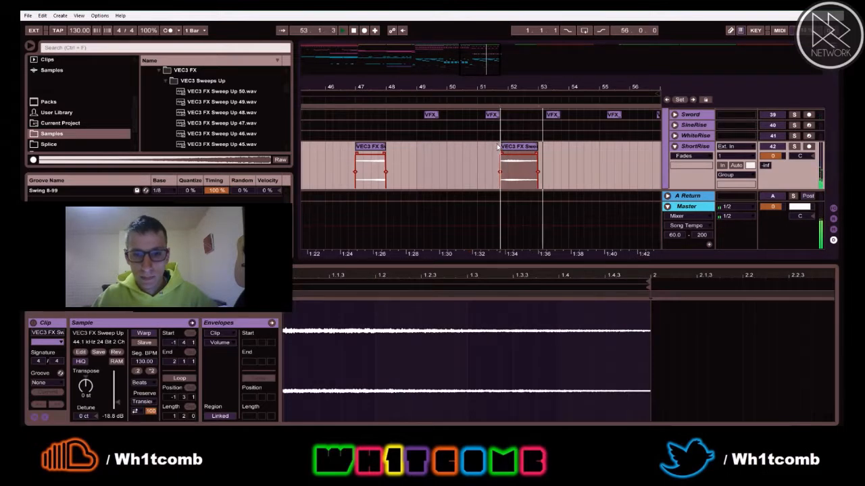
Step: Try a longer fade-in on the extended reversed sweep and play it back
drag(500, 156, 506, 156)
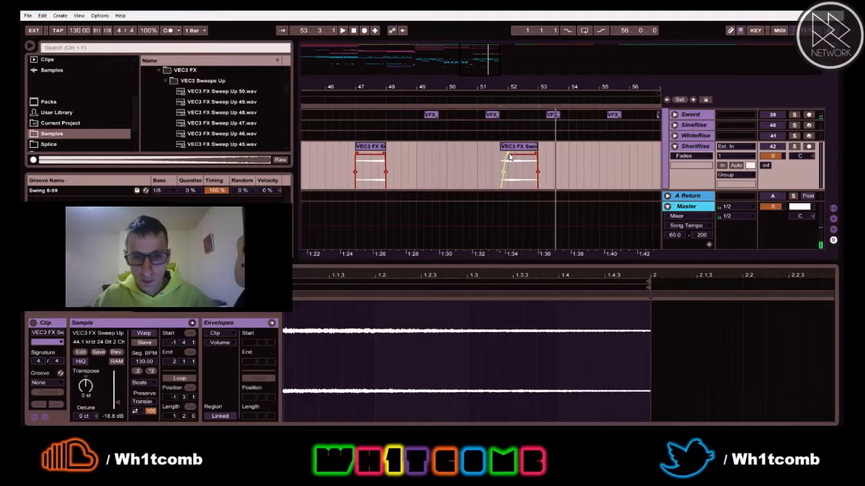
key(space)
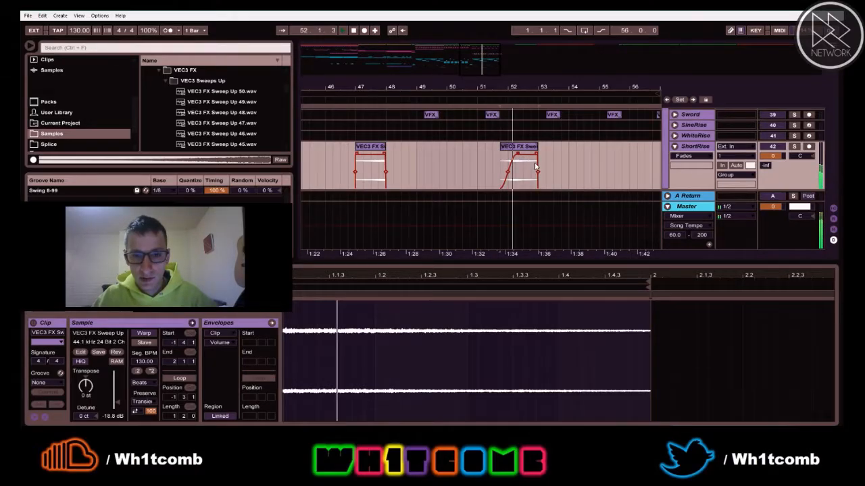
key(space)
key(space)
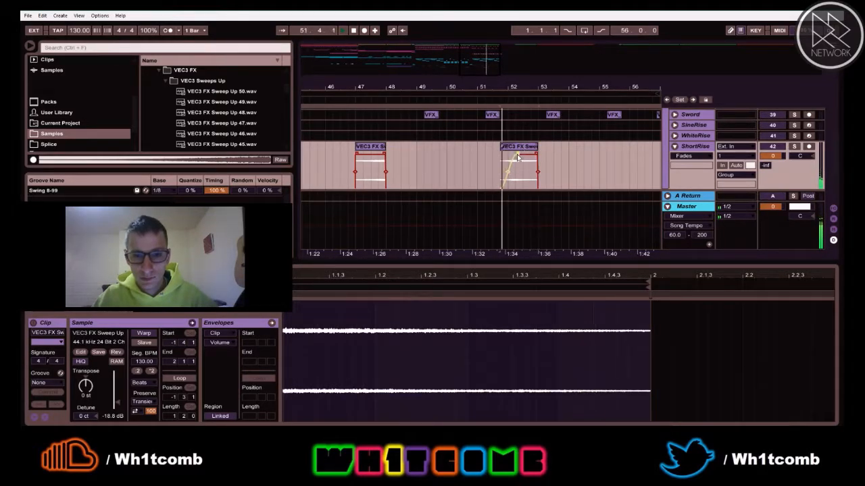
Step: Shorten the reversed sweep's fade-in, move its start to bar 52, and replay it
mouse_move(517, 155)
mouse_down()
mouse_move(506, 146)
mouse_move(511, 156)
mouse_up()
key(space)
key(space)
key(space)
key(space)
key(space)
key(space)
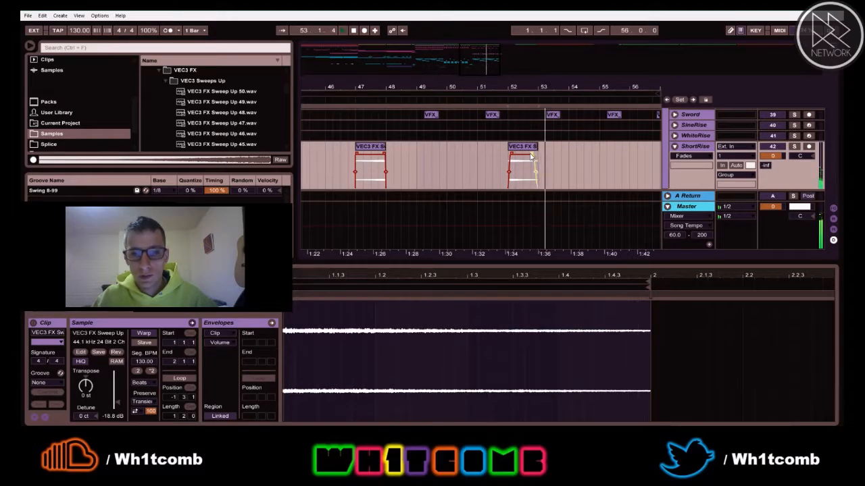
Step: Lengthen the fade-out at the end of the bar 52 reversed sweep and replay it
drag(536, 155, 529, 158)
key(space)
key(space)
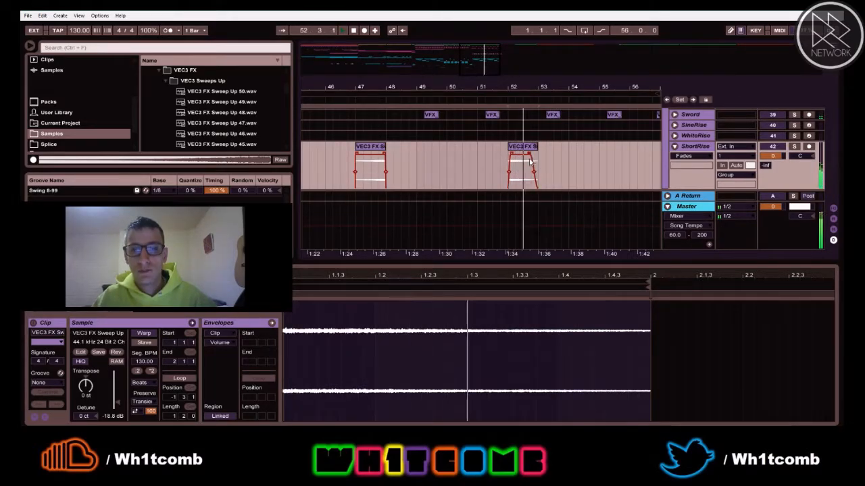
Step: Play the arrangement from about bar 37 through the first sweep and look at the available instruments
drag(469, 87, 471, 47)
click(349, 158)
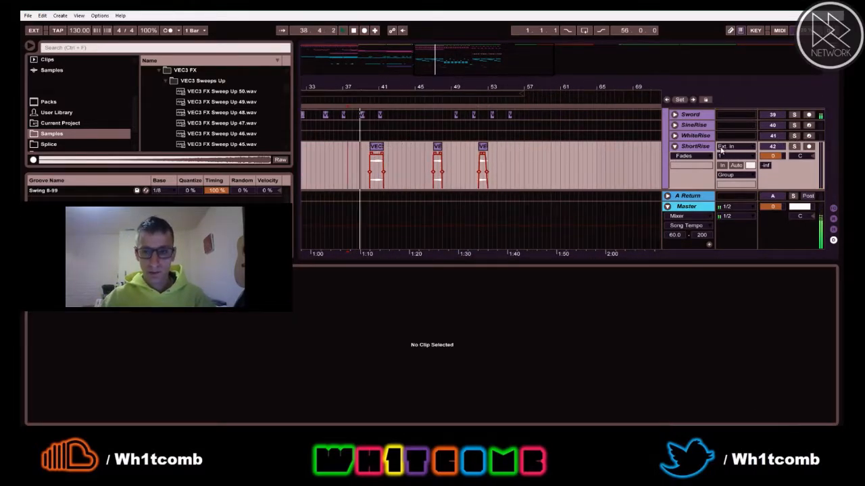
scroll(83, 87, up, 4)
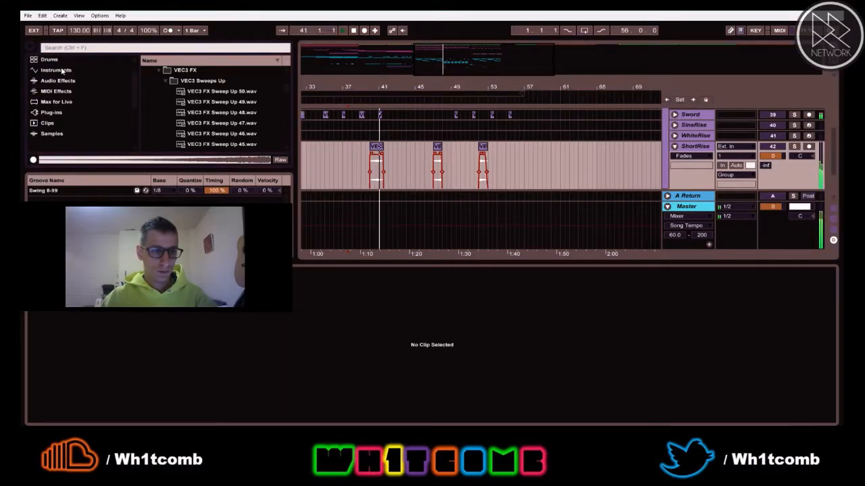
click(63, 71)
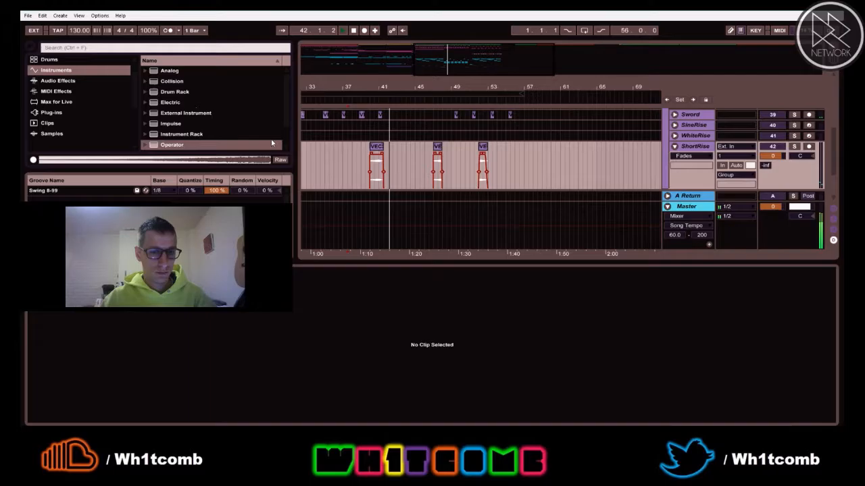
Step: Add fade-ins to the ShortRise sweeps at bars 40 and 47 and replay from the first one
click(373, 155)
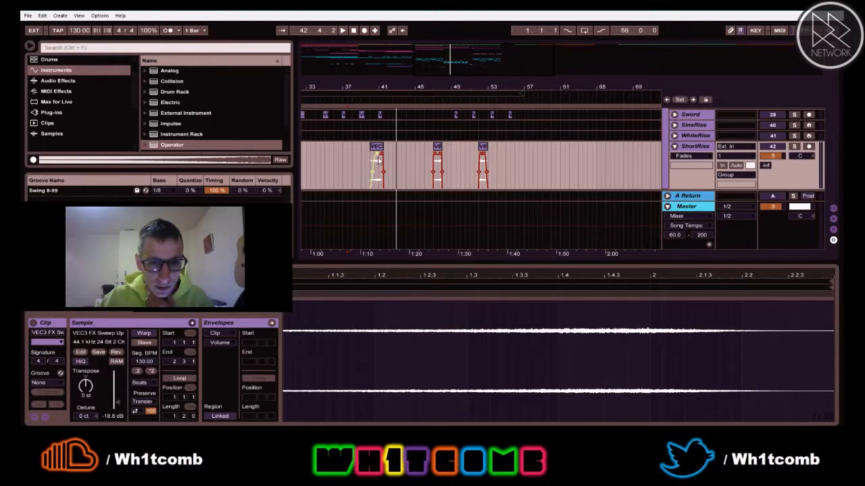
click(437, 156)
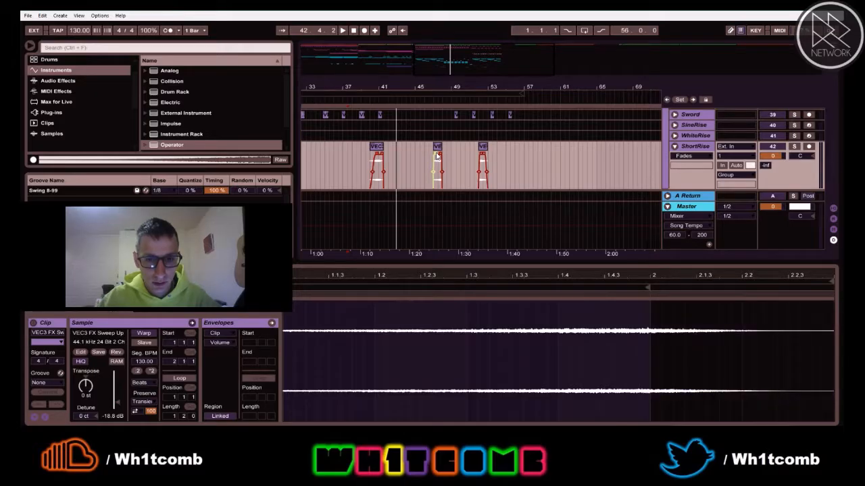
click(376, 162)
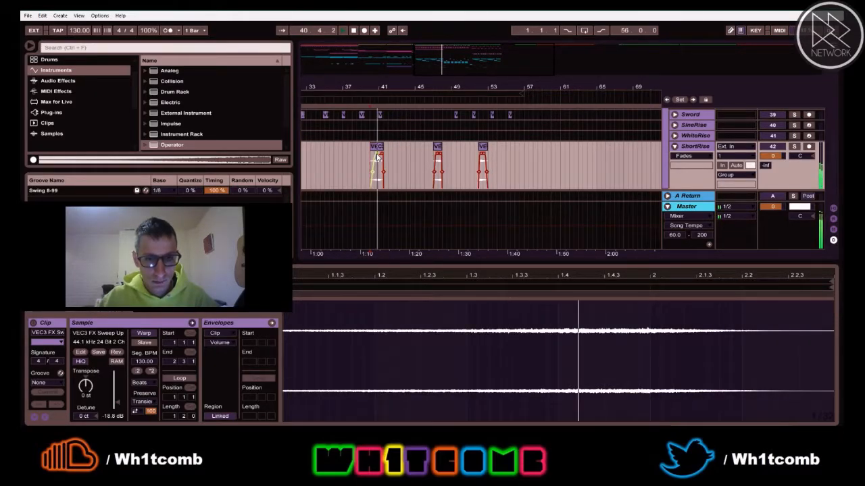
key(space)
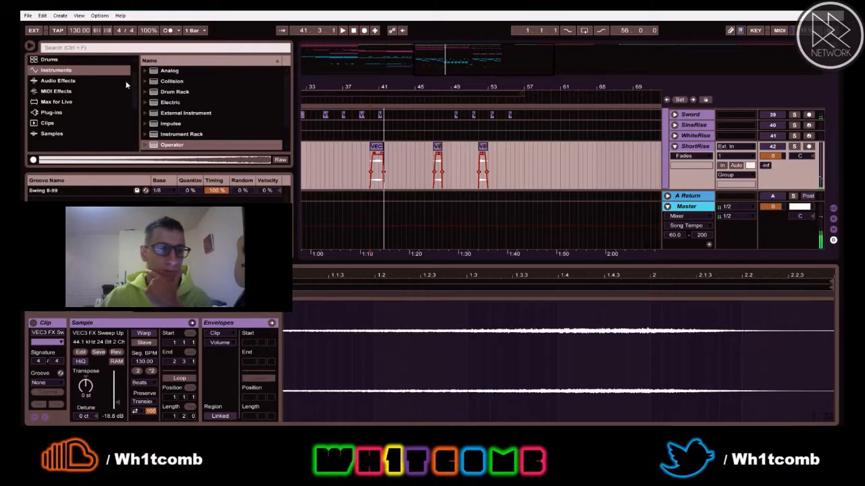
Step: Search the audio effects for "eq" and add EQ Eight to the ShortRise track
click(51, 81)
scroll(168, 85, down, 5)
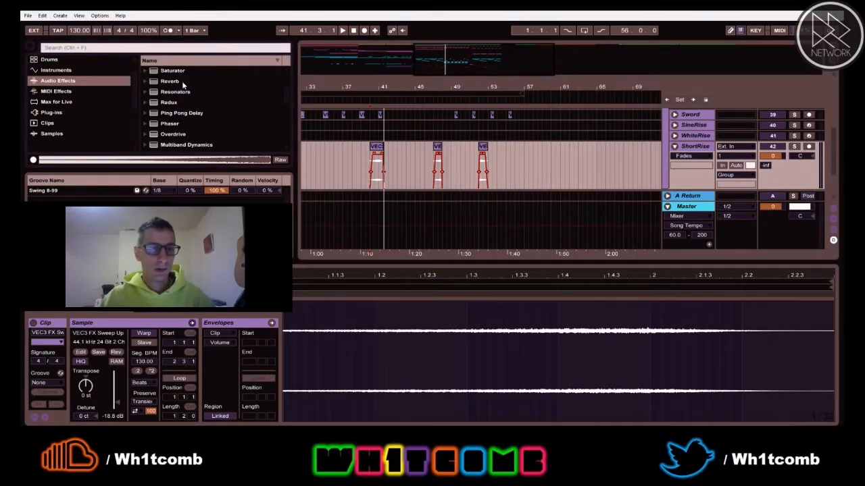
click(160, 49)
text(eq)
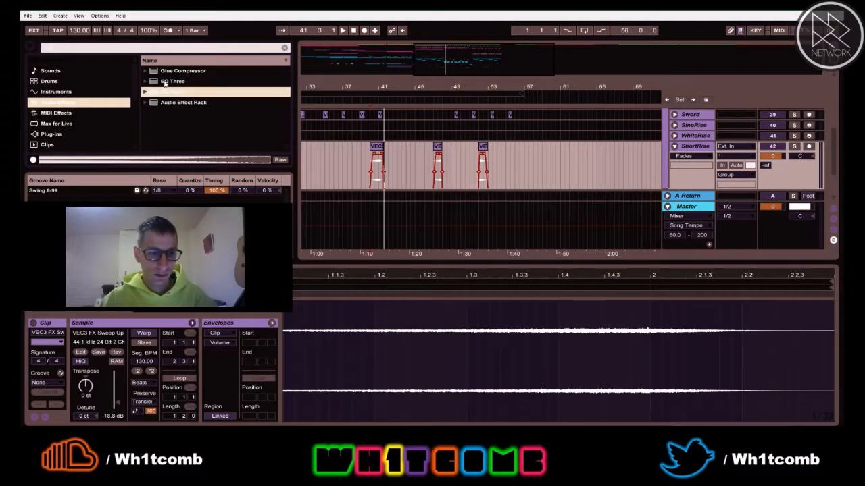
click(171, 93)
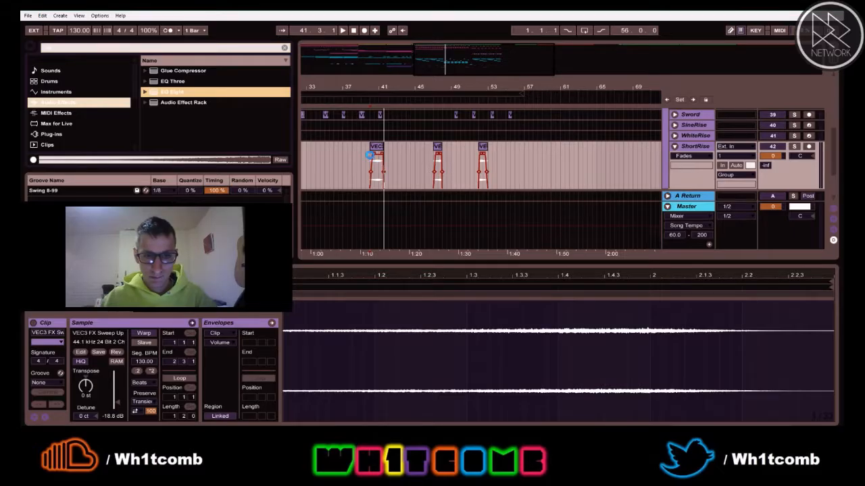
Step: Set EQ Eight's band 1 to a low cut just below 1 kHz and enable band 8 as a high cut at 18.0 kHz
key(space)
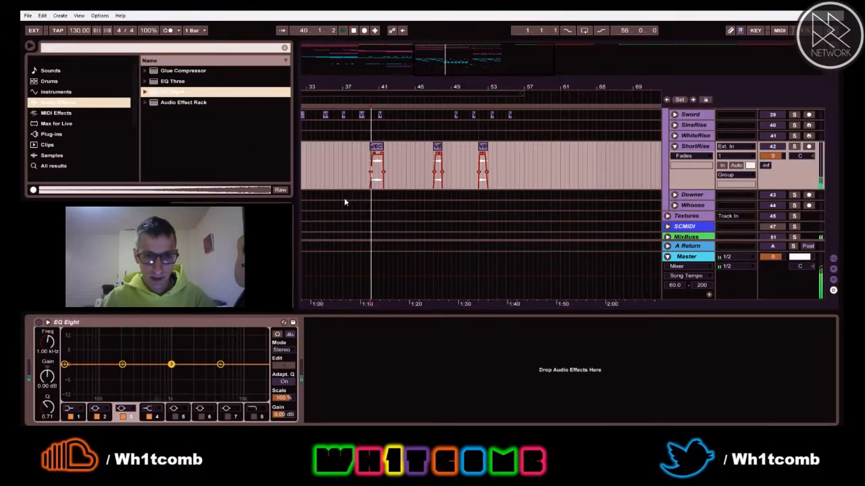
key(space)
click(65, 365)
drag(71, 365, 162, 373)
click(254, 417)
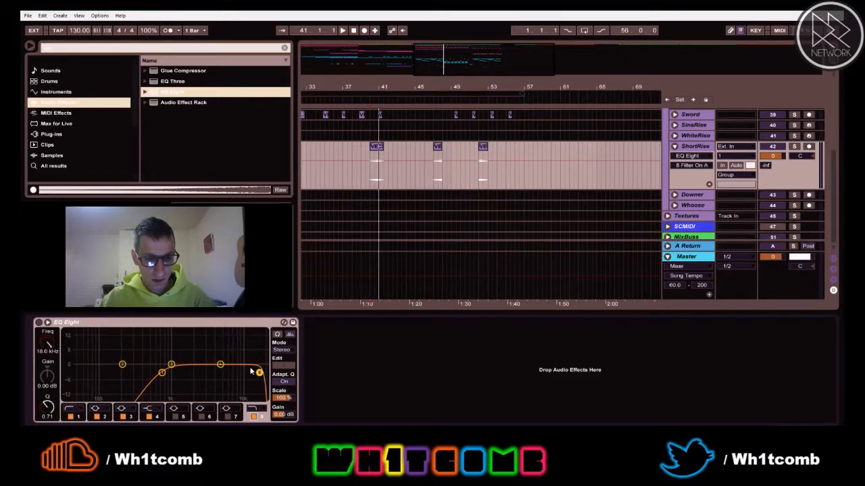
Step: Boost EQ Eight's band 4 high shelf to 5.58 dB at 5.49 kHz and raise the band 1 low cut to 1.06 kHz during playback
drag(223, 368, 222, 352)
key(space)
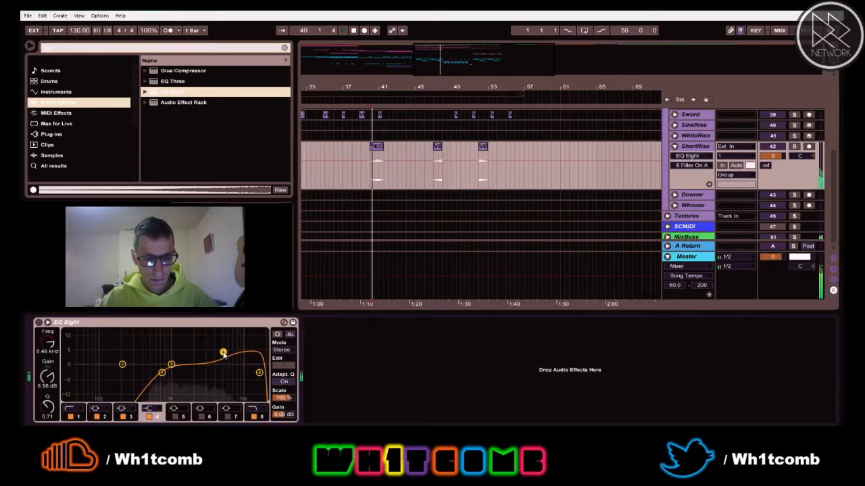
drag(162, 372, 173, 373)
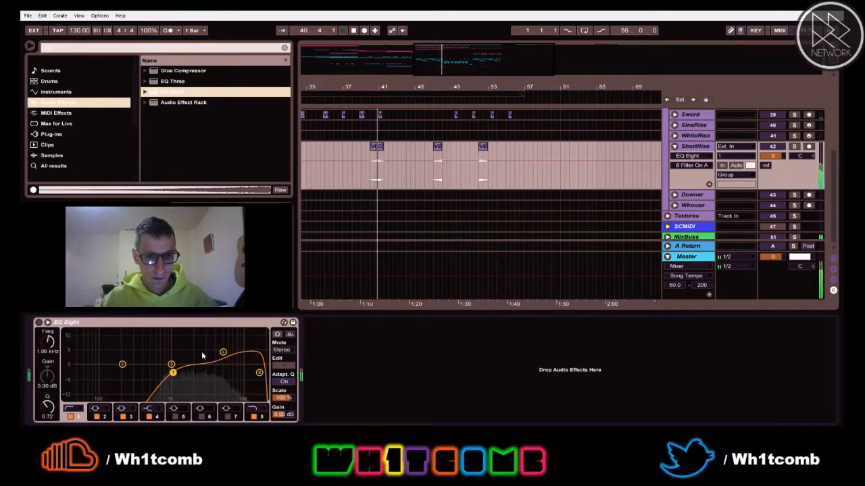
key(space)
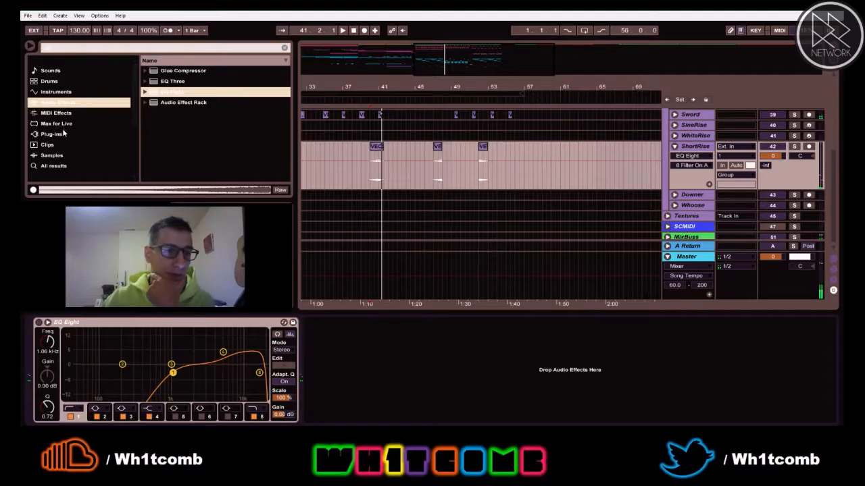
click(64, 134)
scroll(60, 88, down, 1)
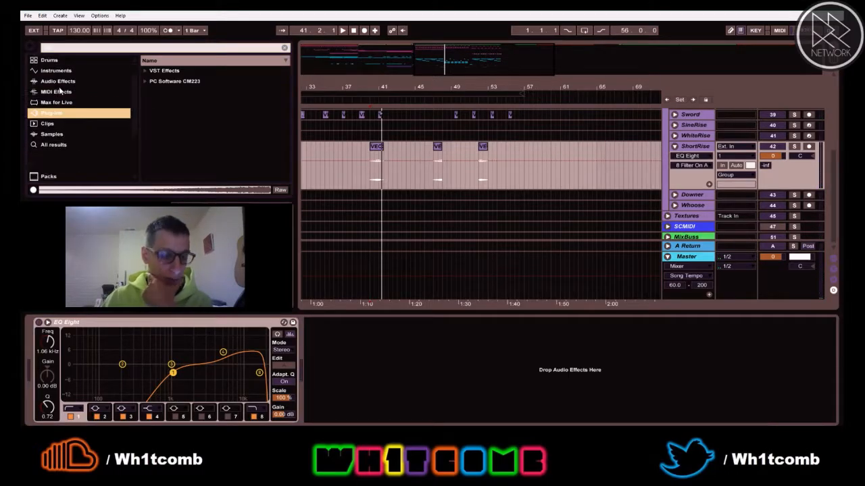
scroll(59, 112, down, 1)
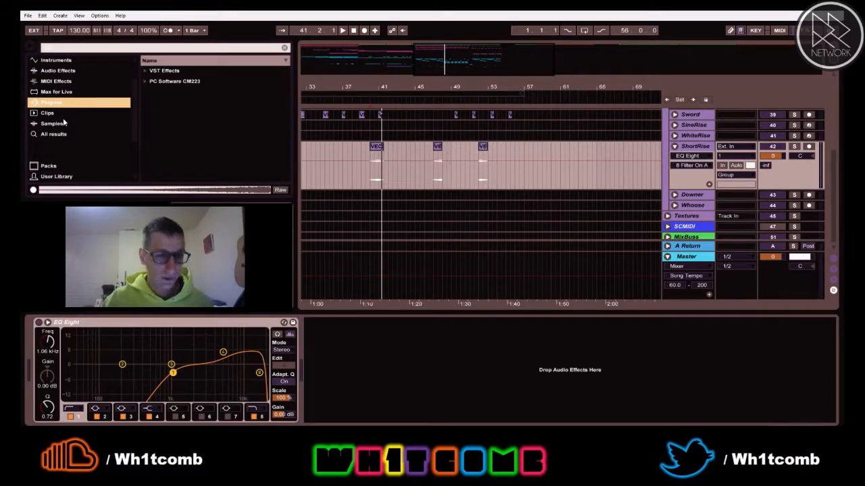
scroll(63, 122, down, 1)
scroll(50, 91, up, 4)
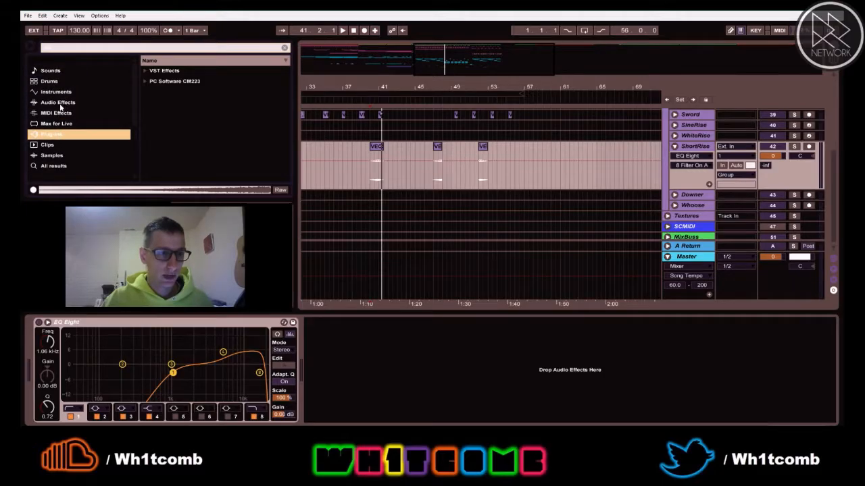
Step: Search the audio effects for "util" and add Utility after EQ Eight on the ShortRise track
click(60, 103)
click(92, 50)
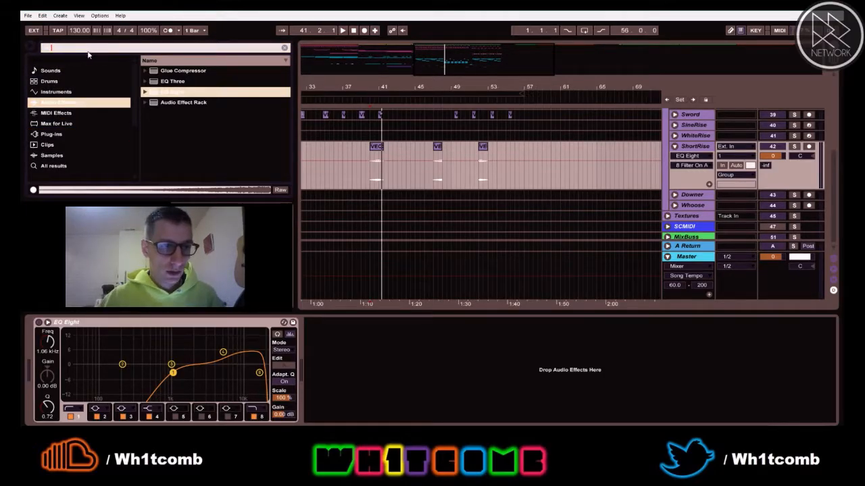
key(BackSpace)
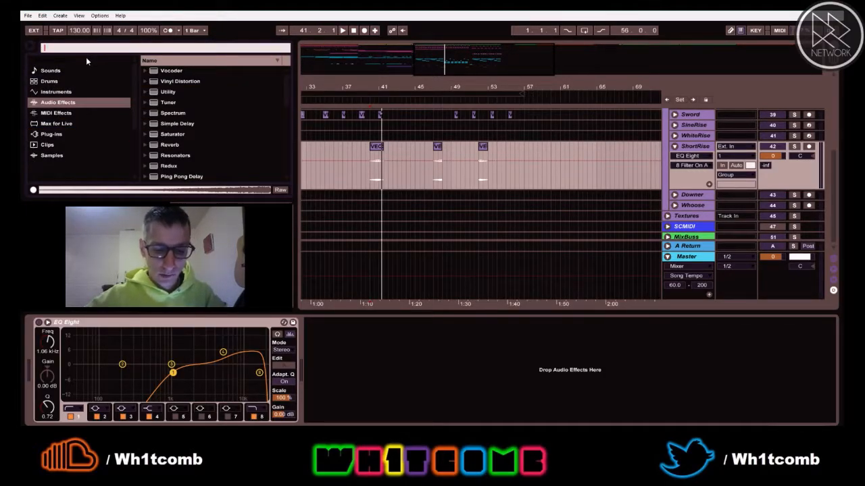
text(util)
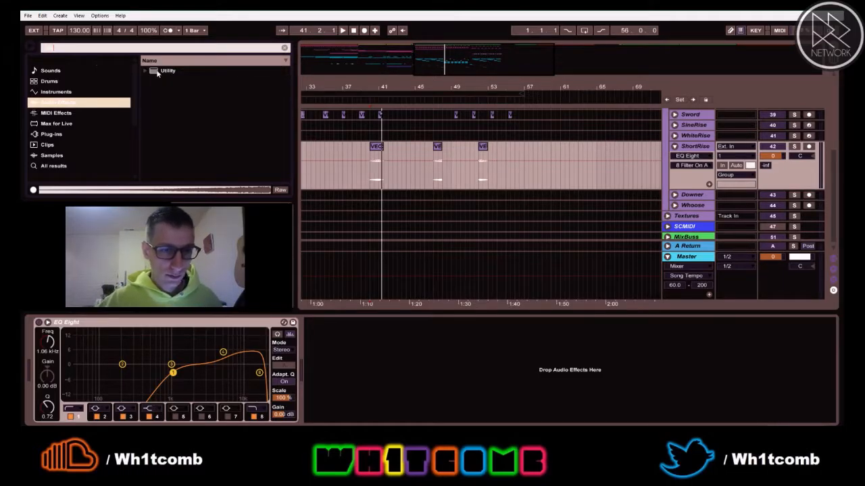
click(157, 73)
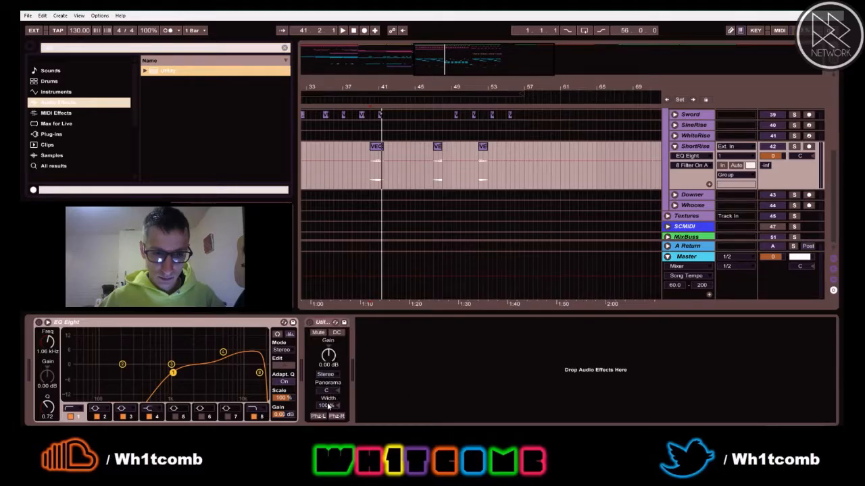
Step: Set Utility's stereo width to 50 % on the ShortRise track while listening to playback
click(328, 405)
key(space)
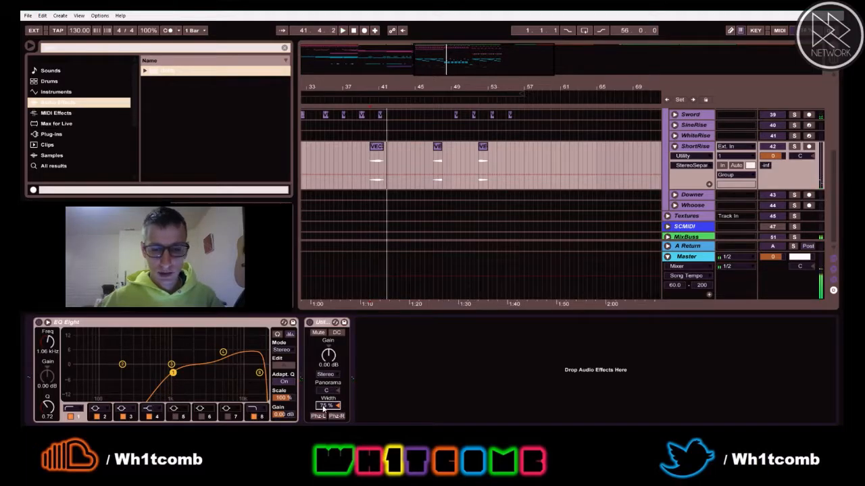
text(50)
key(Return)
key(space)
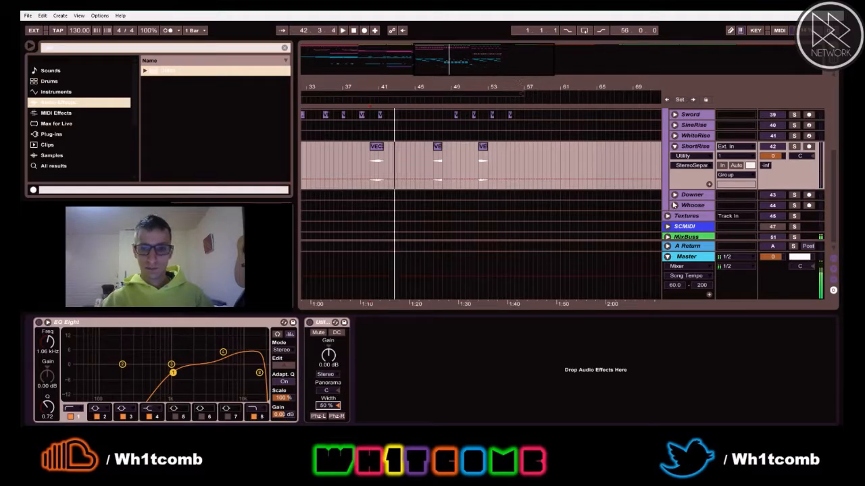
Step: Fold the ShortRise track and the FX group
drag(466, 64, 465, 52)
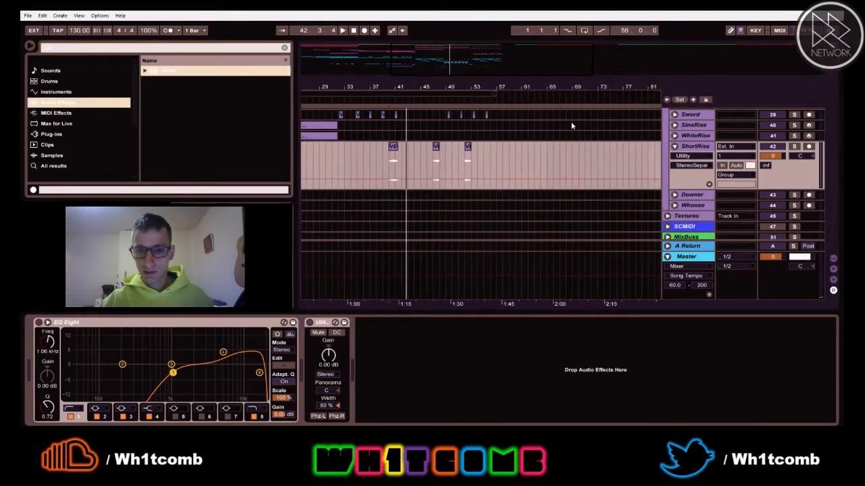
scroll(574, 133, up, 1)
click(674, 179)
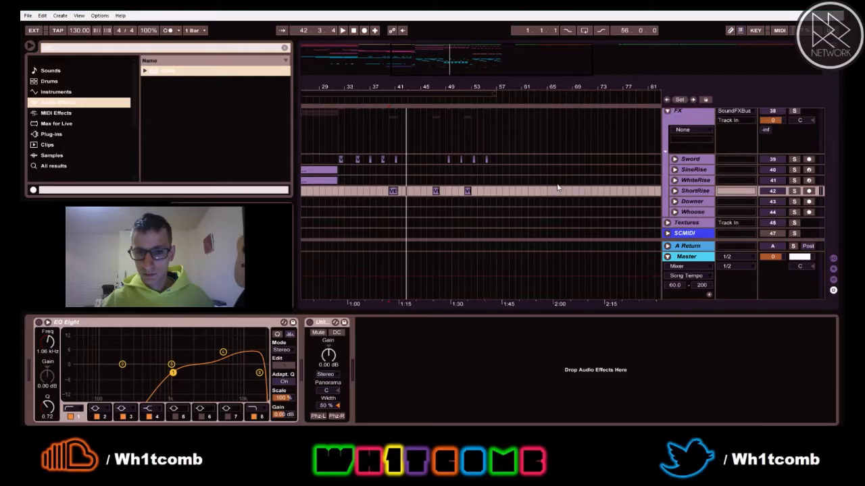
scroll(492, 158, up, 3)
scroll(519, 173, up, 2)
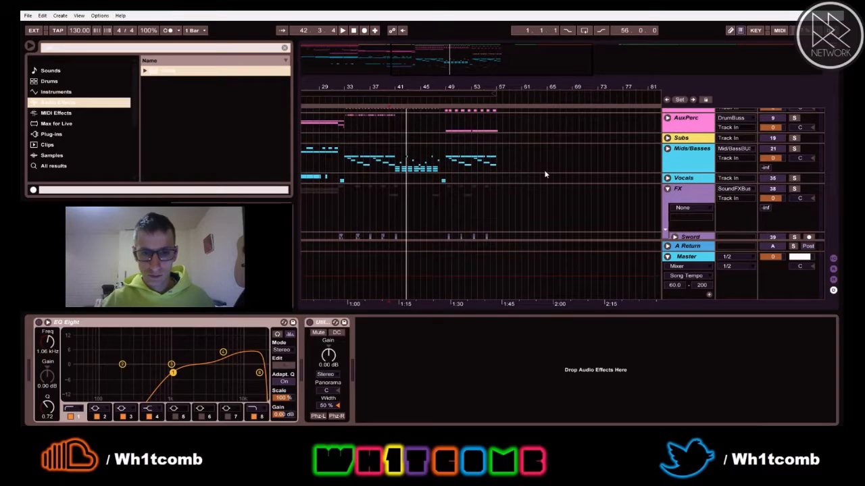
click(668, 201)
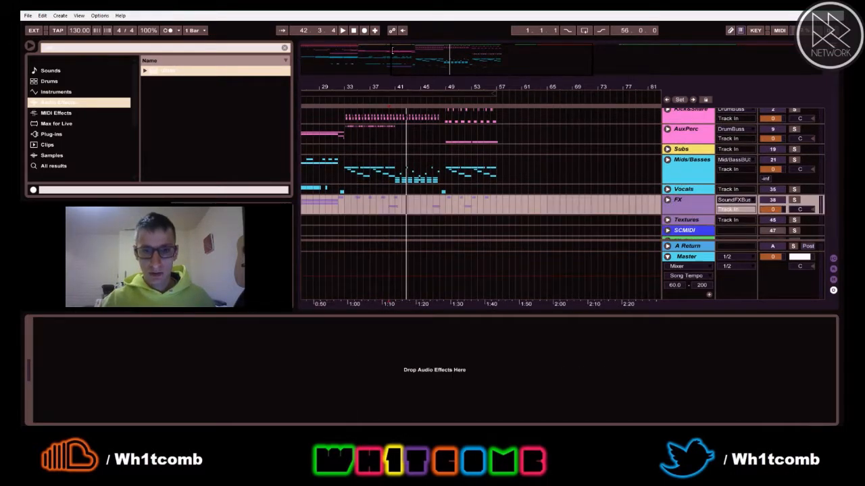
scroll(480, 203, left, 5)
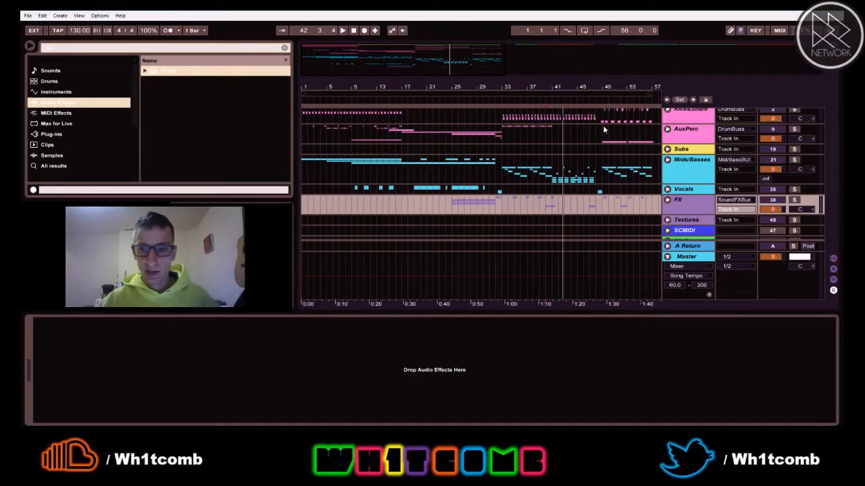
Step: Play the song from the start, unfold the Kick&Snare group and check the effects on its drum tracks, ending on Clap
scroll(604, 129, up, 1)
click(354, 33)
key(space)
click(668, 123)
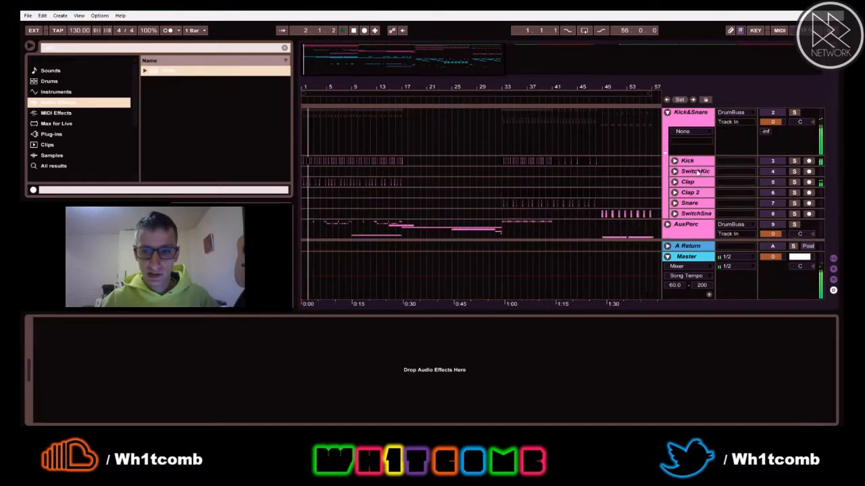
scroll(676, 155, down, 2)
click(688, 150)
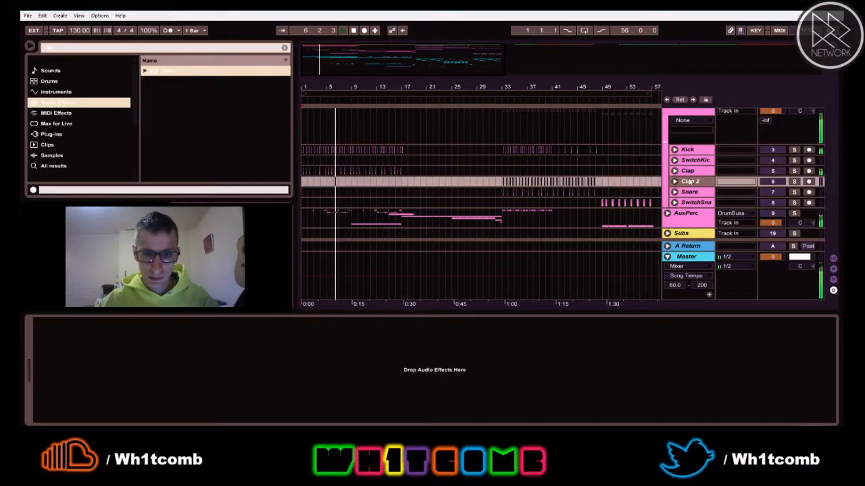
click(688, 172)
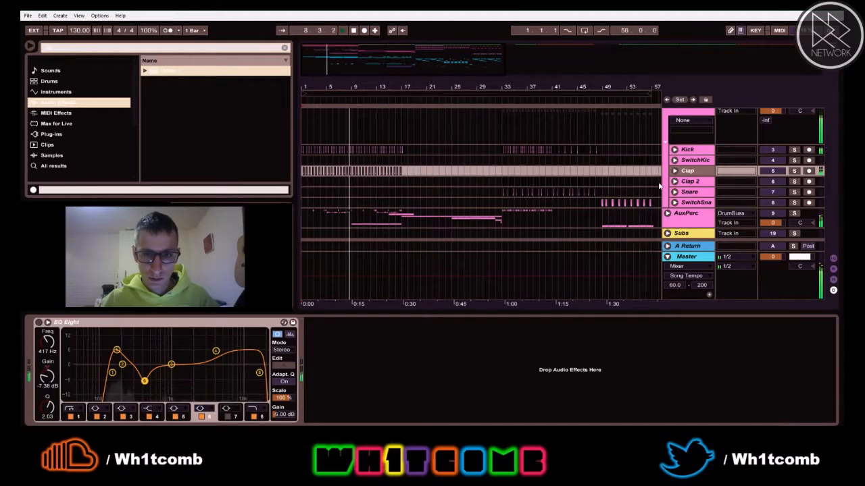
Step: Play from bar 32 into the drop and check the effects on the Kick and Clap tracks
click(497, 152)
scroll(537, 177, up, 1)
key(space)
key(space)
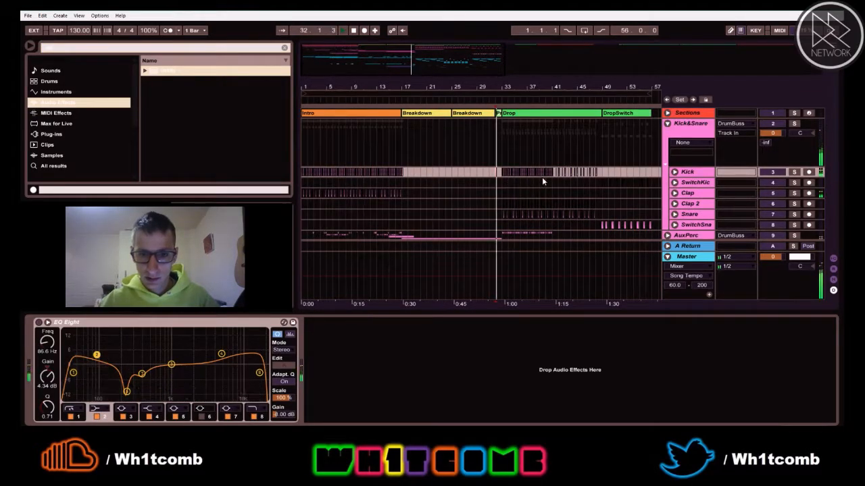
click(596, 192)
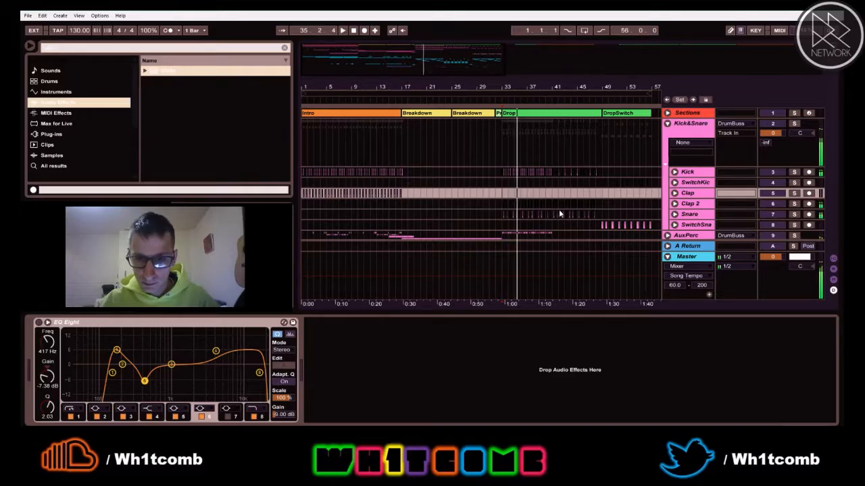
Step: Solo the Snare and Clap 2 tracks and play them from the start of the drop at bar 33
drag(507, 87, 512, 103)
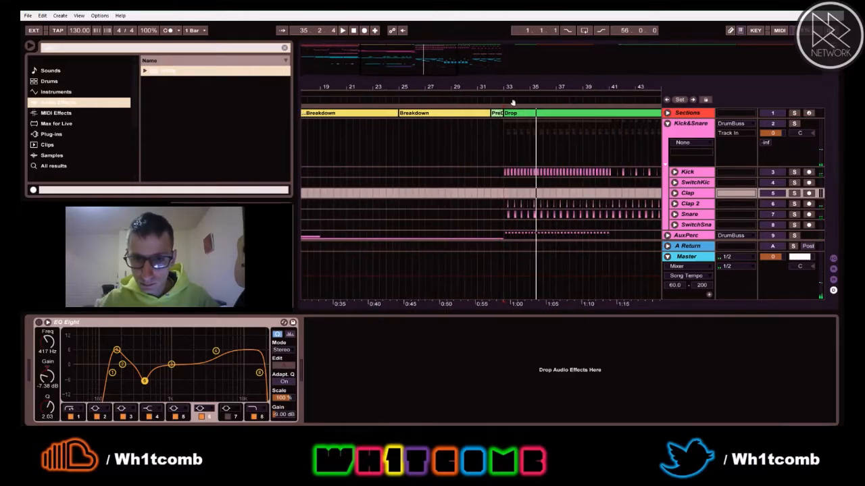
click(688, 204)
click(688, 215)
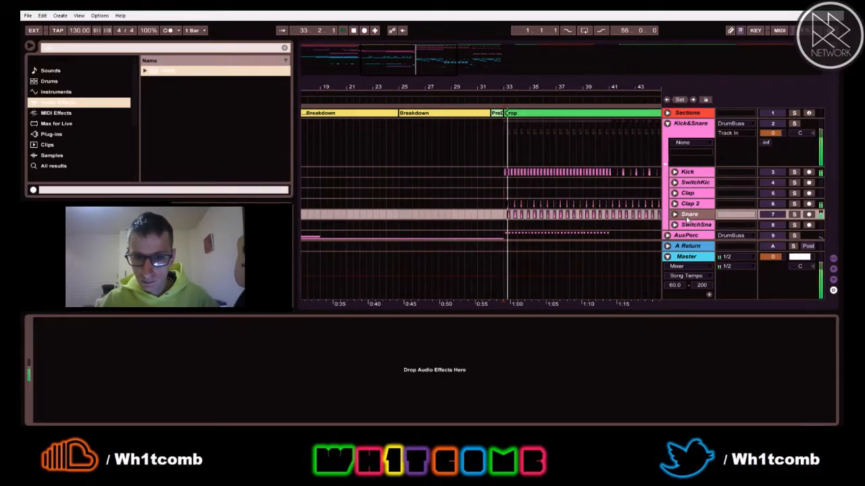
click(737, 204)
click(797, 205)
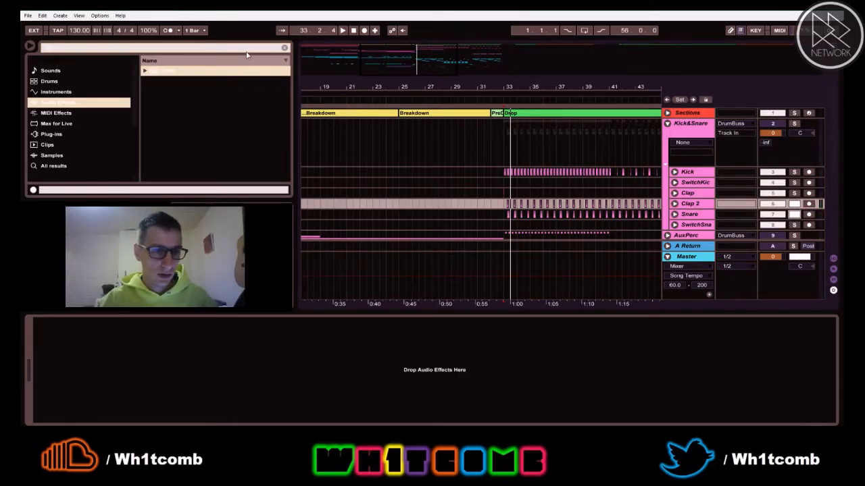
Step: Search the audio effects for "eq" and add EQ Eight to both the Clap 2 and Snare tracks
click(284, 48)
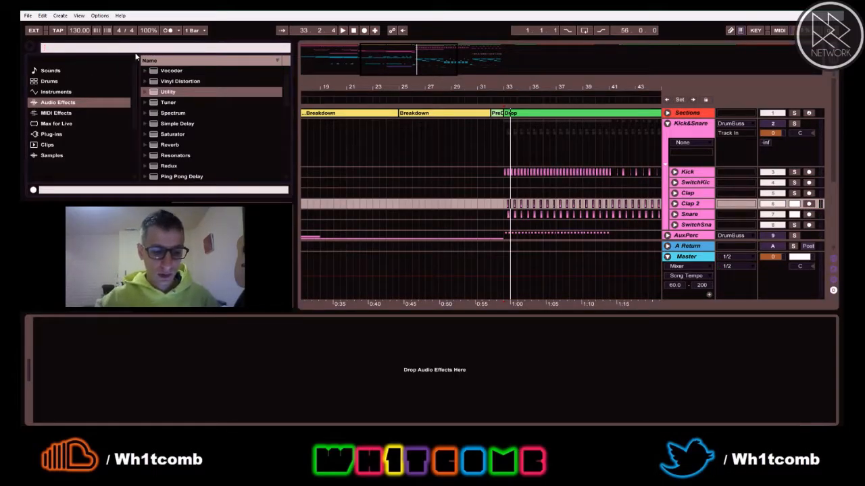
text(eq)
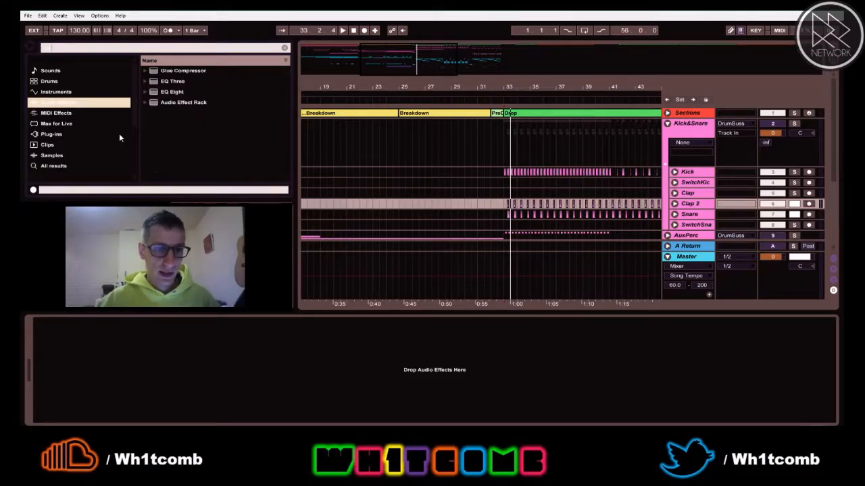
drag(169, 92, 170, 93)
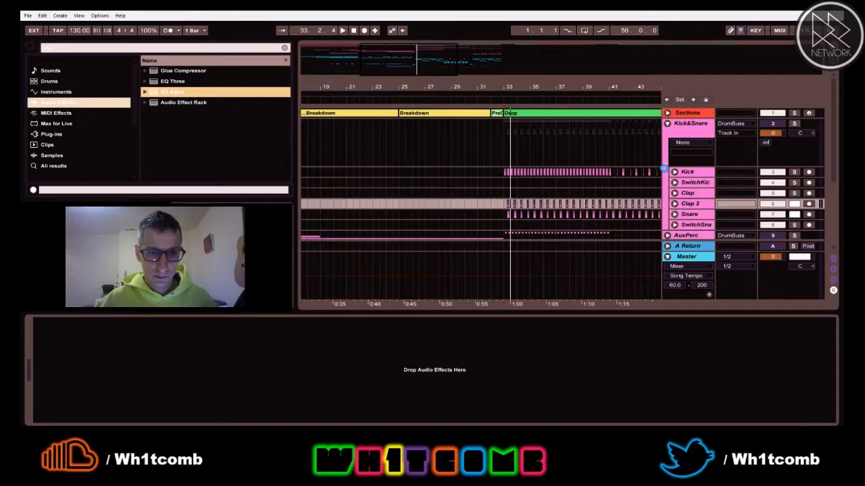
drag(727, 169, 714, 193)
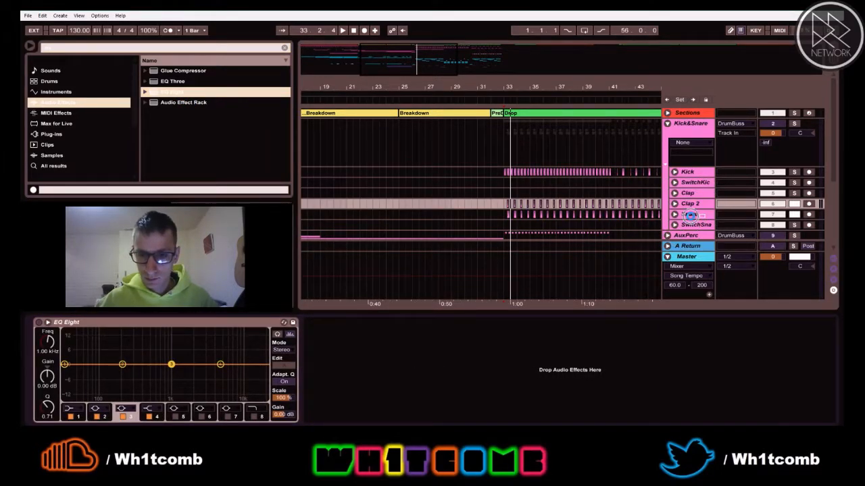
click(691, 203)
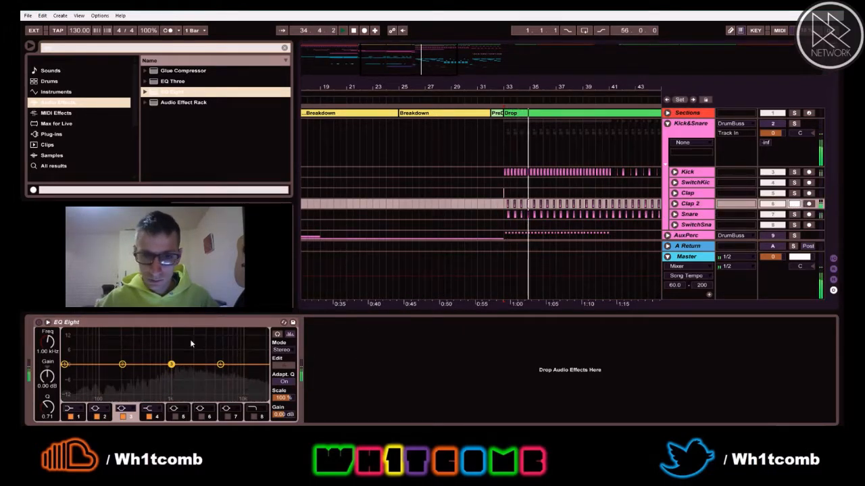
Step: Shape Clap 2's EQ Eight with a 1.00 kHz low cut, an 18.0 kHz high cut and a 5.08 dB high shelf at 5.29 kHz
click(73, 408)
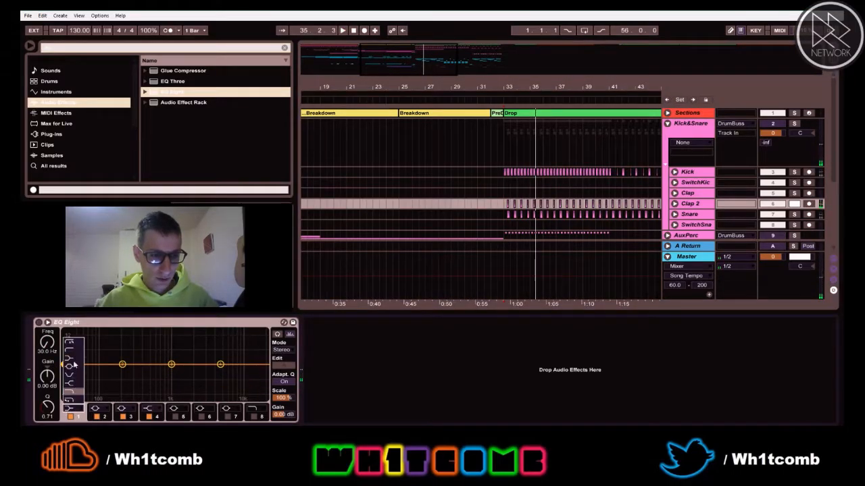
click(72, 352)
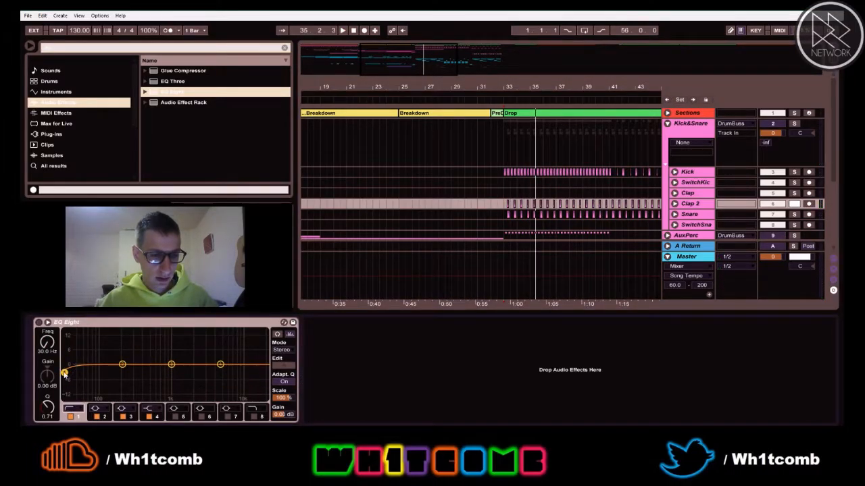
drag(123, 366, 154, 373)
click(254, 416)
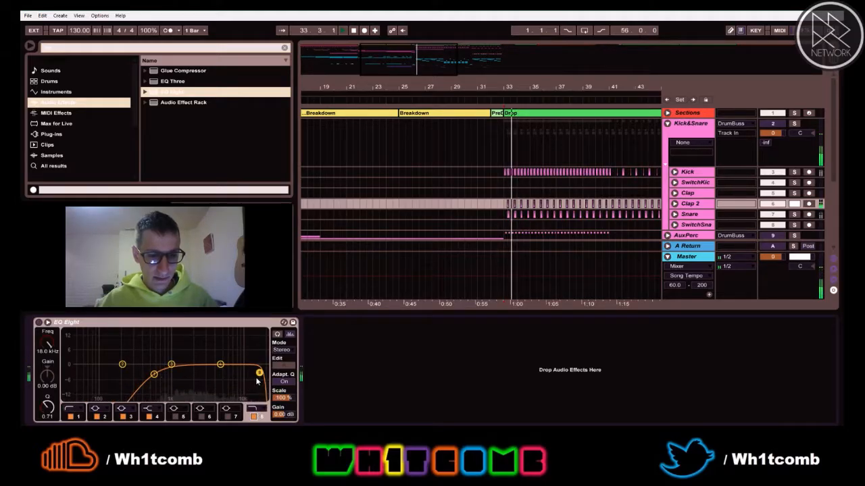
drag(220, 364, 223, 353)
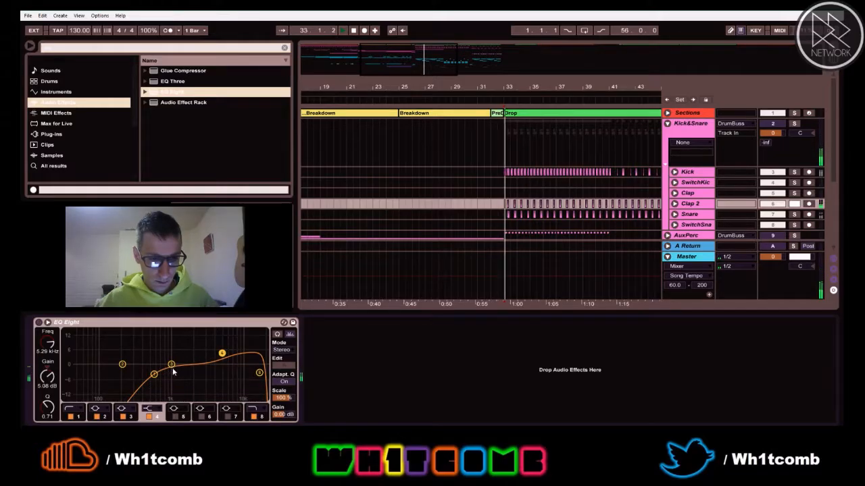
drag(154, 375, 172, 375)
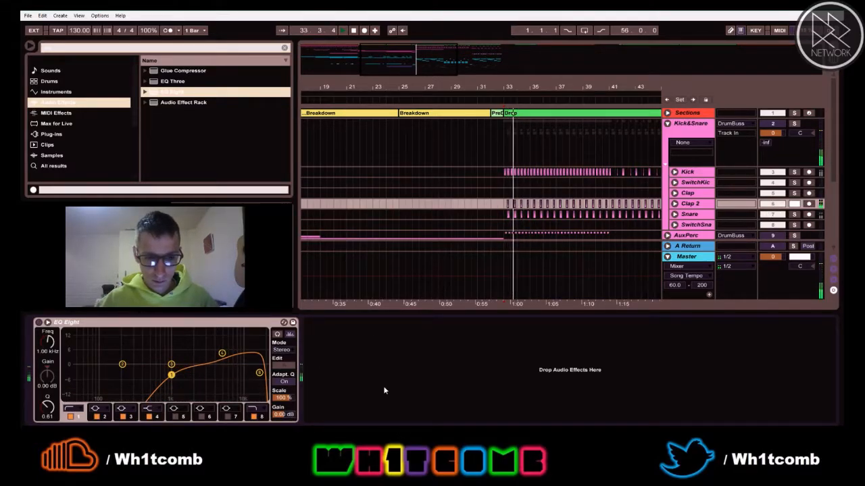
Step: Solo only the Snare track and bring up its EQ Eight
click(795, 214)
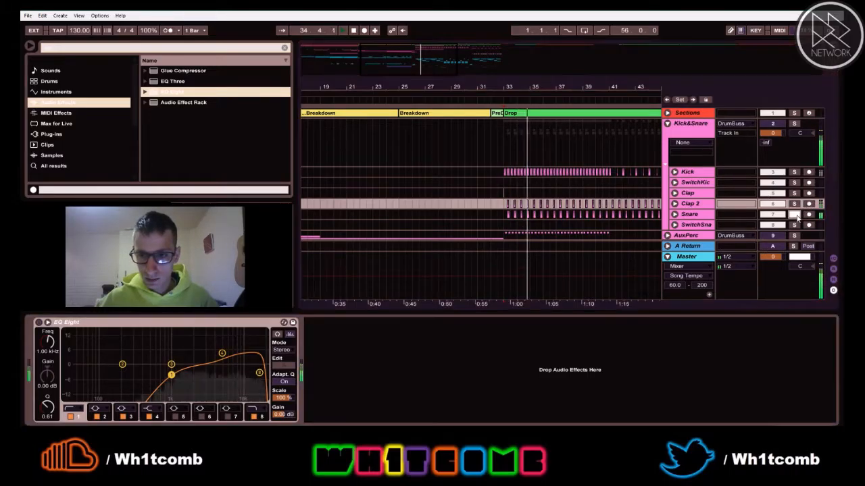
click(689, 207)
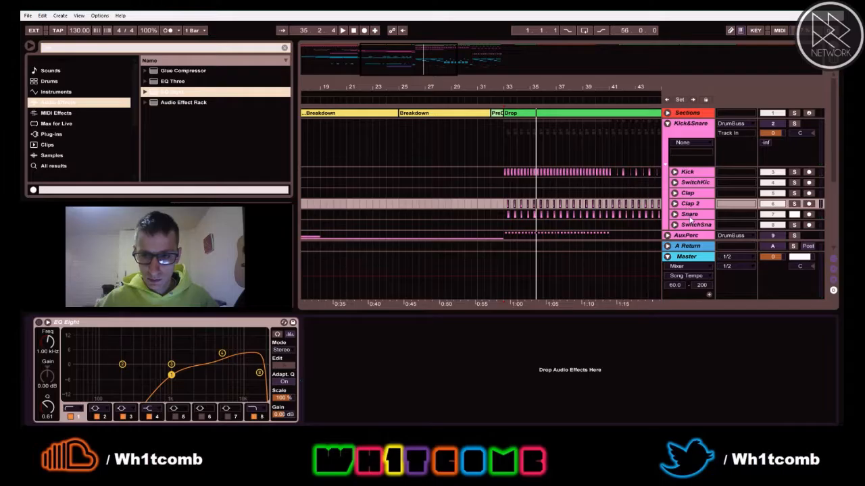
click(690, 218)
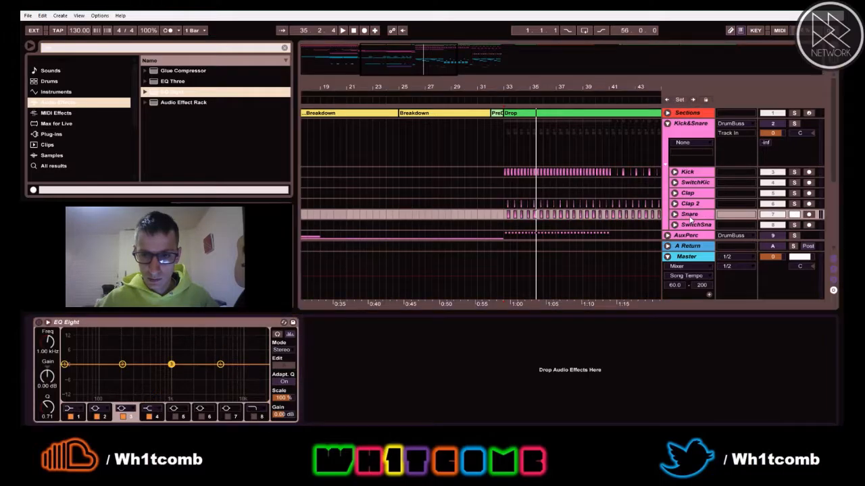
Step: Give the Snare's EQ Eight a low cut near 134 Hz and a 5.33 dB bell boost at 204 Hz
click(66, 366)
click(75, 410)
click(64, 346)
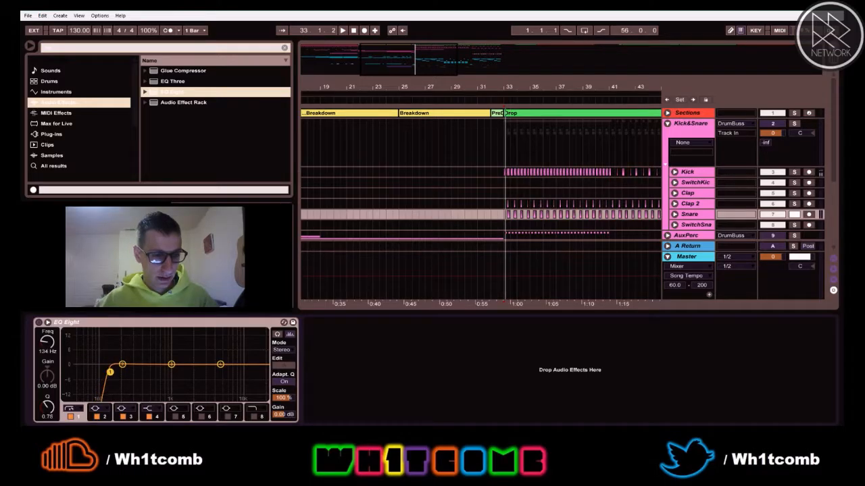
drag(111, 373, 122, 353)
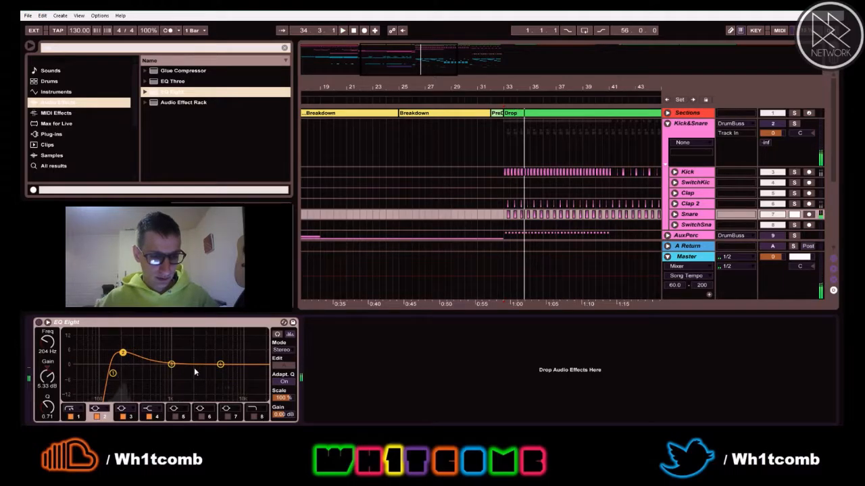
Step: Add an 18.0 kHz high cut and a 4.34 dB high shelf at 5.10 kHz to the Snare's EQ, and replay the drop
click(254, 417)
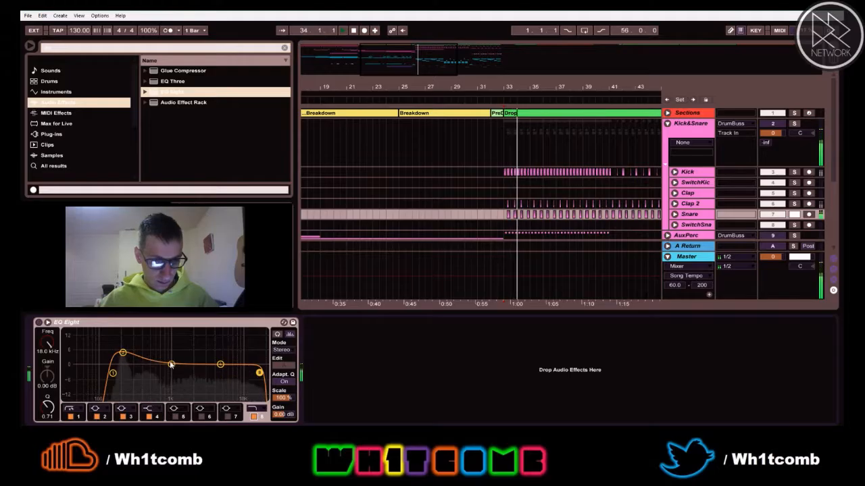
drag(220, 364, 220, 355)
click(510, 113)
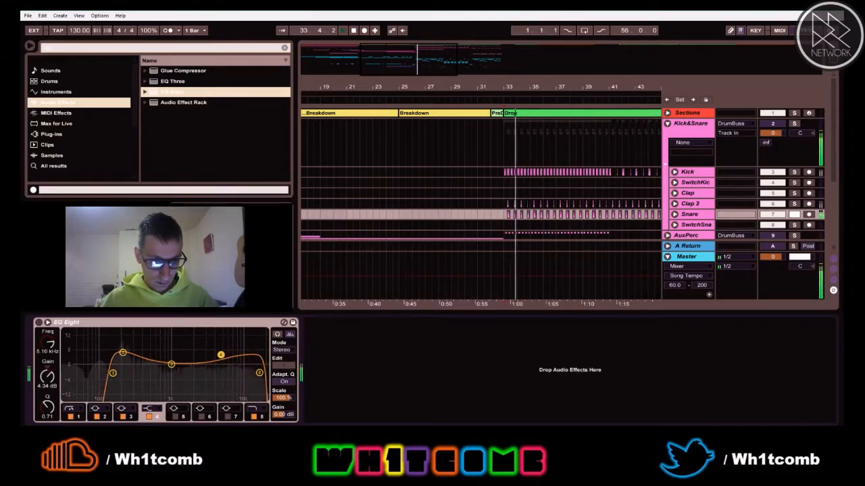
Step: Enable band 5 on the Snare's EQ and shape it as a 6.07 dB boost at 1.83 kHz with a Q of 1.94
click(176, 416)
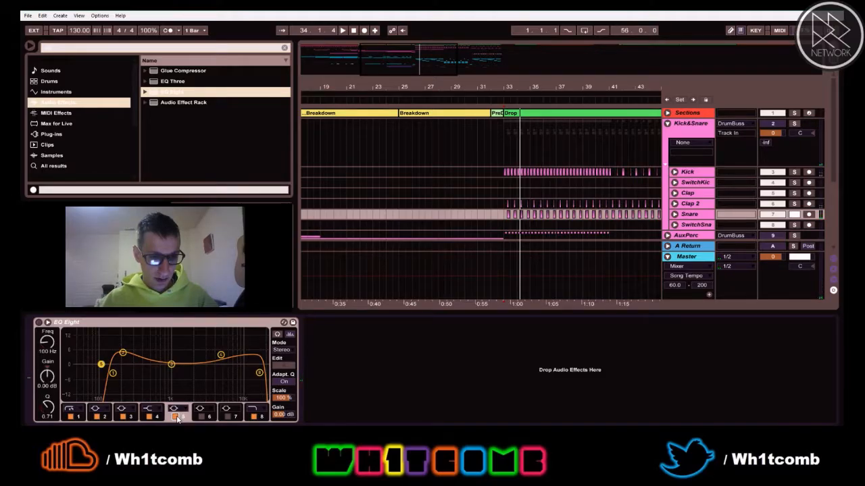
drag(101, 368, 187, 343)
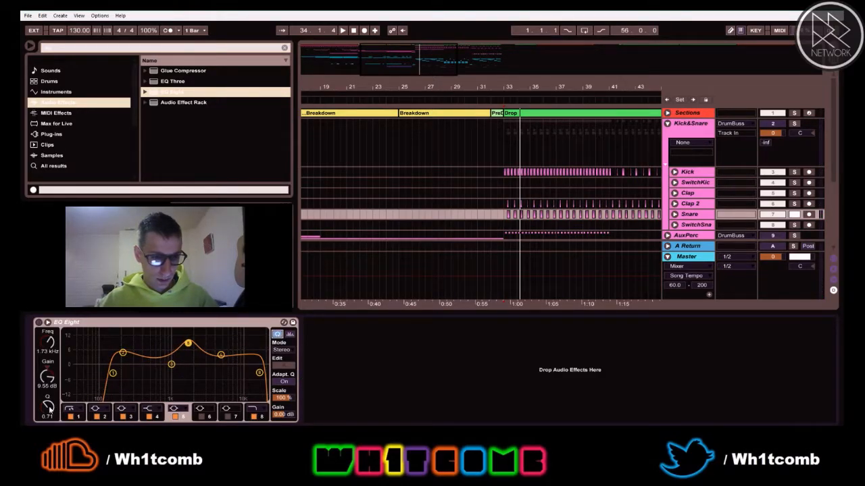
key(space)
mouse_move(188, 343)
mouse_down()
mouse_move(188, 336)
mouse_move(189, 359)
mouse_move(190, 351)
mouse_up()
drag(48, 408, 47, 393)
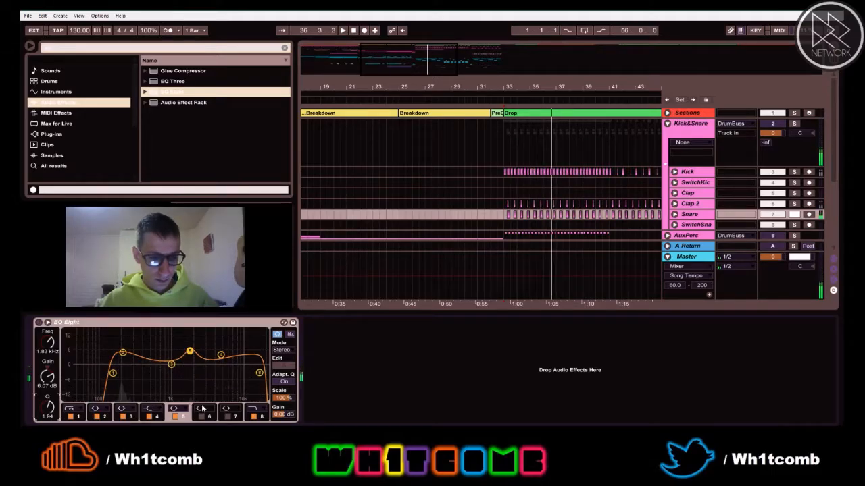
Step: Enable band 6, sweep it boosted through the Snare's low mids, and settle on a -4.76 dB cut at 559 Hz with a Q of 0.72
click(202, 418)
drag(241, 365, 170, 331)
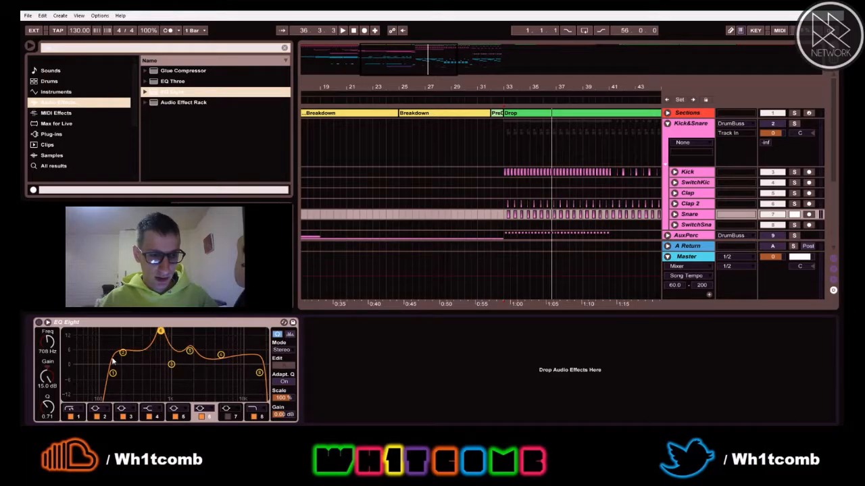
key(space)
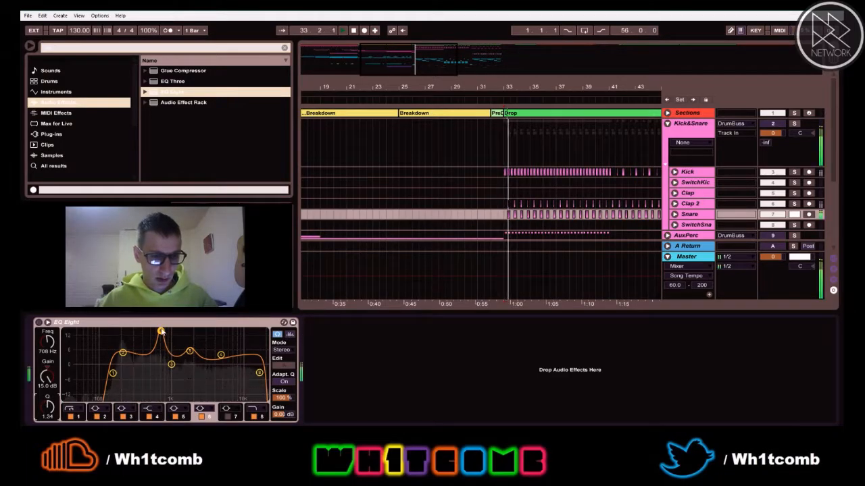
drag(161, 332, 153, 335)
drag(48, 407, 47, 418)
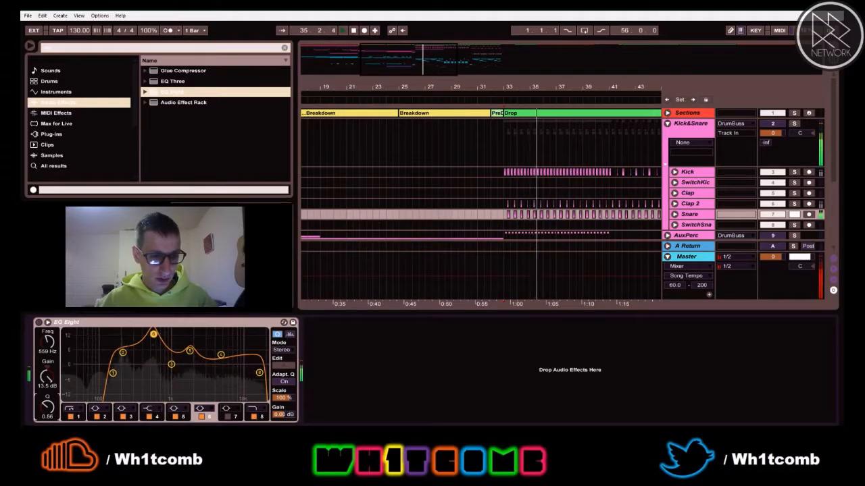
drag(46, 377, 46, 431)
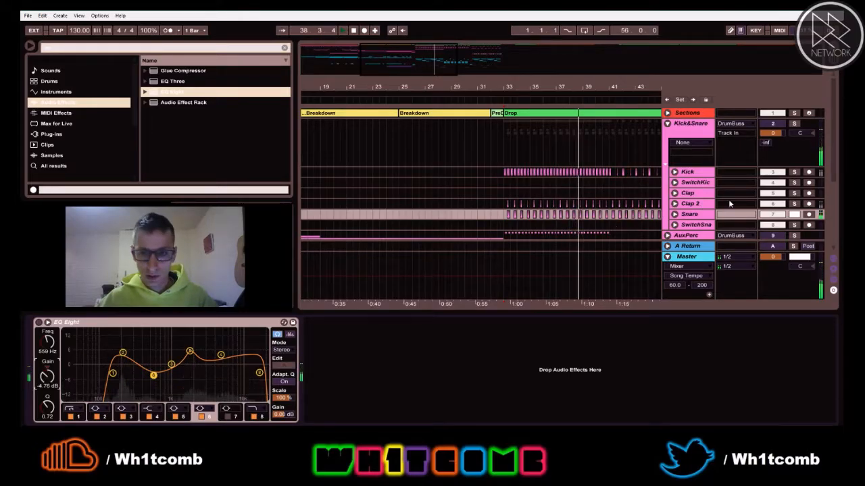
Step: Audition the Snare together with Clap 2 and alone, and raise its 204 Hz boost to 8.31 dB
key(space)
key(space)
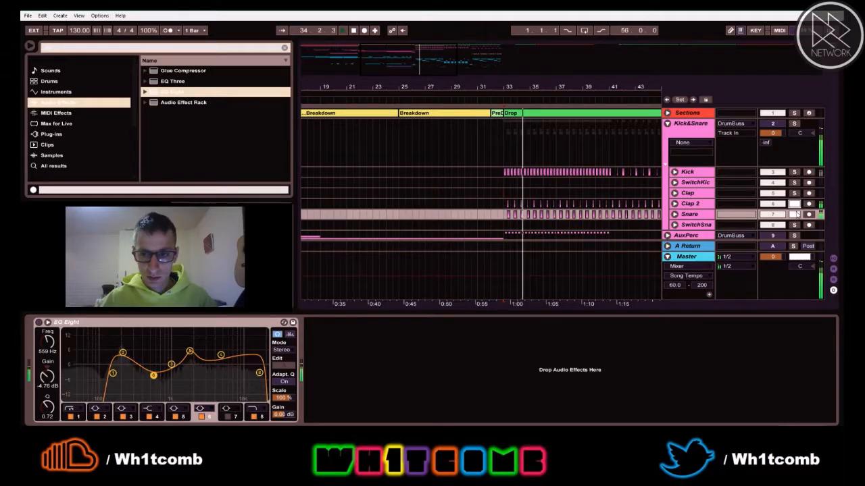
click(795, 214)
click(796, 216)
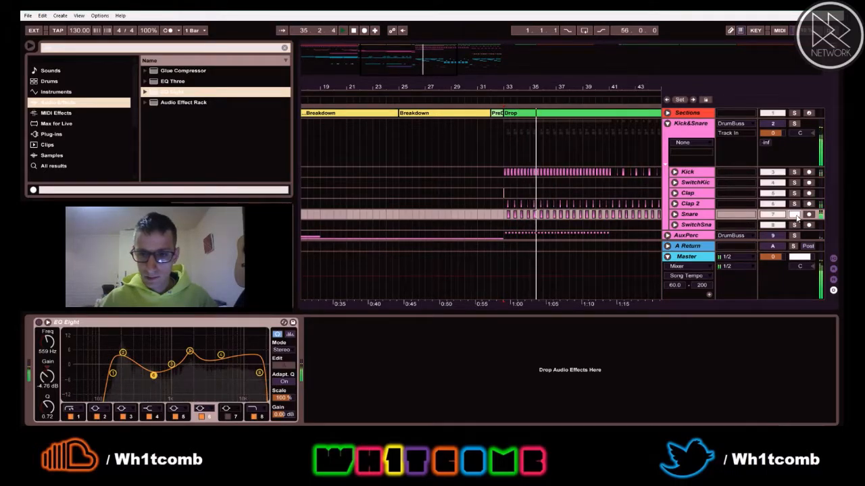
drag(123, 353, 122, 349)
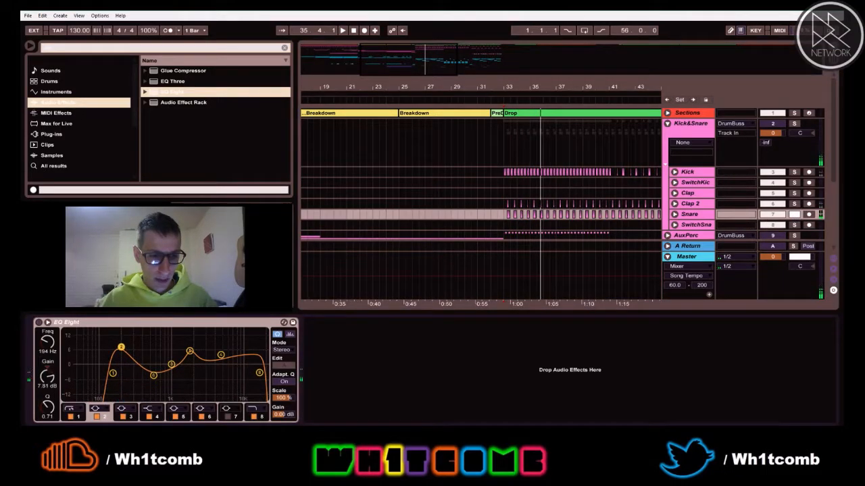
key(space)
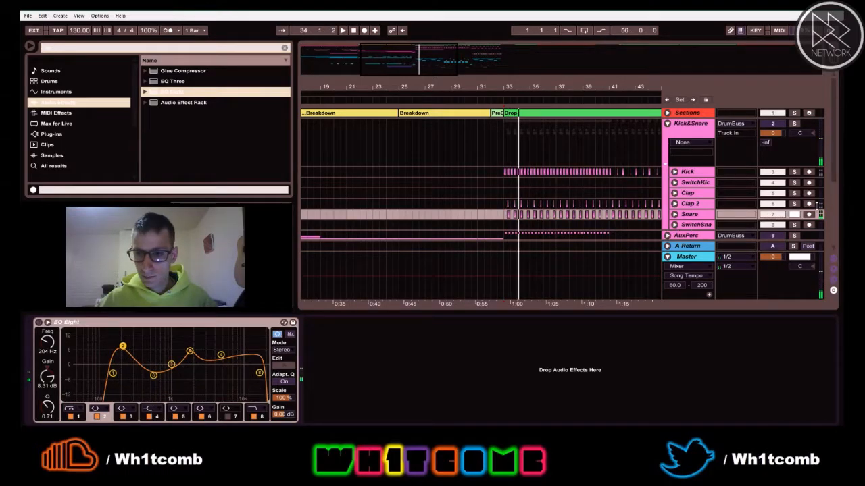
Step: Unsolo the Snare, lower its EQ Eight output gain to -4.00 dB, and replay the drop in the full mix
click(795, 214)
key(space)
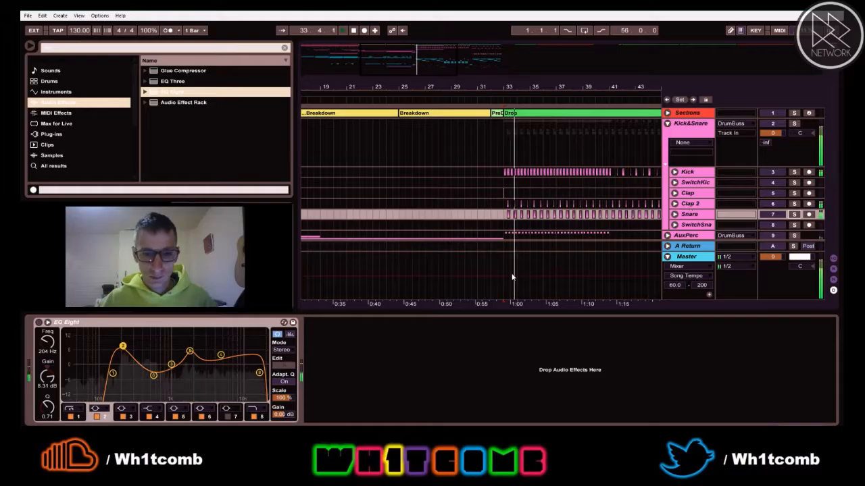
click(284, 416)
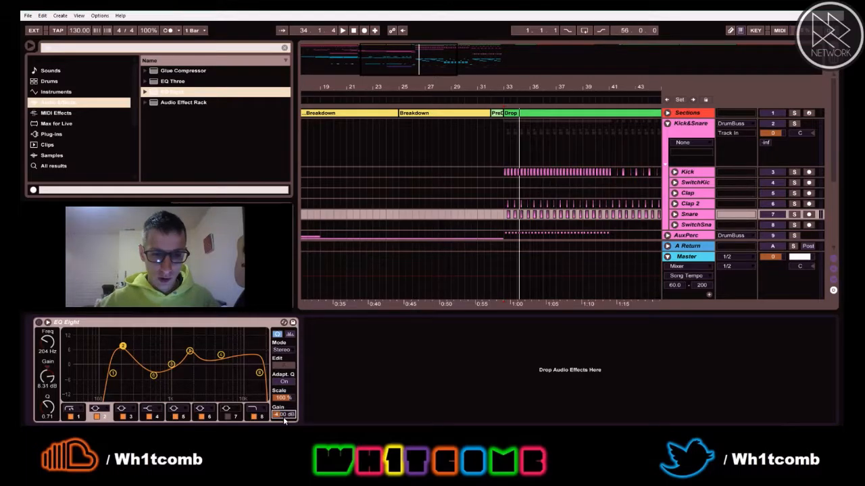
key(space)
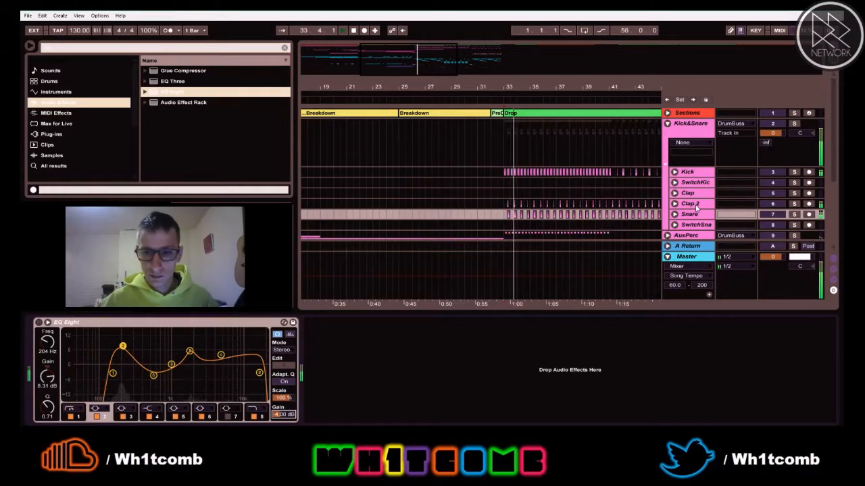
Step: Compare the Clap 2 and Snare levels in the mixer, and lower Clap 2's EQ Eight output gain to -3.00 dB
key(Tab)
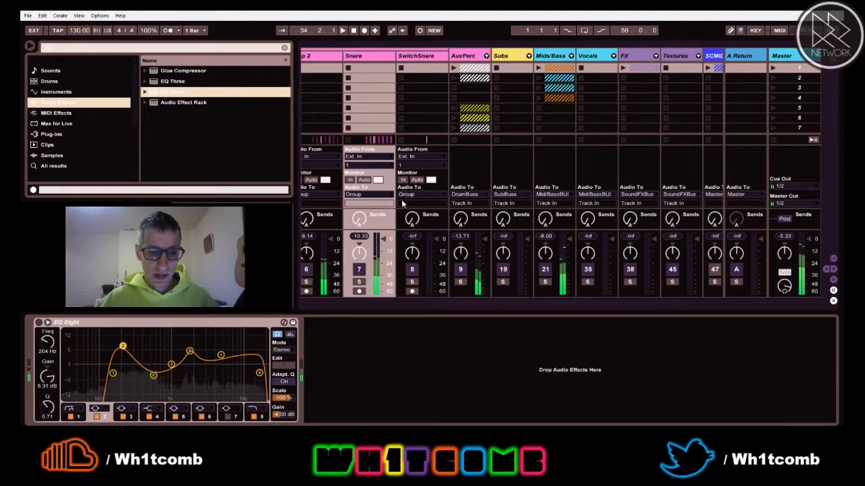
key(Tab)
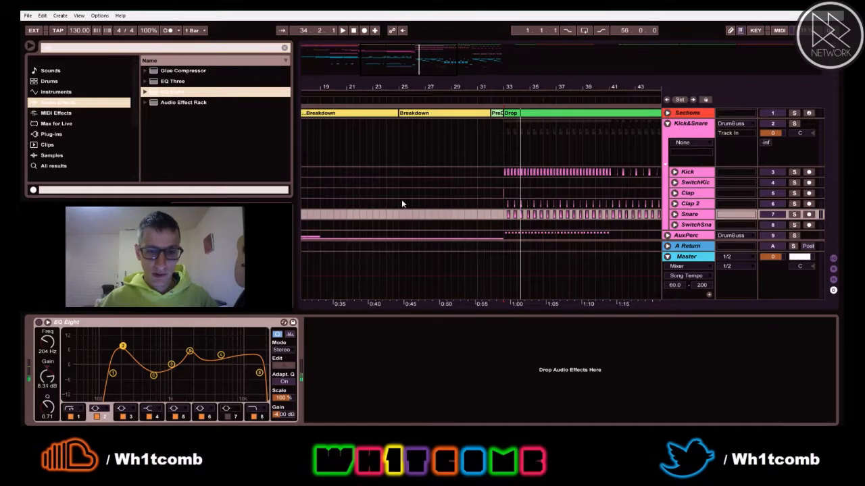
click(689, 205)
key(Tab)
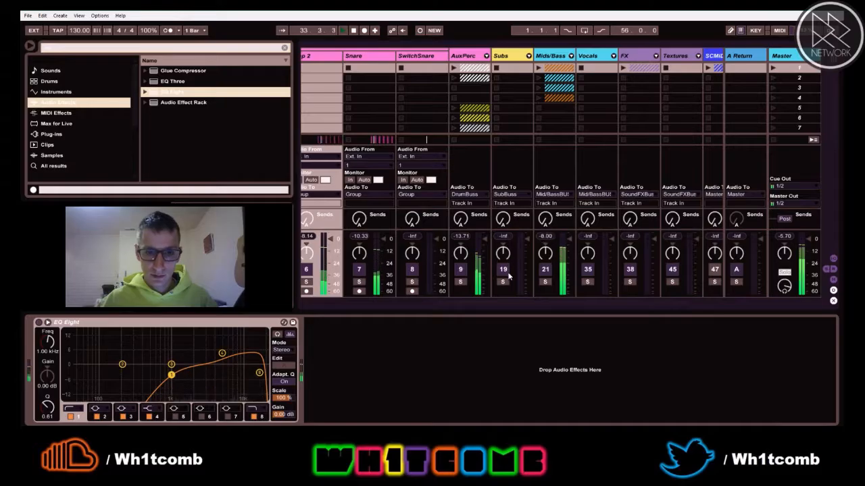
scroll(486, 302, left, 3)
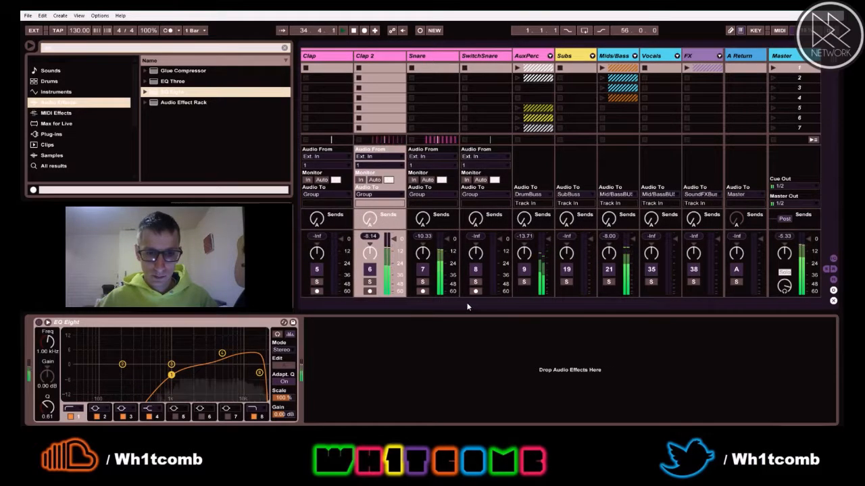
key(Tab)
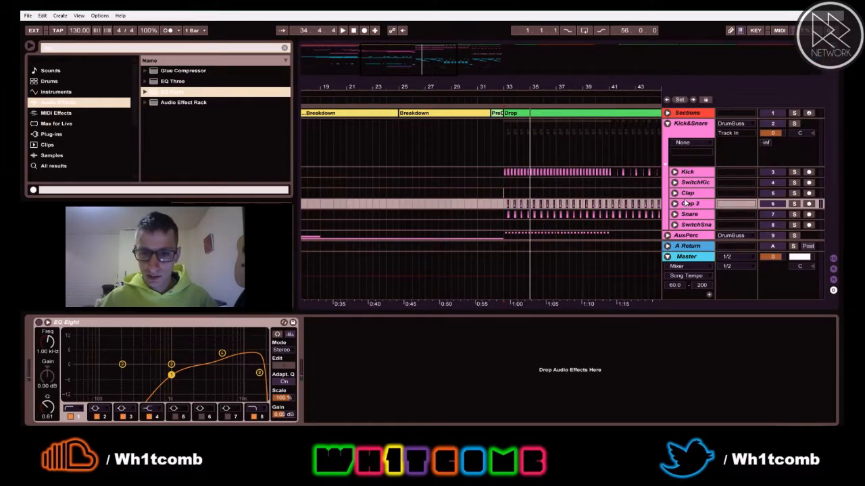
click(279, 415)
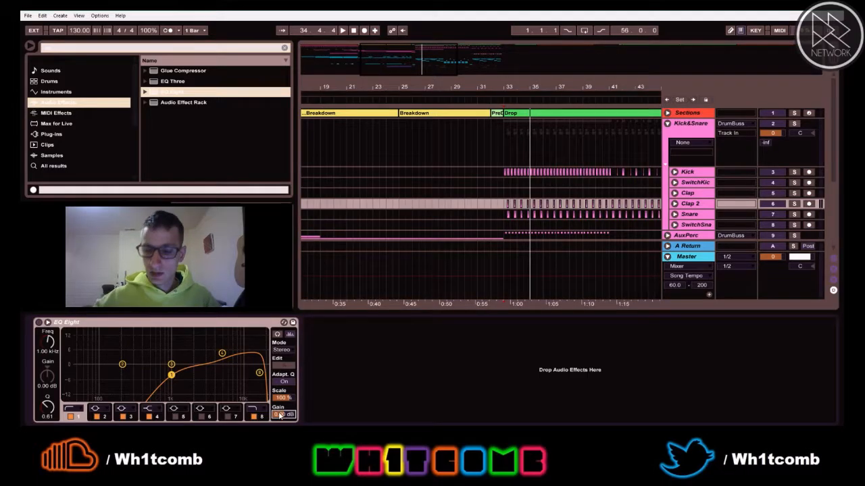
key(space)
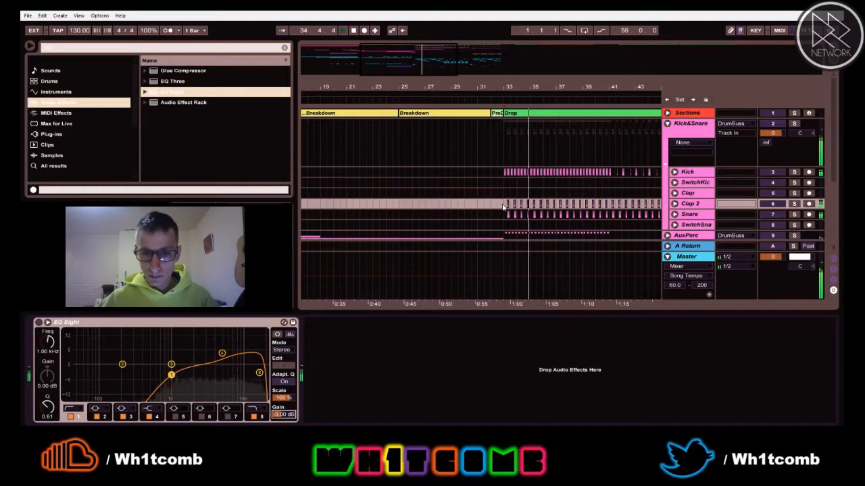
key(space)
Step: Bring up the Kick track's EQ Eight inside the Kick&Snare group for review
click(668, 125)
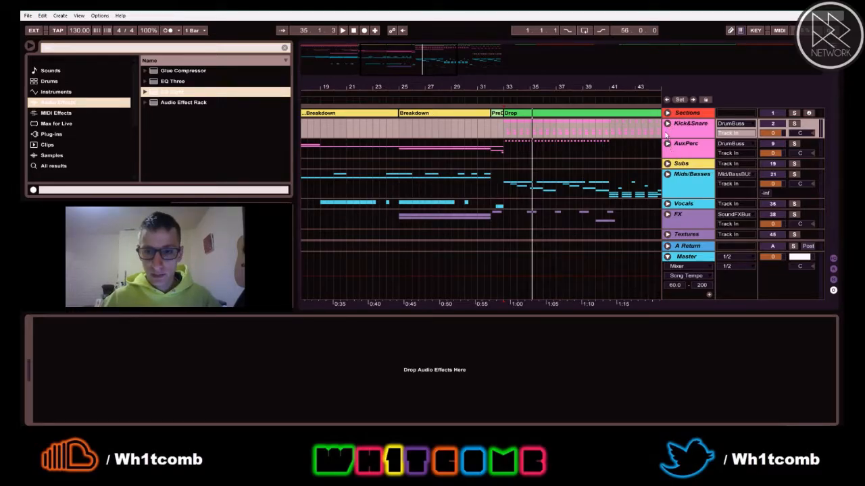
click(667, 125)
click(689, 173)
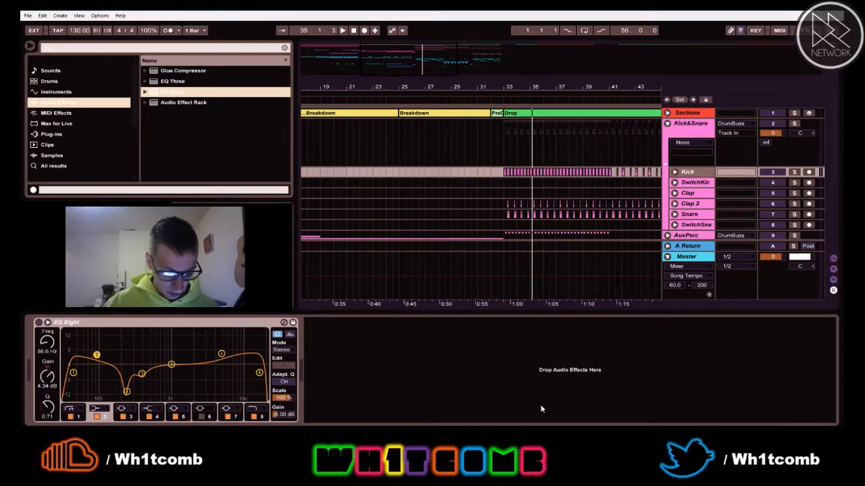
Step: Collapse the Kick&Snare group, expand AuxPerc, play the intro from the start of the song, and select the OpenHat track
click(667, 125)
click(667, 144)
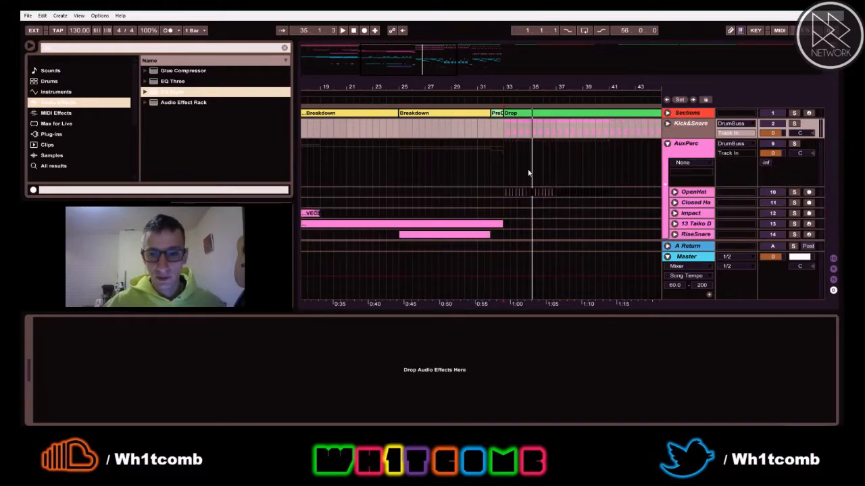
drag(432, 86, 635, 73)
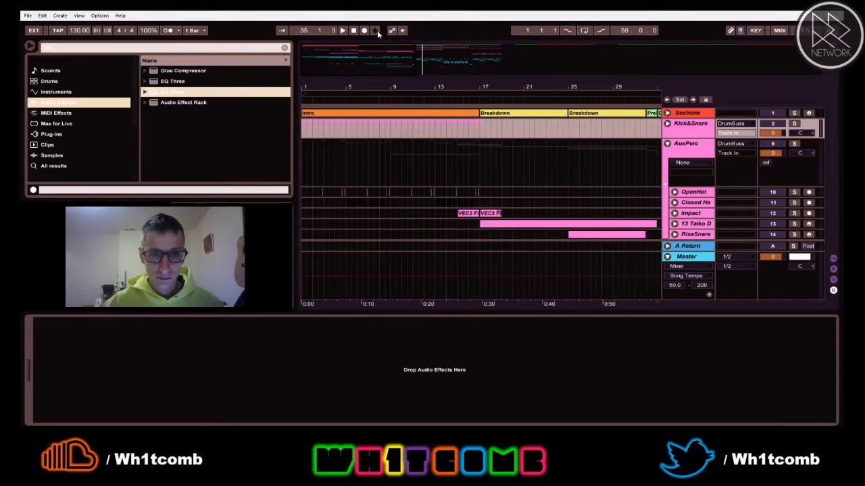
drag(331, 88, 371, 142)
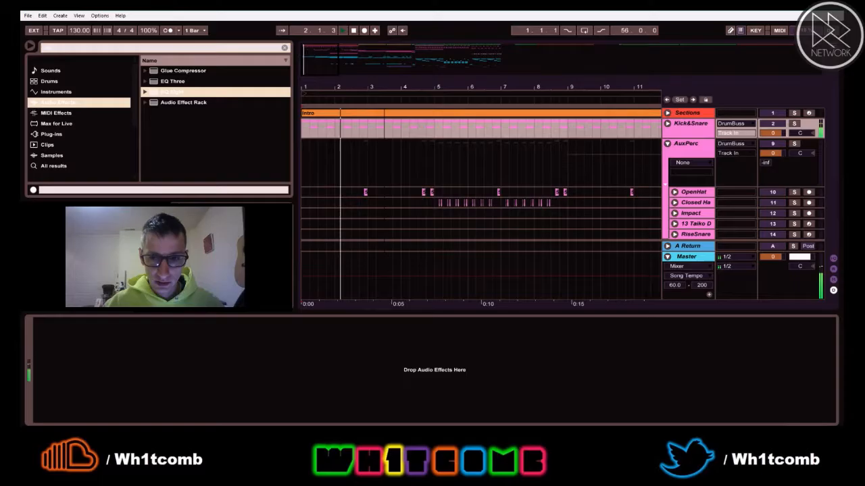
click(696, 192)
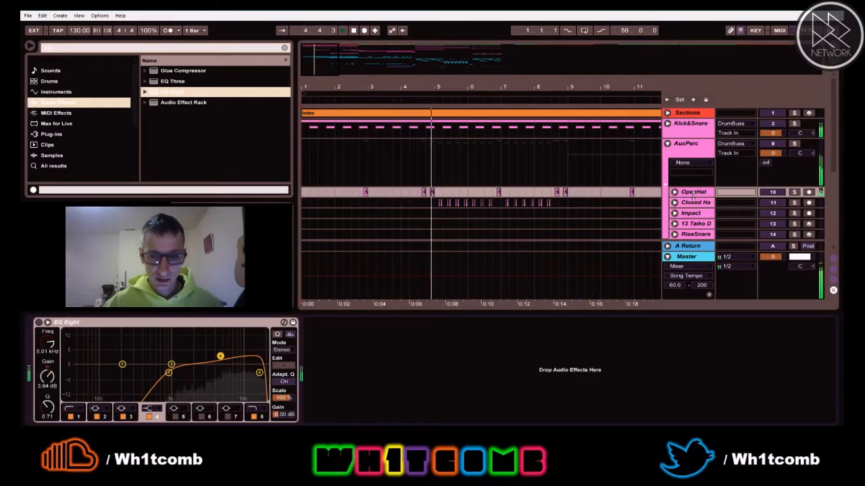
Step: In the Session mixer, narrow the 13 Taiko Drums track column and select the OpenHat track
key(Tab)
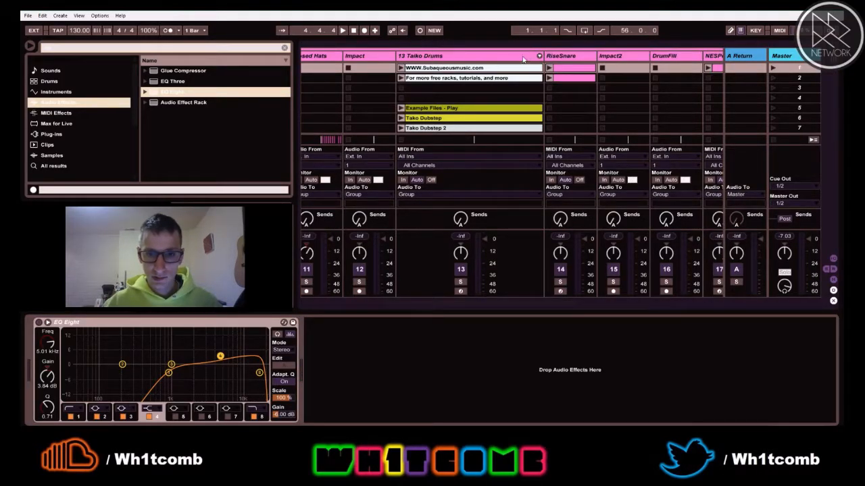
click(458, 54)
drag(542, 56, 470, 56)
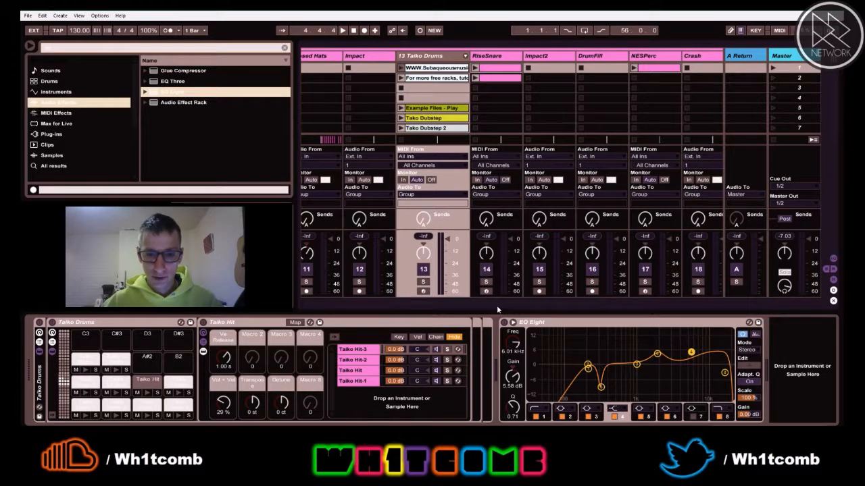
scroll(487, 304, left, 4)
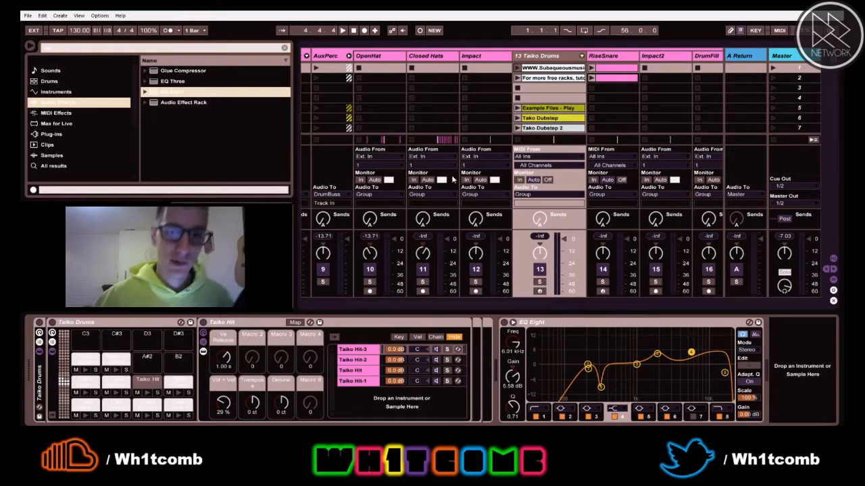
click(370, 57)
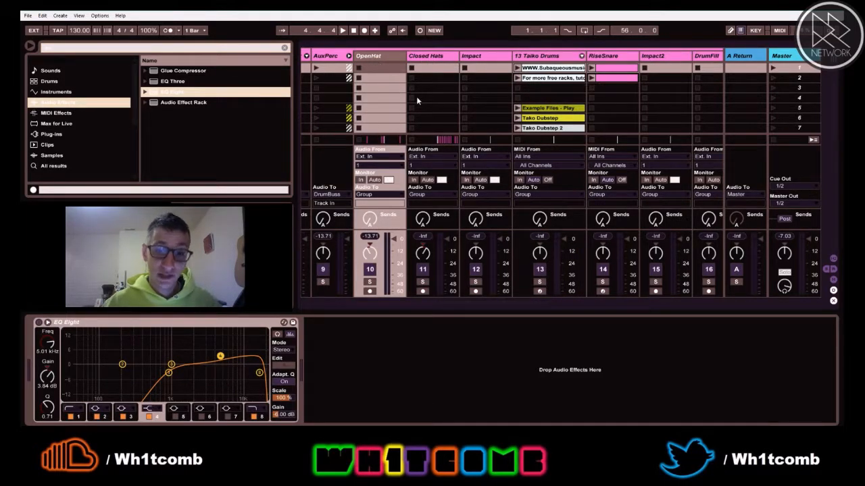
Step: Play the intro hats, check the OpenHat and Closed Hats levels in the Session mixer, and bring up the Closed Hats EQ Eight
key(space)
key(Tab)
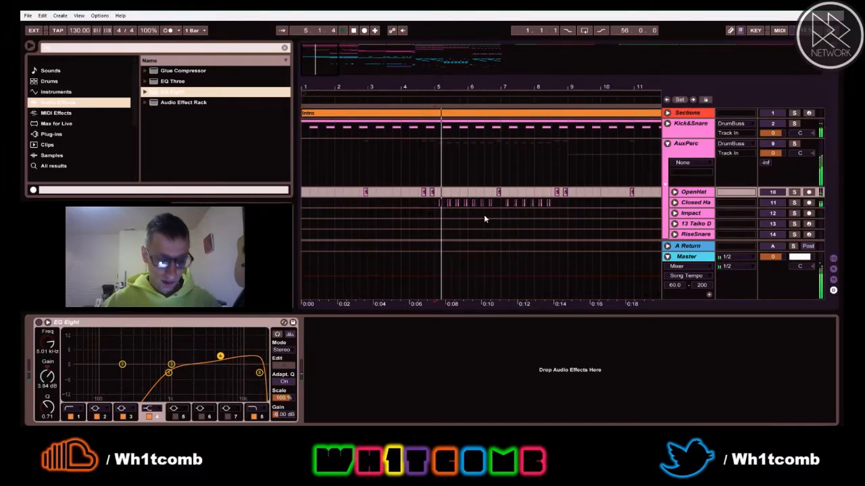
key(Tab)
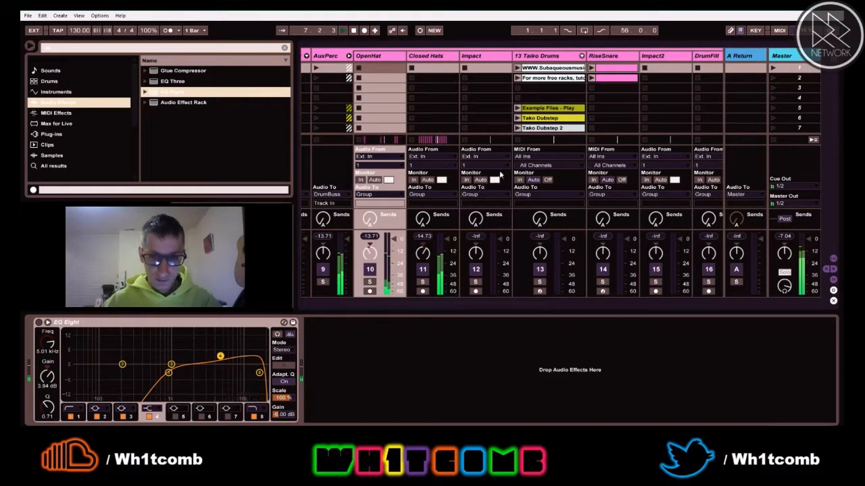
click(428, 57)
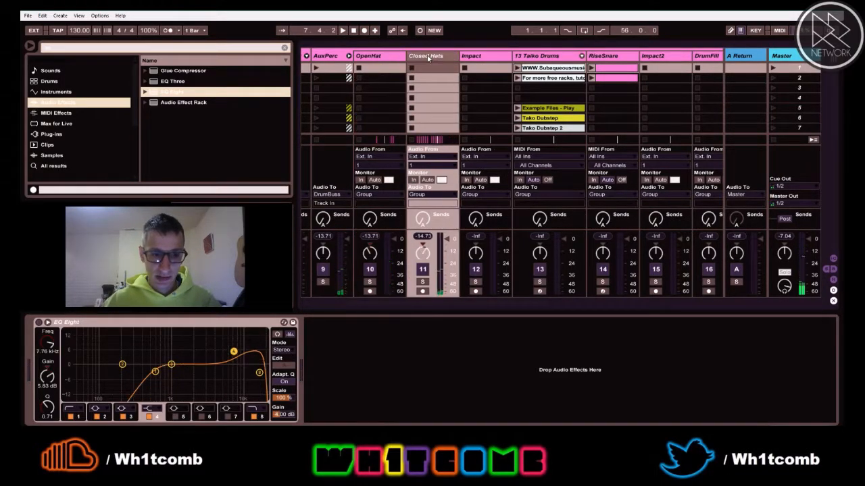
key(Tab)
key(space)
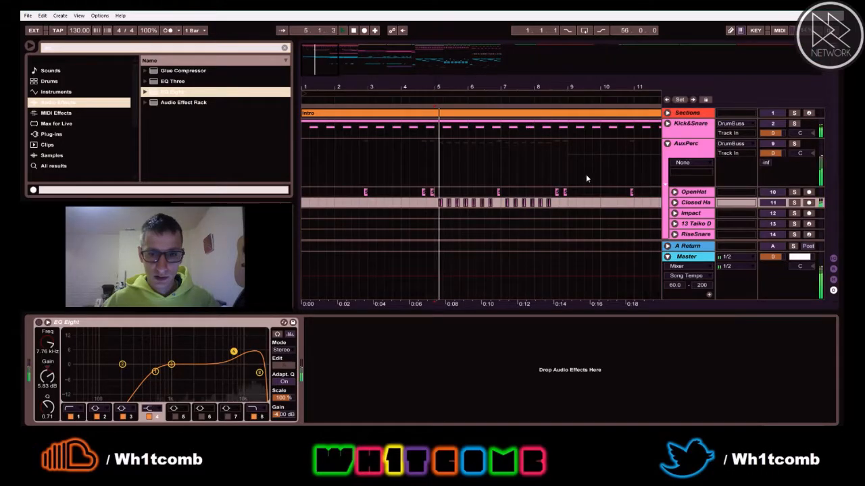
Step: Audition the NESPerc track in solo from bar 9 of the arrangement and expand its lane
scroll(592, 186, down, 3)
scroll(591, 187, down, 1)
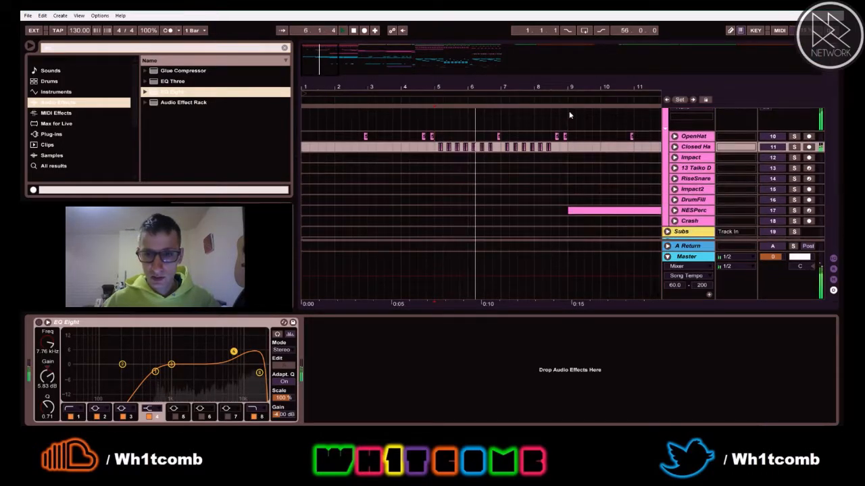
drag(469, 87, 456, 135)
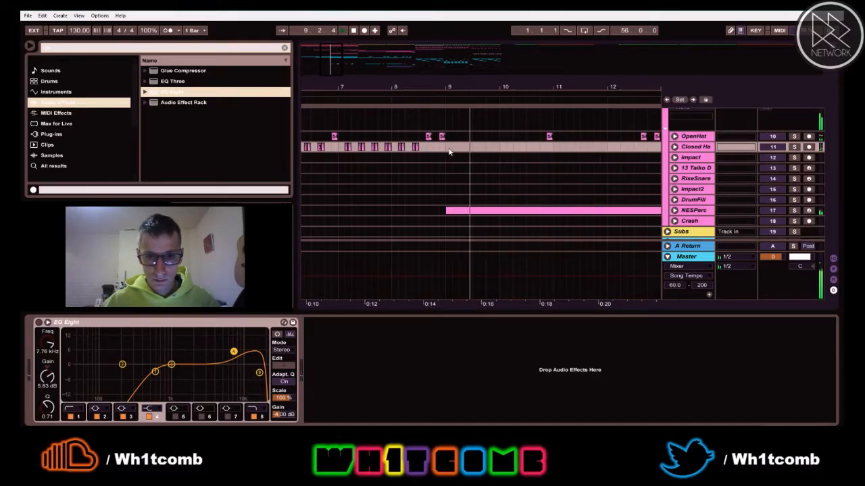
click(794, 211)
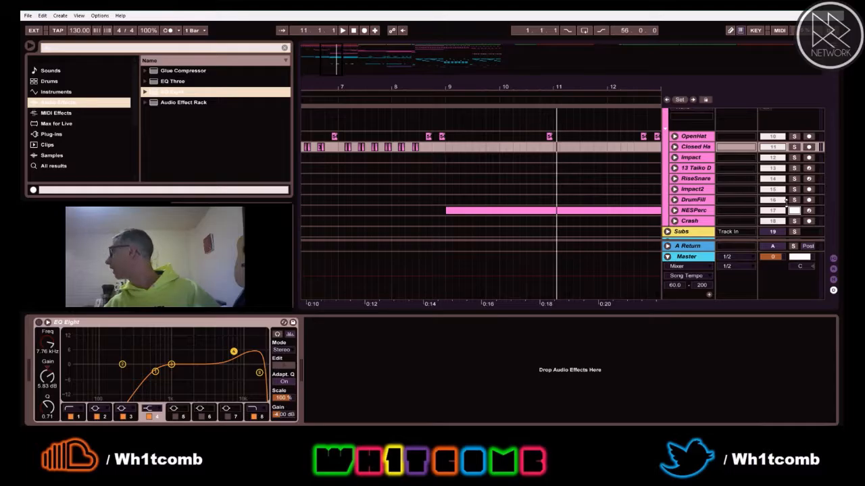
key(space)
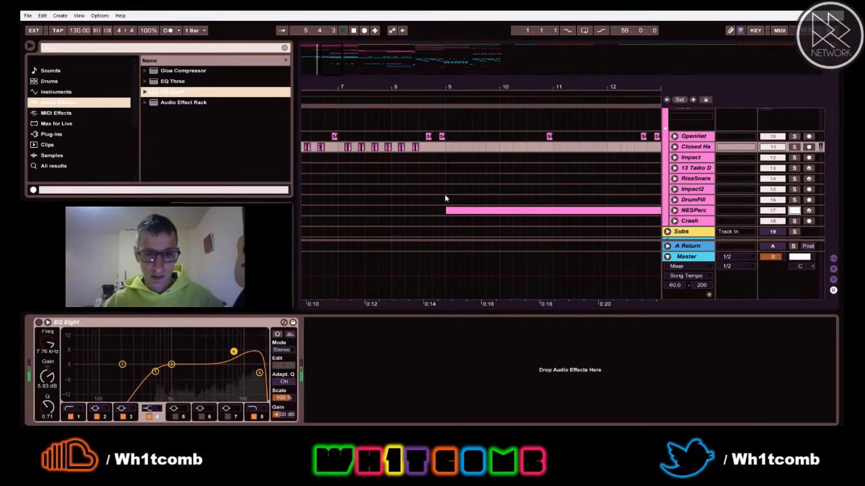
click(446, 198)
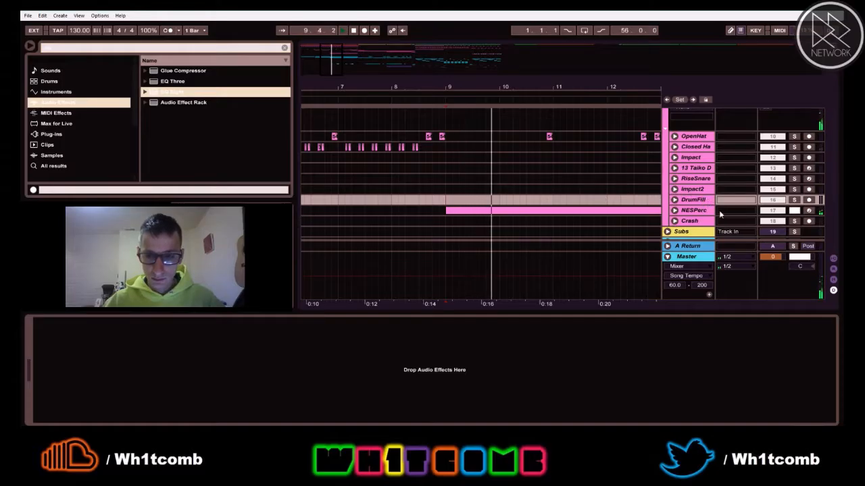
click(675, 210)
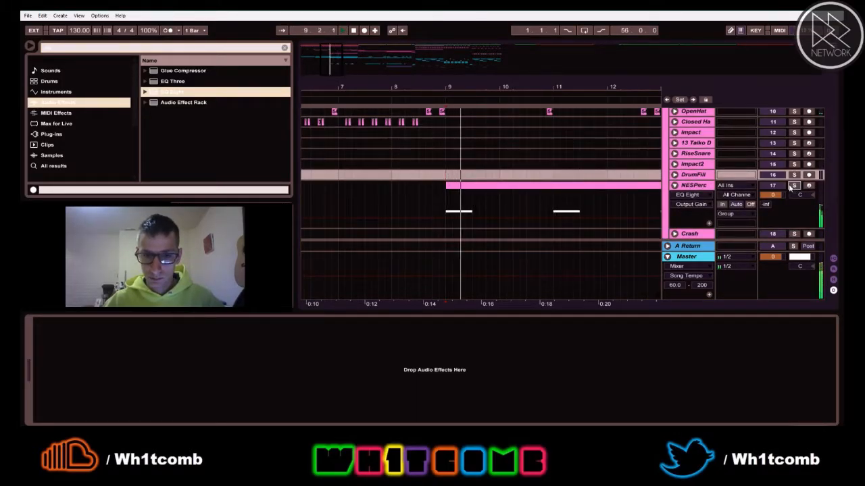
Step: Check the NESPerc level in the Session mixer during playback and select the track to show its devices
key(Tab)
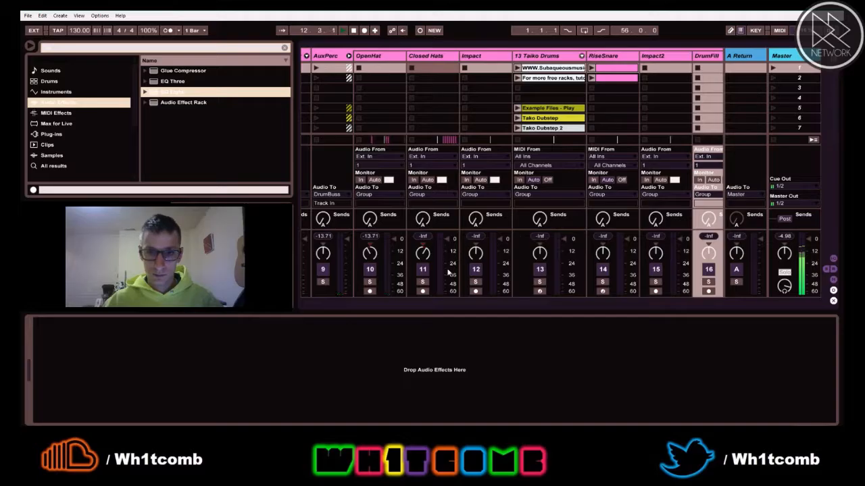
drag(361, 306, 441, 299)
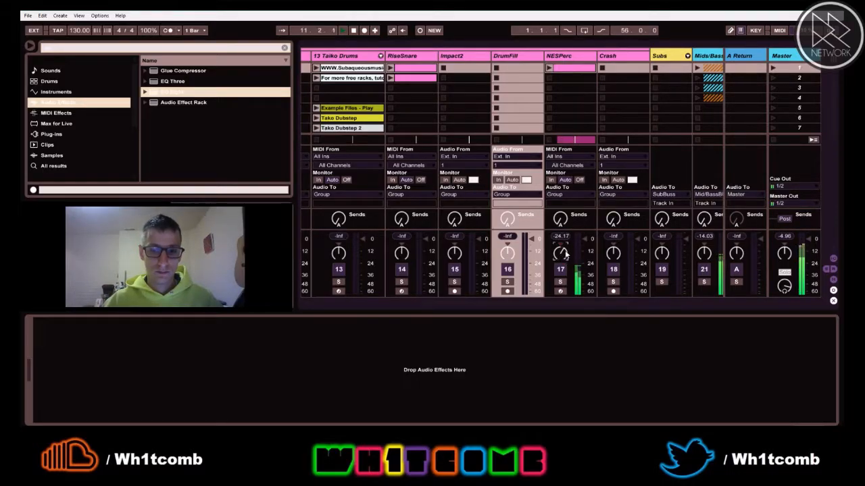
click(566, 59)
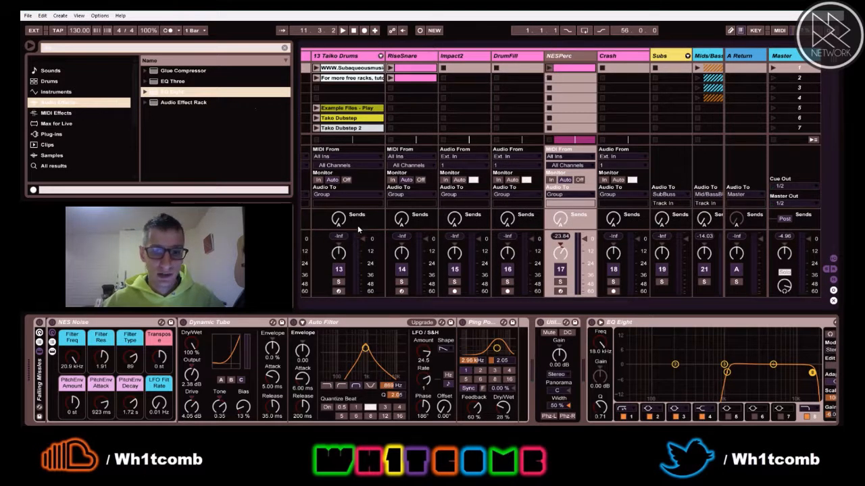
Step: Fold NESPerc's devices ahead of Utility, and set Utility's width to 150% and gain to -4.00 dB
double_click(108, 322)
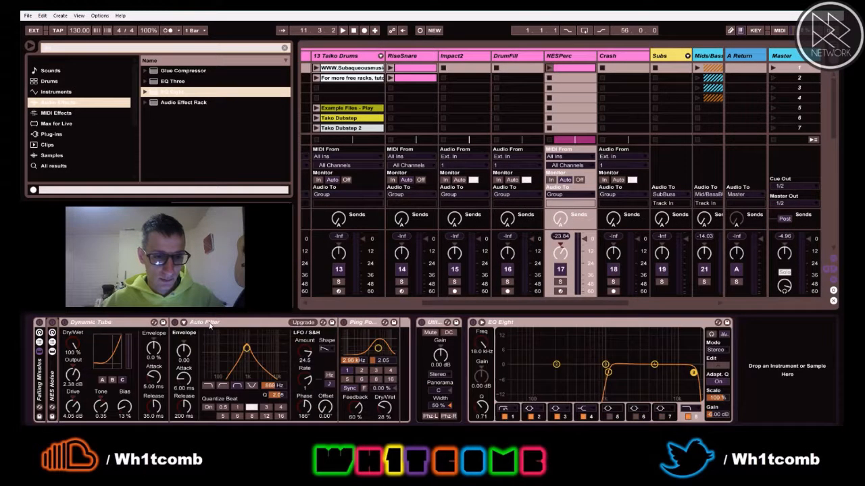
double_click(106, 324)
double_click(158, 323)
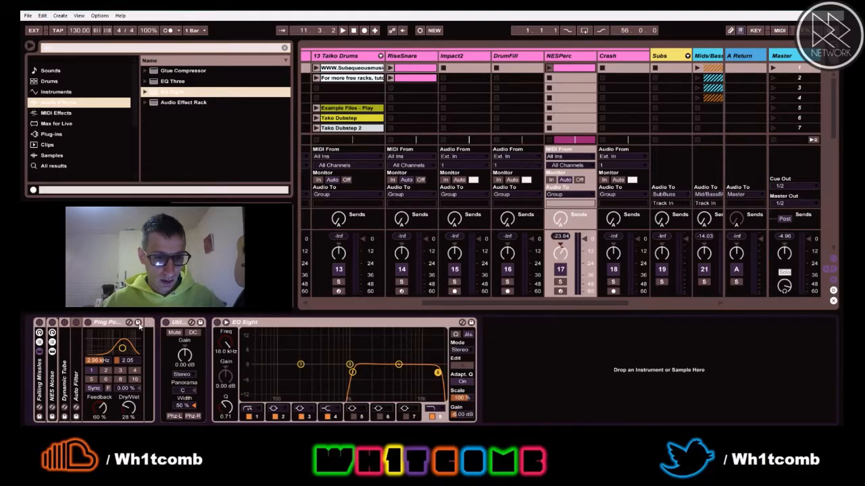
double_click(108, 323)
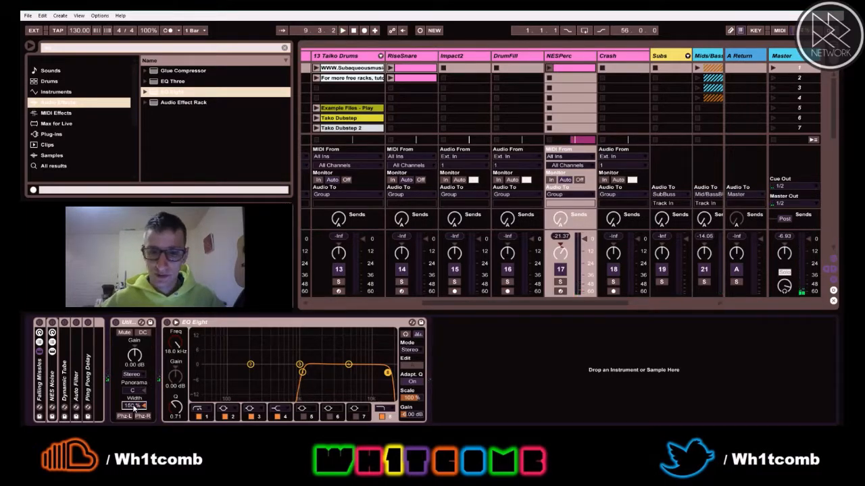
click(134, 367)
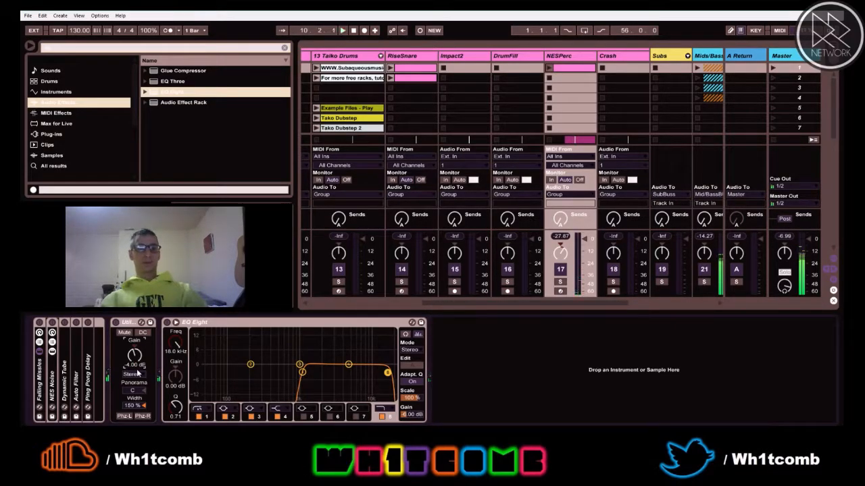
Step: Collapse the NESPerc lane in the Arrangement and select the Impact track
key(Tab)
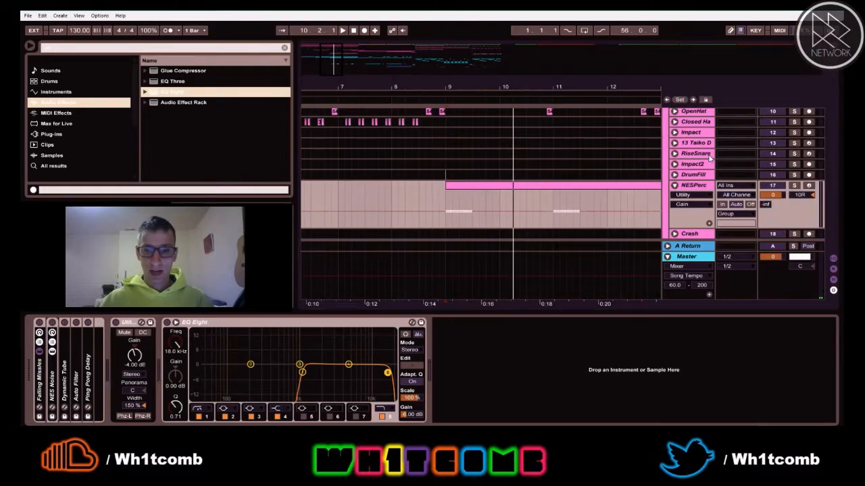
click(674, 186)
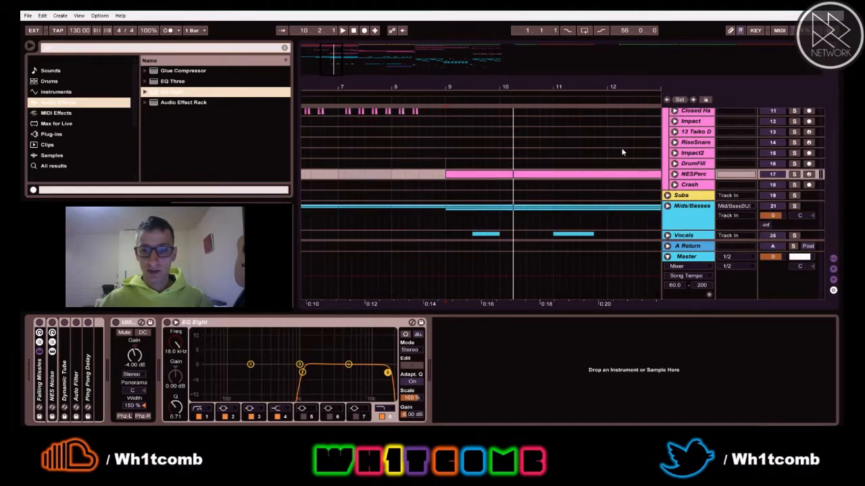
scroll(630, 156, up, 2)
click(545, 138)
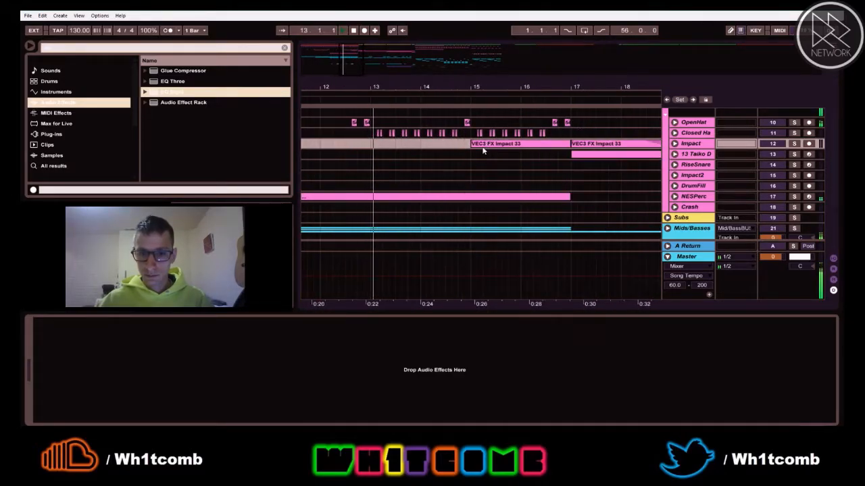
Step: Play from the first VEC3 FX Impact 33 clip at bar 15 and expand the Impact track
click(512, 143)
key(space)
key(space)
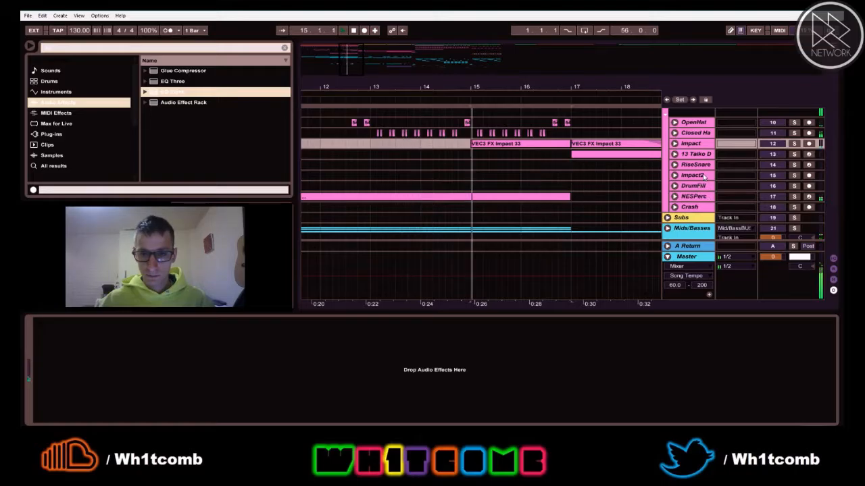
key(space)
key(space)
click(674, 144)
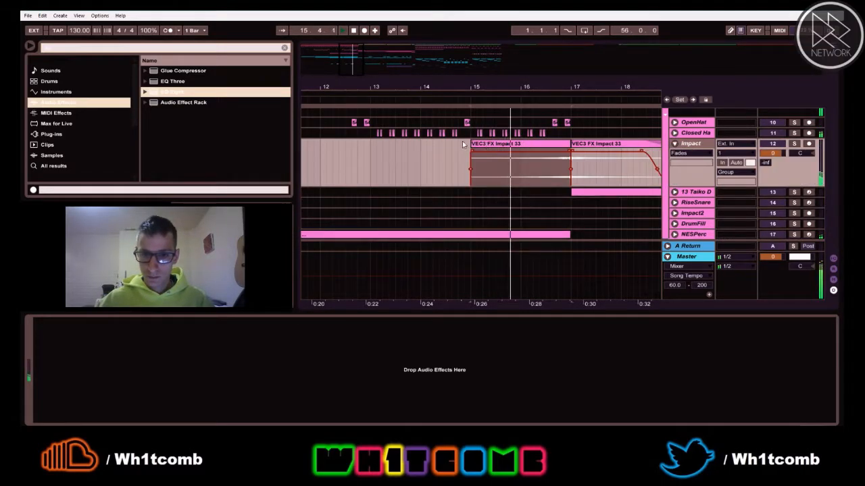
click(699, 147)
key(space)
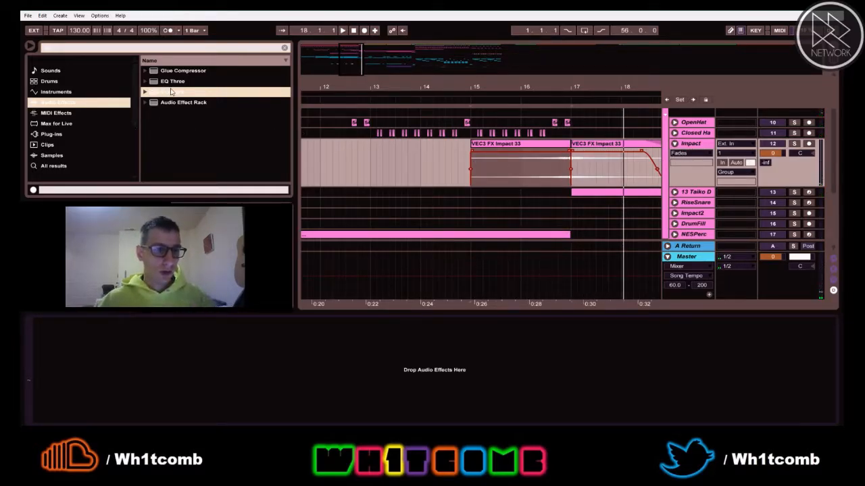
Step: Add EQ Eight to the Impact track and make band 1 a steep low cut at about 57 Hz
drag(161, 95, 365, 129)
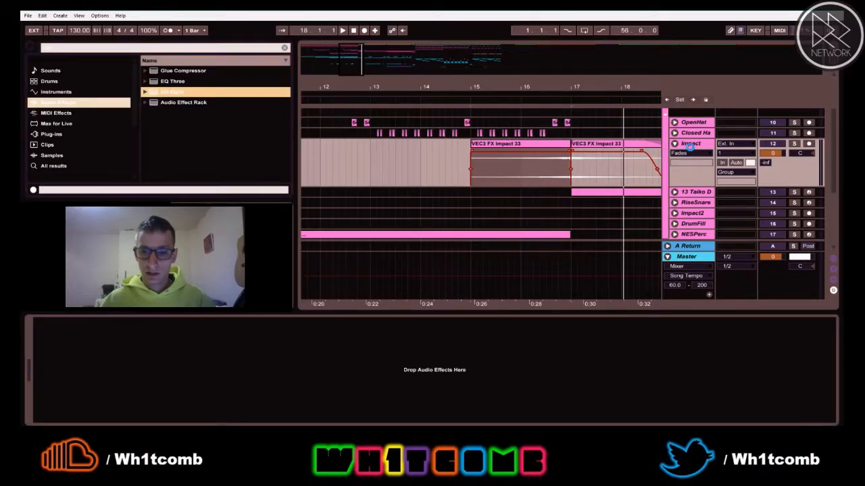
drag(687, 144, 688, 145)
key(space)
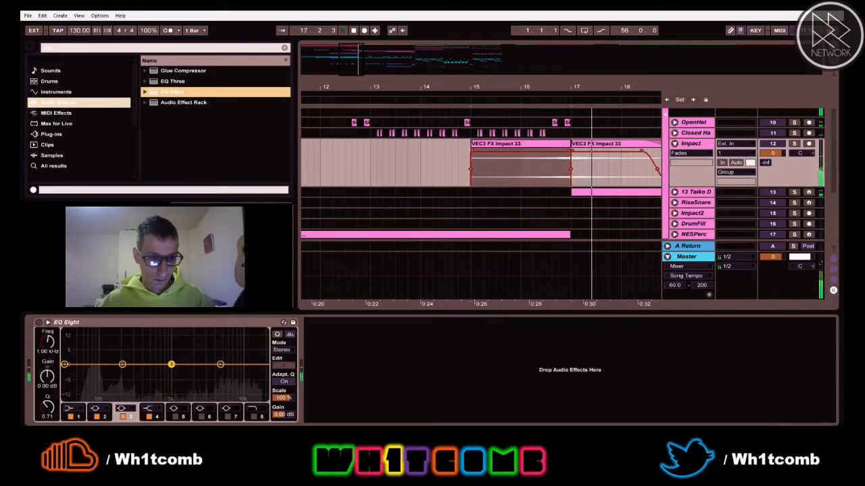
click(65, 367)
click(69, 410)
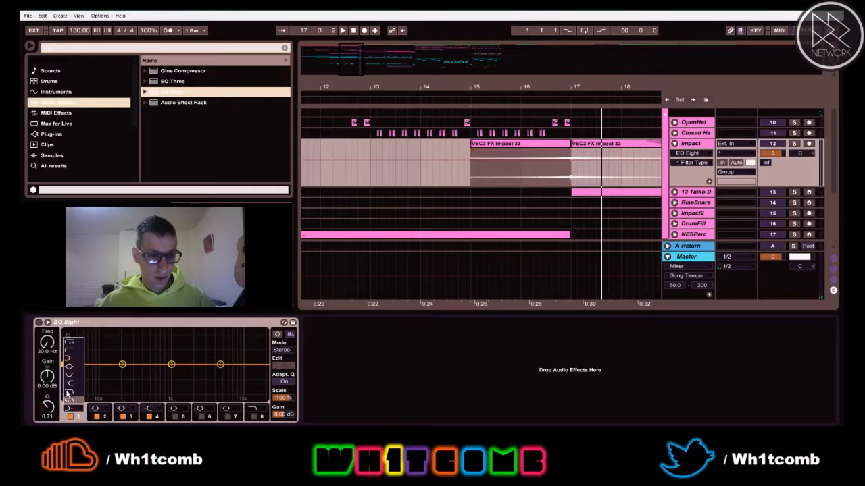
click(68, 344)
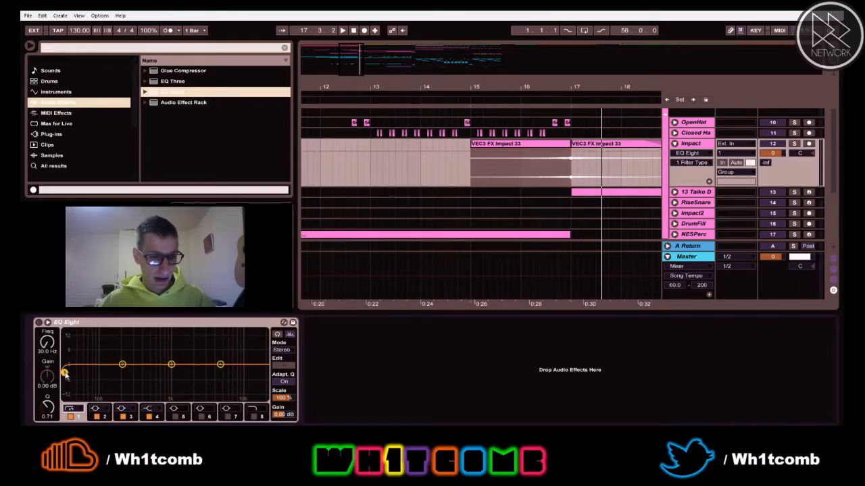
key(space)
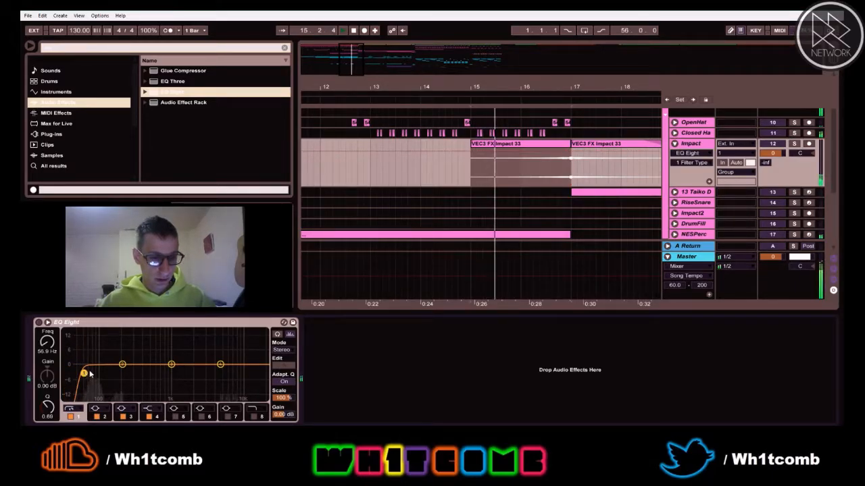
Step: Solo the Impact track and try a band 2 boost of 10.5 dB at 216 Hz while playing the impact clips
drag(84, 374, 121, 341)
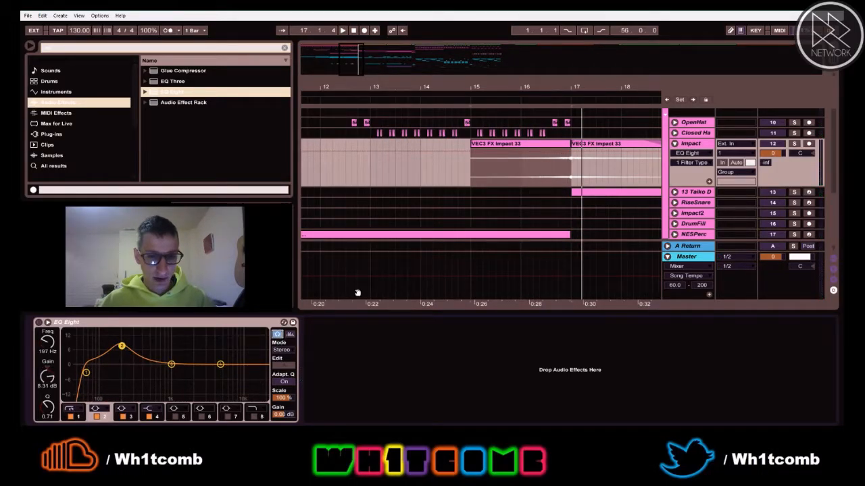
key(space)
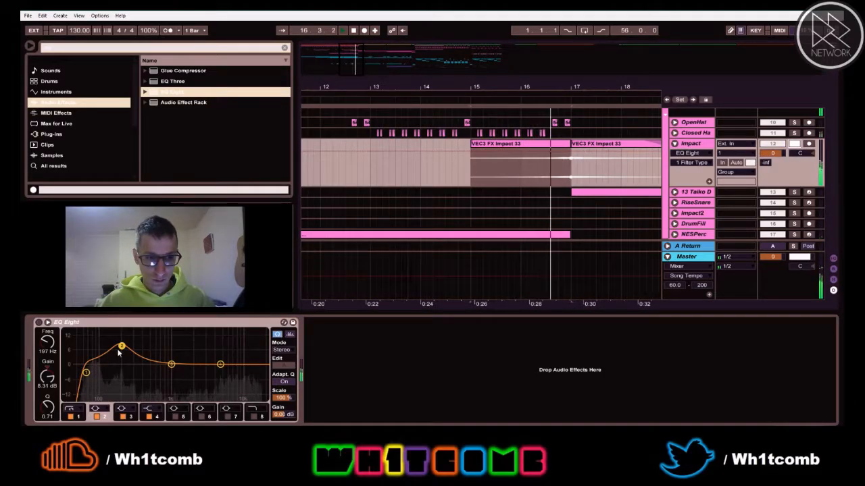
drag(122, 346, 124, 342)
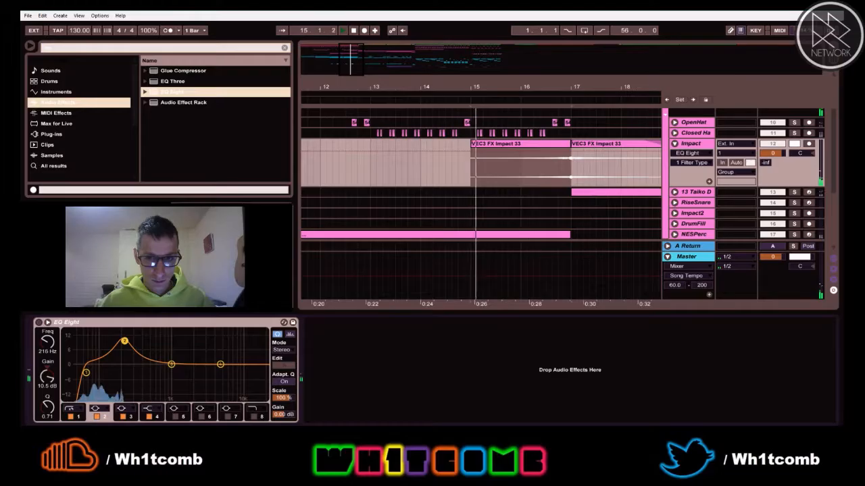
click(572, 169)
key(space)
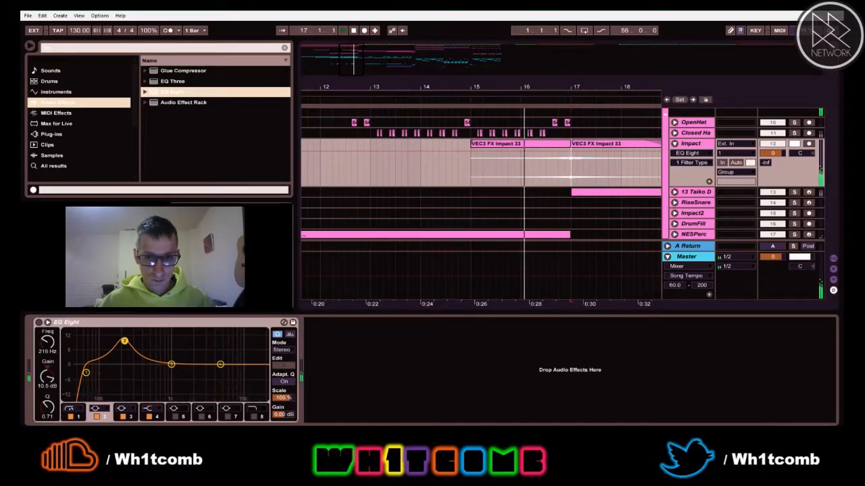
key(space)
key(space)
key(space)
Step: Set Impact's EQ Eight band 2 to a 4.83 dB boost at 194 Hz with a Q of 1.18
mouse_move(124, 341)
mouse_down()
mouse_move(82, 342)
mouse_move(142, 349)
mouse_move(121, 354)
mouse_up()
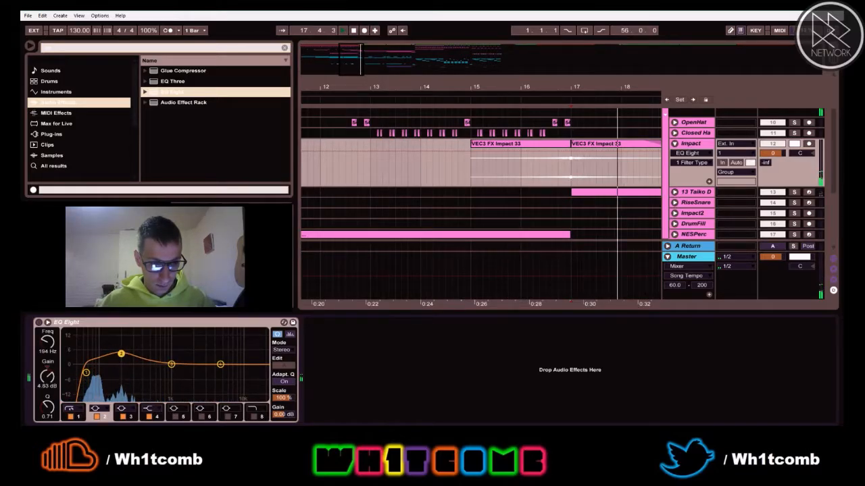
key(space)
key(space)
drag(47, 407, 47, 397)
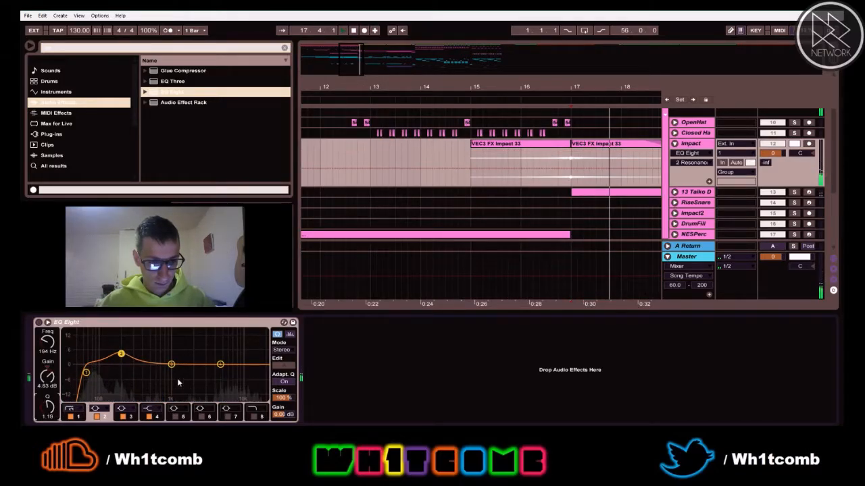
Step: Enable band 8 as a high cut at 18.0 kHz and set band 3 to -7.07 dB at 1.06 kHz
click(251, 412)
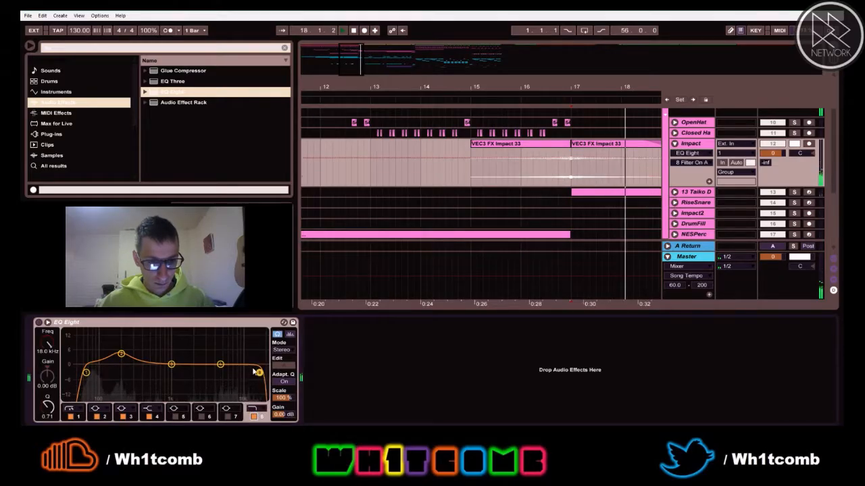
key(space)
key(space)
drag(172, 365, 173, 380)
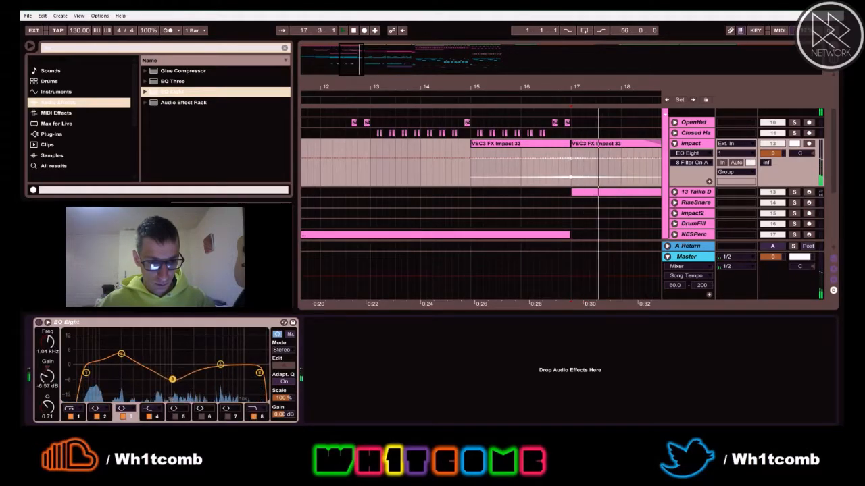
key(space)
key(space)
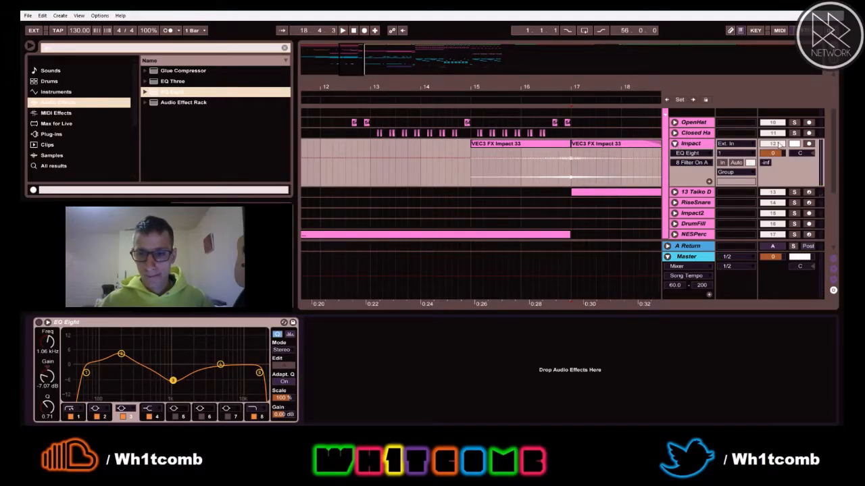
Step: Unsolo and collapse the Impact track, play from bar 17, and expand the 13 Taiko Drums track to show its devices
click(795, 144)
key(space)
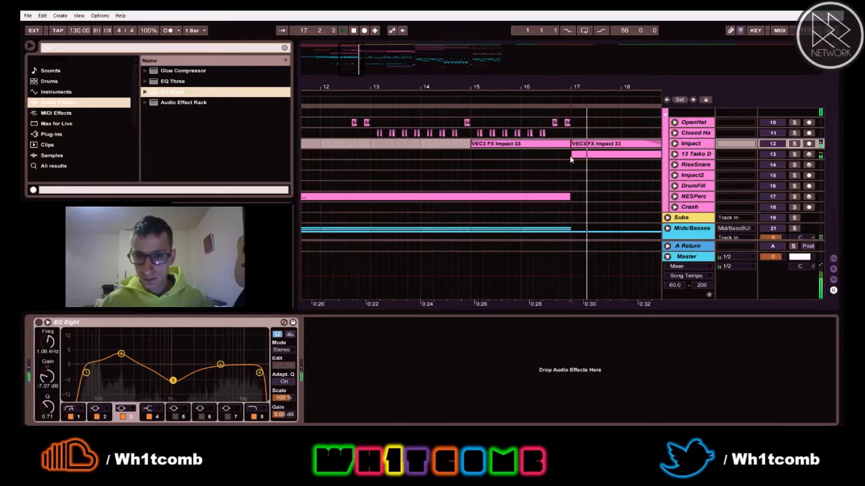
click(694, 155)
click(674, 155)
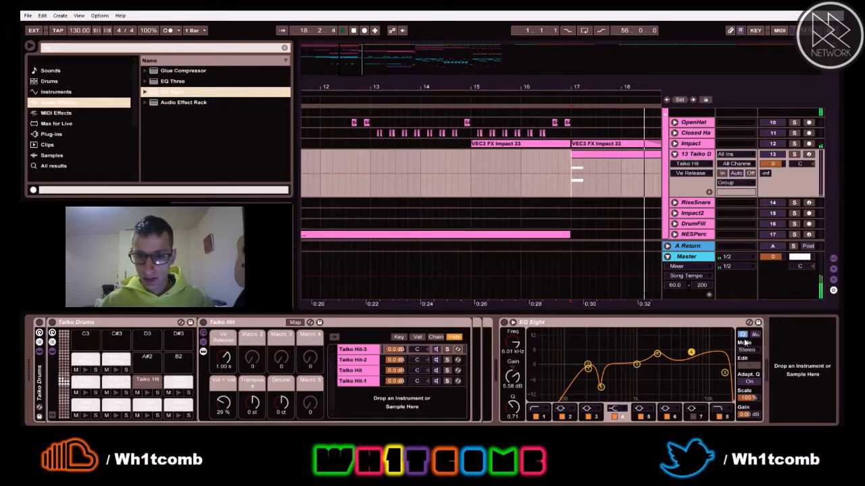
Step: Fold the Taiko Drums rack and play the arrangement from bar 17 to check the track's level in the mixer
double_click(150, 325)
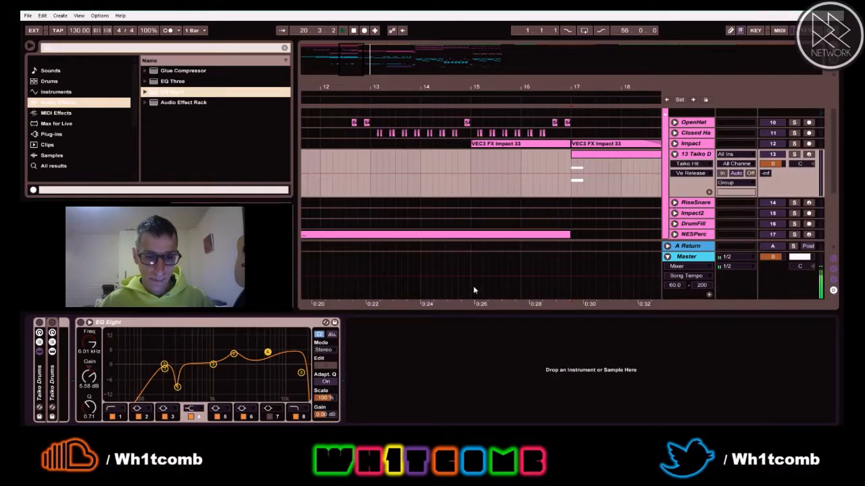
key(Tab)
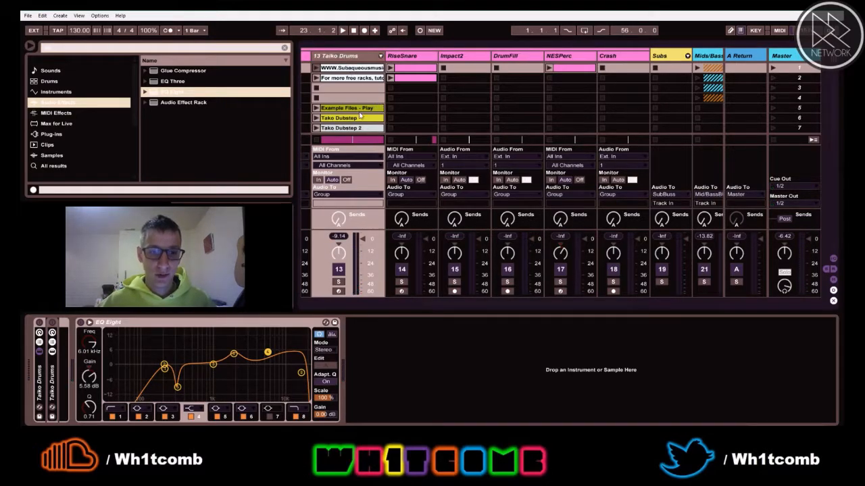
key(Tab)
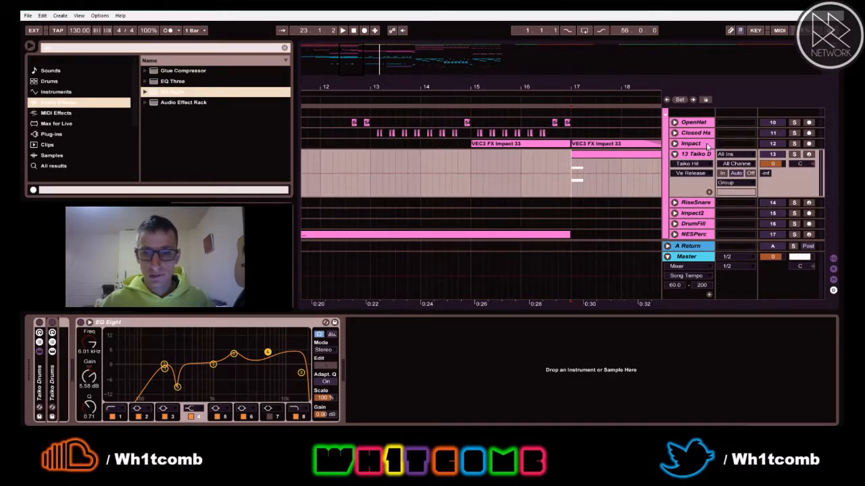
drag(360, 66, 365, 66)
click(684, 155)
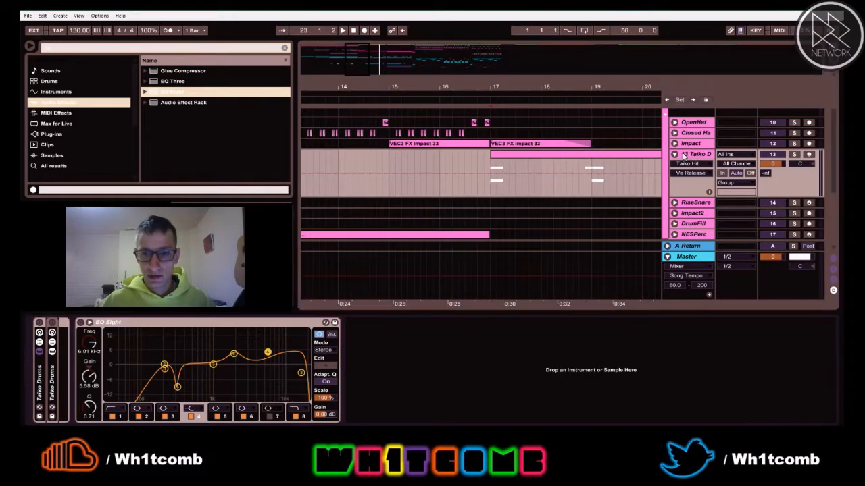
key(space)
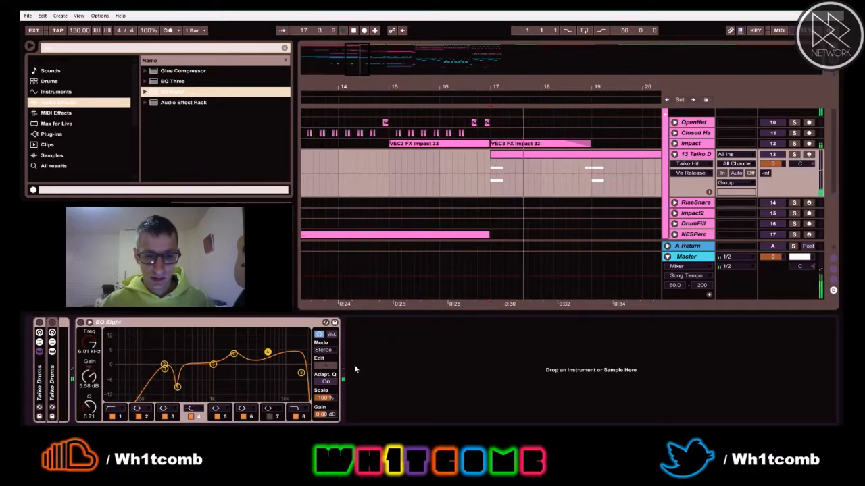
key(Tab)
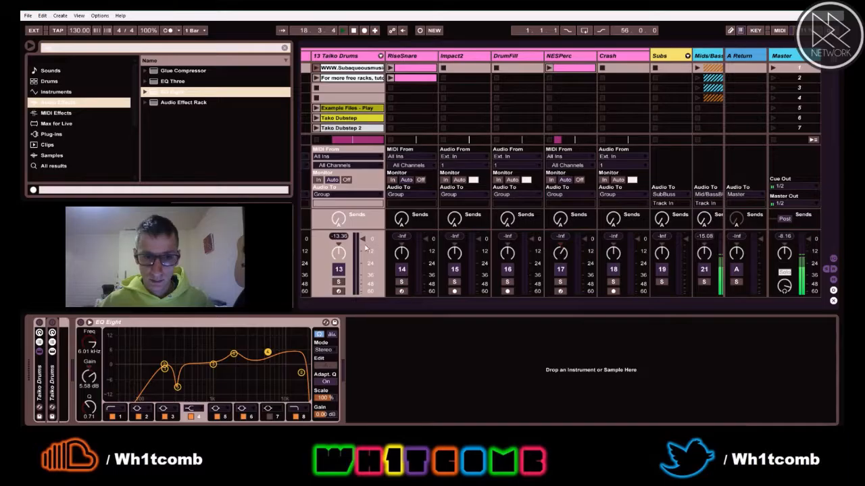
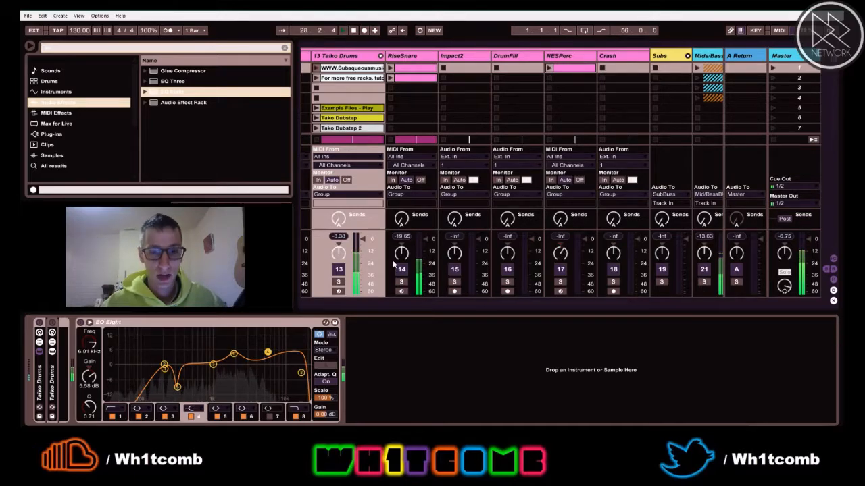
Step: Add an EQ Eight to the RiseSnare track
click(414, 58)
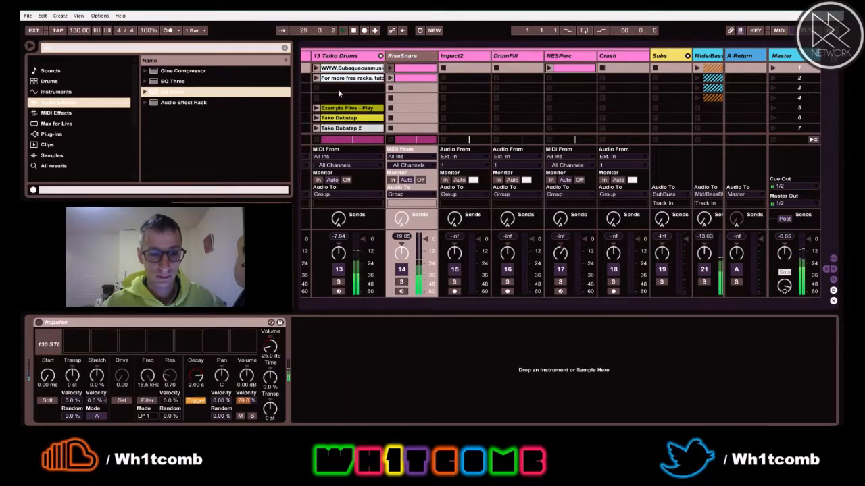
drag(165, 95, 419, 75)
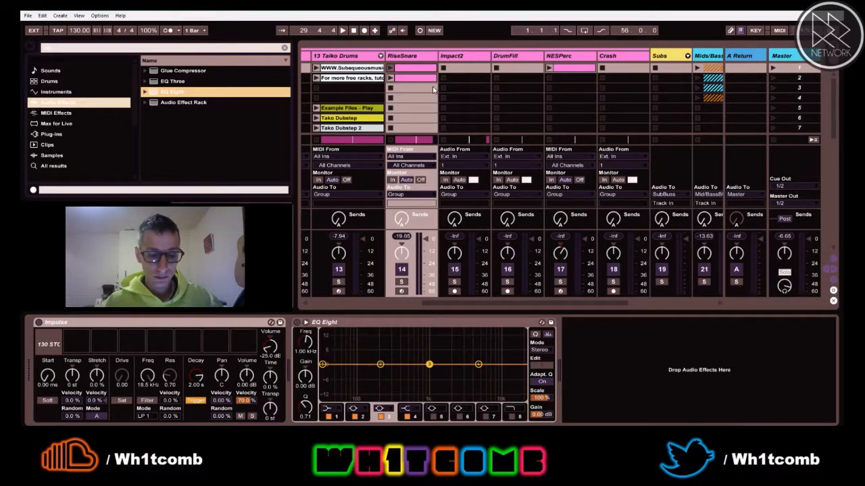
Step: Show the arrangement around the RiseSnare clip and fold the Taiko Drums track
key(Tab)
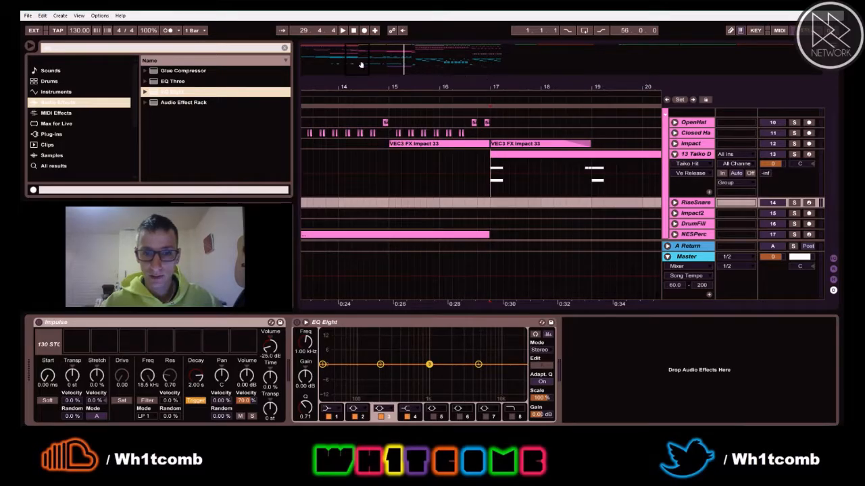
drag(355, 66, 403, 47)
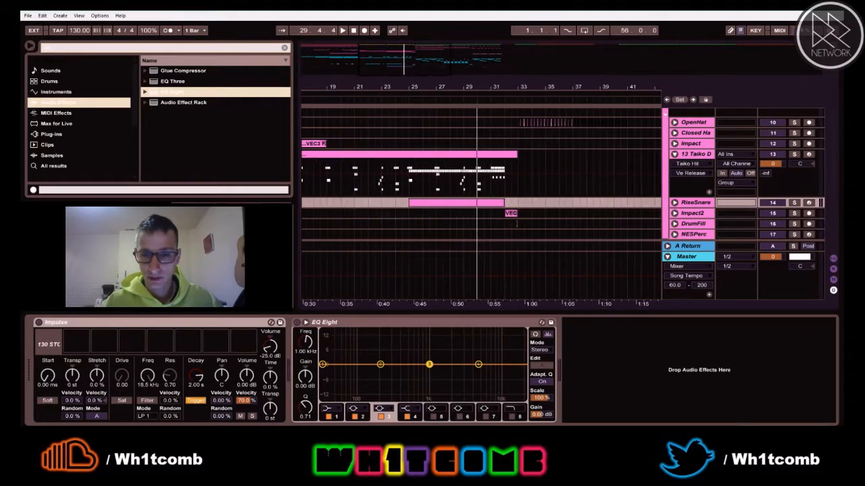
click(481, 190)
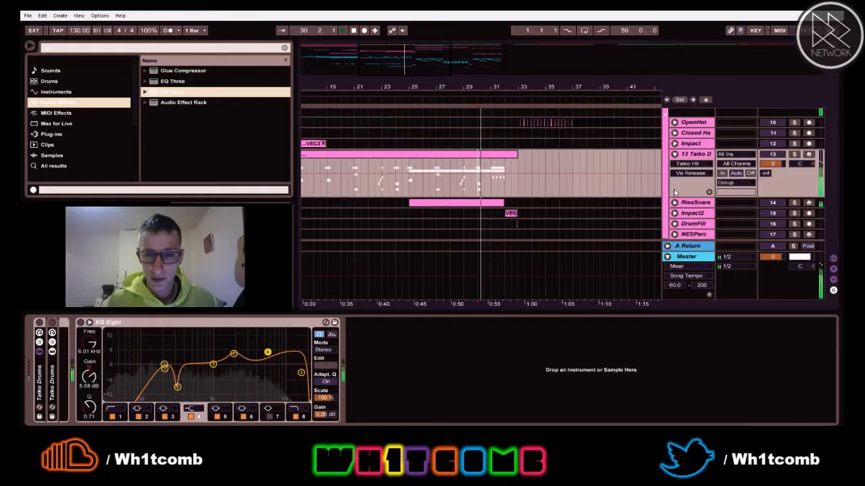
click(674, 154)
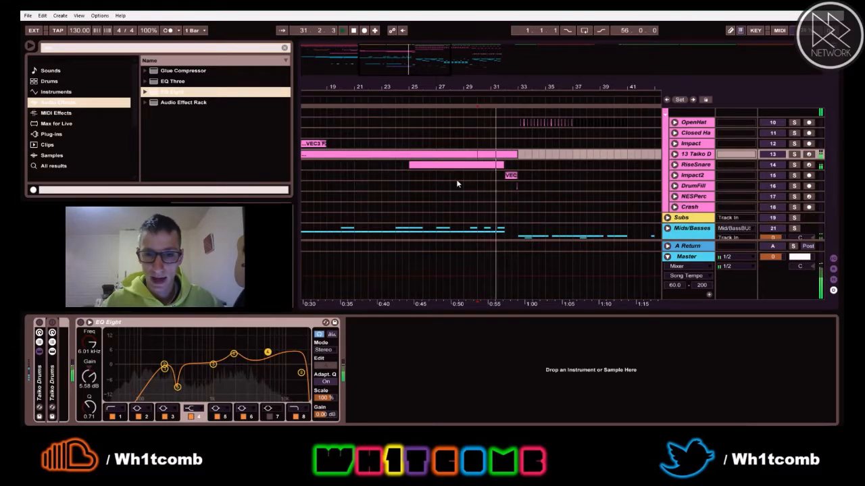
Step: Make band 1 of the RiseSnare EQ a low cut at about 183 Hz and enable band 8 as a high cut
click(410, 166)
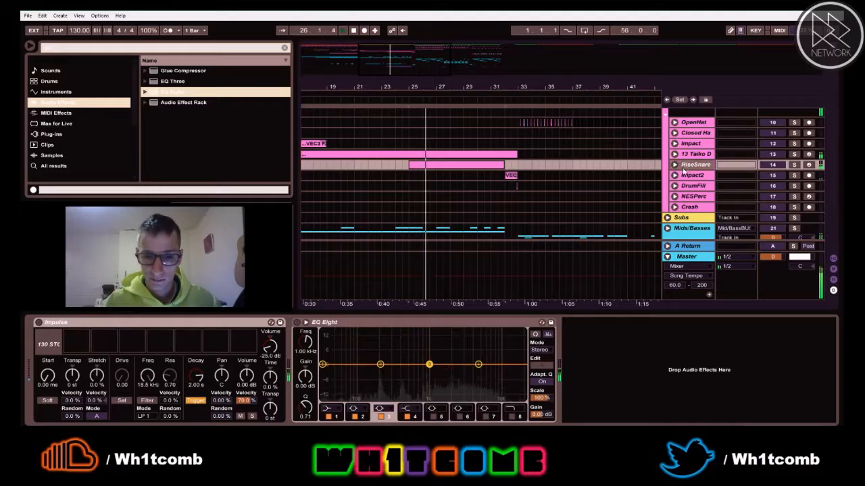
click(328, 397)
click(329, 408)
click(329, 393)
key(space)
drag(365, 375, 378, 373)
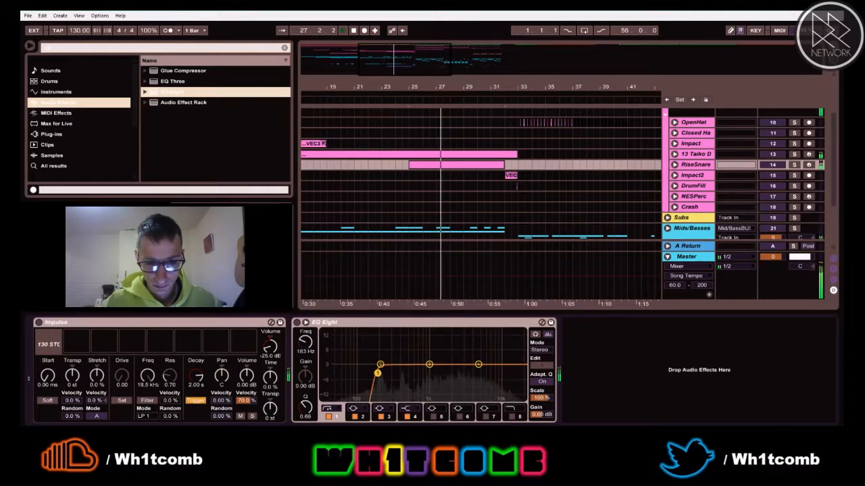
click(512, 416)
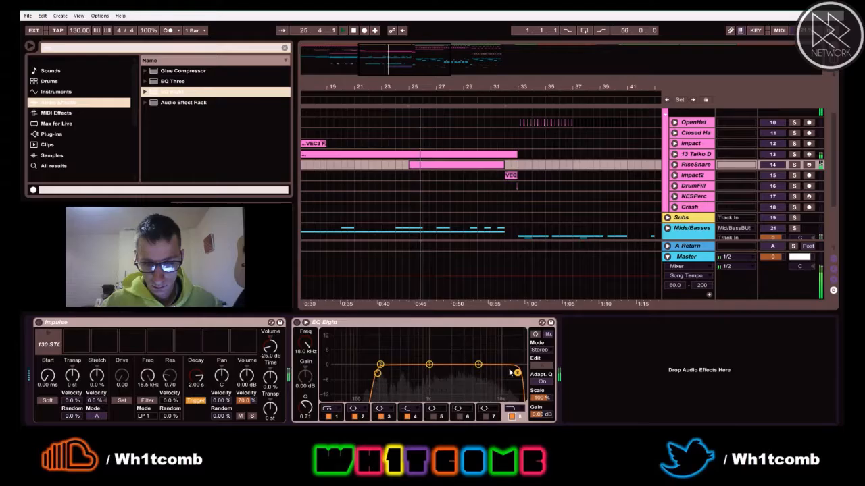
Step: Solo the RiseSnare track, enable audition mode in its EQ Eight, and play from the start of the clip
click(795, 165)
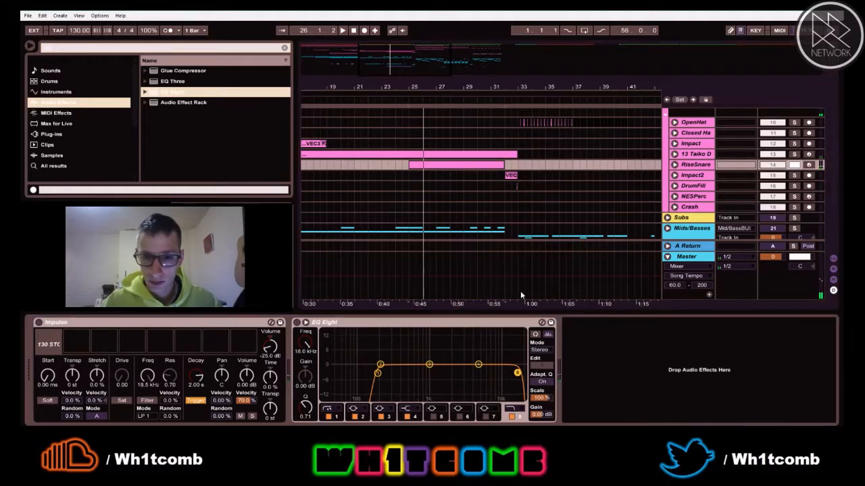
click(535, 334)
key(space)
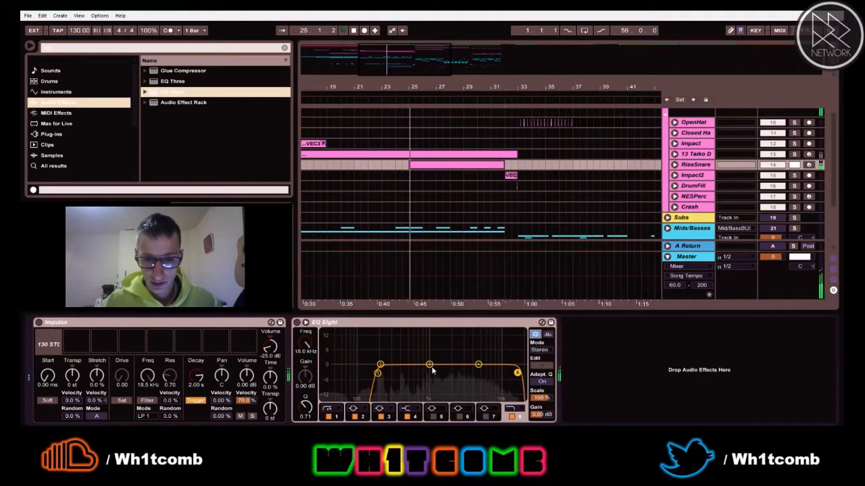
Step: Boost band 3 by about 4.6 dB at 183 Hz and band 6 by about 3.8 dB at 2.55 kHz with Q 1.34
drag(430, 365, 377, 355)
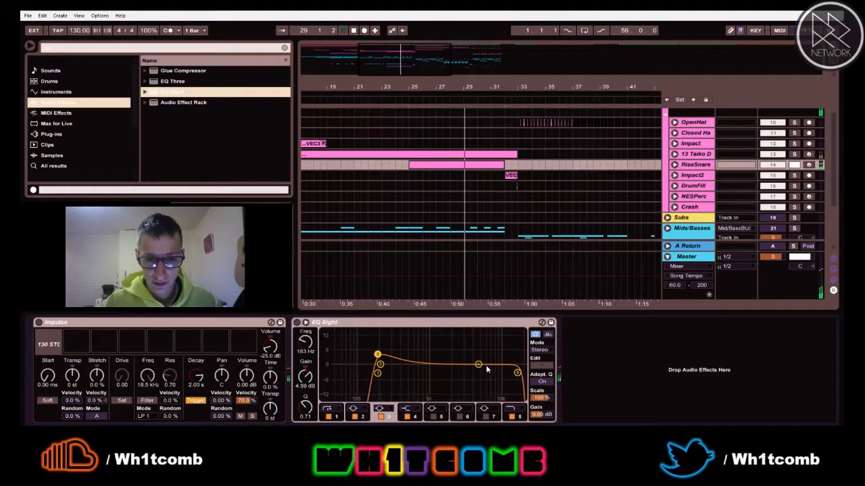
click(459, 416)
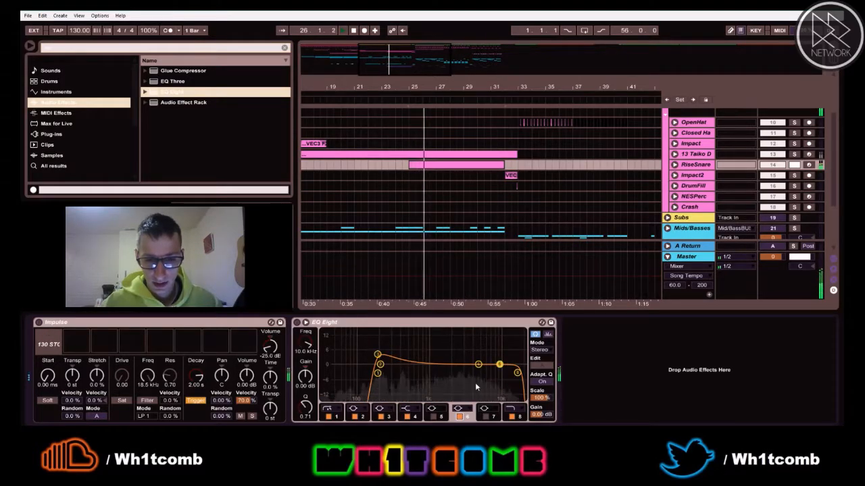
drag(499, 365, 458, 356)
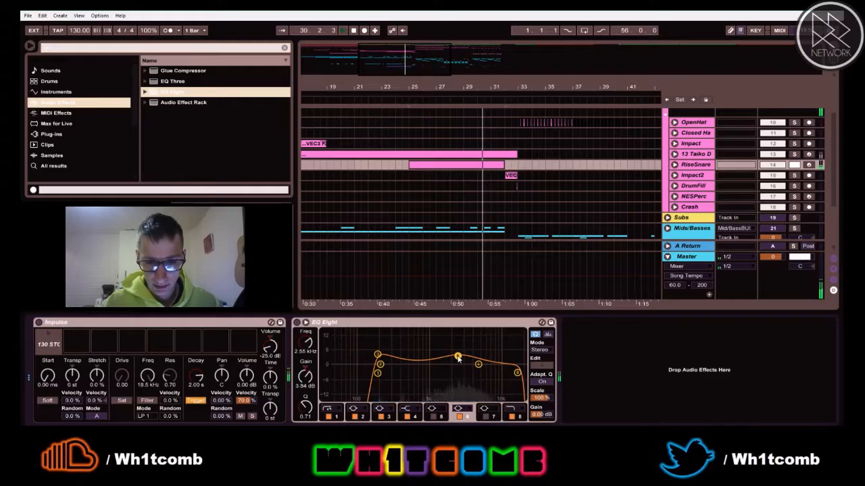
key(space)
key(space)
drag(307, 408, 298, 329)
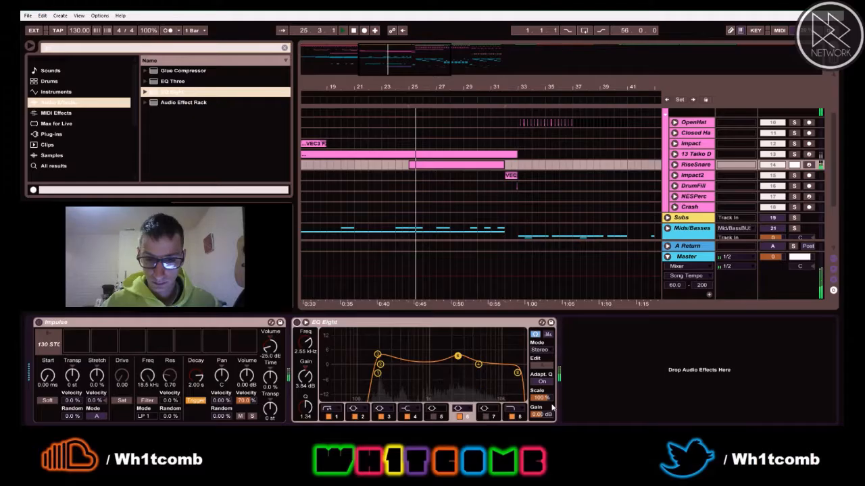
Step: Boost band 4 by about 3.8 dB at 7.76 kHz with Q 1.09, and lower band 8's high cut to about 11.8 kHz
click(518, 373)
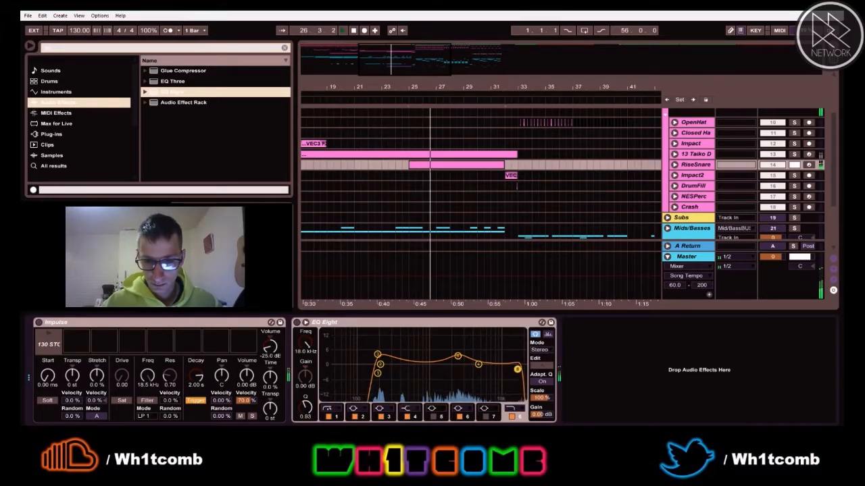
drag(515, 367, 516, 365)
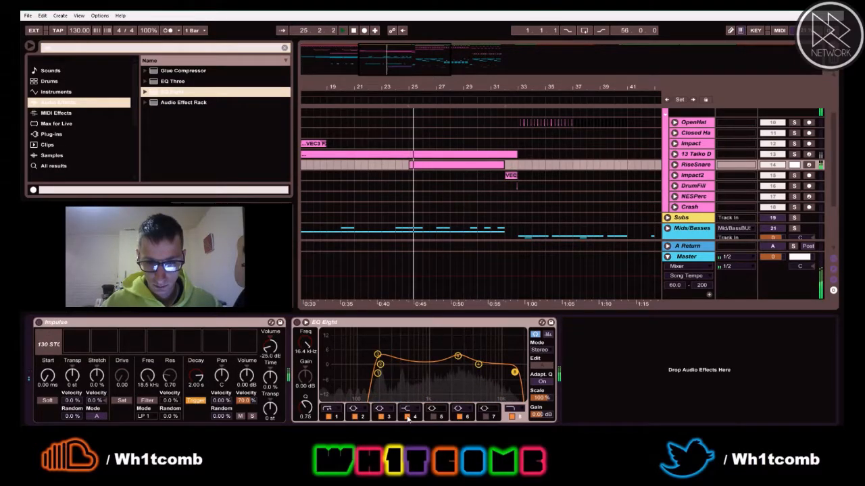
mouse_move(483, 363)
mouse_down()
mouse_move(480, 351)
mouse_move(491, 351)
mouse_up()
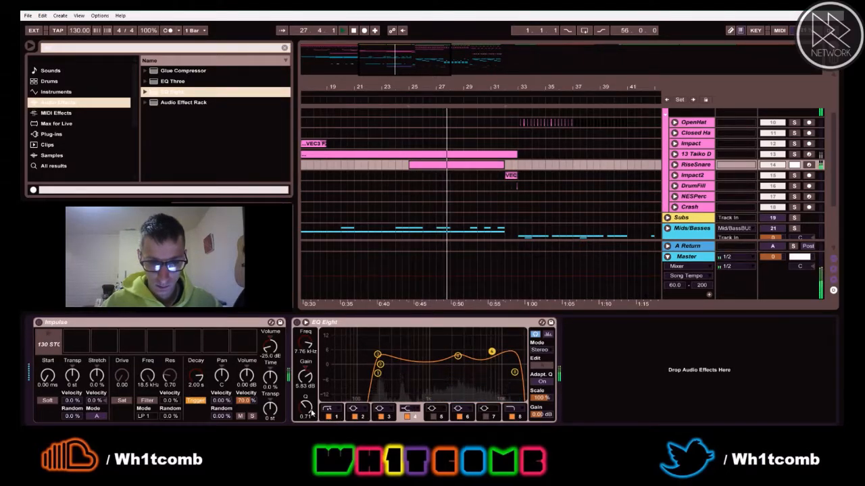
drag(311, 408, 309, 387)
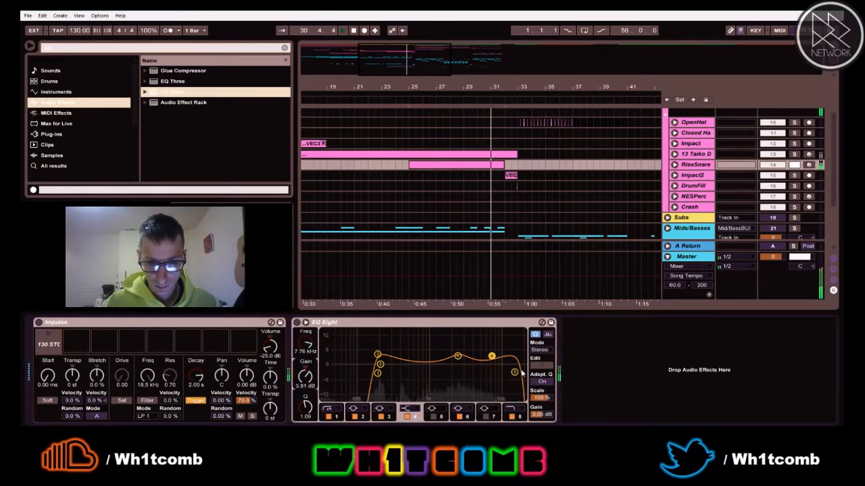
drag(515, 372, 506, 373)
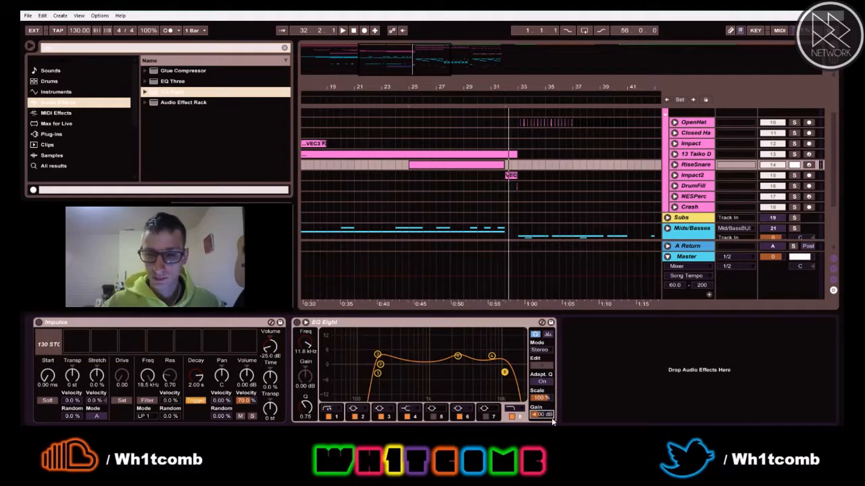
Step: Play RiseSnare unsoloed with the full mix and set its EQ Eight output gain to -2 dB
key(space)
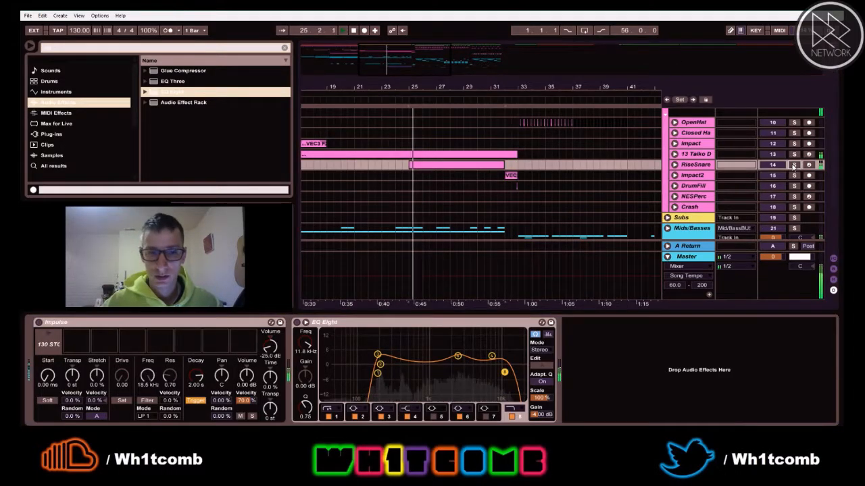
click(542, 416)
text(-2)
key(Return)
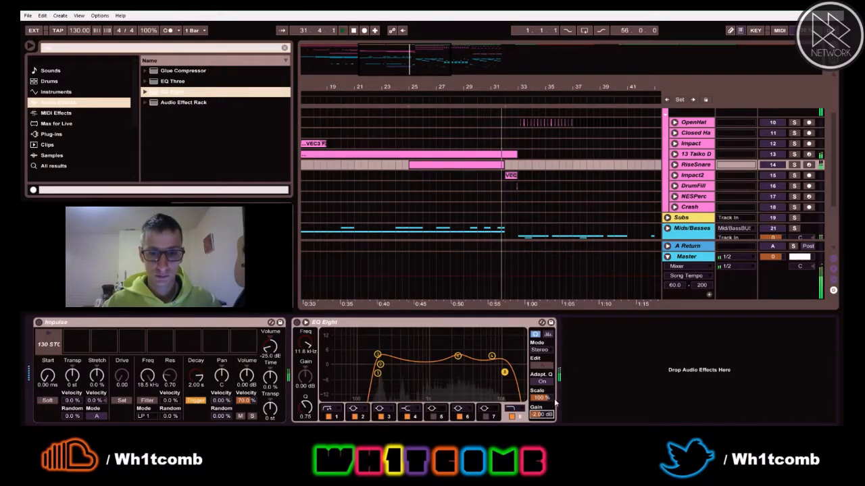
Step: Play through the Impact2 clip, add an EQ Eight to the DrumFill track, and play from just before its clip
click(503, 177)
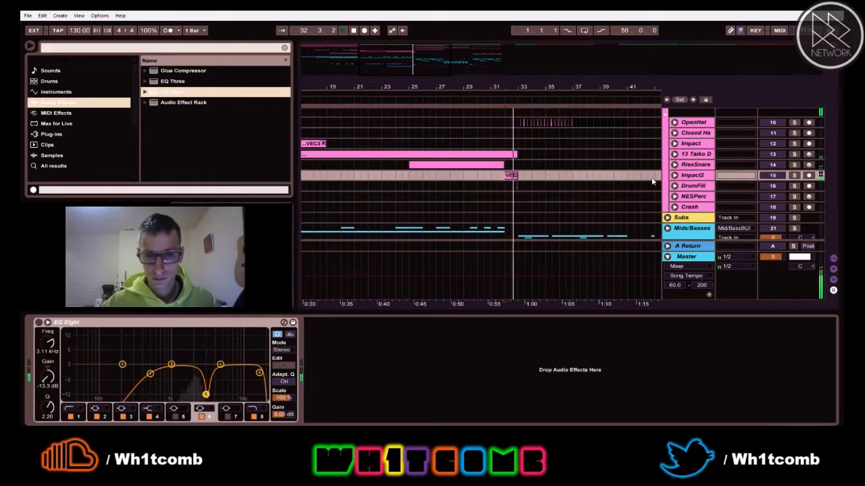
click(691, 186)
key(space)
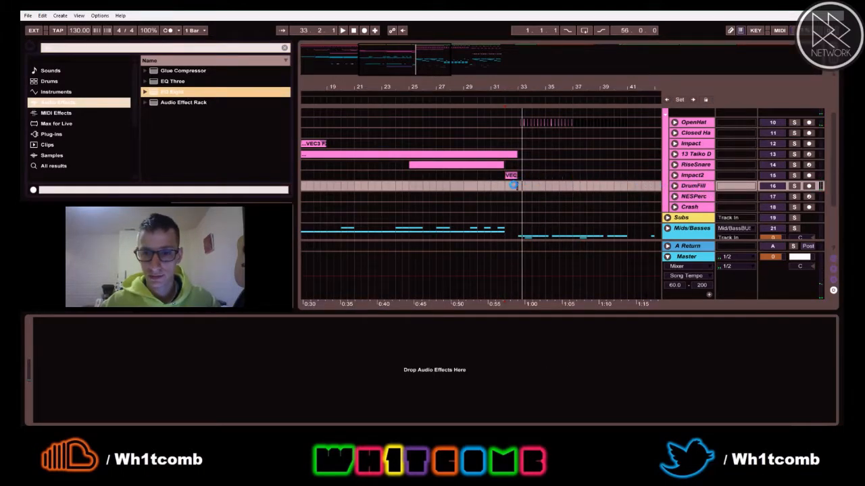
drag(513, 186, 512, 186)
key(space)
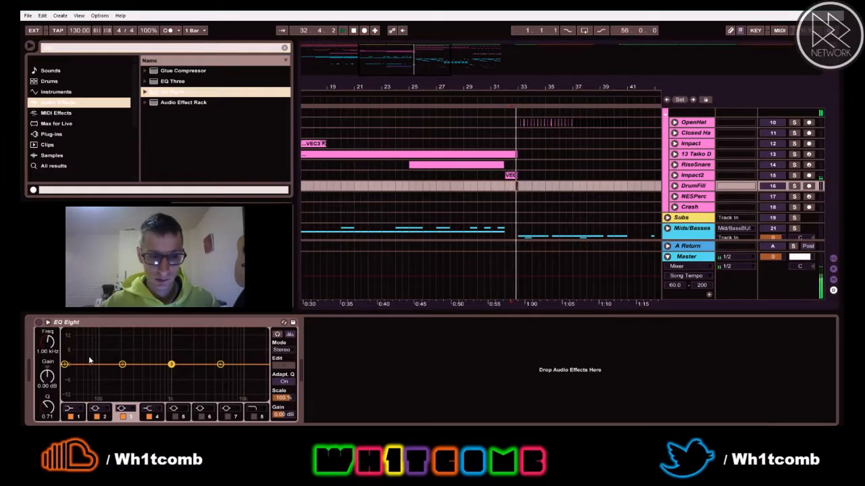
Step: Make band 1 of the DrumFill EQ a low cut at about 127 Hz with Q 0.78 and play the fill
click(66, 376)
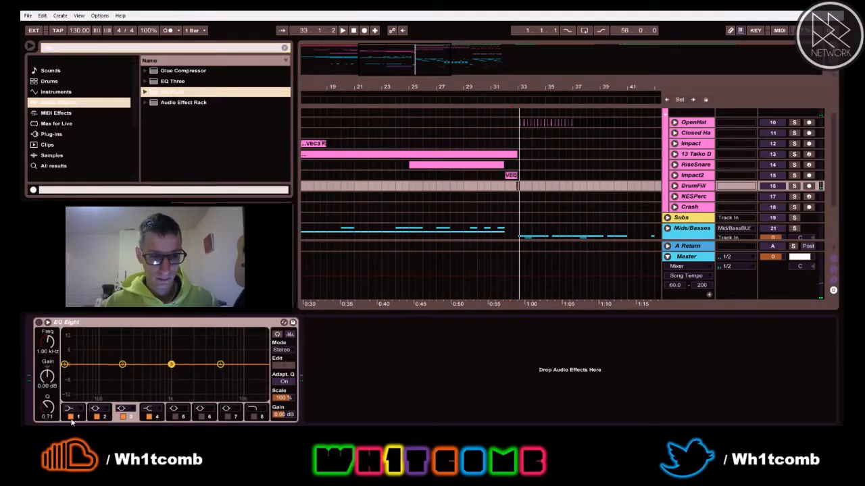
click(69, 410)
click(65, 356)
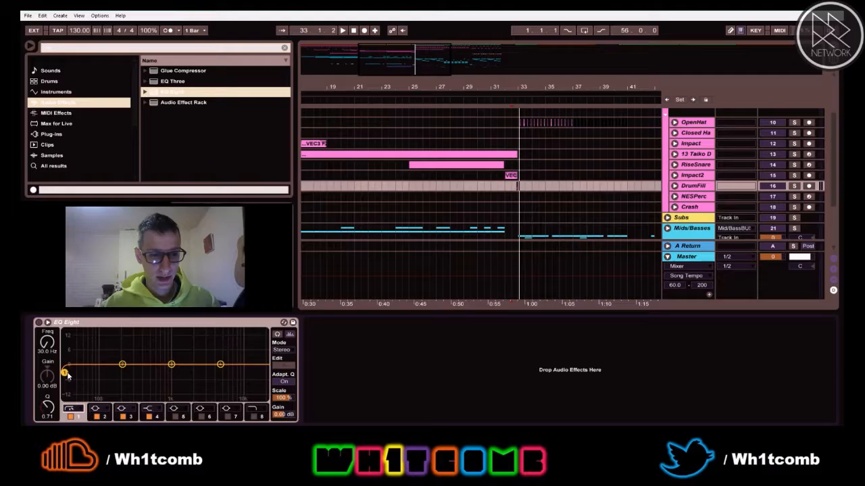
drag(97, 372, 108, 373)
key(space)
key(space)
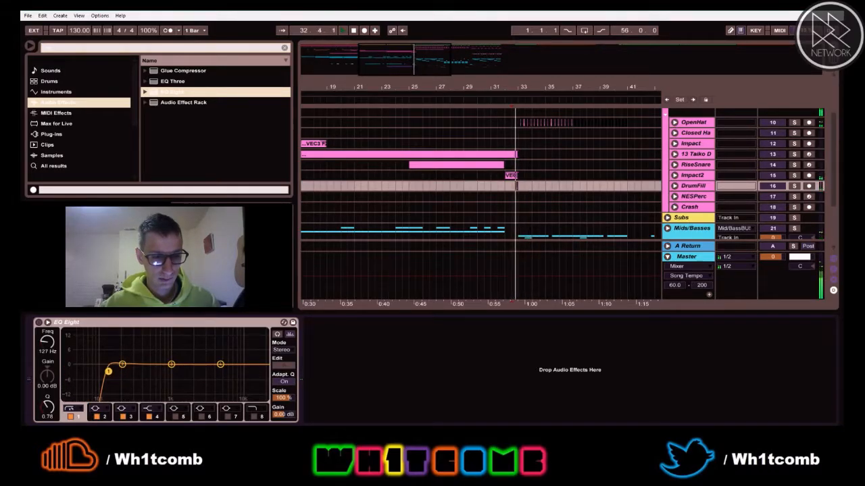
Step: Enable band 8's high cut on the DrumFill EQ and boost band 4 by about 3.6 dB at 4.33 kHz
click(254, 417)
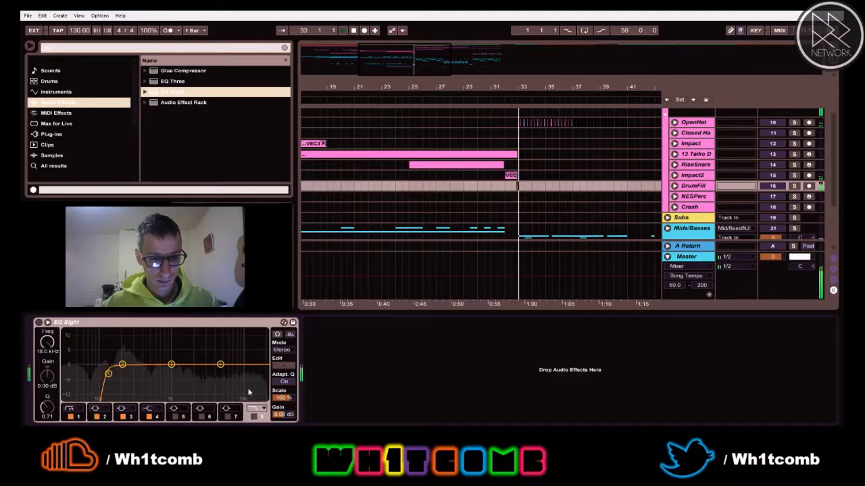
drag(221, 365, 220, 360)
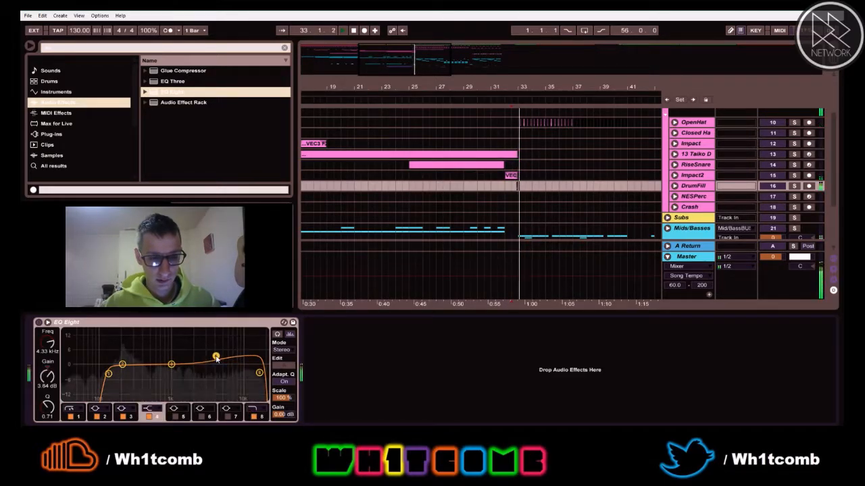
Step: Boost band 2 by 3.35 dB at 228 Hz and cut band 3 by 4.59 dB at 612 Hz with Q 1.34
drag(171, 365, 125, 358)
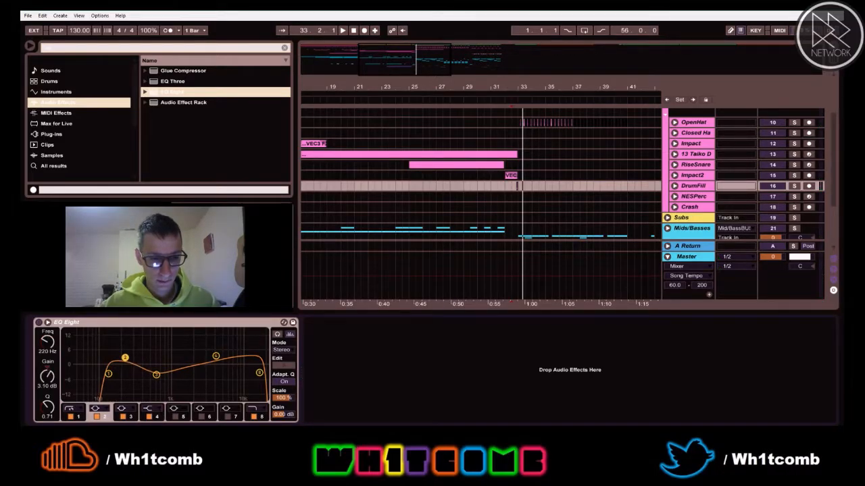
key(space)
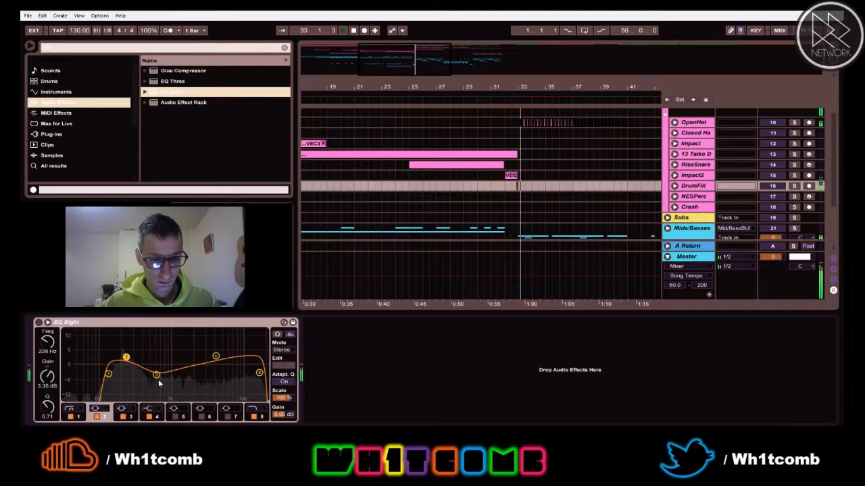
click(156, 378)
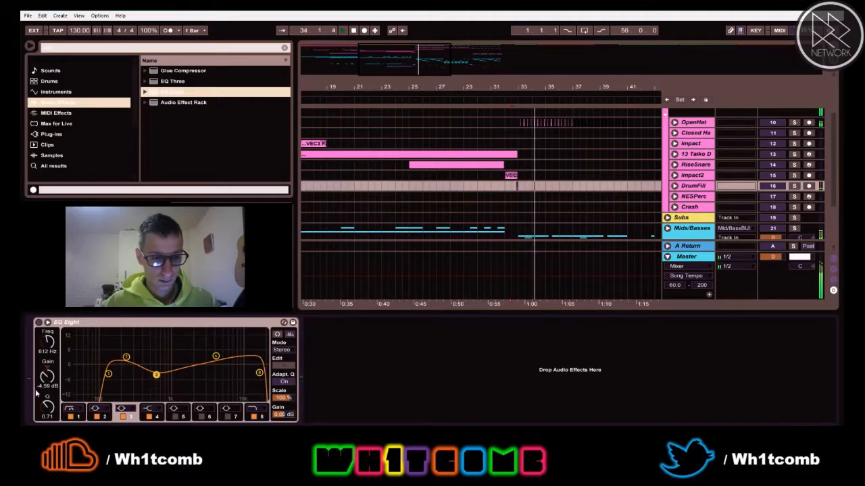
drag(47, 407, 47, 394)
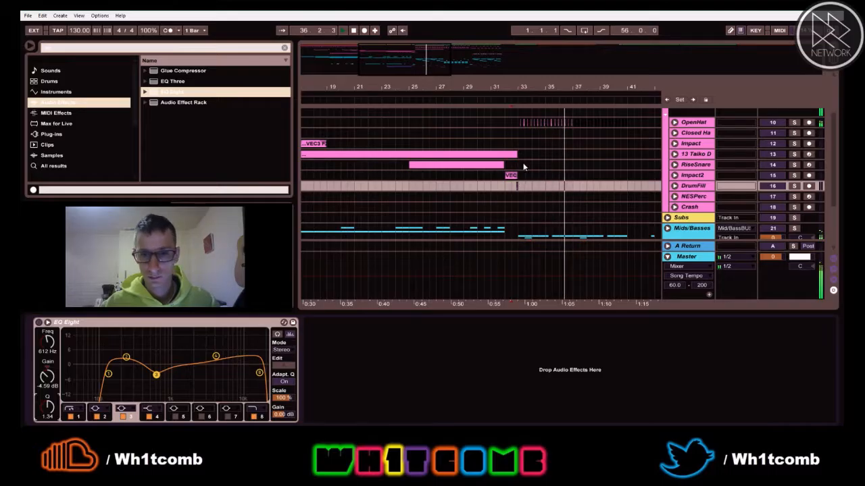
Step: Add an EQ Eight to the Crash track and play from its first clip at bar 49
drag(414, 54, 436, 55)
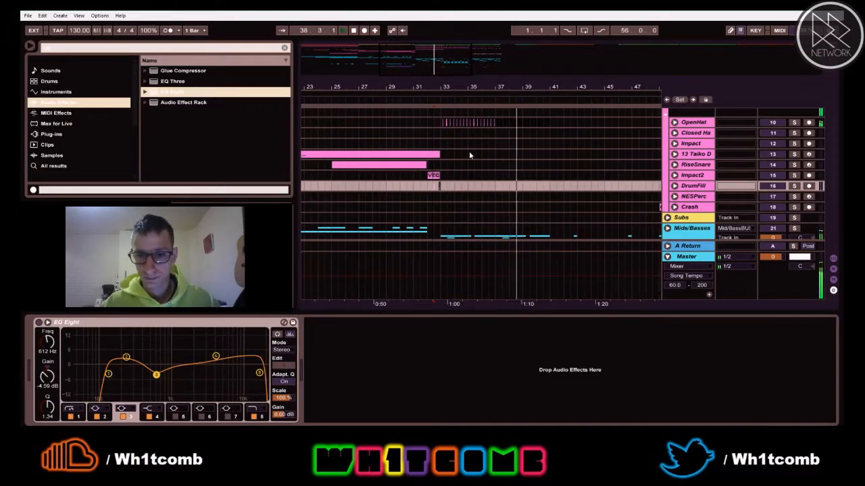
scroll(447, 151, up, 2)
scroll(447, 151, up, 3)
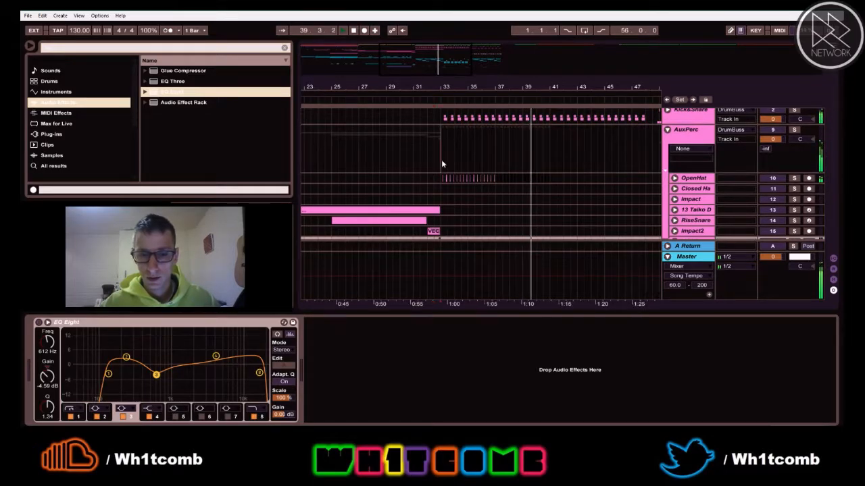
click(441, 160)
scroll(443, 161, down, 6)
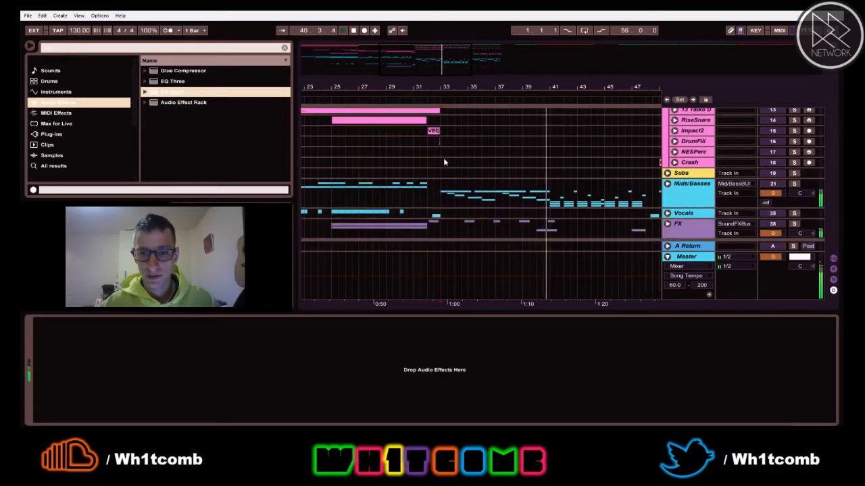
scroll(454, 154, up, 8)
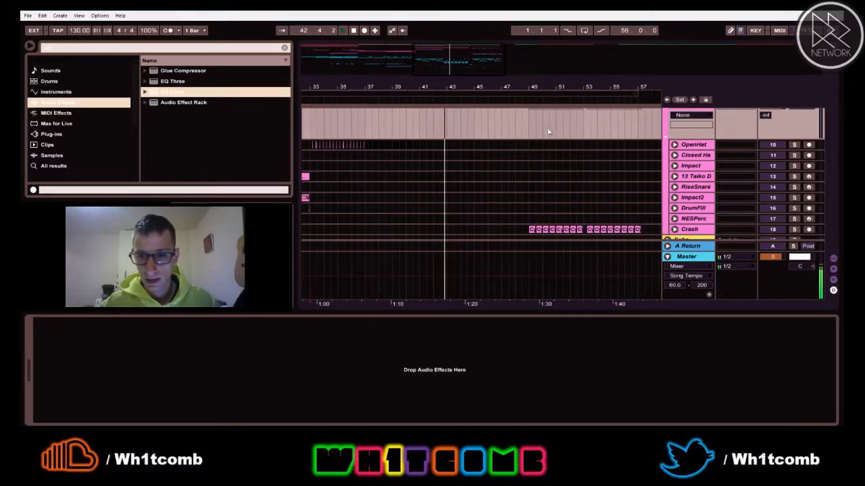
click(700, 230)
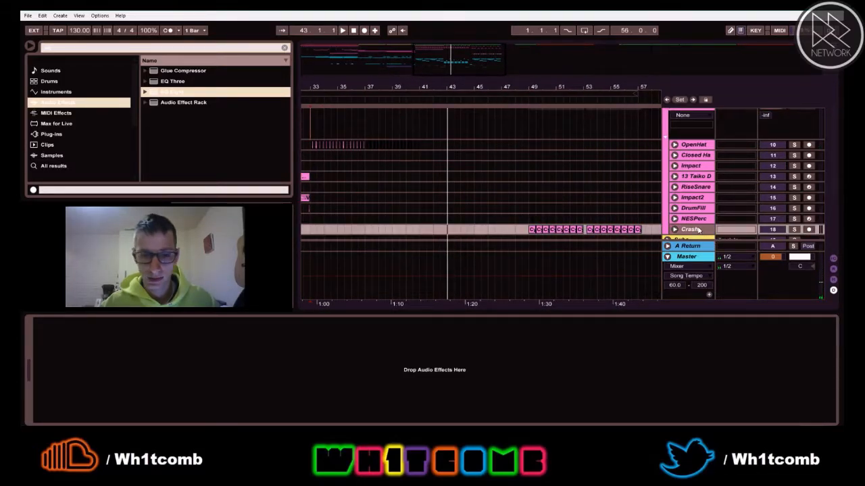
click(534, 225)
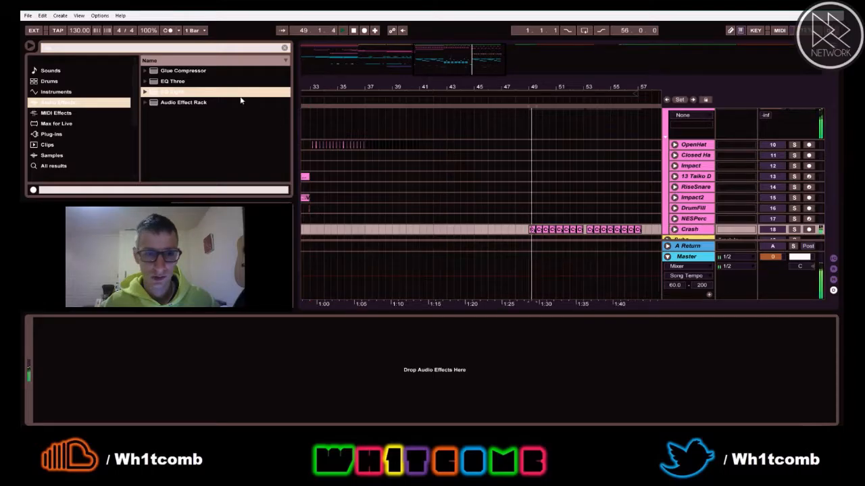
drag(160, 92, 673, 186)
mouse_move(694, 230)
mouse_down()
mouse_move(692, 240)
mouse_move(689, 227)
mouse_up()
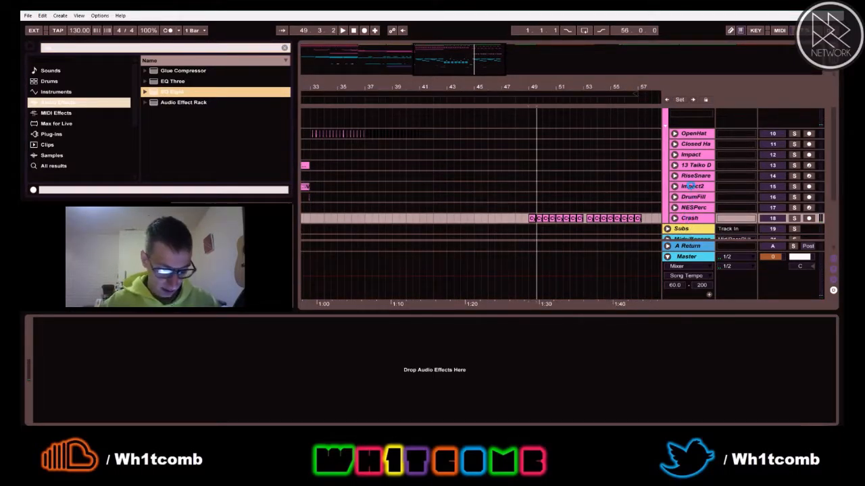
key(space)
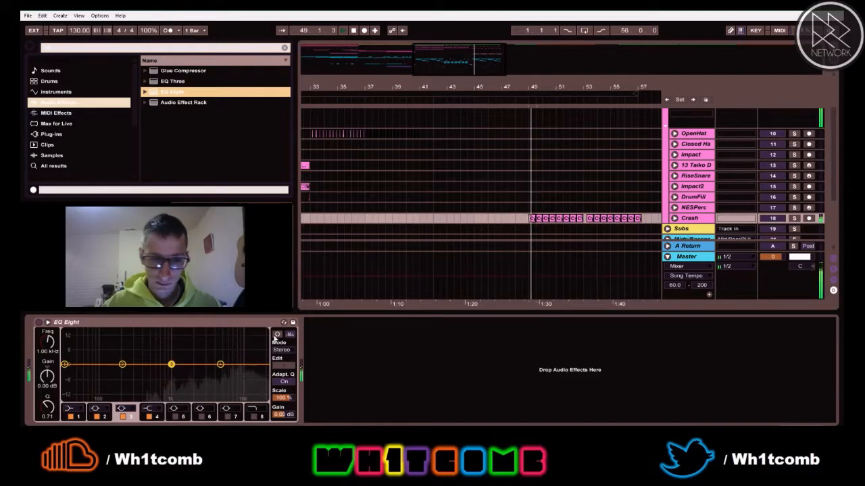
Step: Make band 1 of the Crash EQ a low cut at about 748 Hz with Q 0.75
click(69, 408)
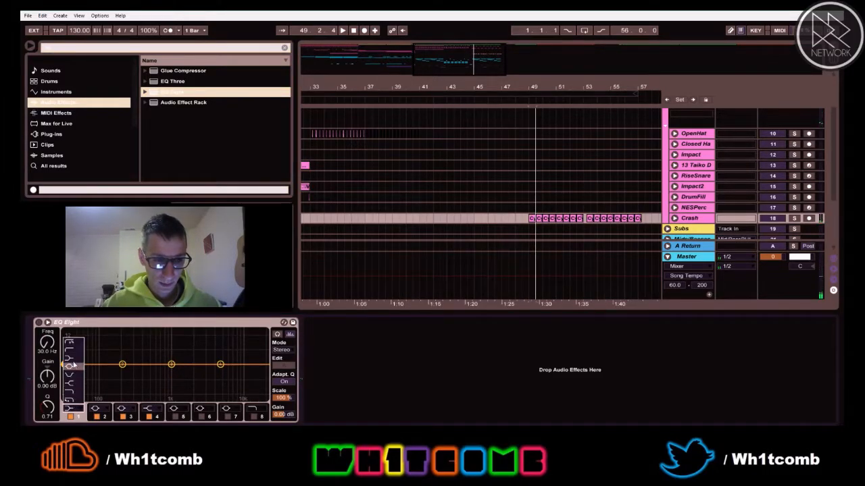
click(69, 352)
drag(64, 372, 162, 372)
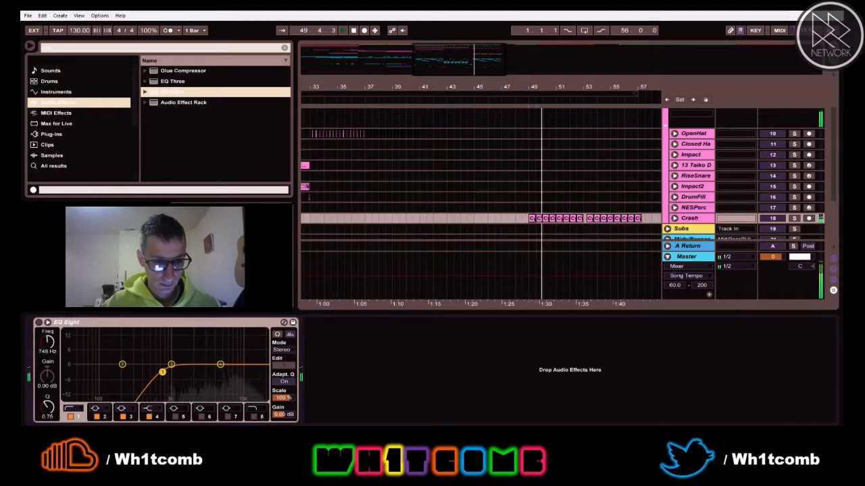
Step: Enable band 8's high cut on the Crash EQ and boost band 4 by 2.6 dB at 5.79 kHz
click(253, 416)
drag(219, 366, 224, 359)
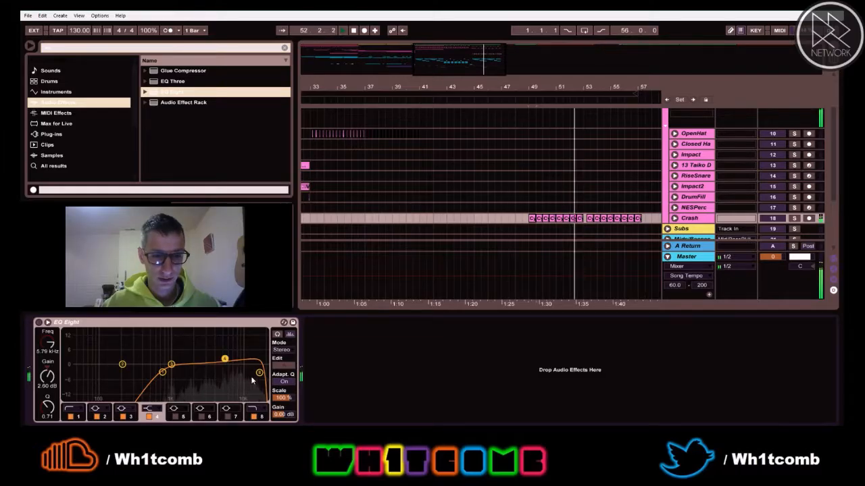
Step: Try an output gain of -2 dB on the Crash EQ Eight, settling on -1 dB
drag(289, 417, 290, 414)
text(-2)
key(Return)
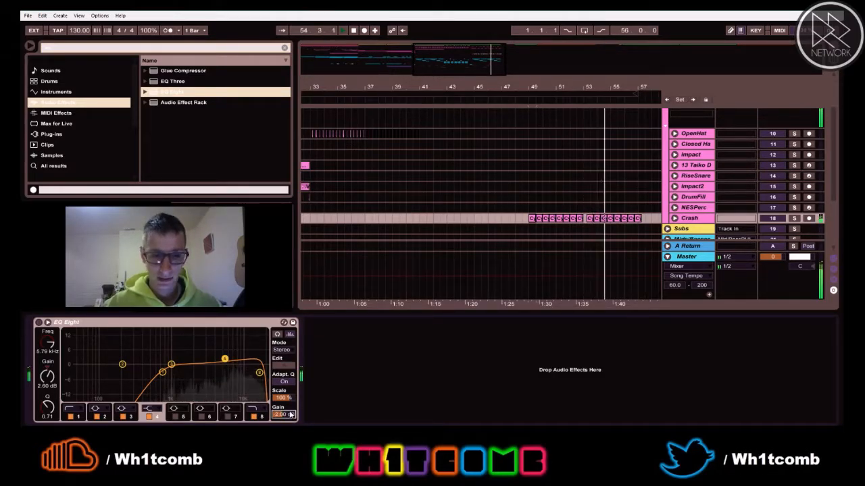
text(-1)
key(Return)
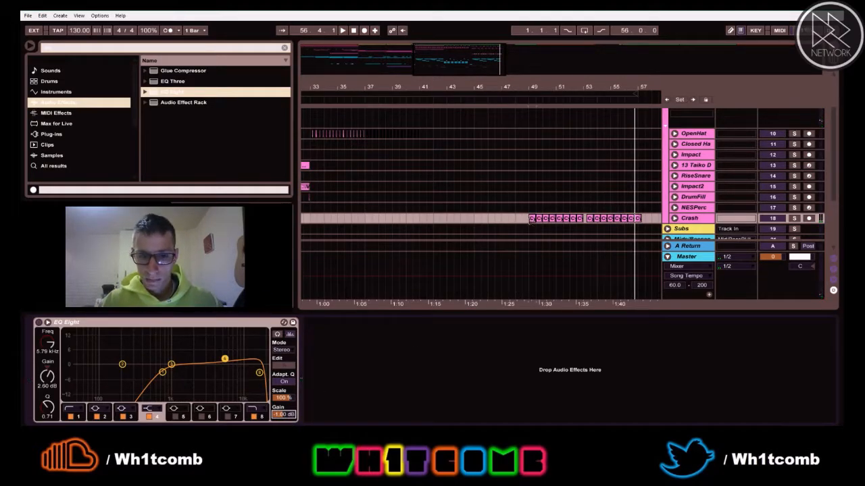
Step: Collapse the AuxPerc group, expand the Kick&Snare group, and play from the start of the DropSwitch section at bar 49
click(579, 219)
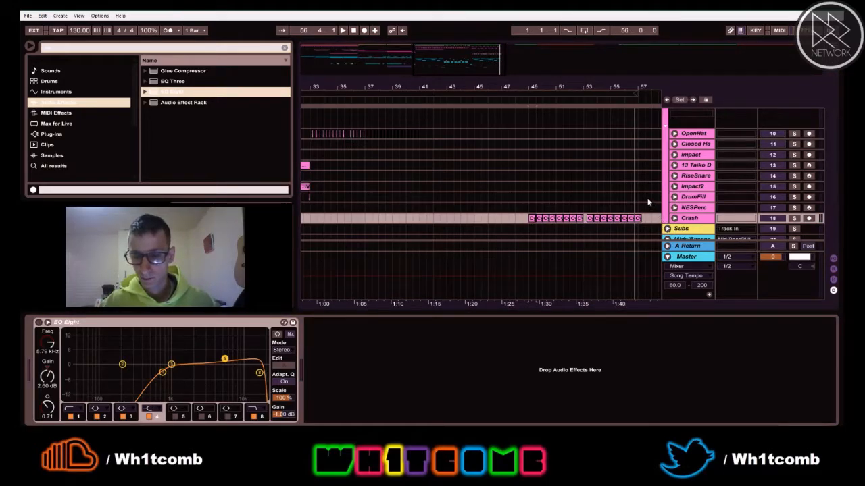
click(490, 216)
scroll(462, 216, up, 5)
scroll(498, 193, down, 2)
click(530, 134)
scroll(661, 169, up, 2)
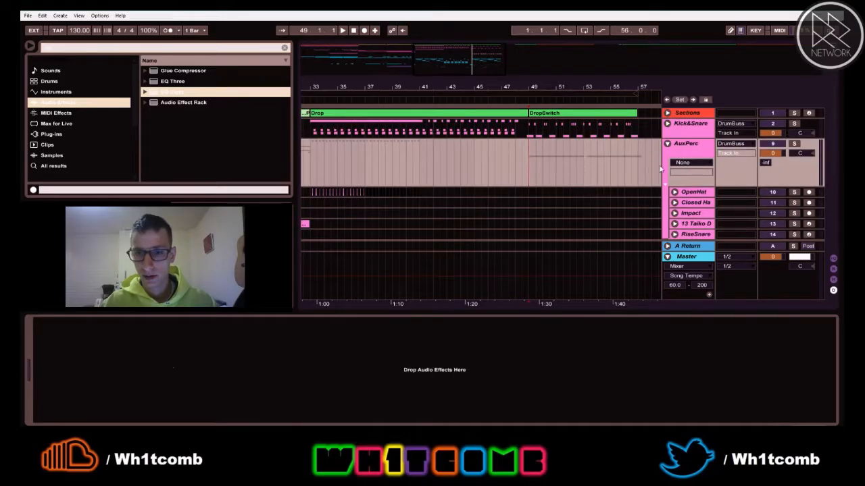
click(668, 144)
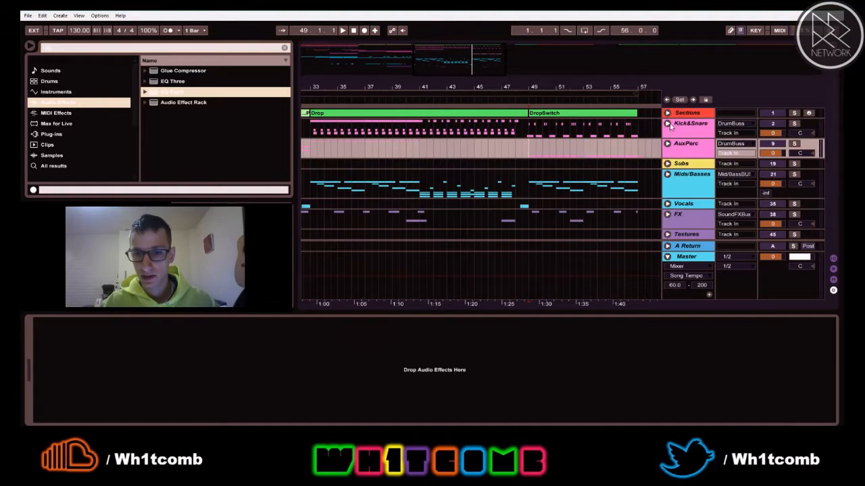
click(667, 124)
key(space)
scroll(530, 200, down, 2)
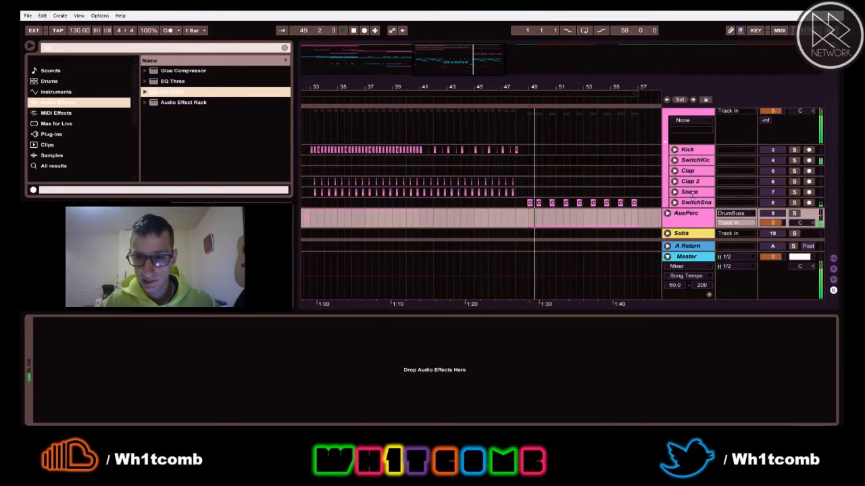
Step: Add an EQ Eight to the SwitchKic track in the Kick&Snare group
click(691, 202)
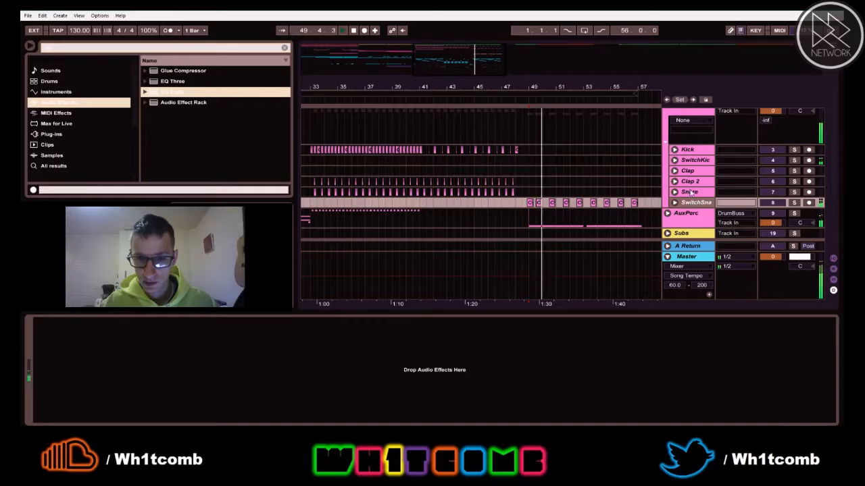
click(687, 150)
click(688, 161)
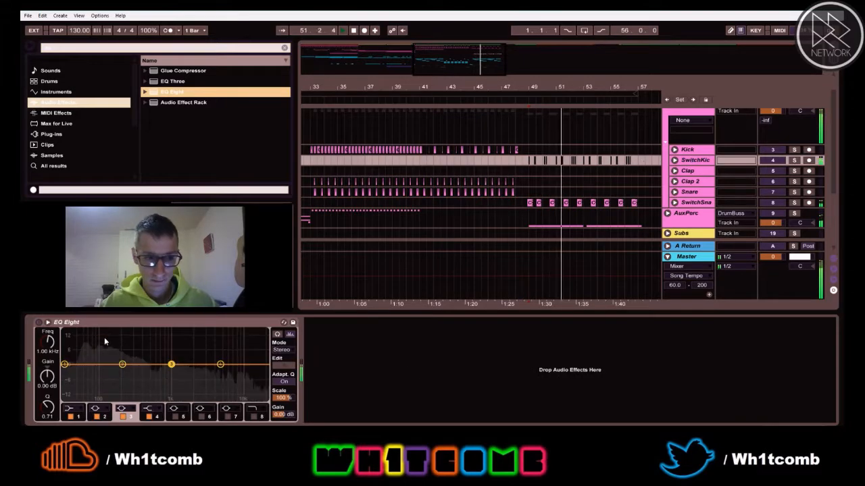
Step: Make band 1 of the SwitchKic EQ a steep low cut at about 44.8 Hz with Q 0.72 and play the section
click(64, 365)
click(70, 409)
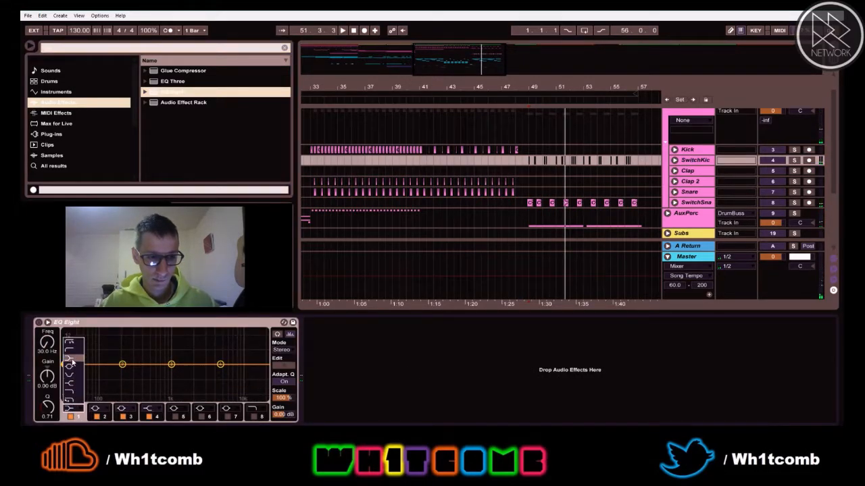
click(68, 344)
key(space)
drag(64, 372, 77, 372)
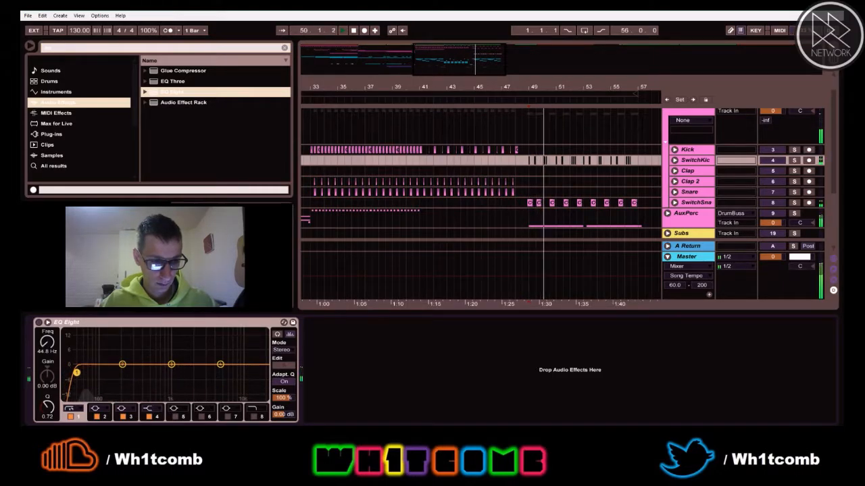
Step: Enable band 8's high cut on the SwitchKic EQ, boost band 4 by 5.33 dB at 5.01 kHz, and play
click(253, 416)
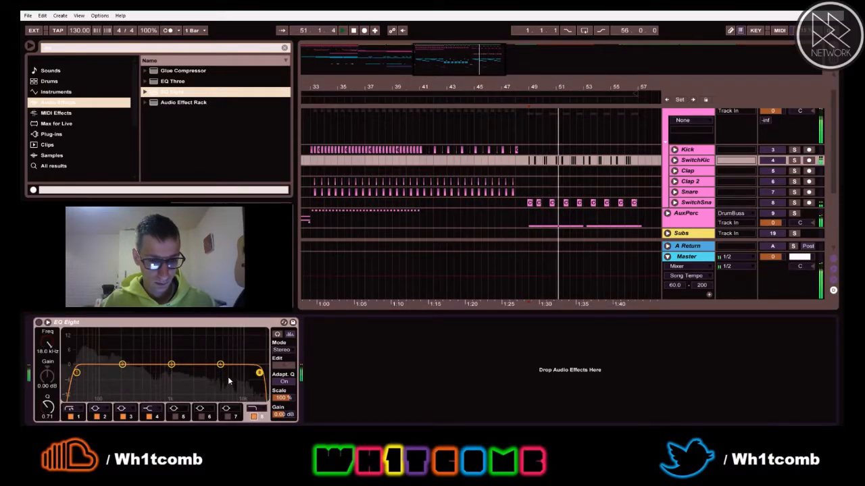
drag(220, 365, 221, 353)
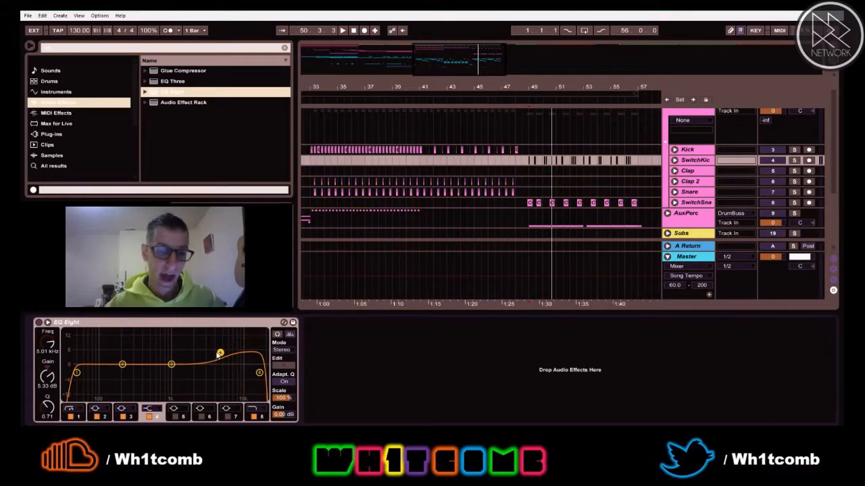
key(space)
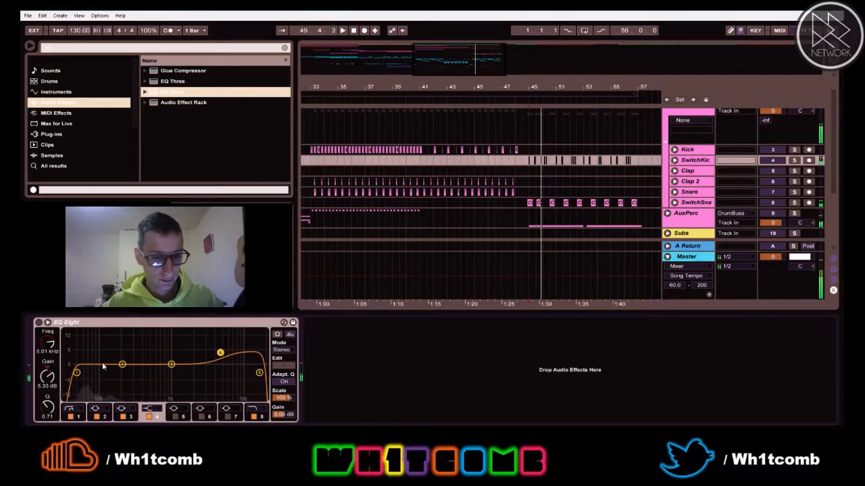
Step: Move the SwitchKic low cut to 50 Hz with Q 1.11 and cut band 2 by about 6.3 dB at 374 Hz with Q 1.34
drag(74, 376, 80, 368)
key(space)
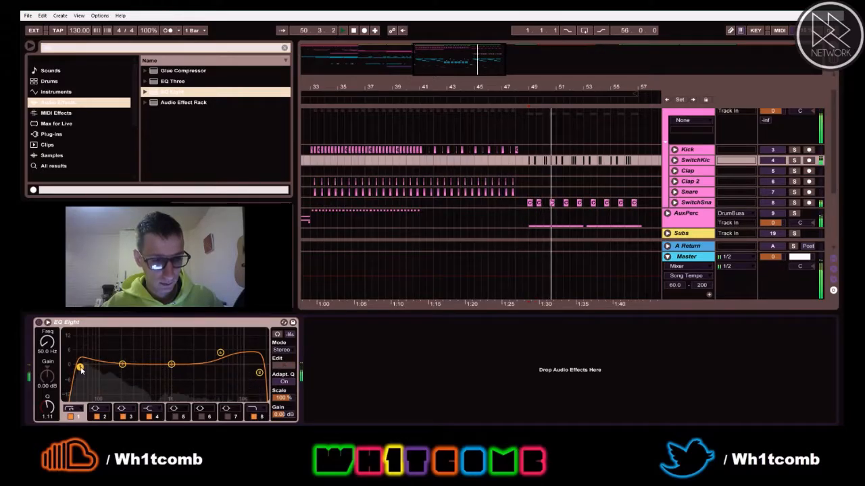
drag(121, 363, 156, 378)
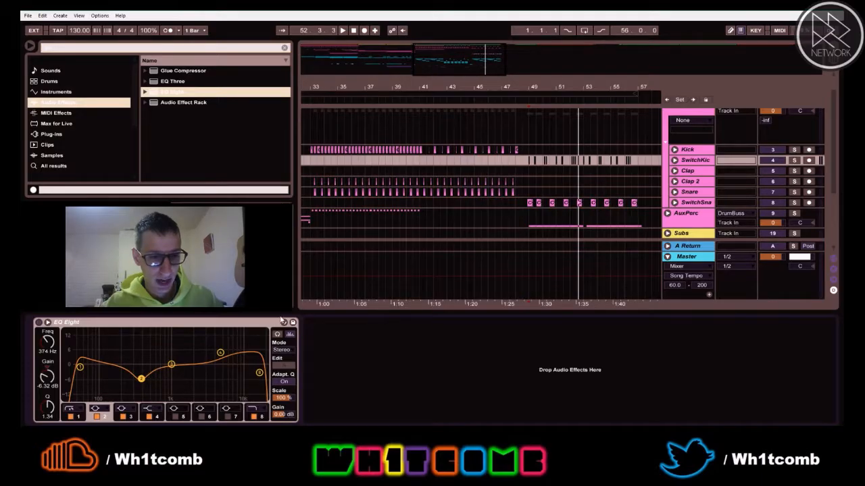
Step: Play the section and sweep band 2 of the SwitchKick EQ as a boost, ending at 5.06 dB, 360 Hz with Q 2.29
key(space)
drag(142, 378, 141, 339)
drag(48, 407, 48, 409)
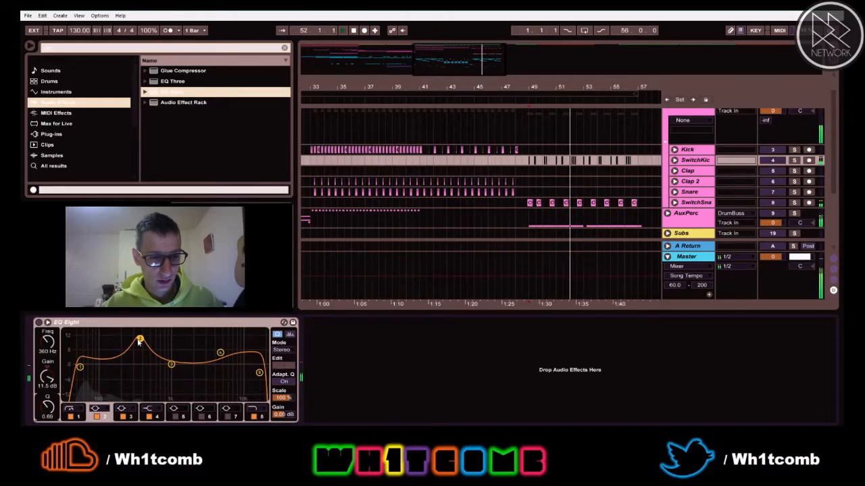
drag(141, 338, 127, 354)
key(space)
drag(47, 407, 47, 388)
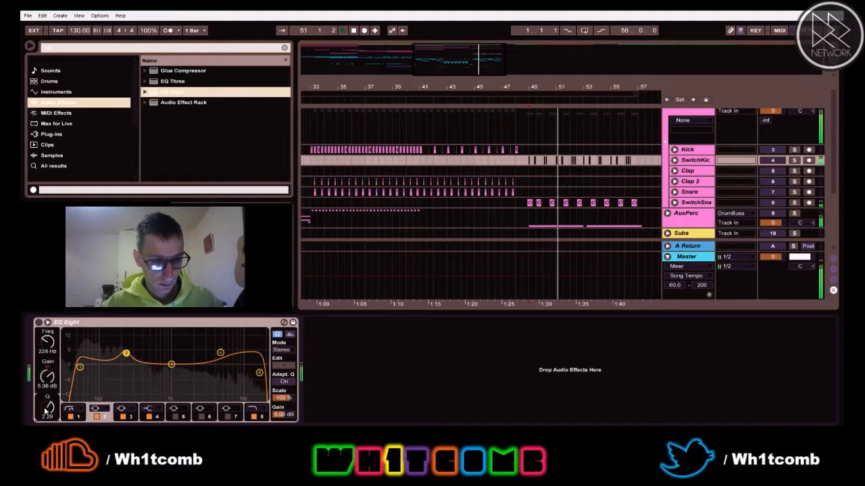
drag(126, 353, 141, 353)
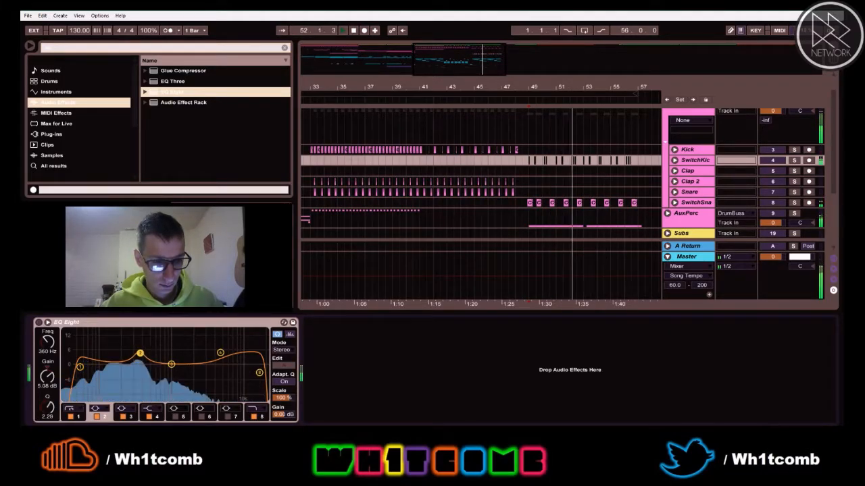
Step: Turn band 2 of the SwitchKick EQ into a narrow 8.57 dB cut at 360 Hz with Q 3.61
key(space)
key(space)
mouse_move(47, 407)
mouse_down()
mouse_move(47, 439)
mouse_move(47, 360)
mouse_move(47, 416)
mouse_up()
drag(47, 377, 47, 375)
drag(53, 411, 53, 414)
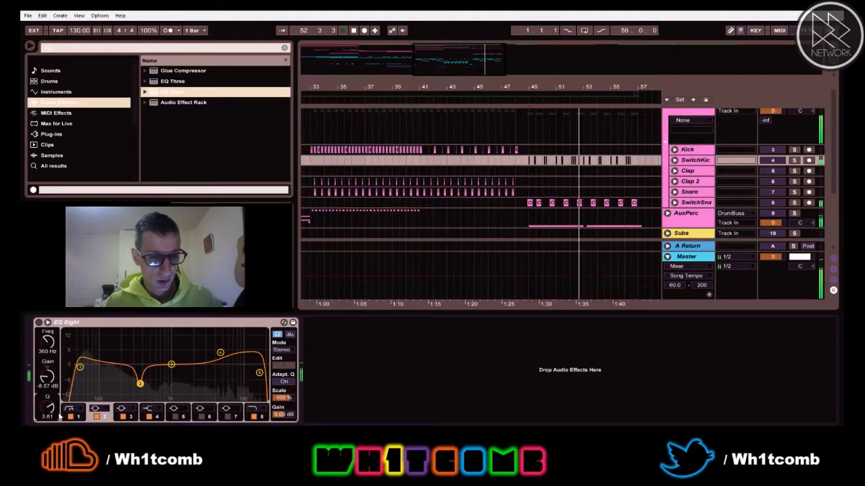
Step: Enable band 5 at 170 Hz with 1.12 dB and Q about 2.5, and boost band 3 by 4.05 dB at 1.83 kHz with Q 1.52
click(177, 409)
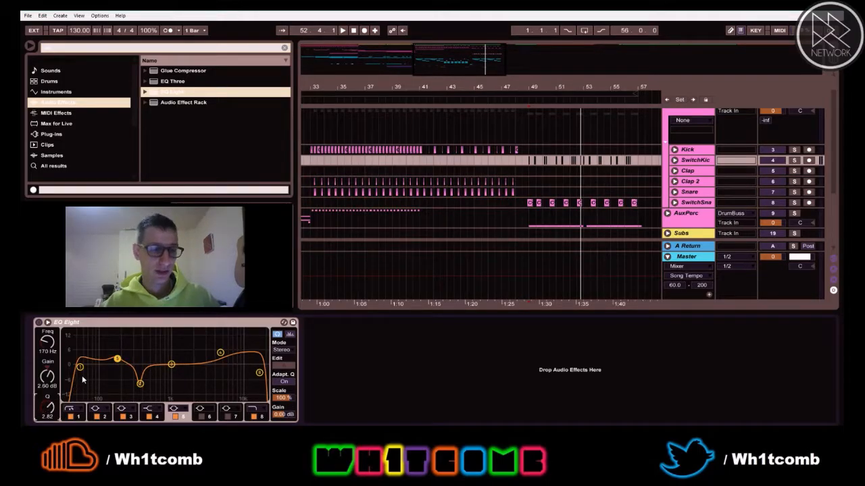
key(space)
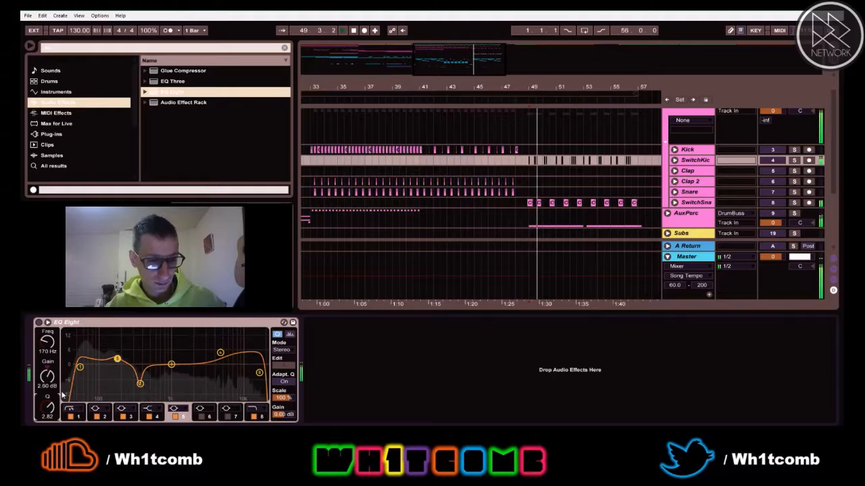
drag(47, 407, 48, 410)
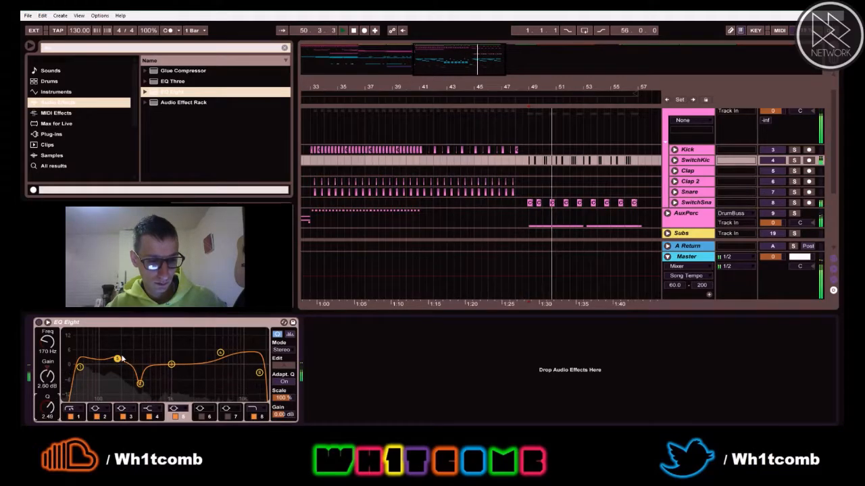
drag(117, 359, 118, 363)
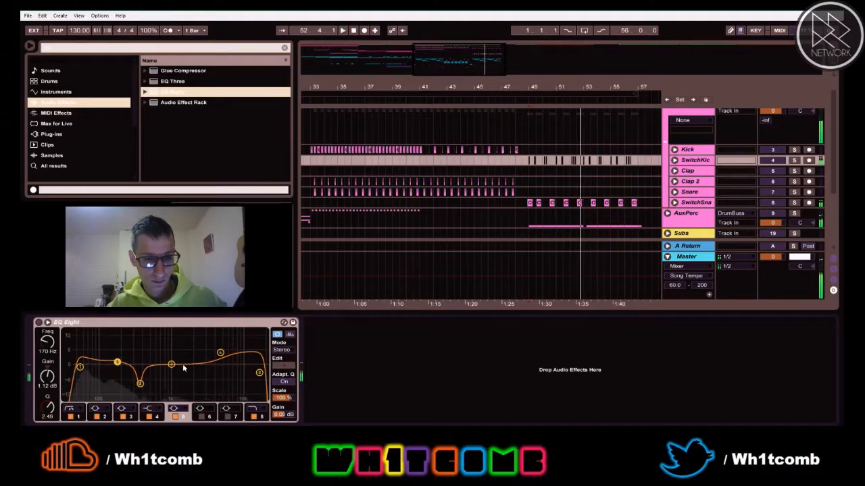
drag(172, 366, 190, 346)
drag(47, 407, 47, 391)
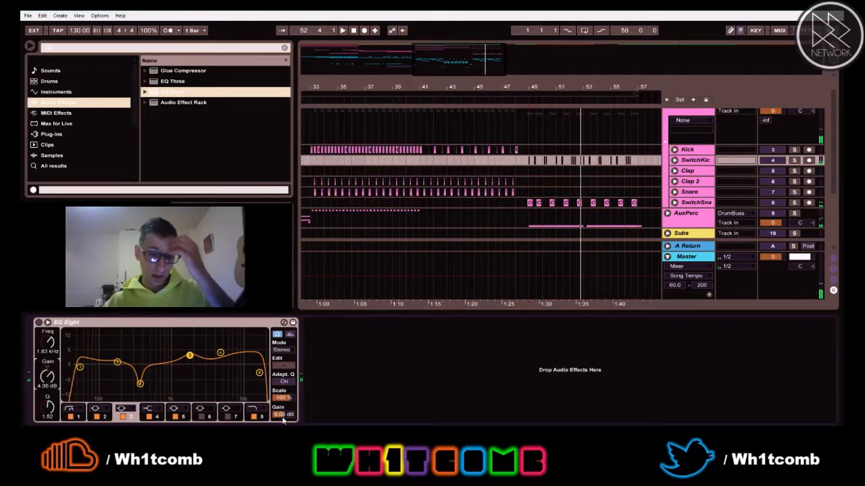
Step: Show the SwitchKick channel in the Session mixer, lower its EQ Eight output gain to -6 dB, and play the section
key(Tab)
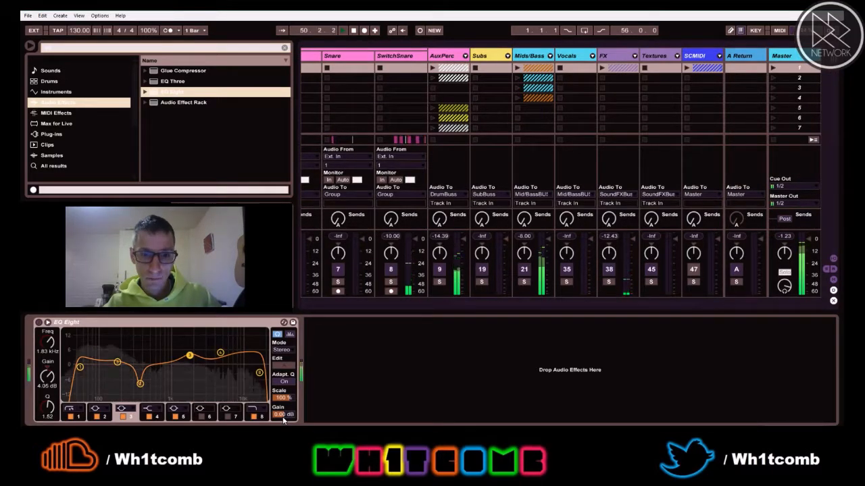
scroll(580, 310, left, 5)
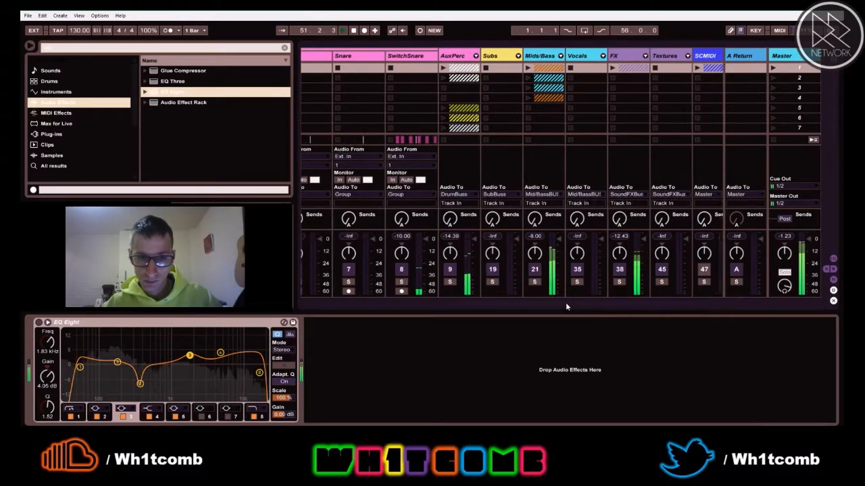
scroll(486, 313, left, 2)
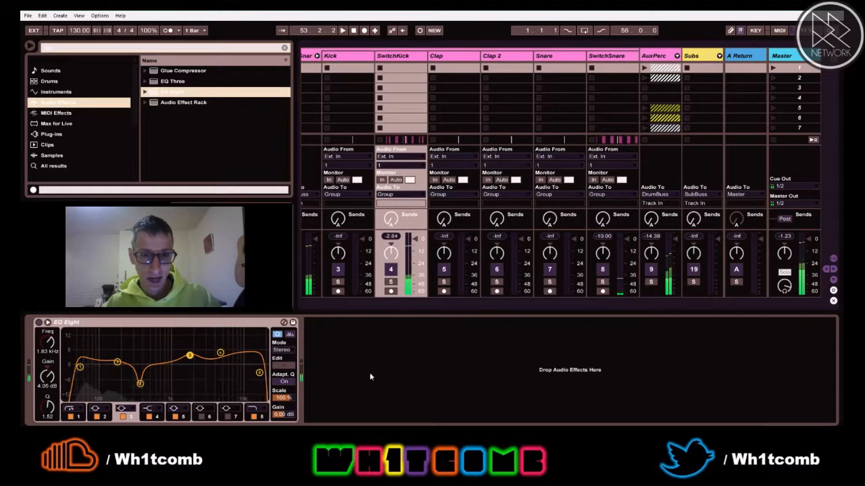
click(283, 416)
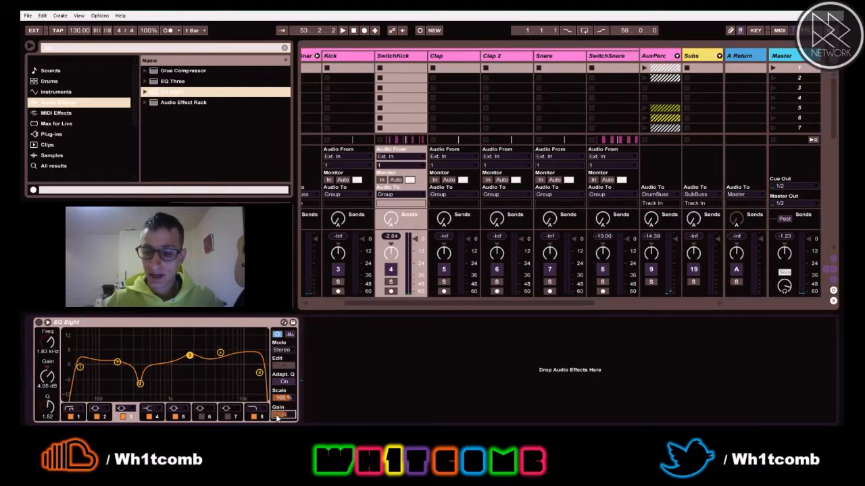
key(space)
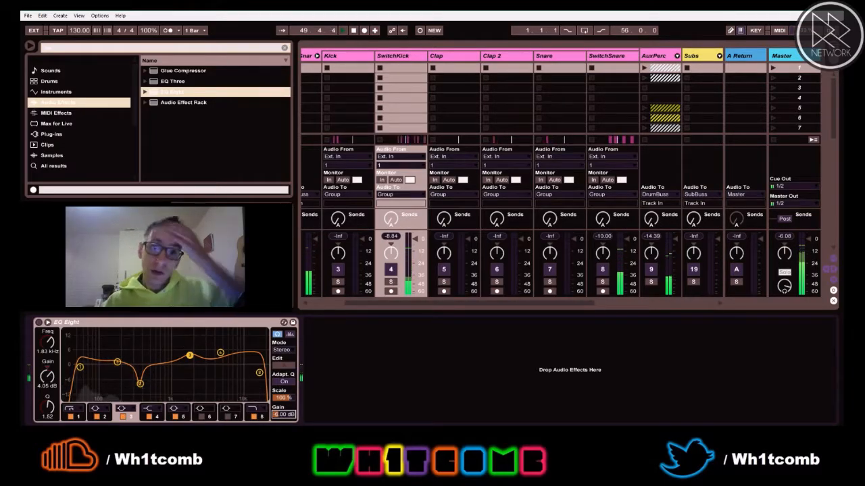
key(space)
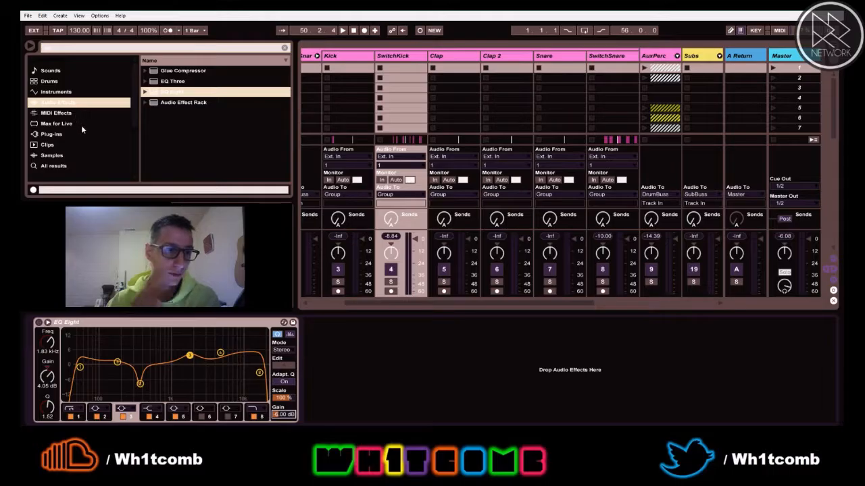
Step: Find the Limiter among the audio effects and add it after the EQ Eight on the SwitchKick track
click(60, 125)
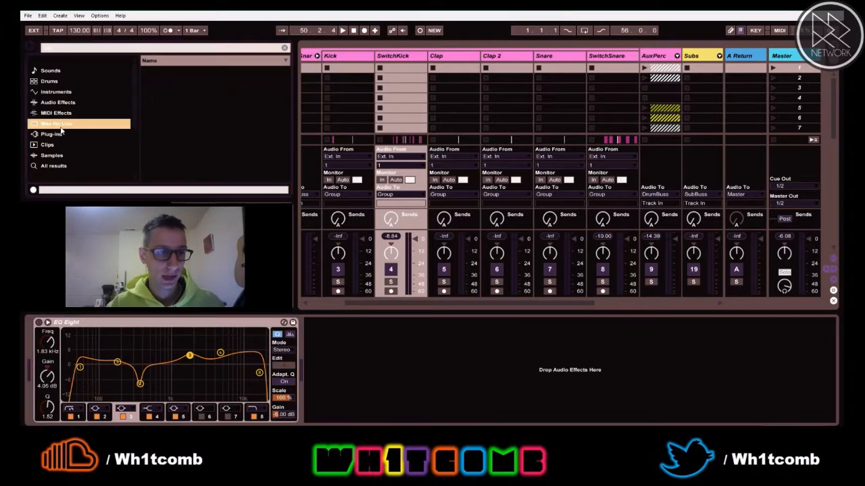
click(49, 92)
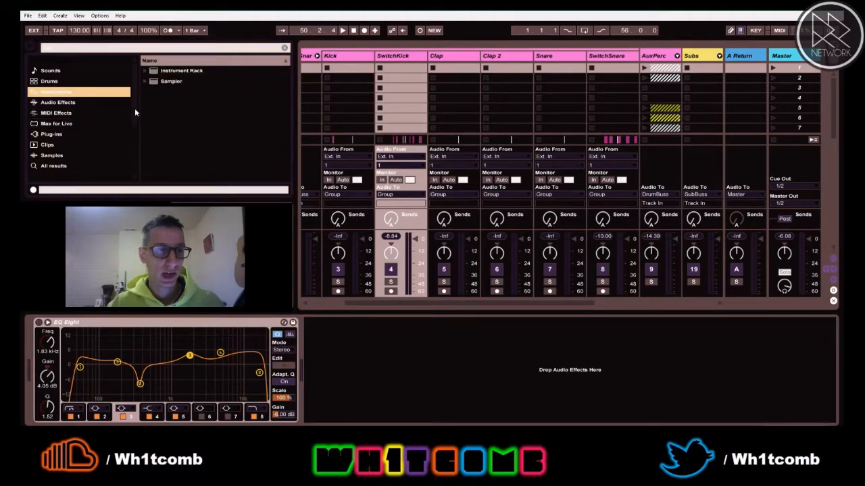
click(284, 48)
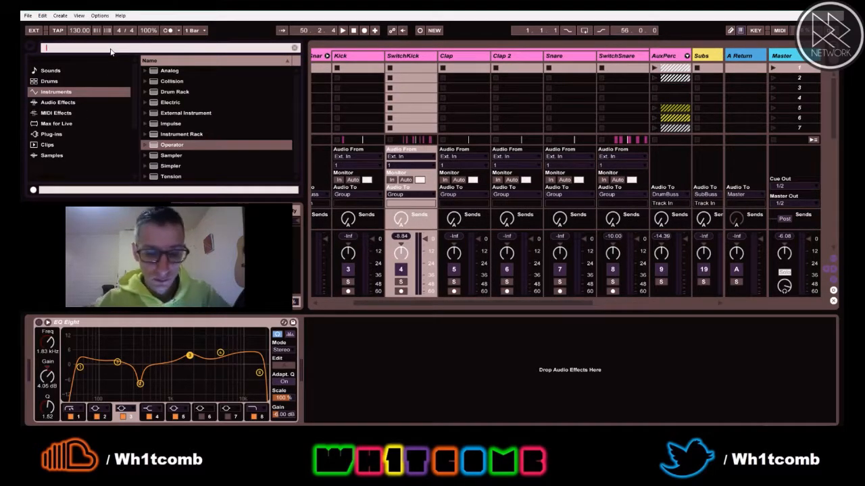
text(uti)
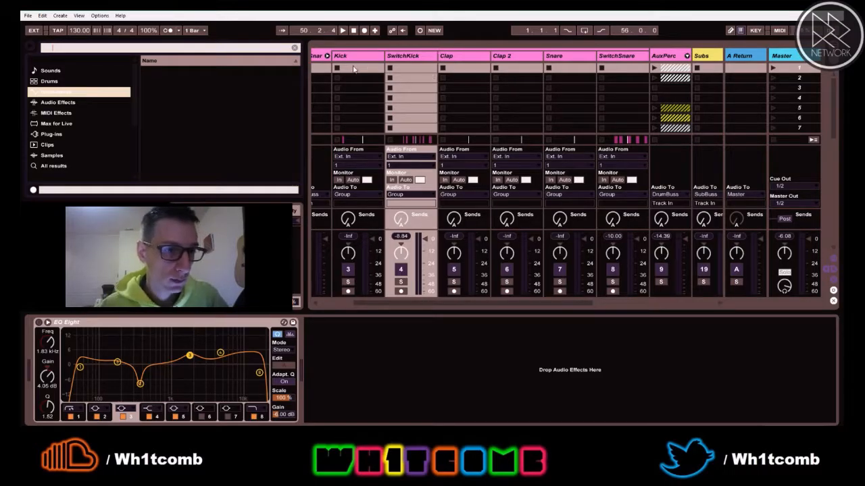
click(58, 103)
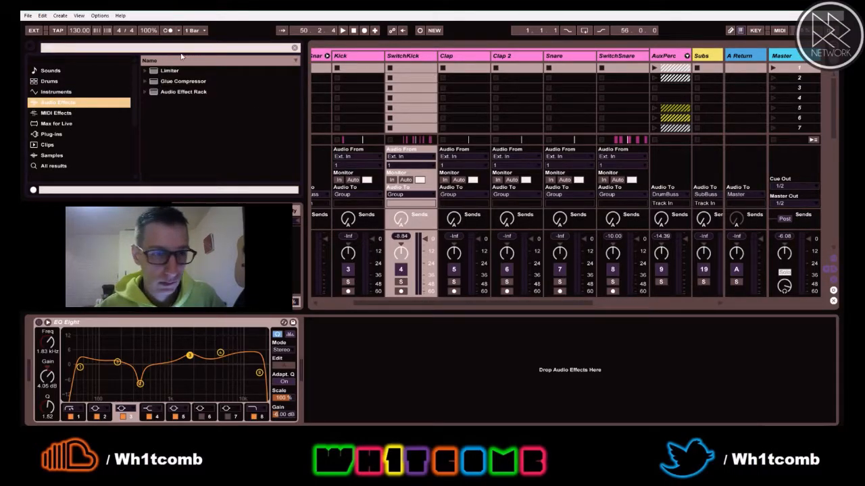
click(170, 71)
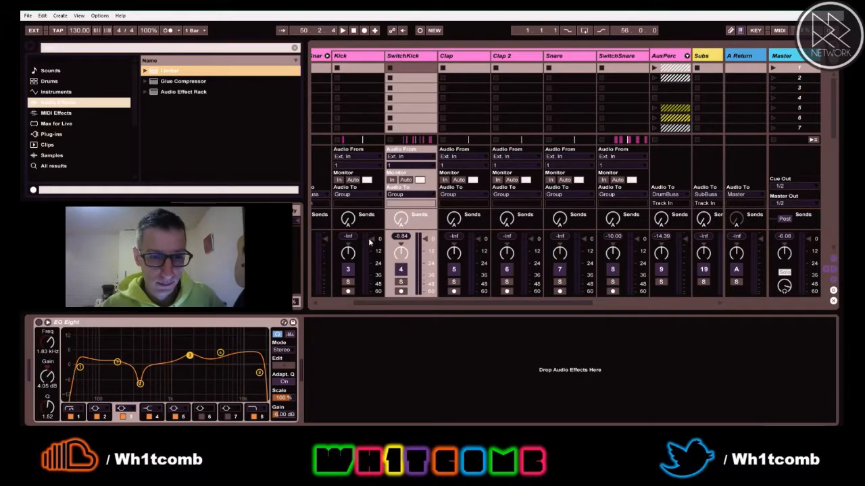
key(Return)
Step: Set the SwitchKick Limiter's ceiling to -8 dB and its gain to 4 dB while playing the section
key(space)
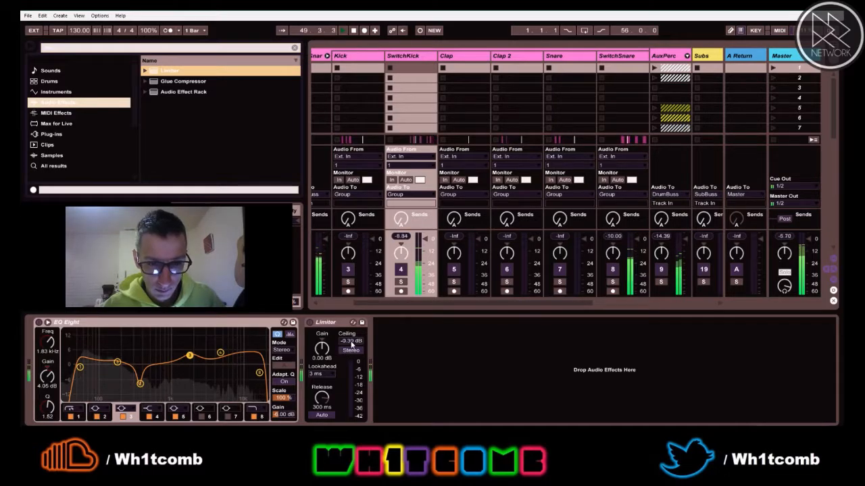
click(350, 342)
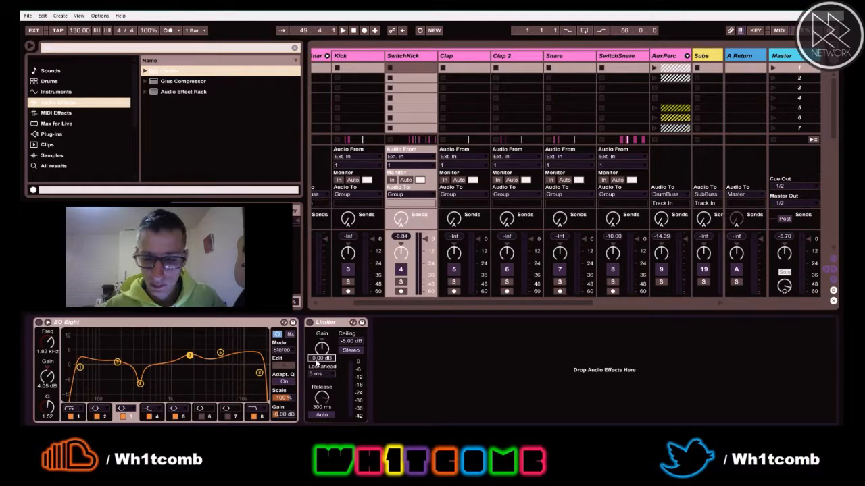
key(Return)
key(space)
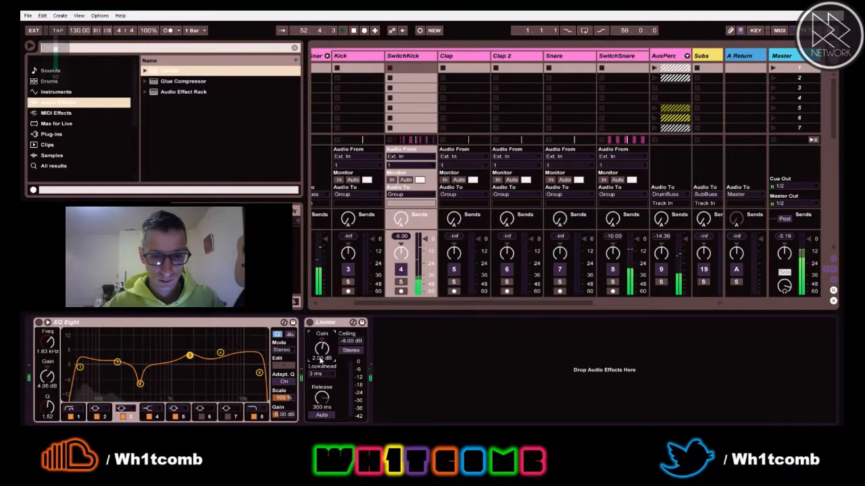
click(321, 359)
text(4)
key(Return)
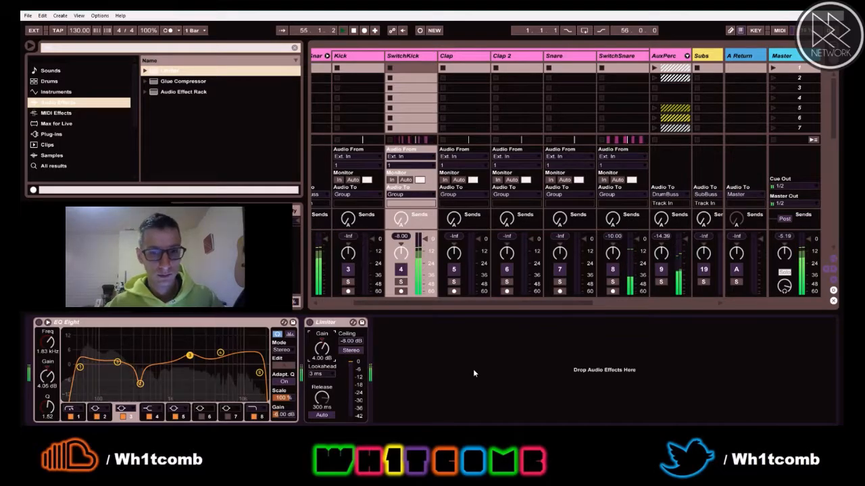
key(space)
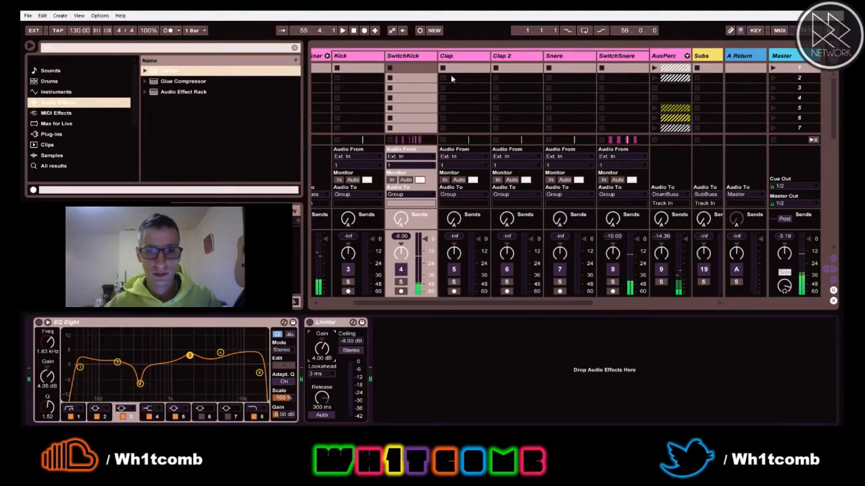
Step: Find EQ Eight among the audio effects and add it to the SwitchSnare track
click(576, 63)
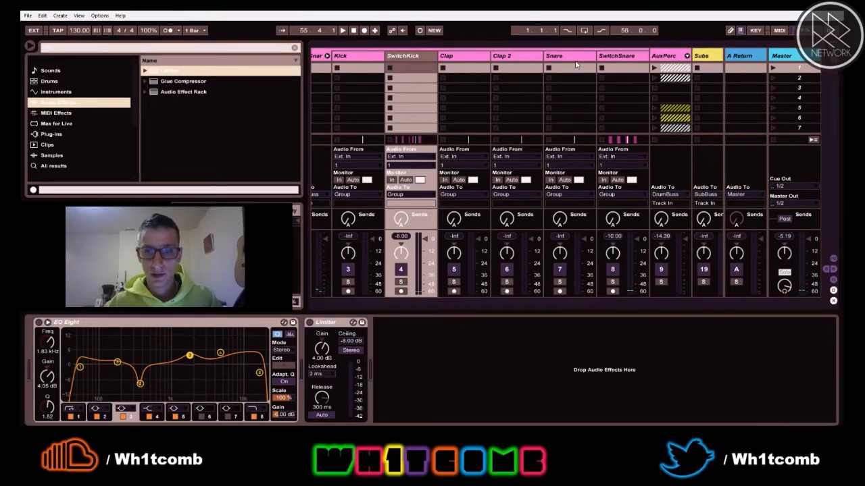
click(614, 58)
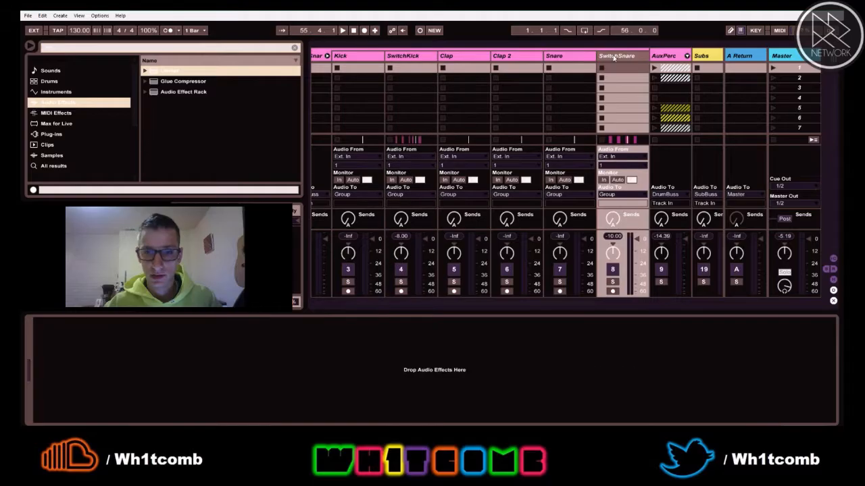
click(247, 51)
text(eq)
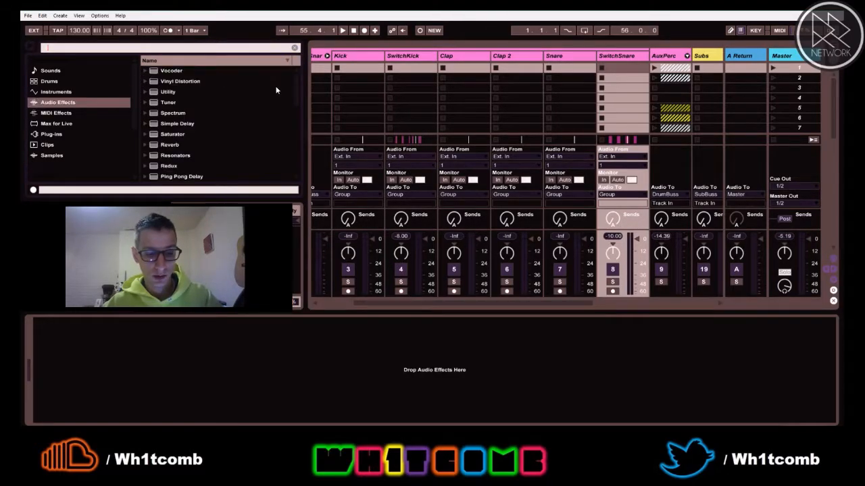
drag(165, 93, 357, 101)
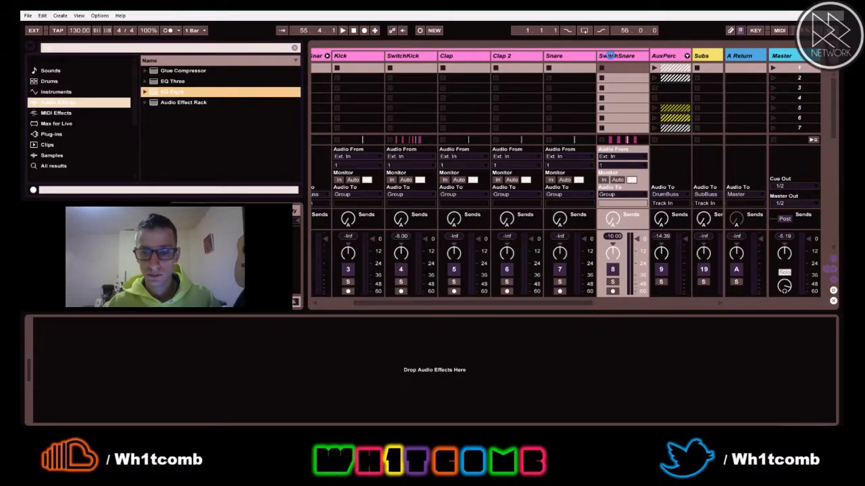
drag(610, 56, 610, 56)
Step: Make band 1 of the SwitchSnare EQ a steep low cut at 129 Hz with Q 0.72 while playing the section
key(space)
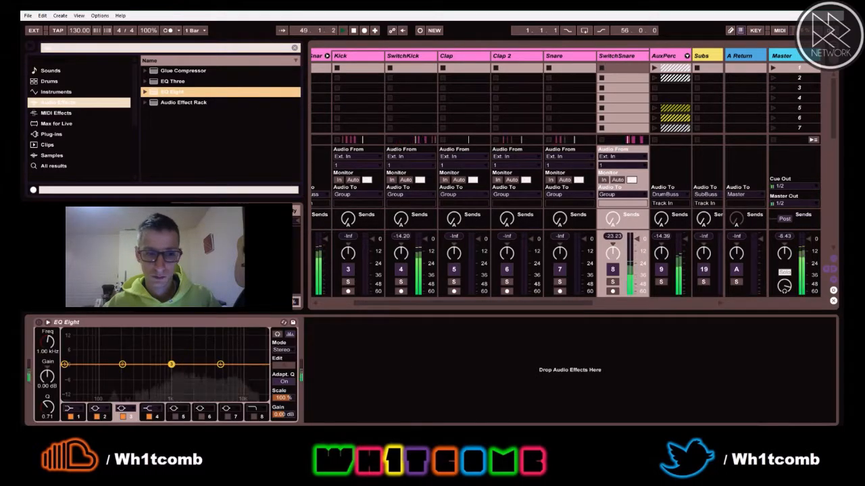
click(66, 365)
key(space)
click(71, 408)
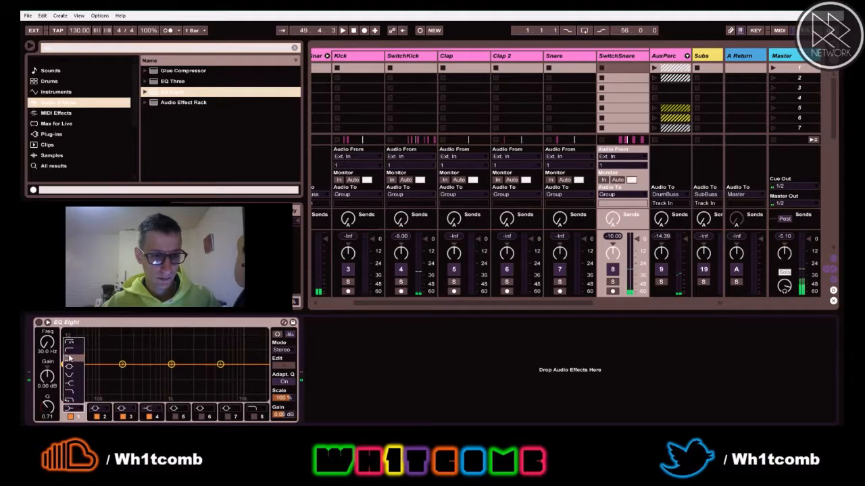
click(72, 350)
key(space)
drag(86, 372, 109, 372)
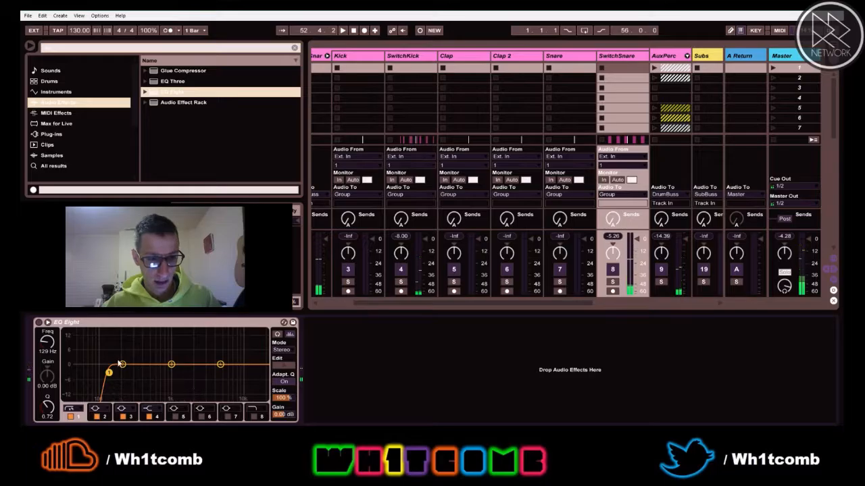
Step: Boost band 2 of the SwitchSnare EQ by 3.10 dB at 150 Hz with Q 1.19
drag(123, 365, 113, 358)
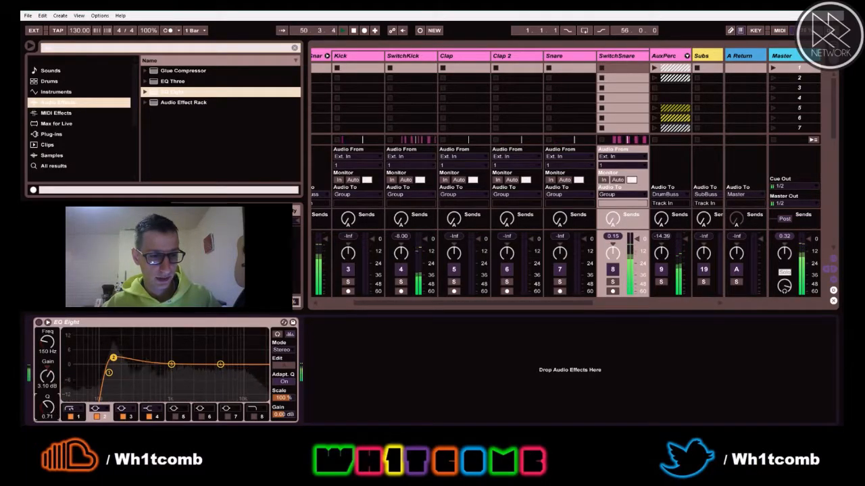
drag(51, 417, 51, 413)
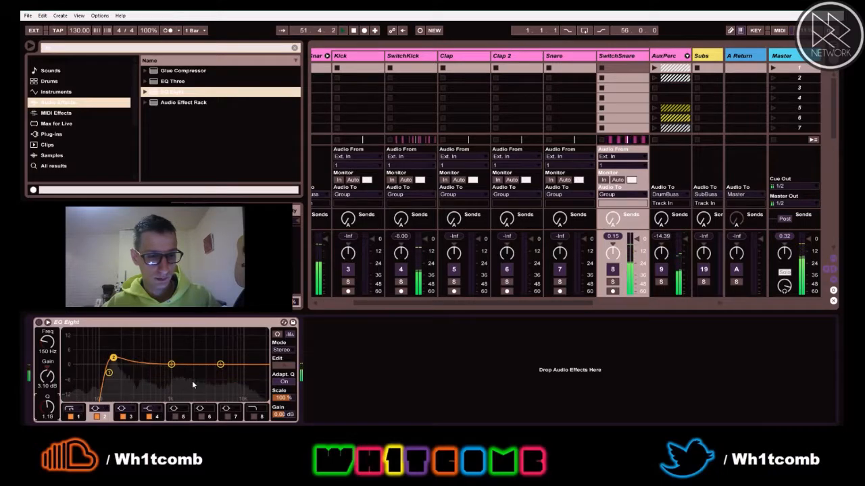
Step: Turn on the band 8 high cut of the SwitchSnare EQ and boost band 3 at 539 Hz with audition mode on
click(258, 417)
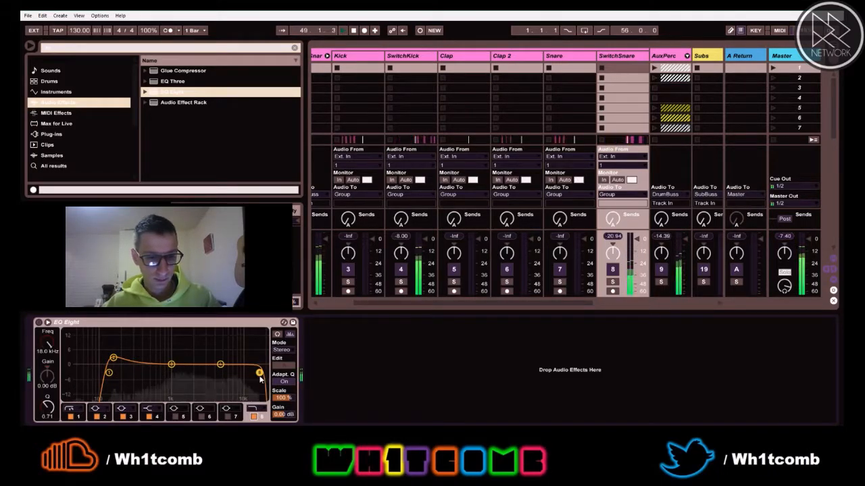
click(171, 365)
drag(172, 366, 152, 341)
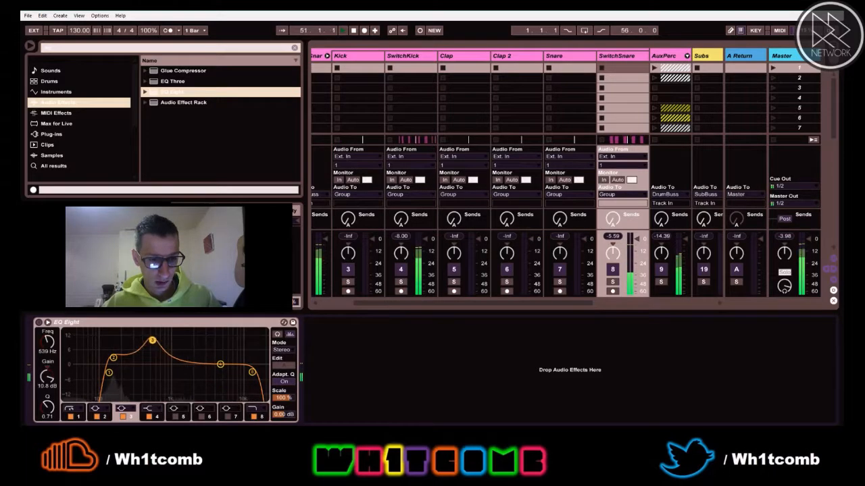
click(277, 334)
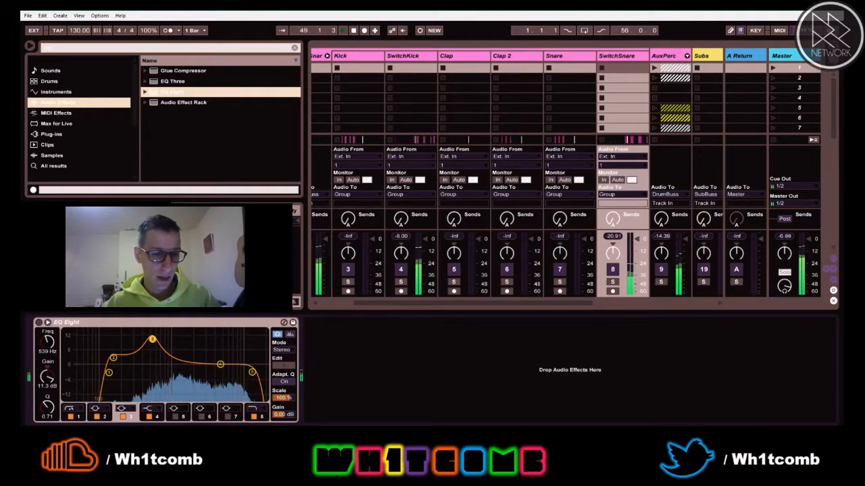
Step: Turn band 3 of the SwitchSnare EQ into a 4.76 dB cut at 433 Hz with Q 1.46
mouse_move(47, 407)
mouse_down()
mouse_move(51, 381)
mouse_move(51, 391)
mouse_up()
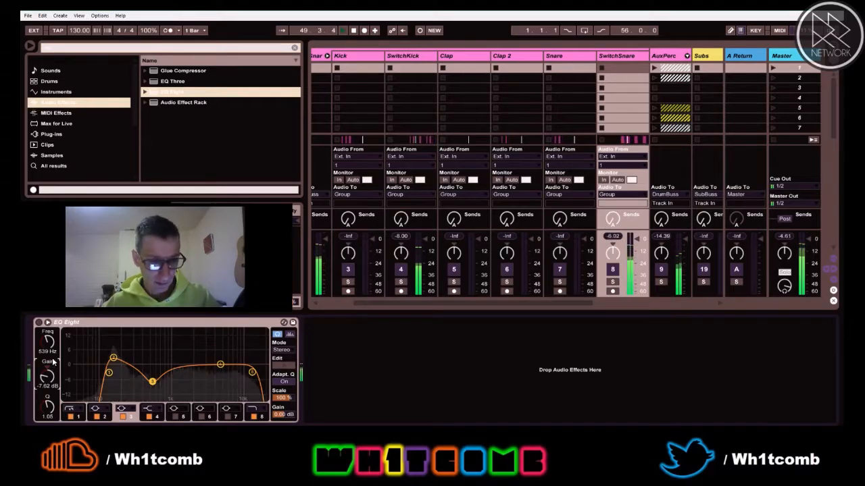
drag(50, 375, 50, 366)
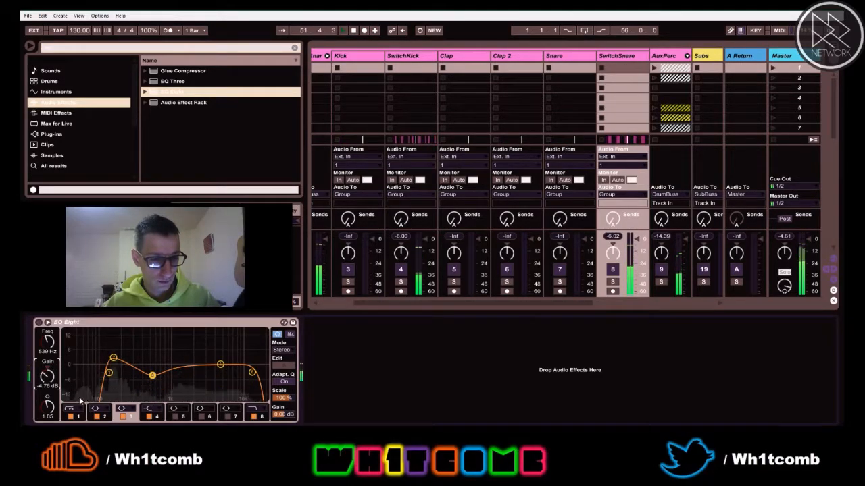
drag(50, 407, 50, 406)
drag(51, 343, 47, 349)
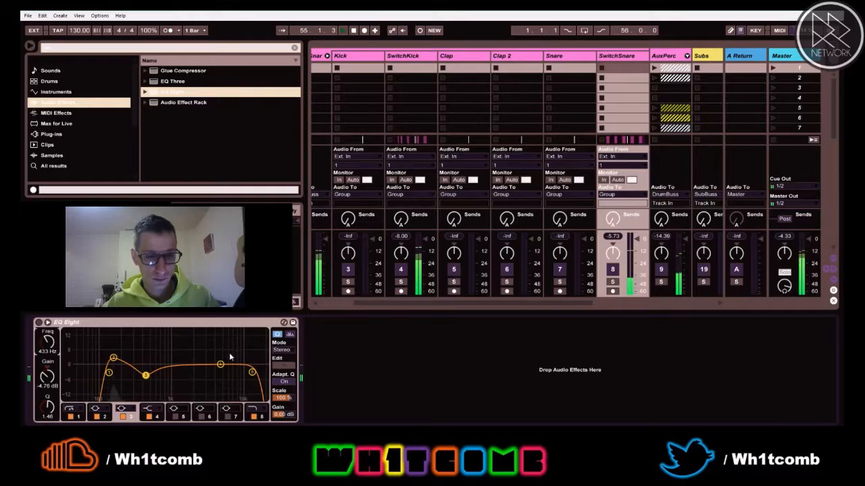
Step: Boost band 4 of the SwitchSnare EQ by 5.08 dB at 5.59 kHz and slightly lower band 2's gain
drag(220, 365, 220, 356)
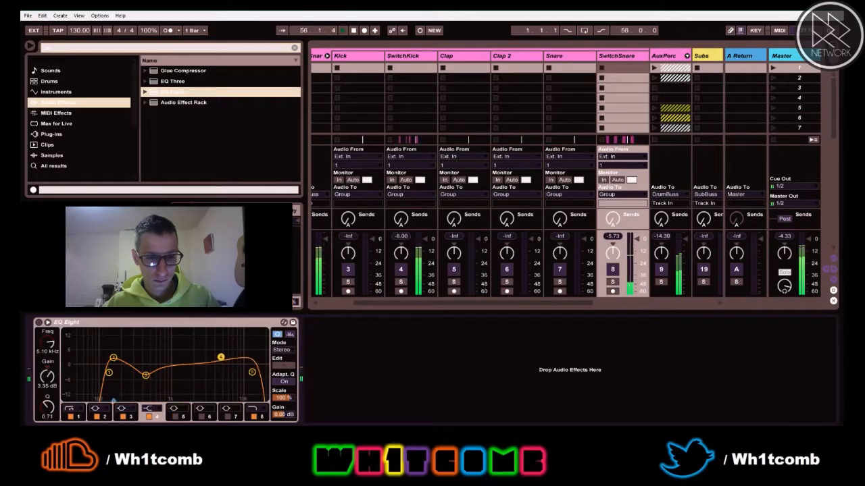
click(113, 357)
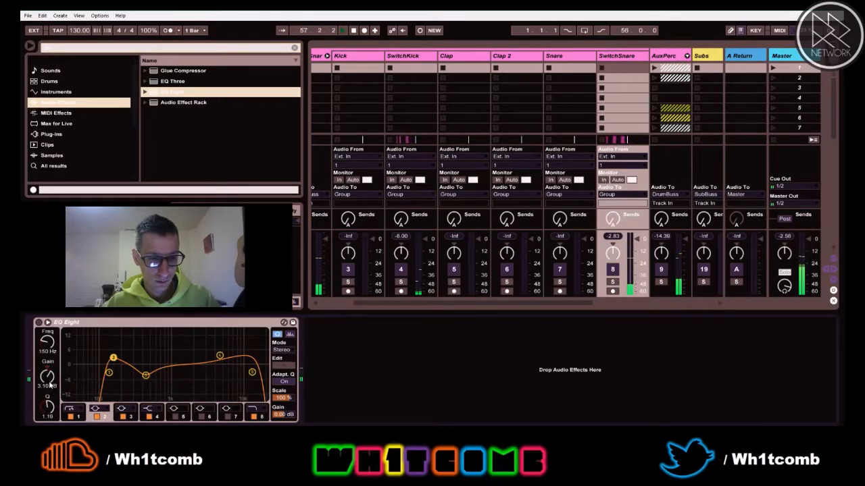
key(space)
drag(220, 356, 223, 353)
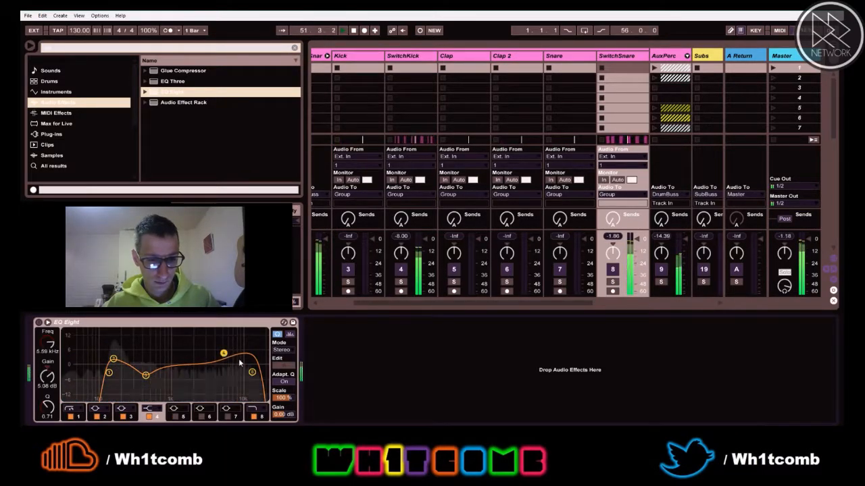
key(space)
Step: Turn on band 6 of the SwitchSnare EQ and boost it by 3.81 dB at 1.64 kHz with Q 1.05
click(201, 417)
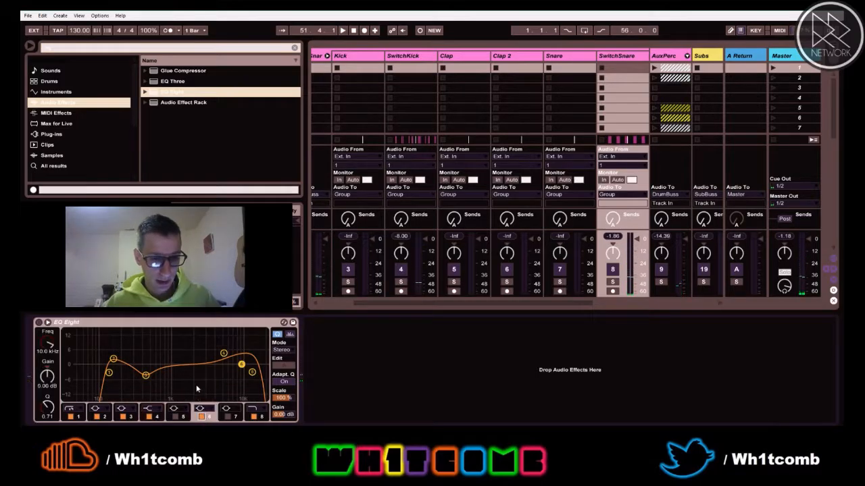
drag(242, 368, 193, 357)
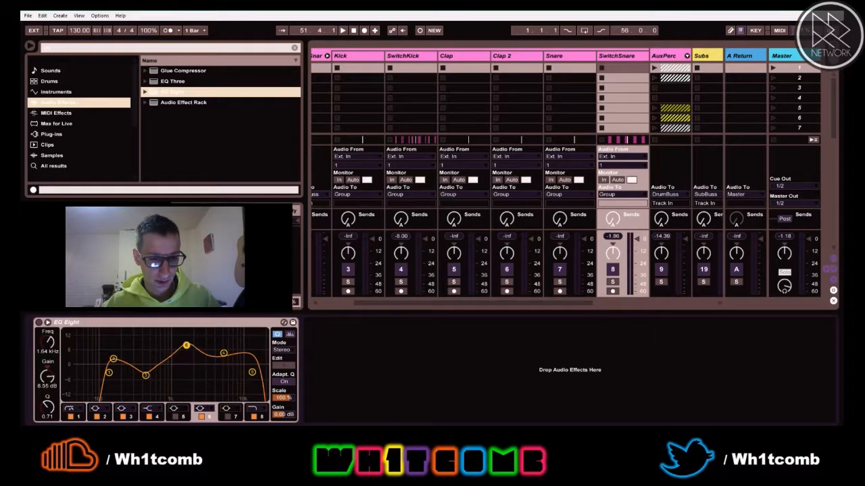
key(space)
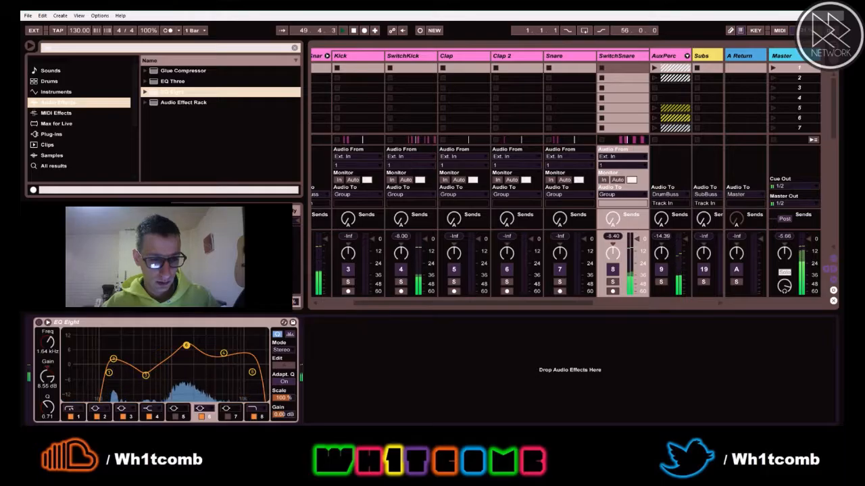
mouse_move(52, 412)
mouse_down()
mouse_move(52, 386)
mouse_move(51, 398)
mouse_up()
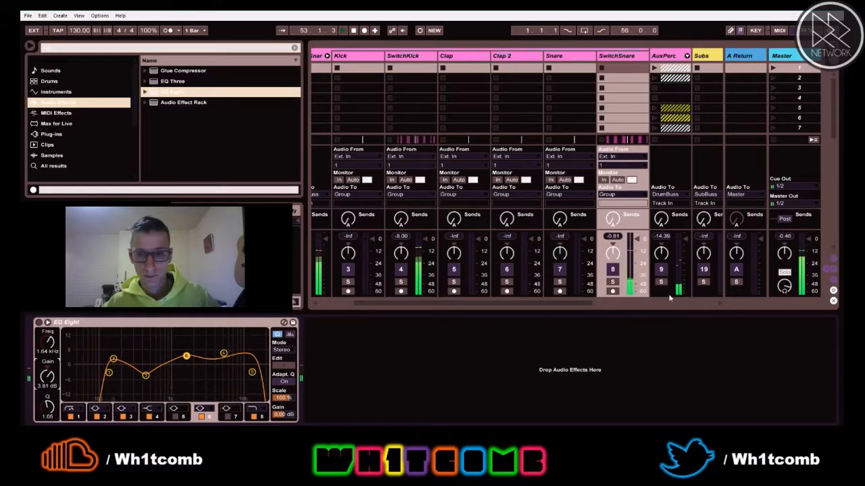
Step: Set the SwitchSnare EQ's output gain to -7 dB and play the section to check the level
click(478, 381)
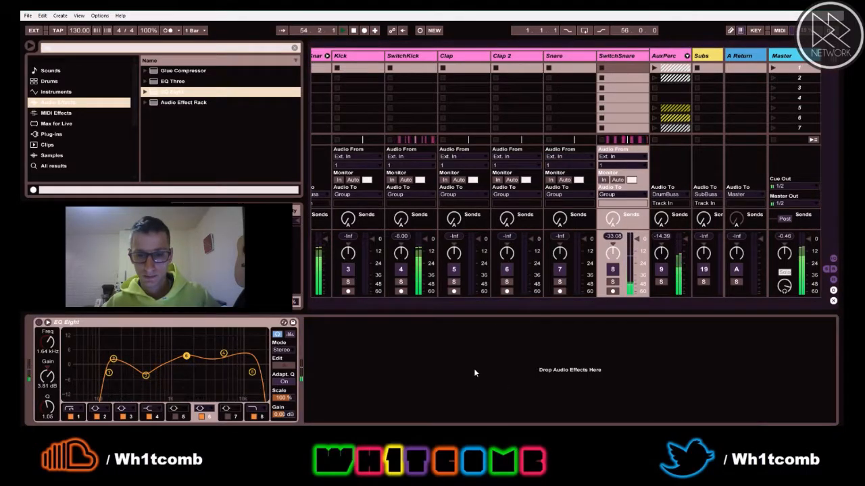
key(space)
click(290, 418)
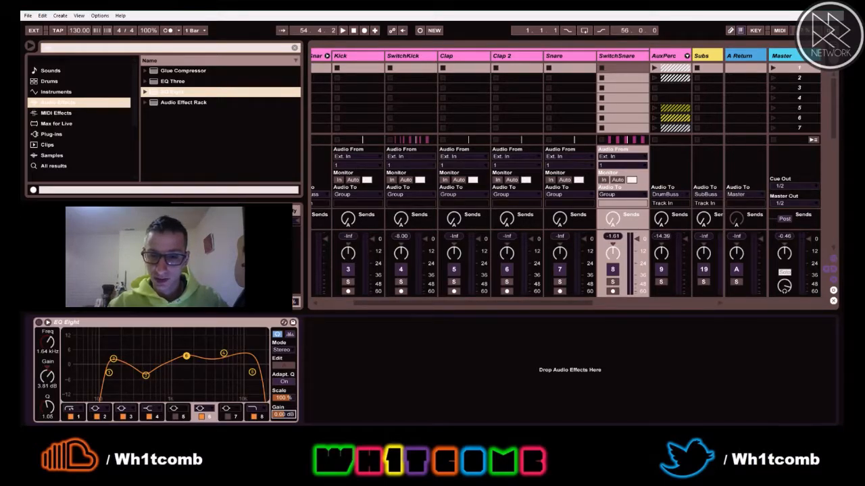
key(space)
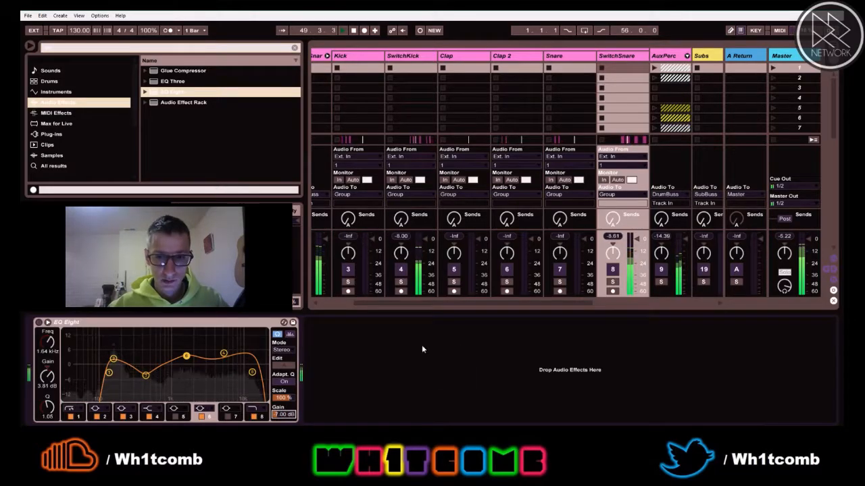
key(space)
Step: Find the Limiter among the audio effects and add it after the EQ on the SwitchSnare track
click(150, 51)
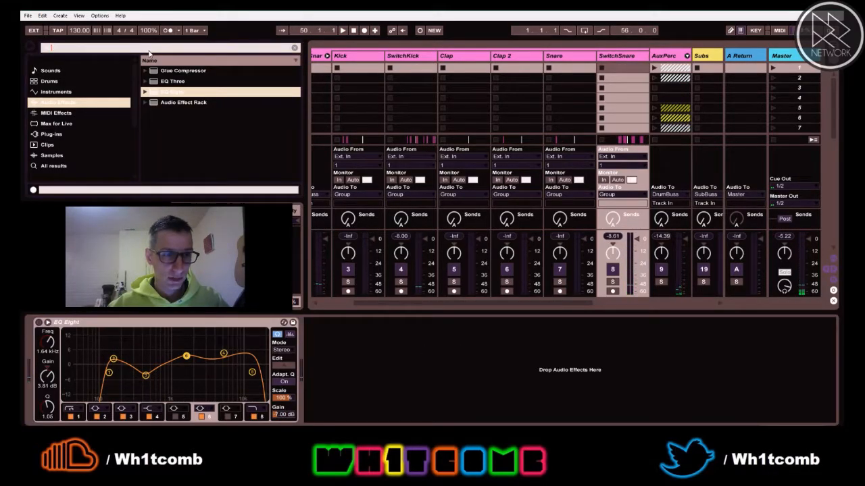
key(Escape)
text(lim)
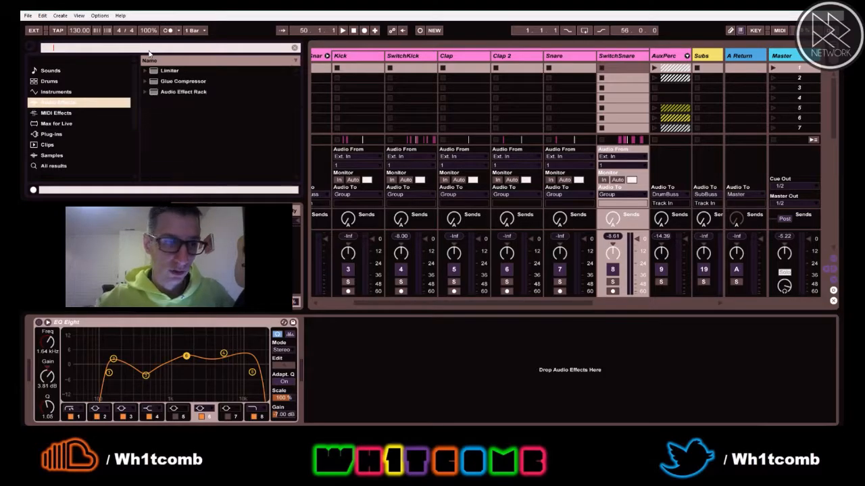
click(161, 71)
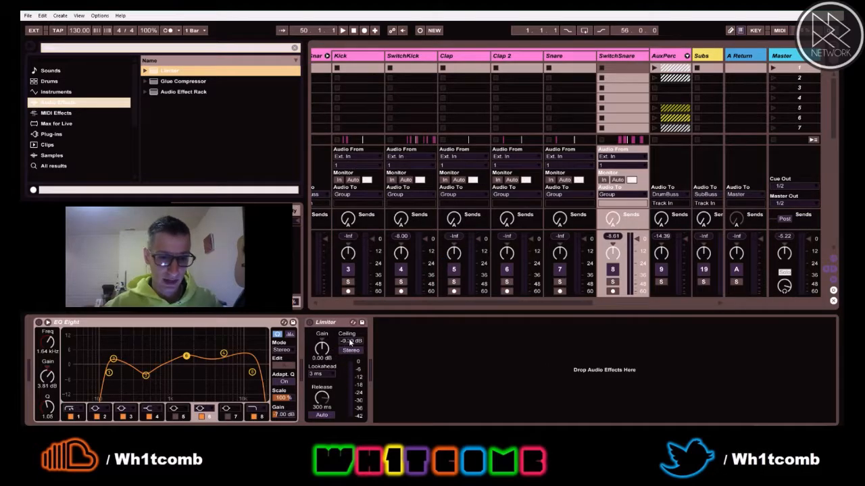
Step: Set the SwitchSnare Limiter's ceiling to -8 dB and raise its gain to 4 dB while playing the section
click(350, 341)
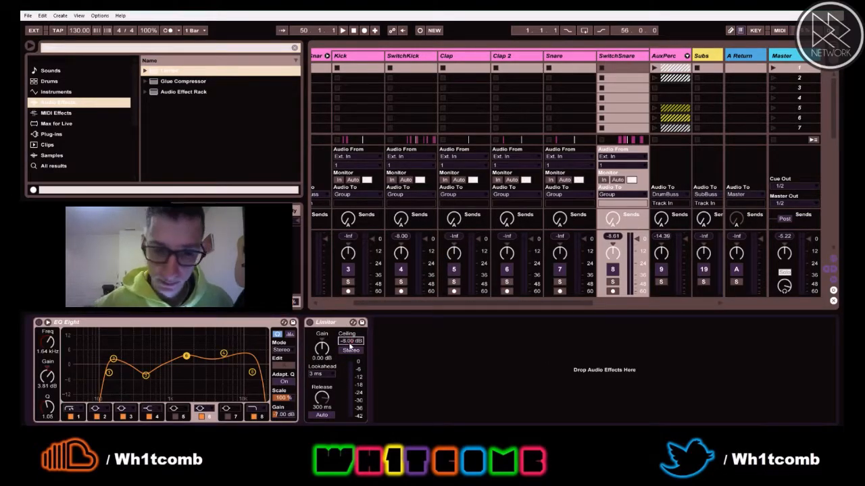
key(space)
click(317, 360)
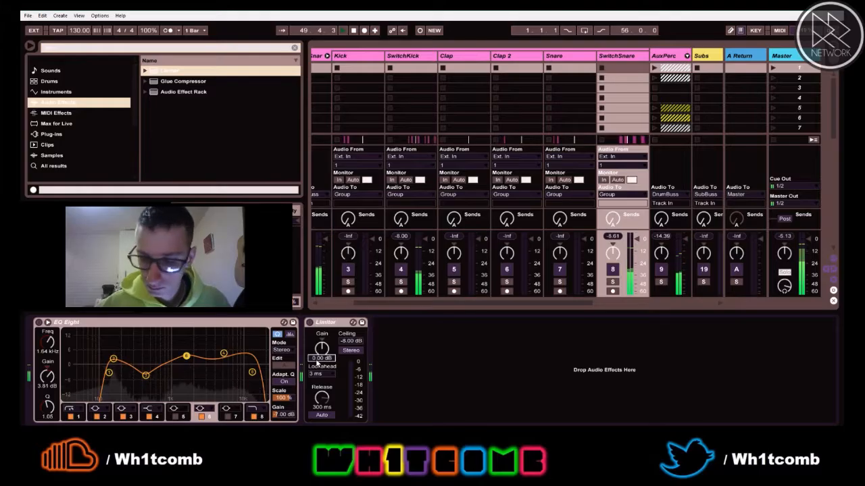
text(2)
key(Return)
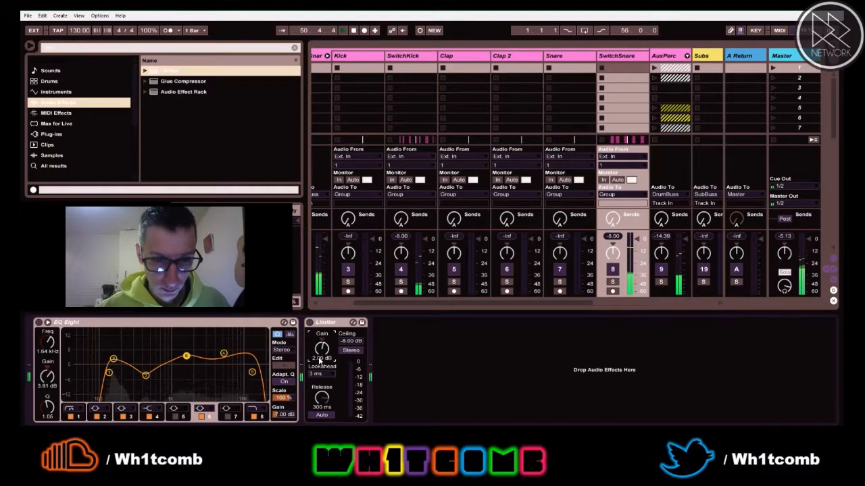
click(320, 359)
text(3)
key(Return)
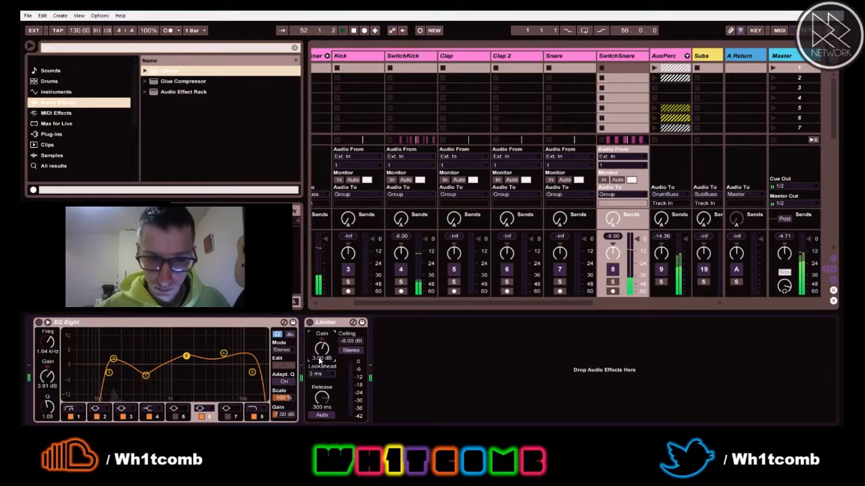
text(4)
key(Return)
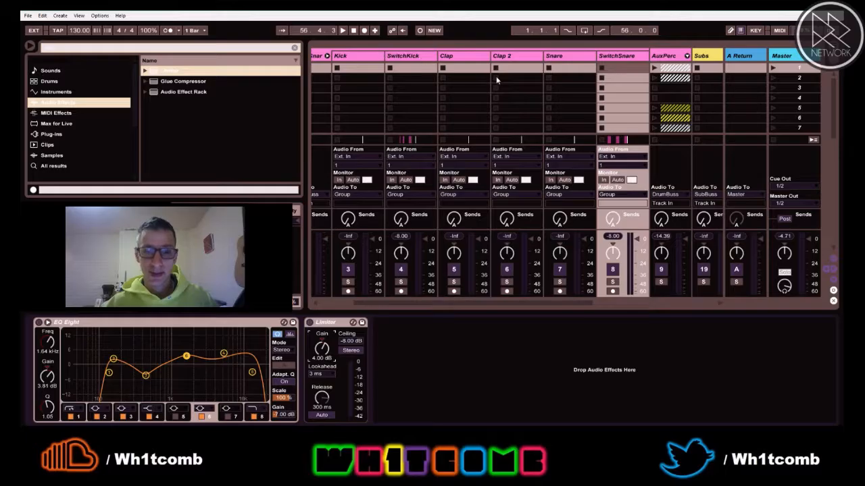
Step: In the Arrangement view, collapse the Kick&Snare group and expand the AuxPerc group
key(Tab)
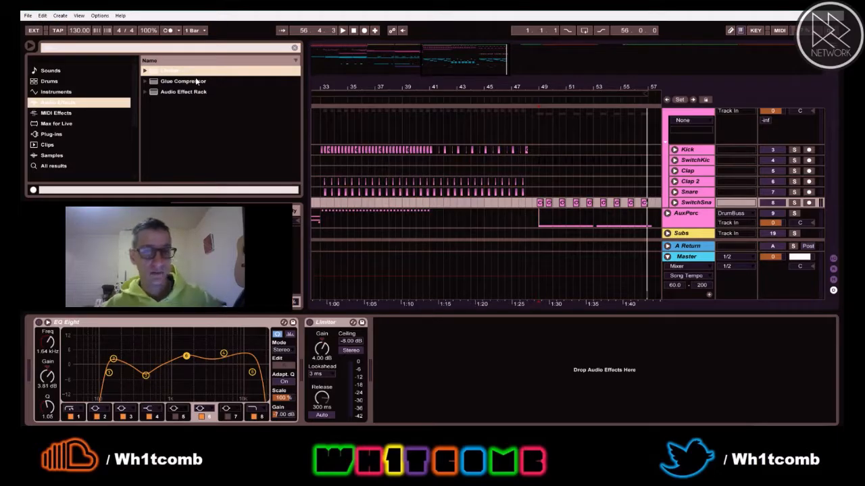
key(space)
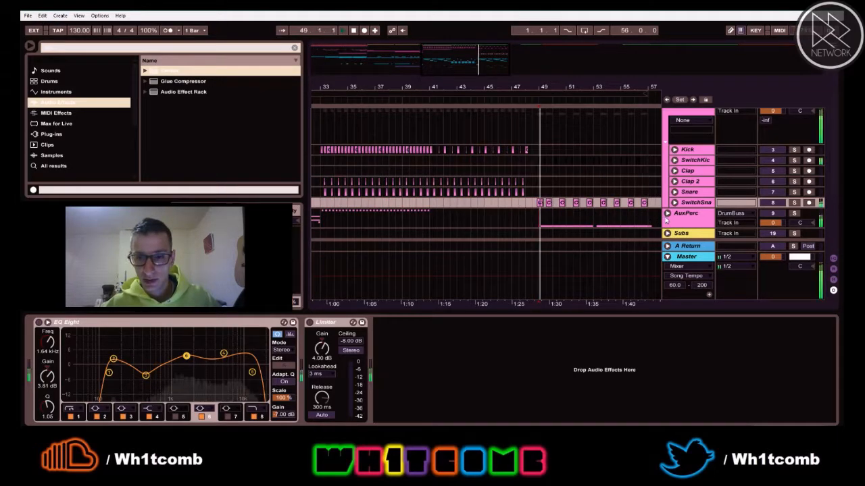
scroll(672, 160, down, 4)
scroll(671, 160, up, 3)
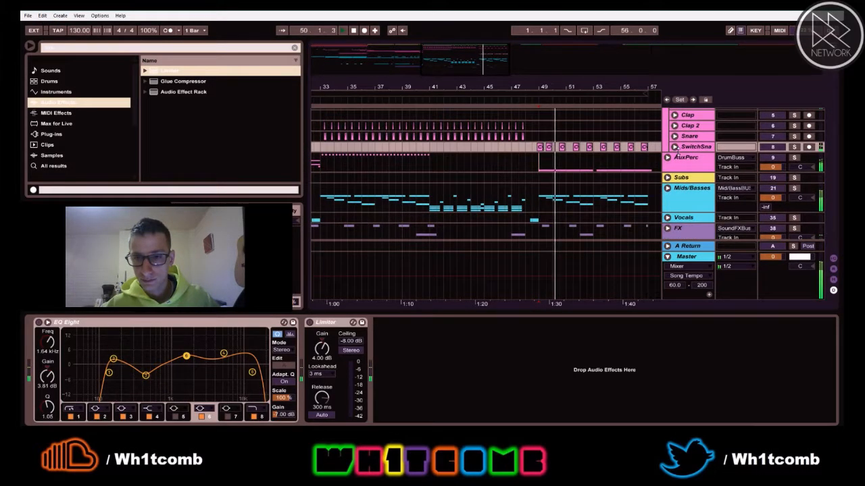
scroll(683, 169, down, 1)
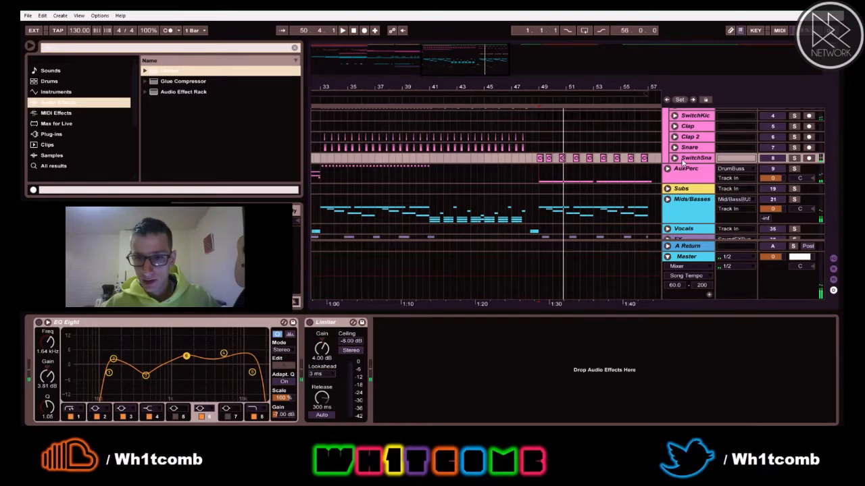
scroll(687, 159, up, 4)
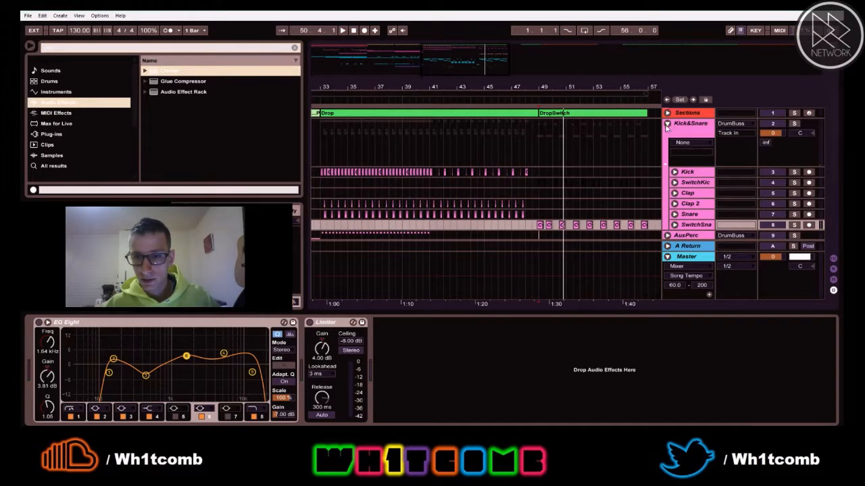
scroll(676, 145, down, 6)
click(668, 122)
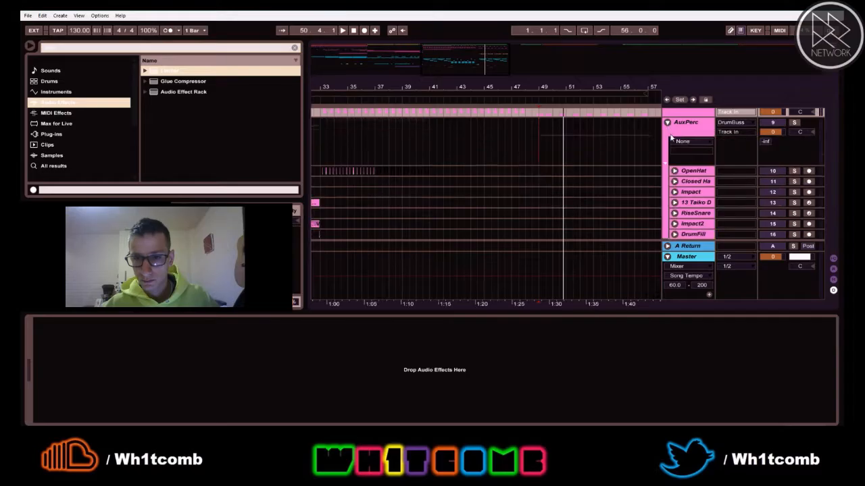
Step: Select the Crash track in the AuxPerc group and play the section from bar 49
scroll(694, 215, down, 1)
click(690, 212)
key(space)
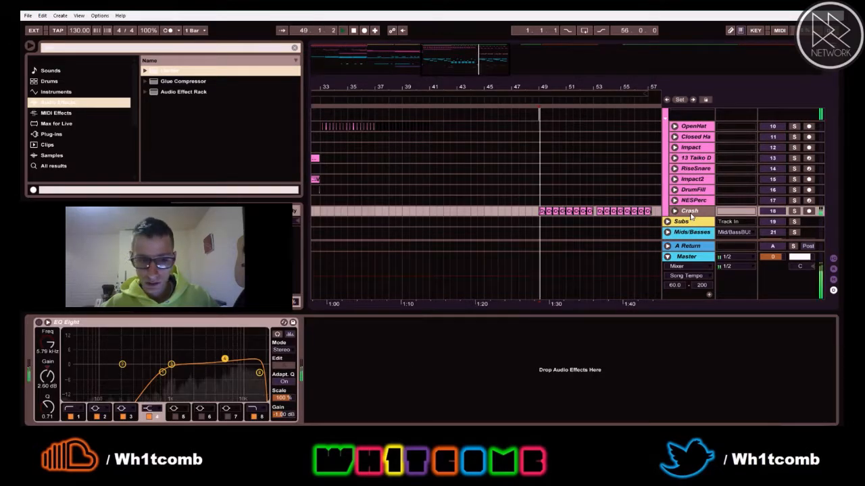
key(space)
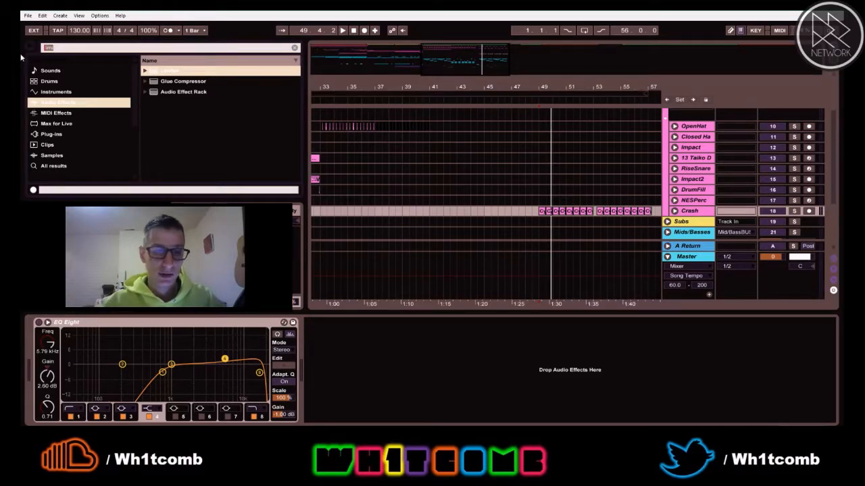
Step: Clear the effect search and add Utility after the EQ Eight on the Crash track
key(BackSpace)
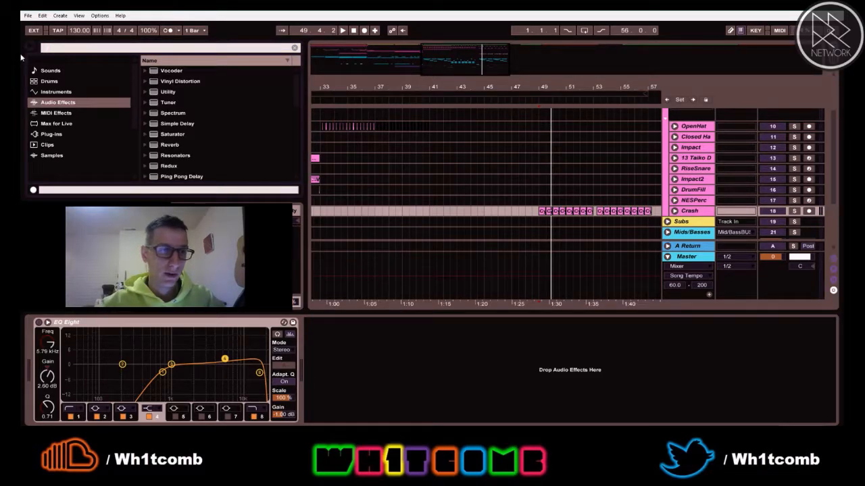
click(166, 93)
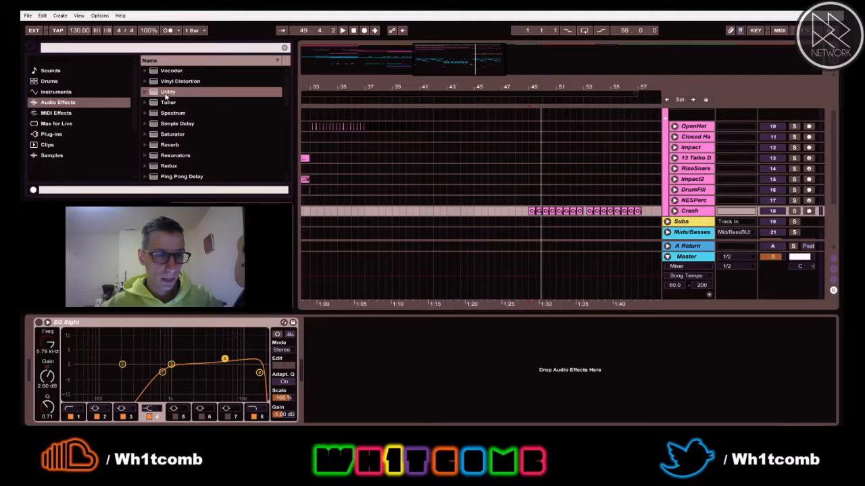
drag(340, 240, 326, 360)
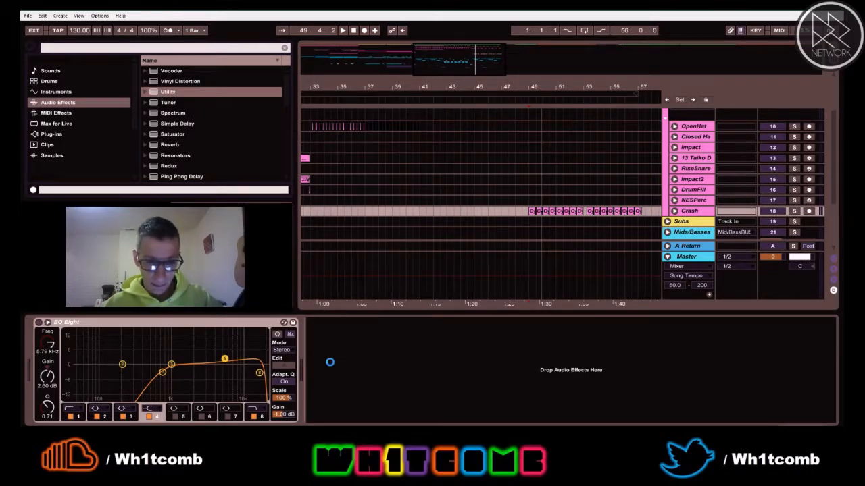
Step: Try a stereo width of 150% on the Crash track's Utility and play the section to compare
drag(340, 398, 326, 383)
key(space)
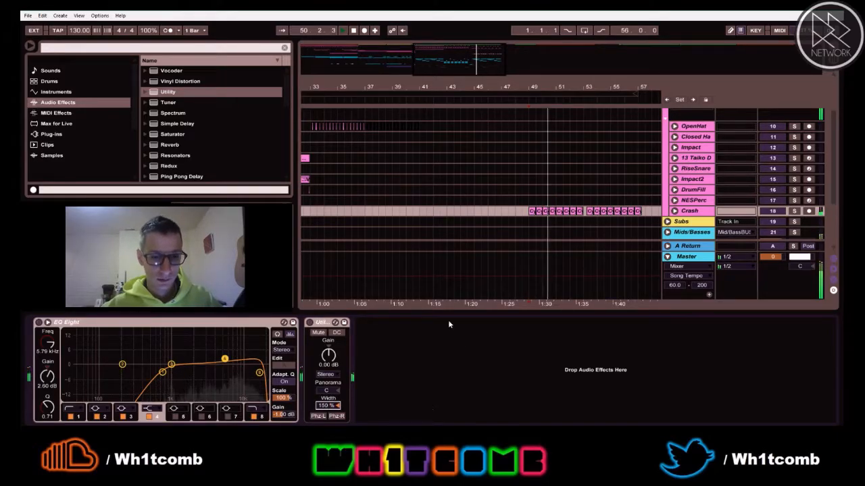
key(space)
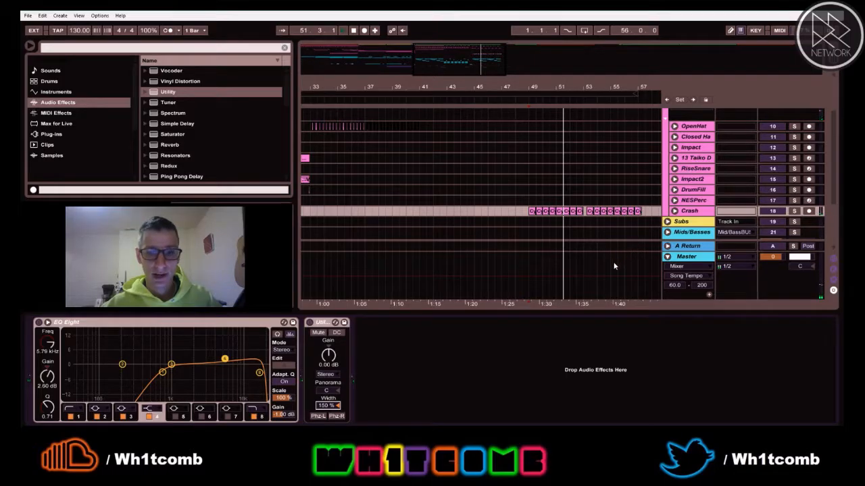
key(space)
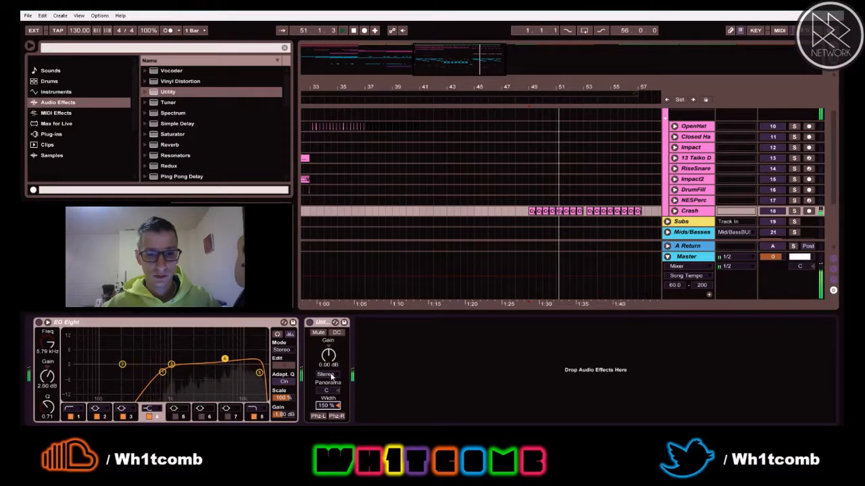
Step: Set the stereo width of the Crash track's Utility to 140% and replay the section from bar 49
click(329, 407)
text(140)
key(Return)
key(space)
key(space)
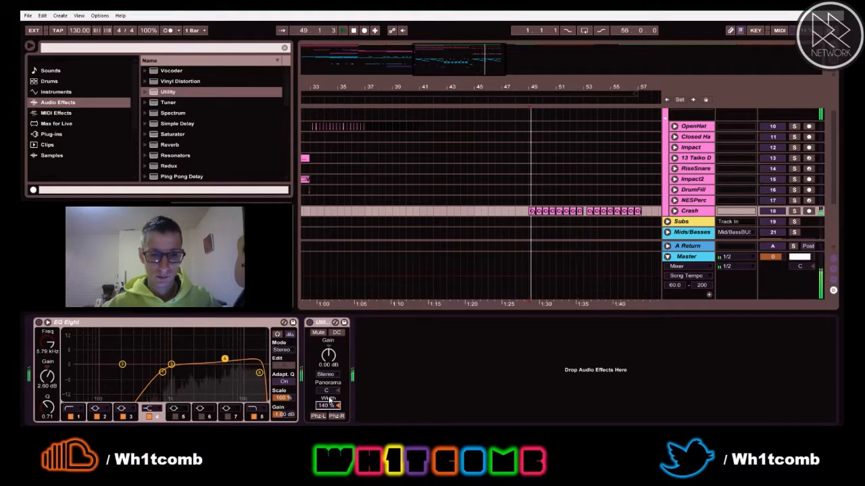
Step: Fold the Crash track's EQ Eight and Utility devices and collapse the AuxPerc group in the zoomed-out arrangement
double_click(327, 323)
double_click(160, 322)
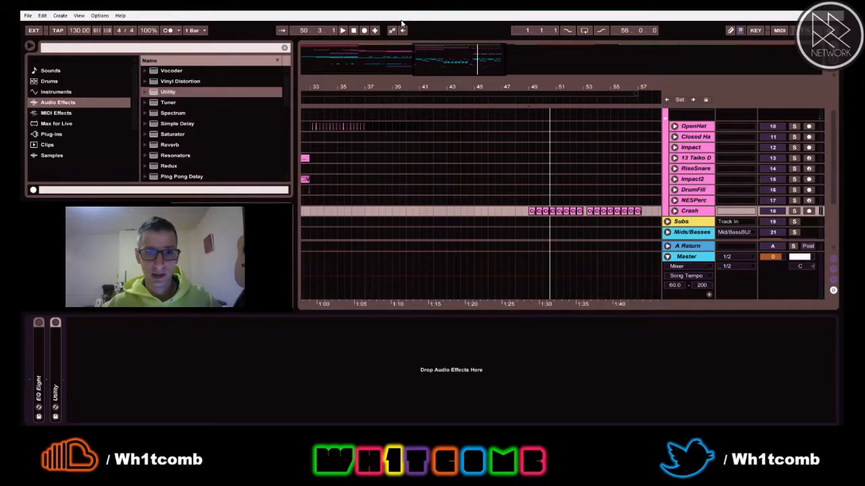
drag(455, 59, 456, 40)
scroll(722, 209, up, 5)
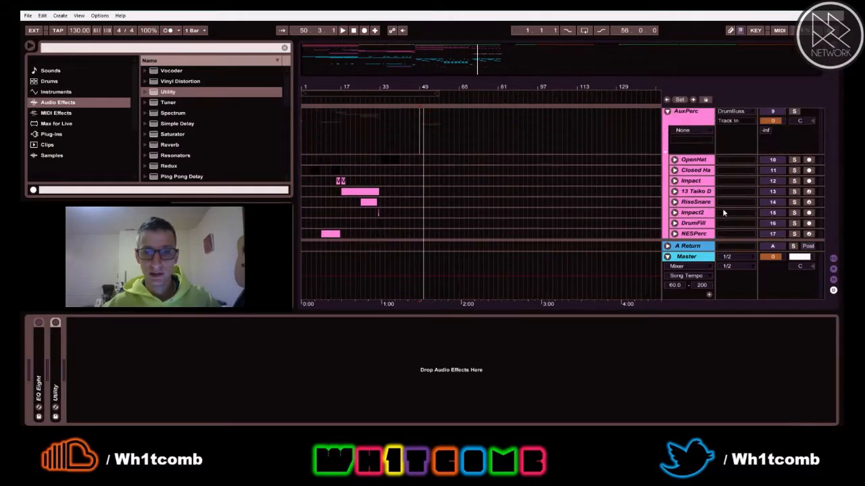
click(668, 133)
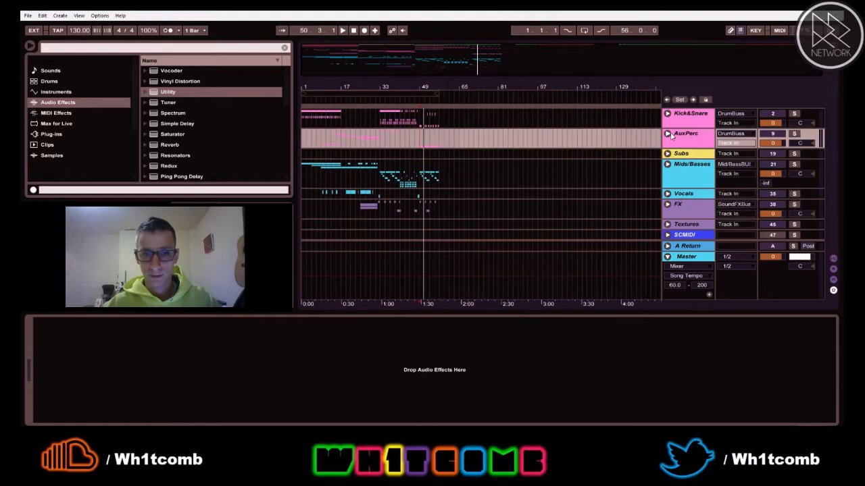
Step: Play the arrangement from bar 29 with the Mids/Basses group selected
scroll(587, 156, down, 1)
click(379, 170)
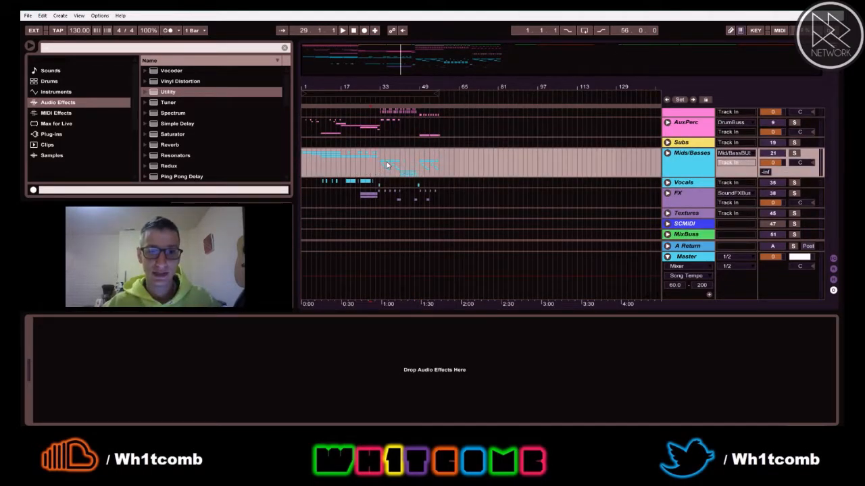
click(382, 161)
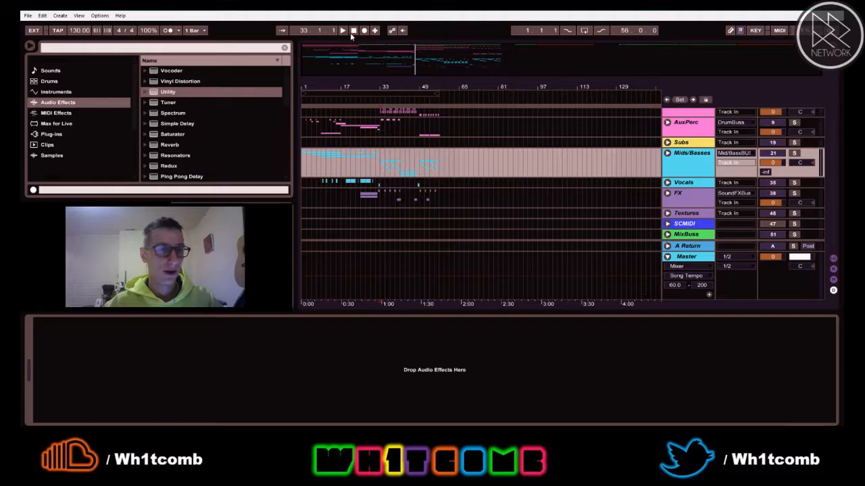
key(space)
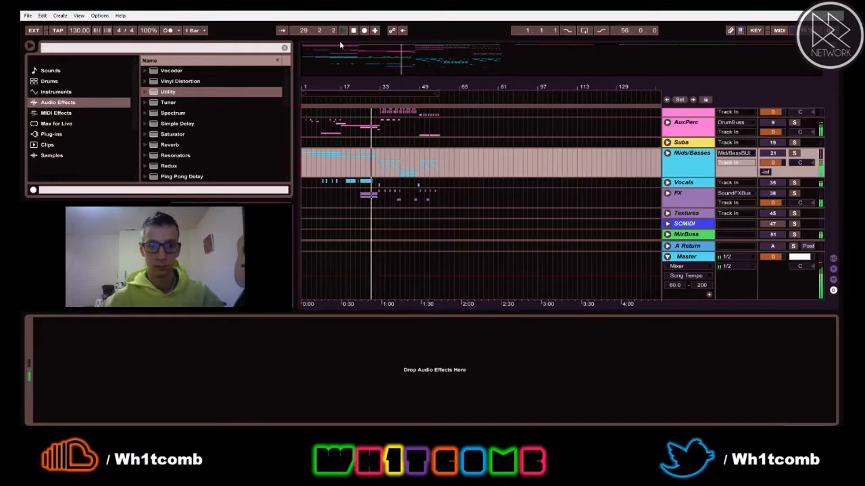
key(space)
Step: Play the arrangement from bar 17 to listen to the breakdown percussion
scroll(651, 148, up, 2)
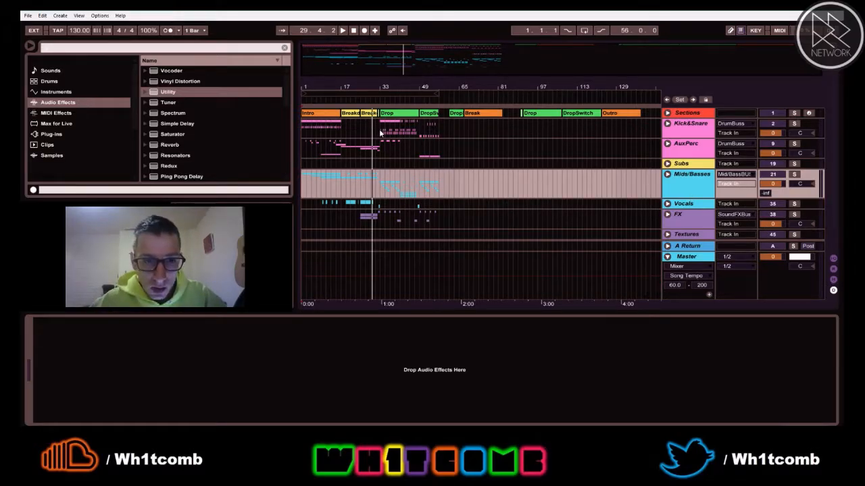
click(381, 133)
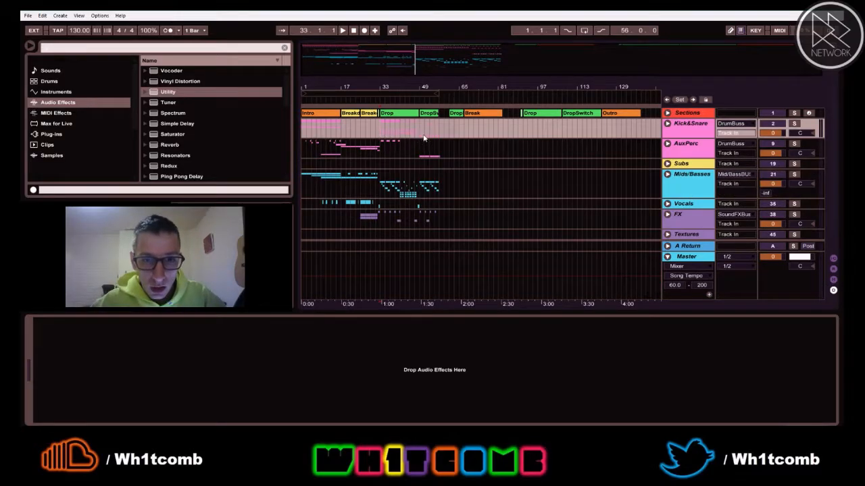
click(341, 135)
scroll(652, 184, down, 2)
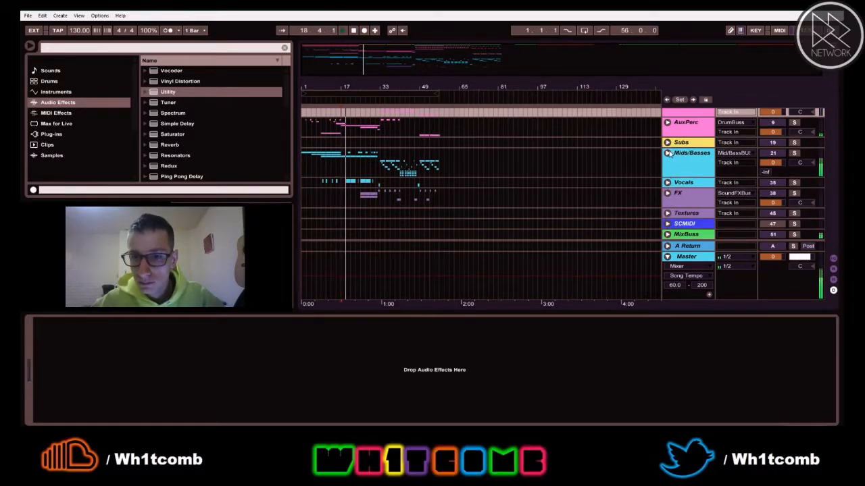
Step: Expand the AuxPerc group and select the 13 Taiko D track to show its devices
click(667, 122)
scroll(703, 168, down, 3)
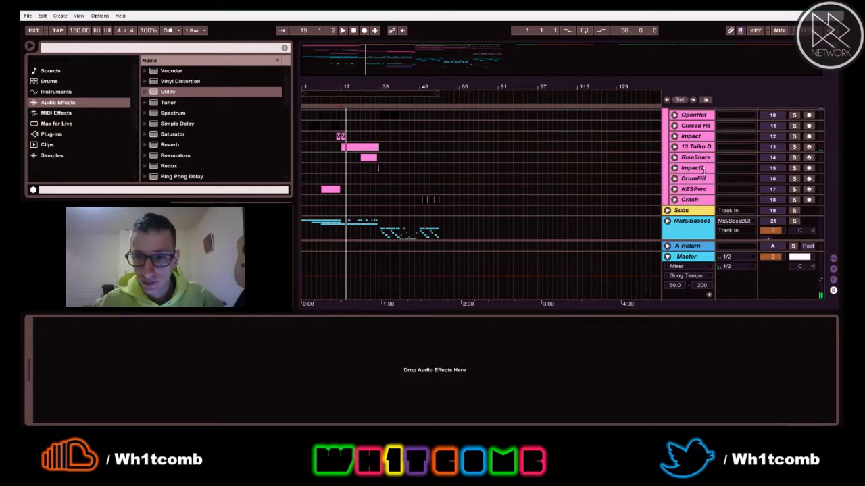
scroll(703, 168, down, 1)
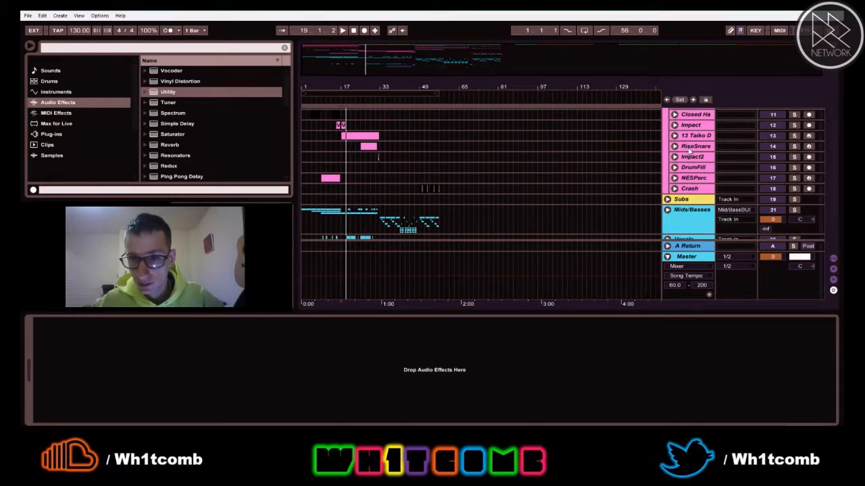
click(689, 147)
click(687, 137)
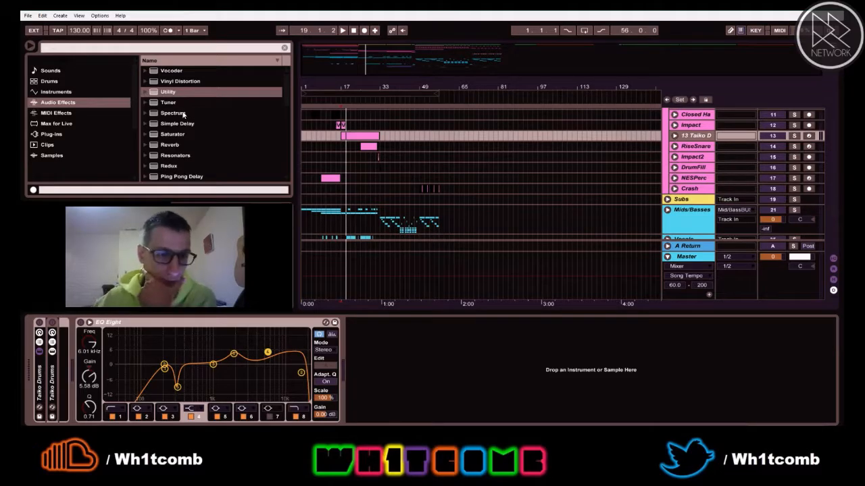
Step: Add a Glue Compressor after the EQ Eight on the 13 Taiko D track
click(170, 145)
scroll(181, 154, down, 3)
scroll(181, 155, down, 5)
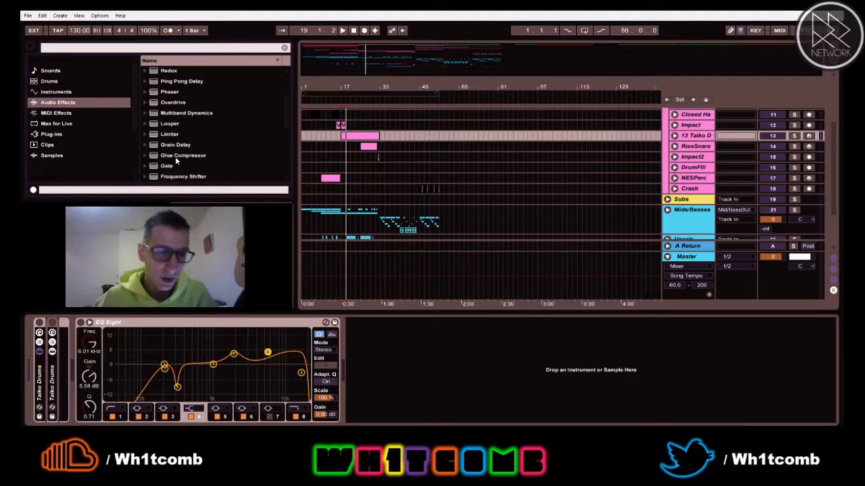
drag(163, 137, 433, 364)
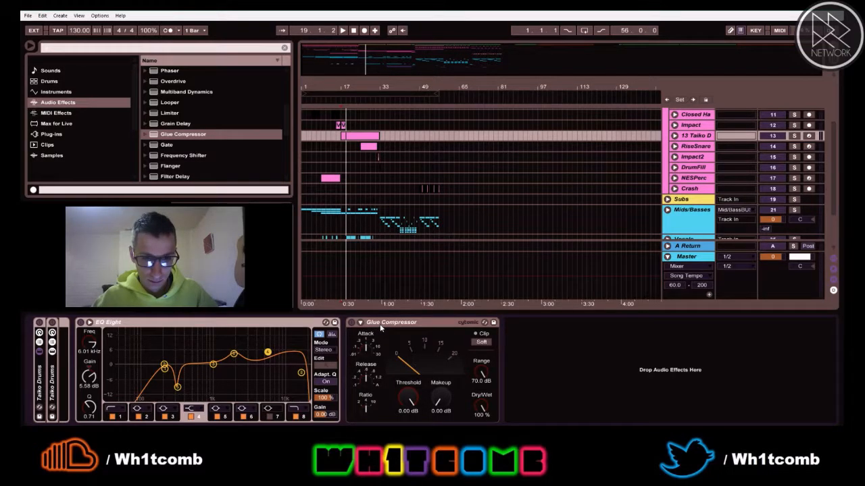
Step: Group the Glue Compressor into an Audio Effect Rack, duplicate its chain and name the first chain Dry
key(ctrl+g)
click(352, 343)
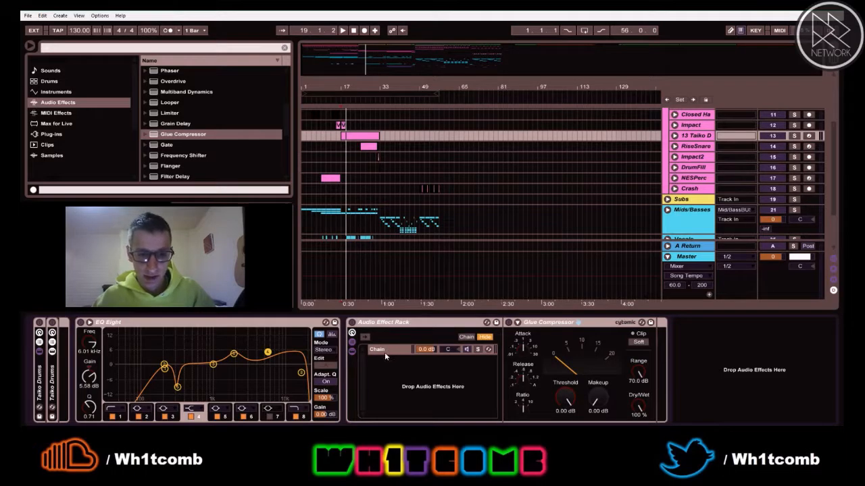
click(385, 353)
key(ctrl+d)
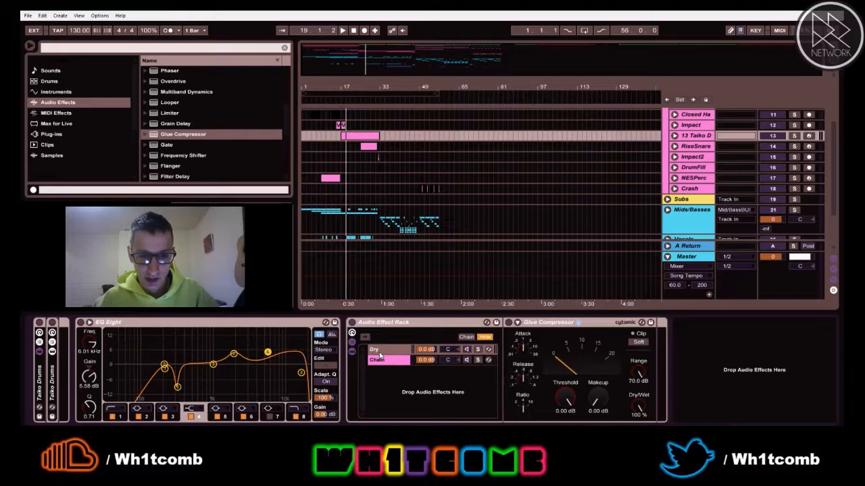
Step: Rename the rack's second chain Wet and the rack itself NYComp
click(547, 325)
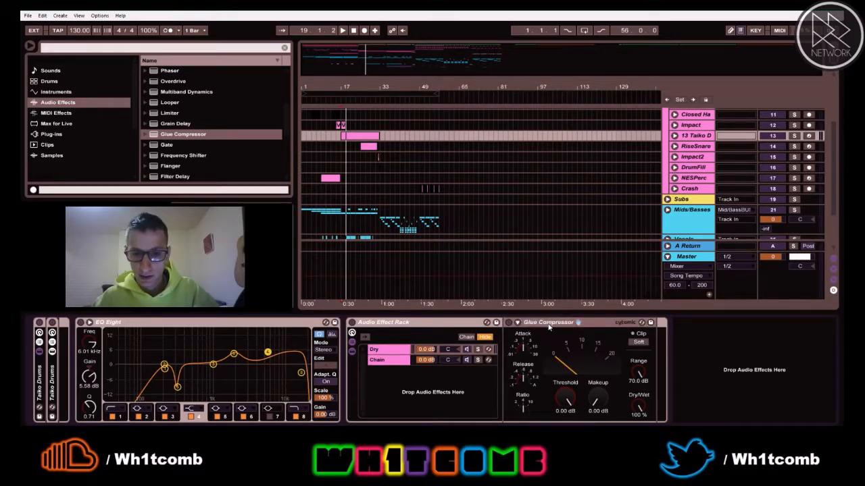
click(381, 362)
click(378, 361)
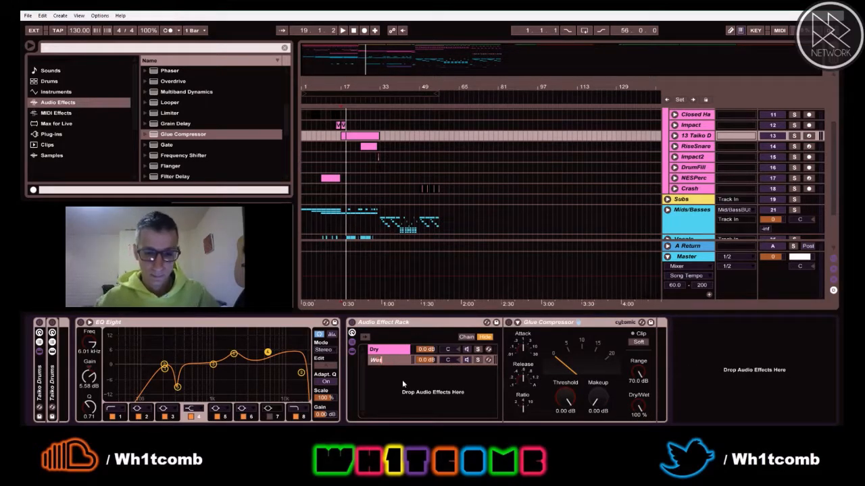
click(386, 324)
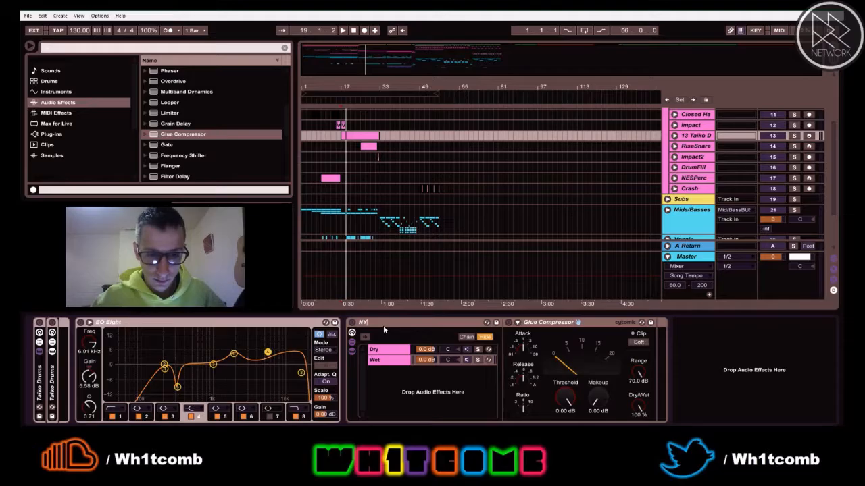
click(449, 392)
Step: Insert an EQ Eight before the Glue Compressor in the NYComp rack's Wet chain
click(184, 145)
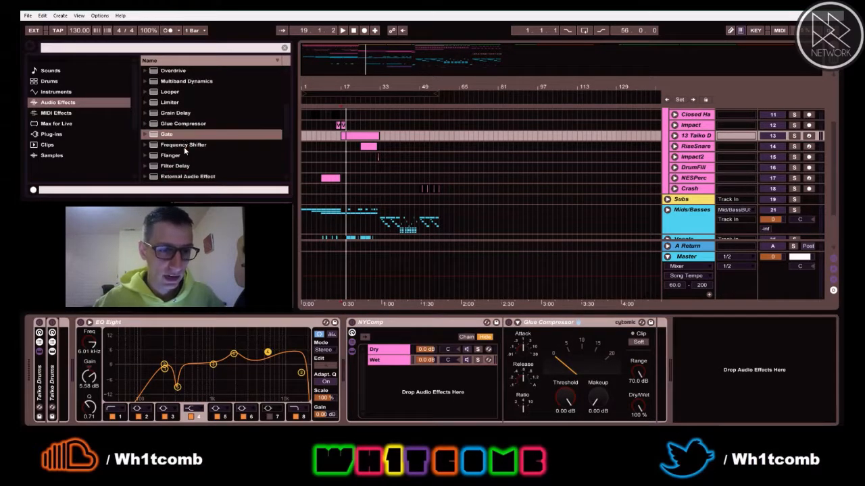
scroll(186, 145, down, 3)
drag(171, 157, 507, 341)
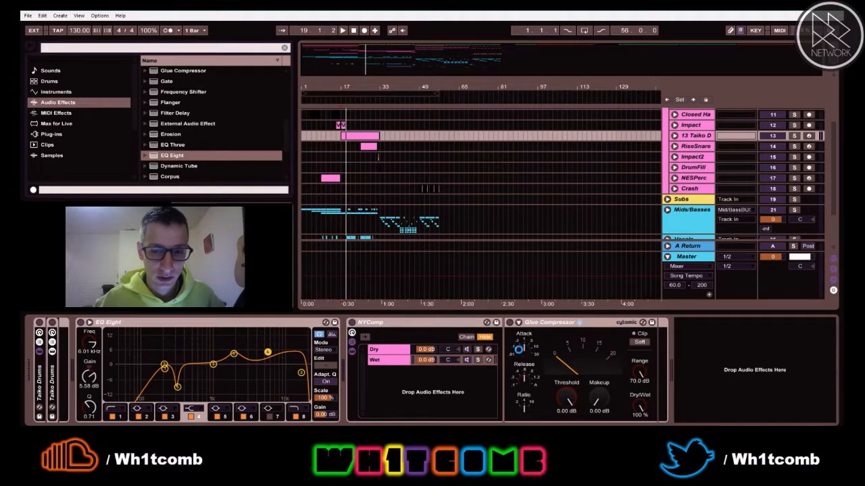
drag(529, 346, 533, 348)
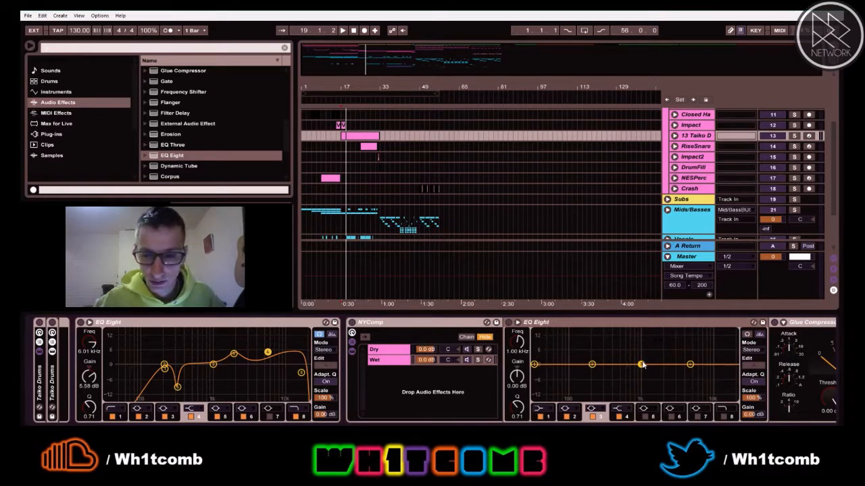
Step: In the Wet chain's EQ Eight, switch off band 3 and make band 4 a wide notch at about 966 Hz
drag(642, 364, 641, 400)
click(618, 410)
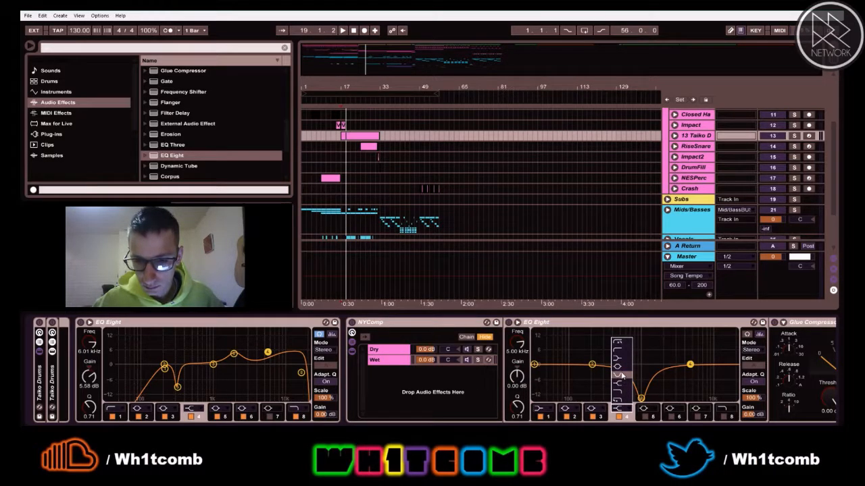
click(621, 373)
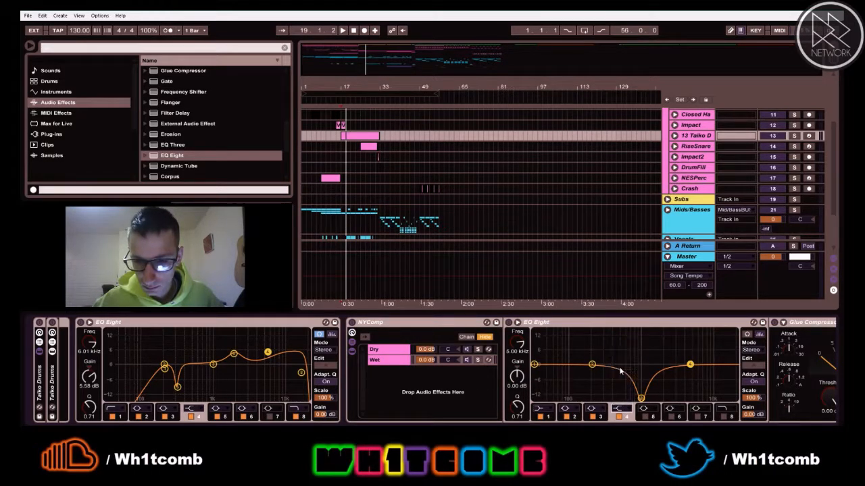
click(623, 412)
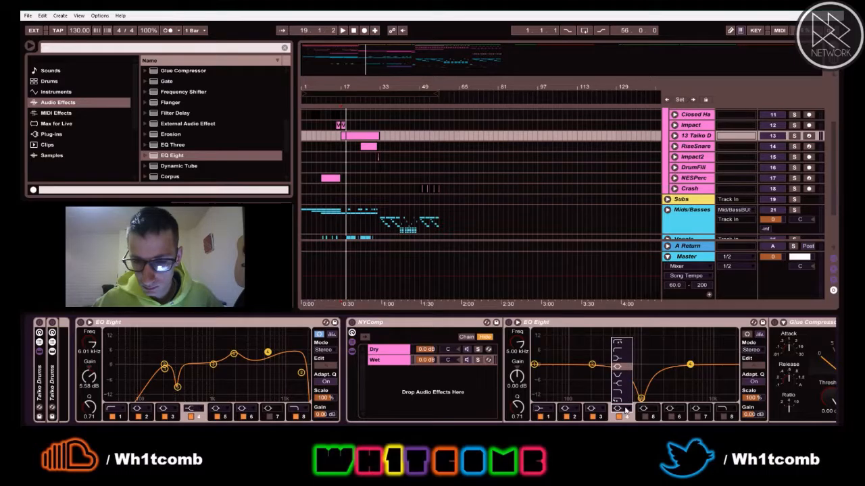
click(626, 382)
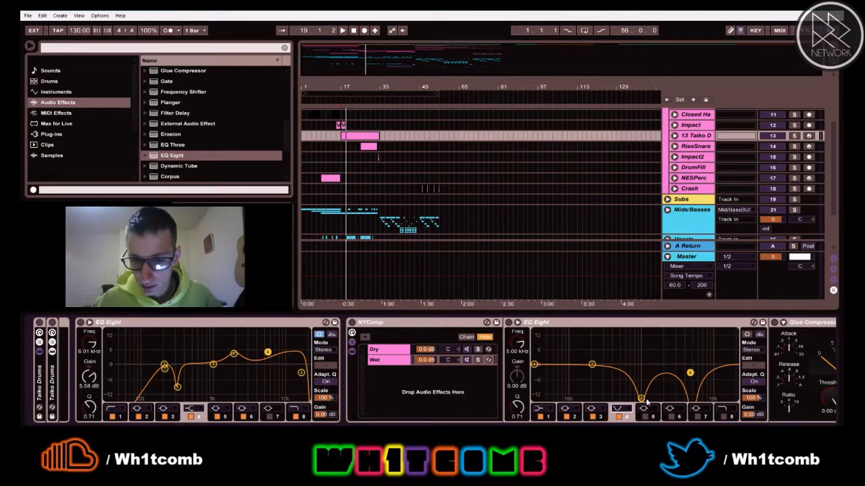
click(591, 417)
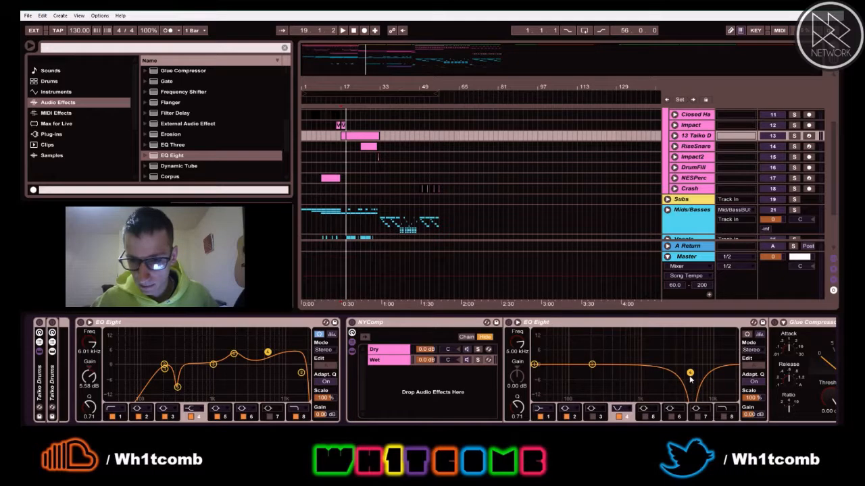
drag(689, 376, 640, 369)
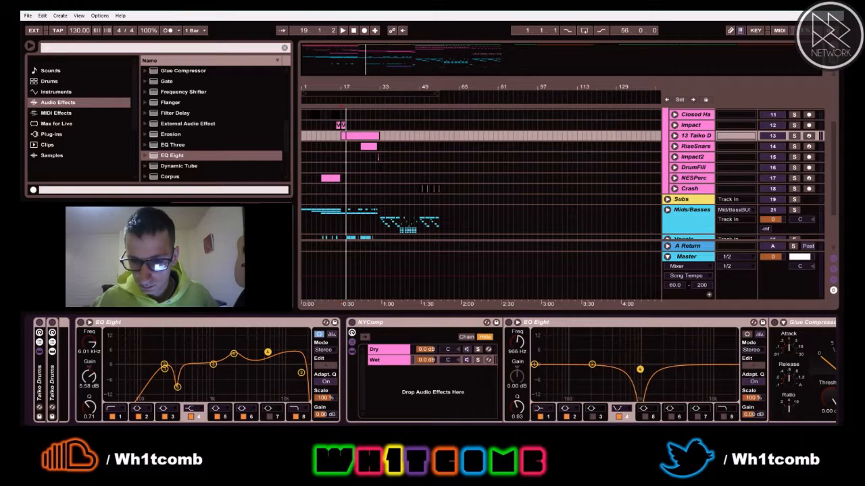
drag(520, 408, 520, 443)
Step: Raise band 2 slightly in the Wet chain's EQ Eight and enable band 6 at about 2.59 kHz with 2.85 dB gain
drag(593, 367, 601, 360)
click(670, 417)
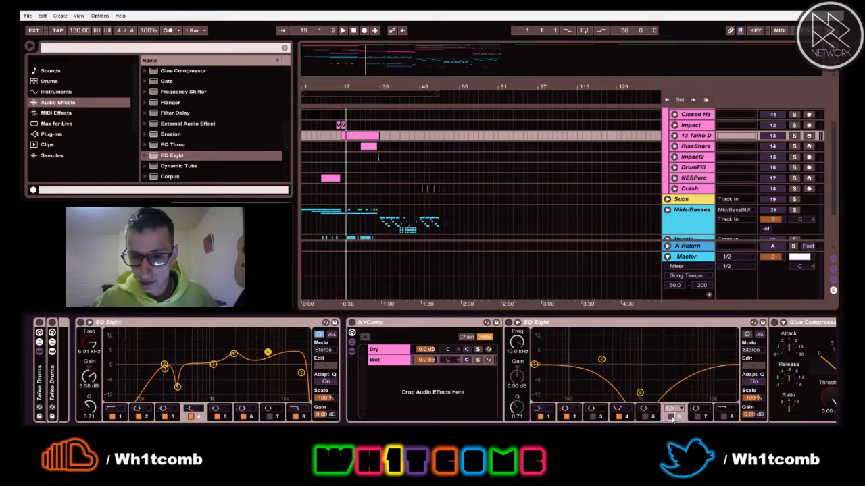
drag(711, 365, 670, 360)
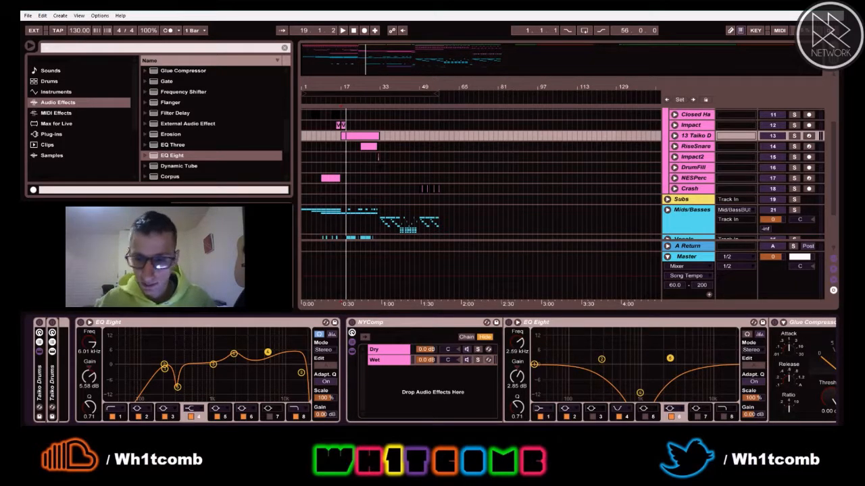
Step: Solo the Wet chain of the NYComp rack and play the section from bar 17
click(479, 361)
key(space)
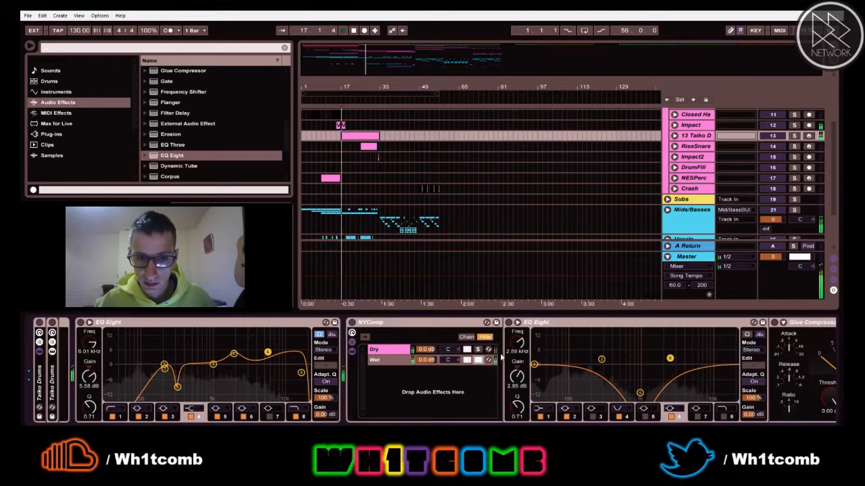
Step: Solo the 13 Taiko D track and lower the threshold of the Wet chain's Glue Compressor to -24.1 dB
click(795, 136)
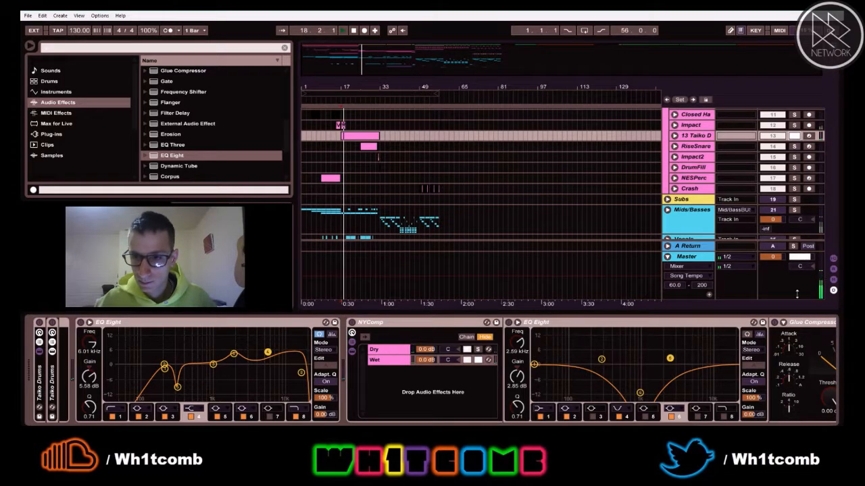
click(804, 323)
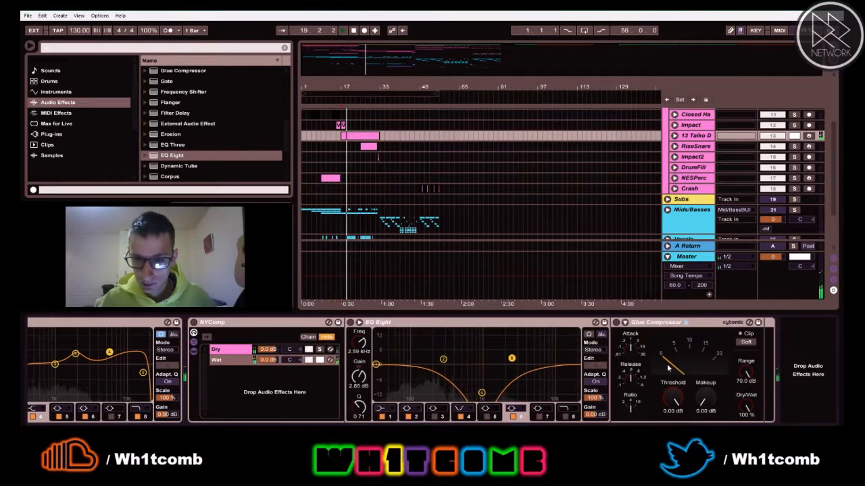
key(space)
drag(668, 400, 668, 421)
key(space)
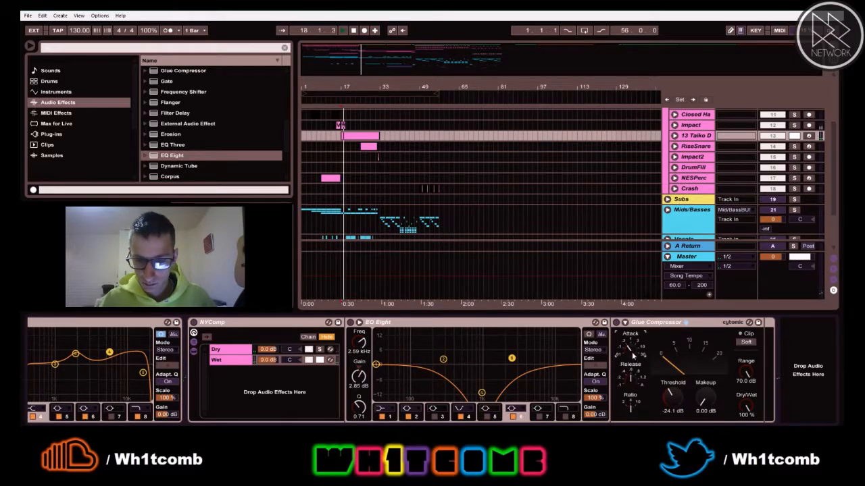
Step: Lower the Wet chain Glue Compressor's threshold to -36.5 dB and set its makeup gain to 10 dB during playback
mouse_move(634, 378)
mouse_down()
mouse_move(634, 387)
mouse_move(668, 399)
mouse_move(668, 409)
mouse_up()
key(space)
key(space)
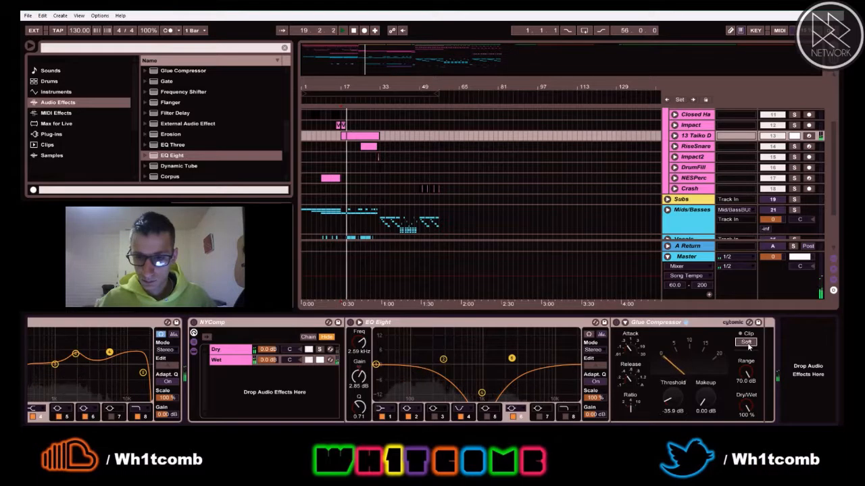
key(space)
key(space)
drag(668, 405, 710, 416)
key(space)
key(space)
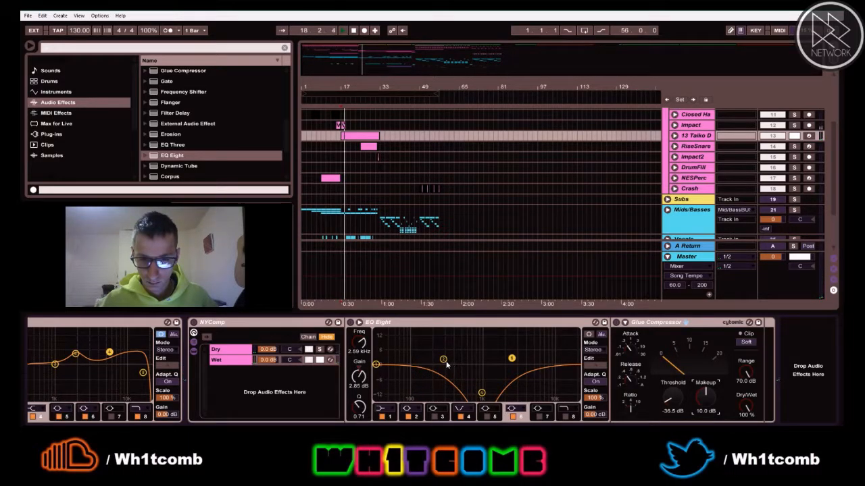
Step: In the Wet chain's EQ Eight, move band 2 to 228 Hz at -0.87 dB and band 6 to 3.67 kHz at 3.60 dB
click(406, 408)
drag(443, 360, 438, 367)
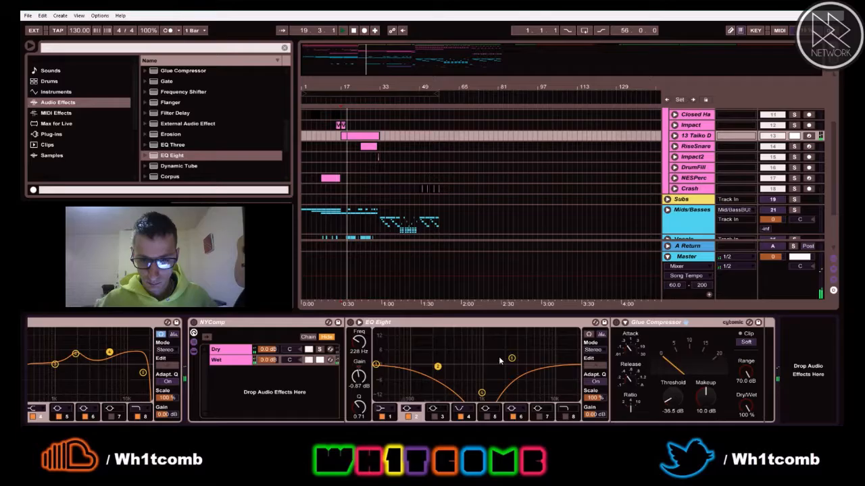
drag(511, 359, 522, 356)
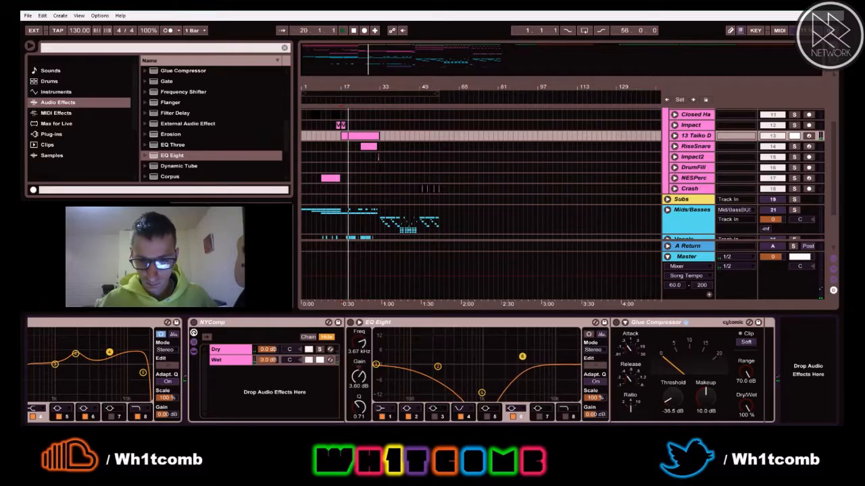
Step: Try band 6 of the Wet chain's EQ Eight as a low cut, and undo the filter type change
click(513, 409)
click(513, 352)
drag(523, 373, 528, 373)
key(ctrl+z)
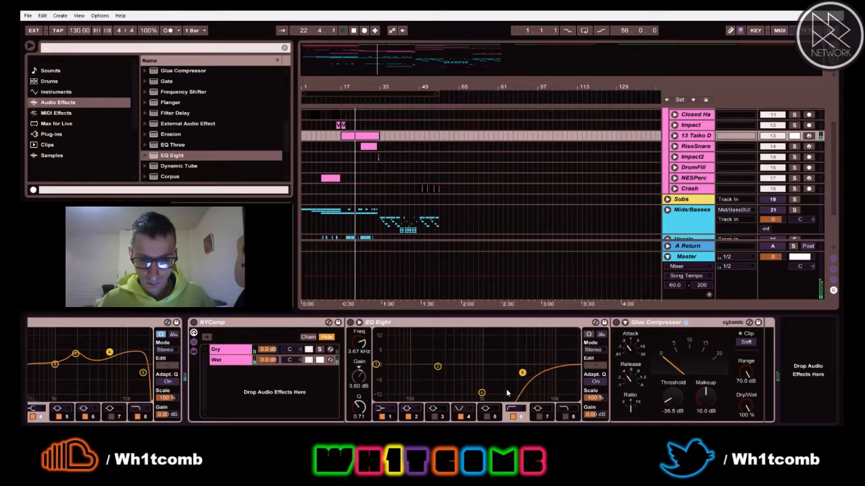
key(ctrl+z)
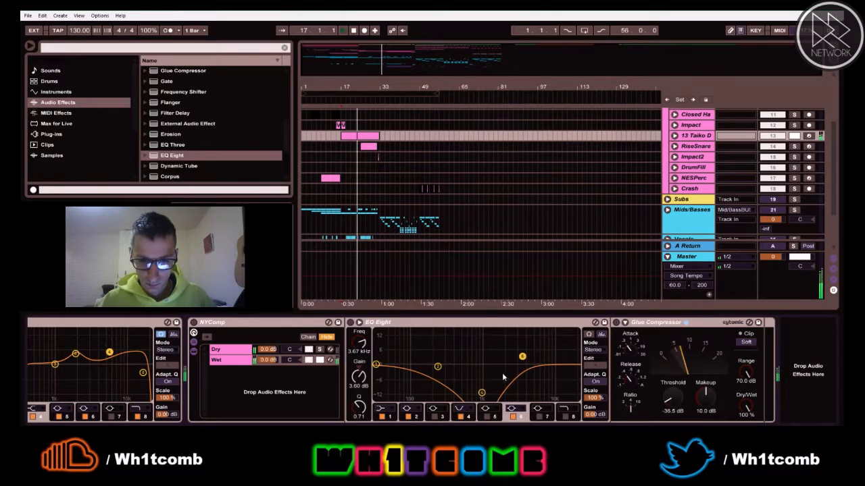
Step: In the Wet chain's EQ Eight, move band 2 to 190 Hz at -3.10 dB and shift the band 4 notch lower in frequency
key(ctrl+z)
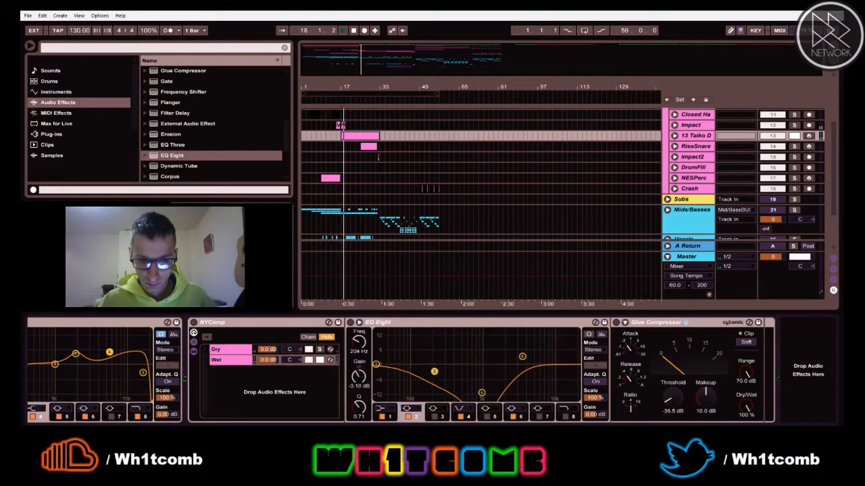
key(ctrl+z)
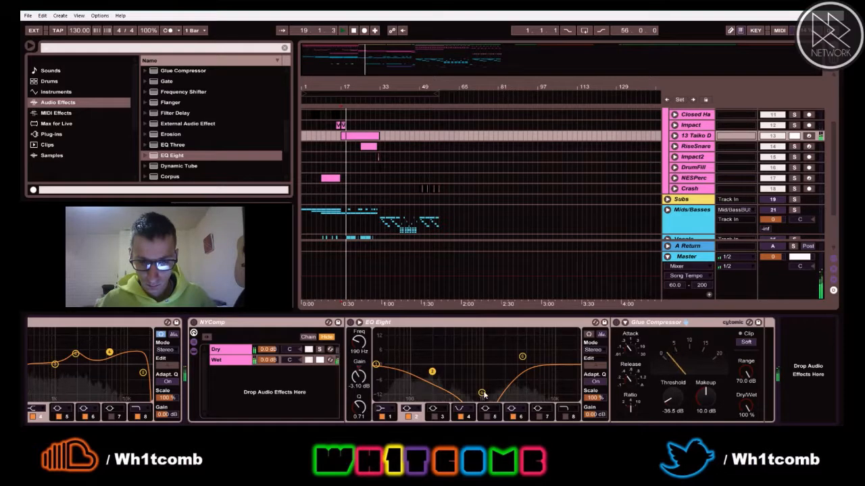
drag(481, 393, 467, 397)
key(space)
key(space)
Step: Set band 2 of the Wet chain's EQ Eight to 317 Hz, 2.60 dB and Q 0.26, comparing the sound with the band off
drag(433, 372, 457, 357)
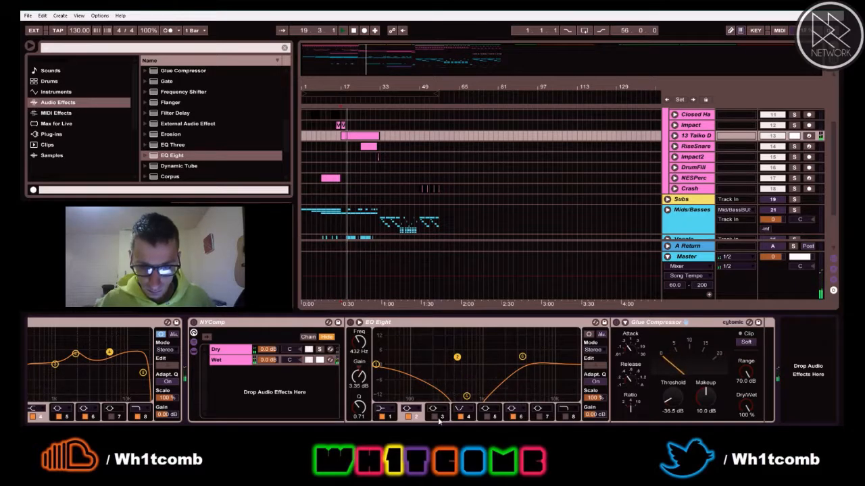
click(408, 417)
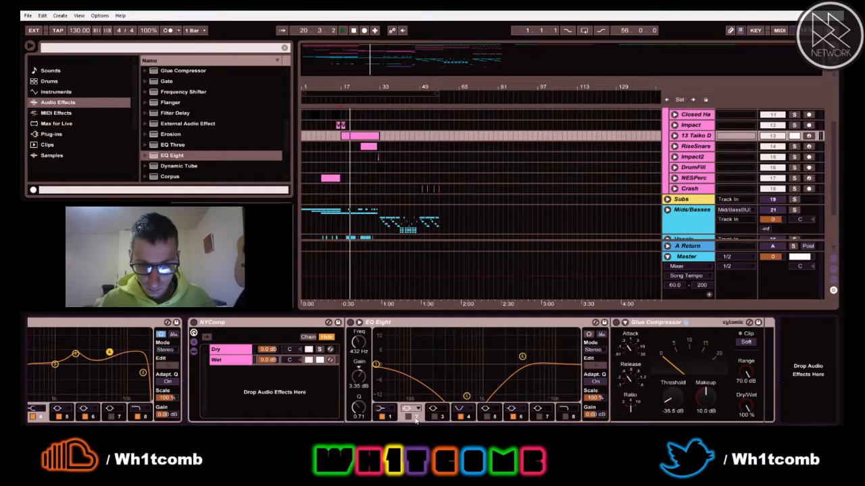
click(409, 417)
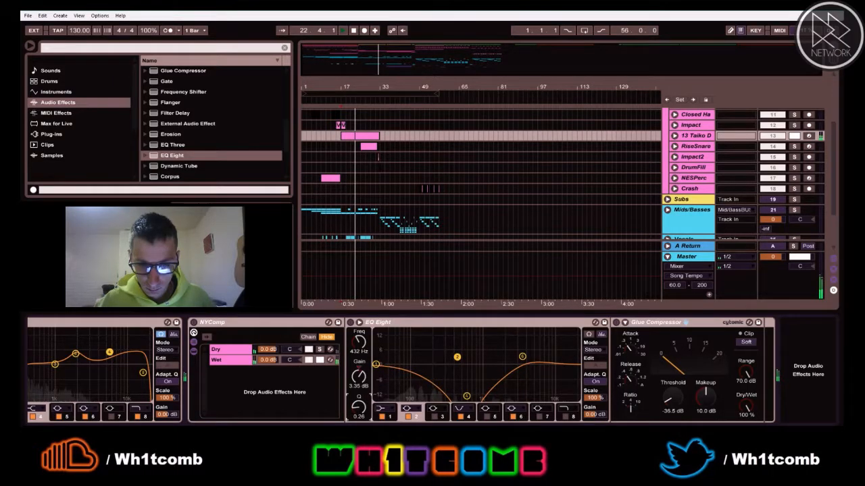
drag(456, 356, 447, 358)
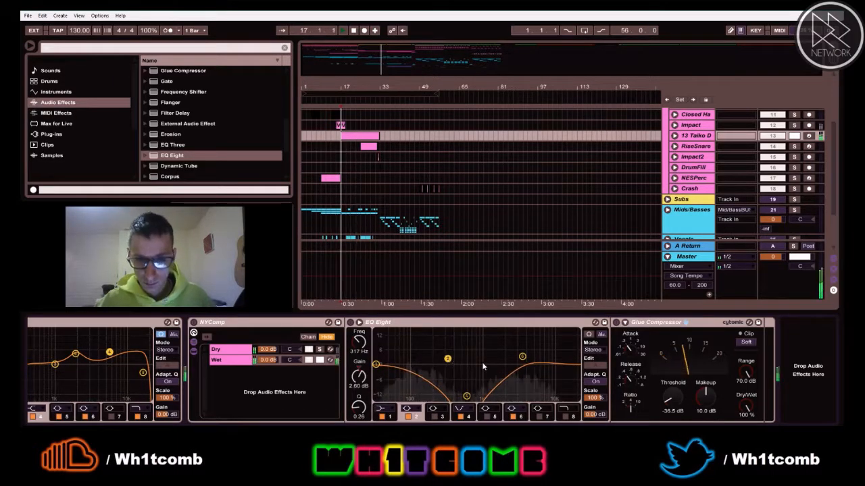
Step: Set the Wet EQ's band 6 to 3.60 kHz at 1.86 dB, band 1 to 74.8 Hz, and band 2 to 284 Hz at 2.85 dB
drag(525, 358, 524, 361)
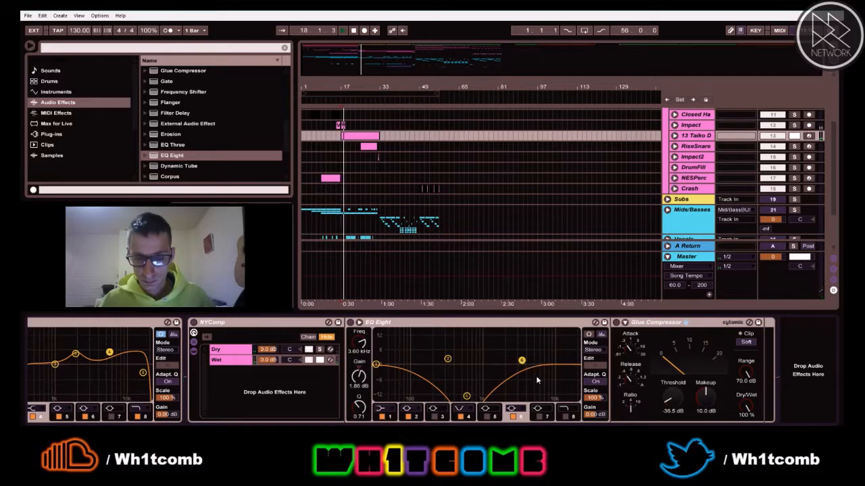
click(376, 365)
drag(376, 365, 444, 358)
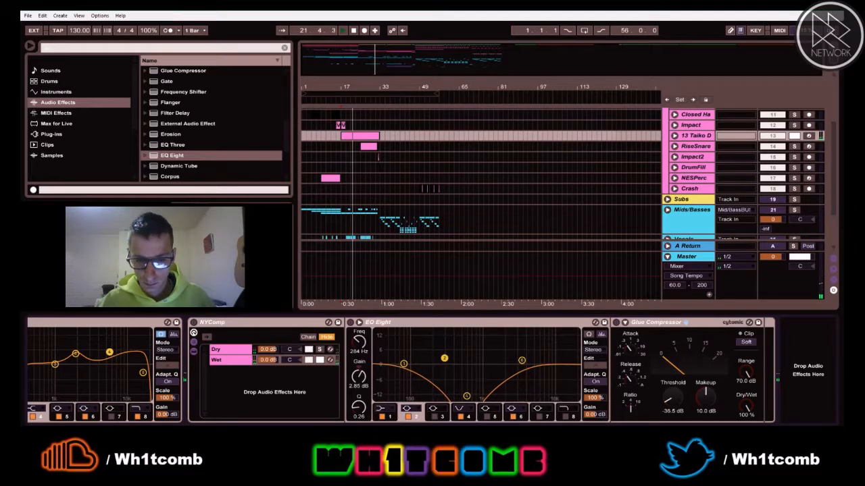
Step: Try band 1 of the Wet chain's EQ Eight as a low cut, undo it and resume playback
click(381, 409)
click(386, 352)
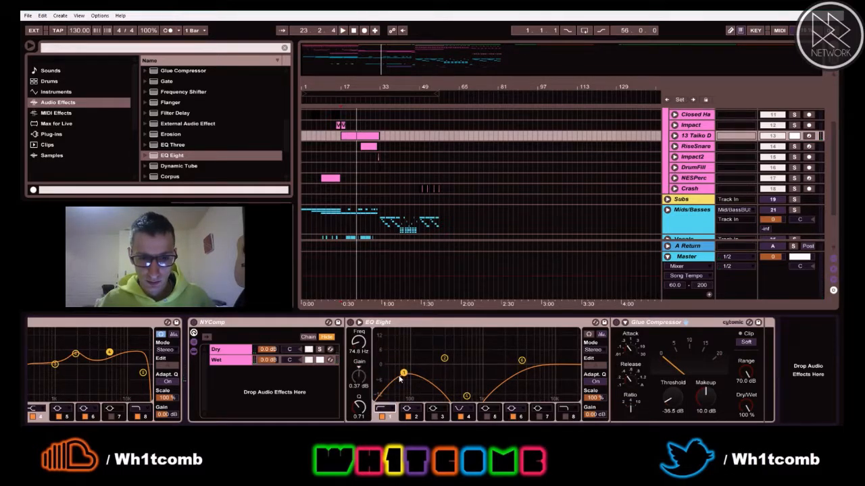
key(ctrl+z)
key(space)
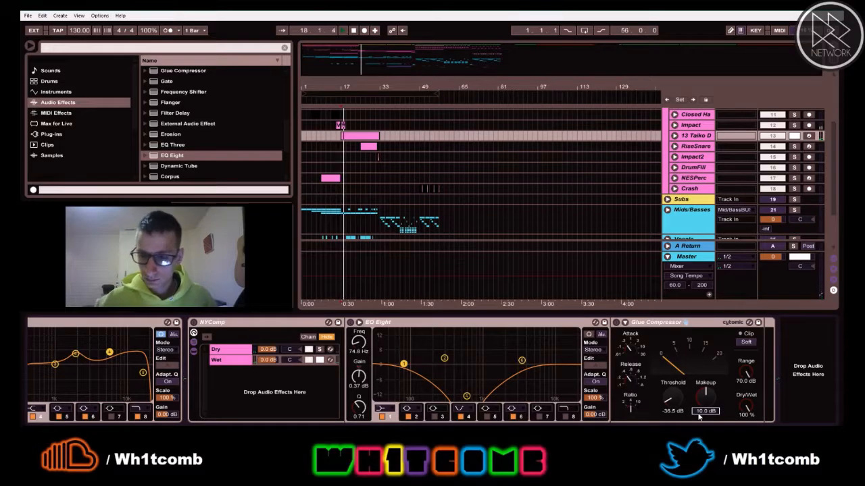
Step: Raise the Glue Compressor's makeup gain to 20 dB, then set the unsoloed Wet chain's volume to -20 dB
drag(699, 417, 701, 395)
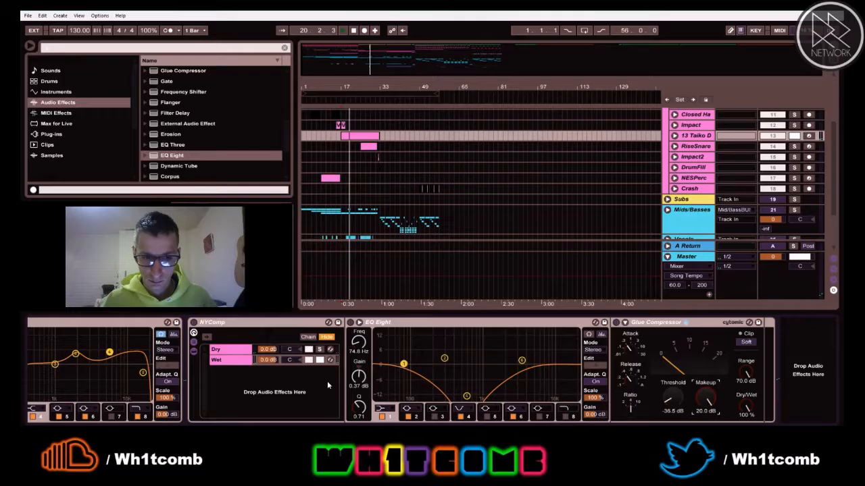
click(260, 362)
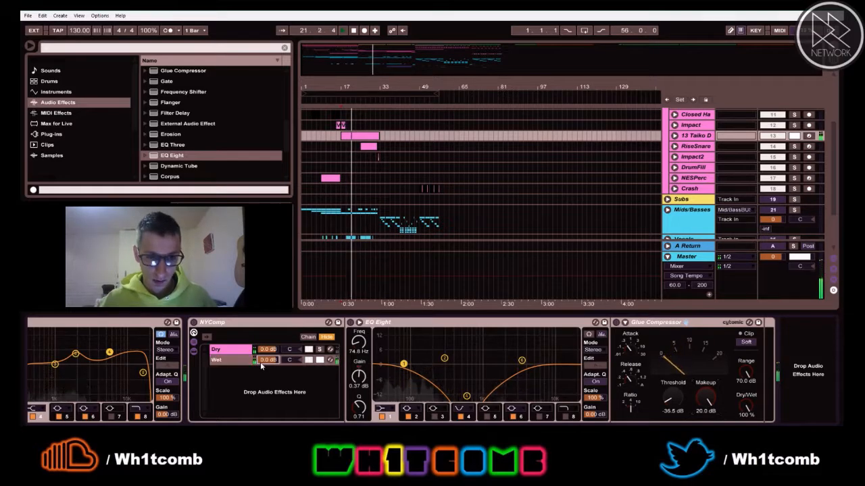
text(-20)
key(Return)
key(space)
key(space)
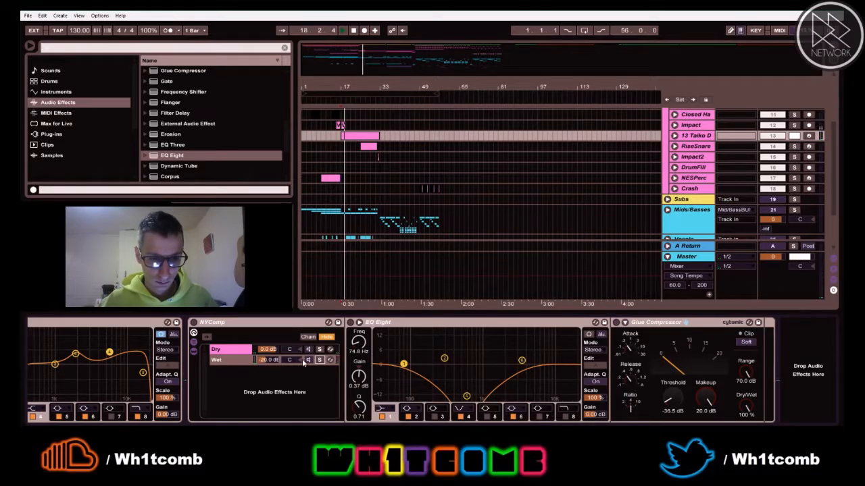
Step: Show the session mixer and compare the Taiko drums with the Wet chain switched off and on
key(Tab)
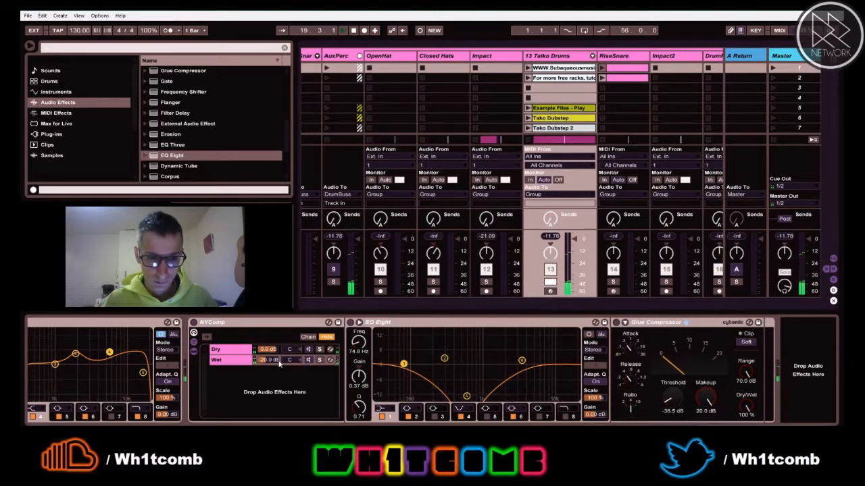
click(310, 361)
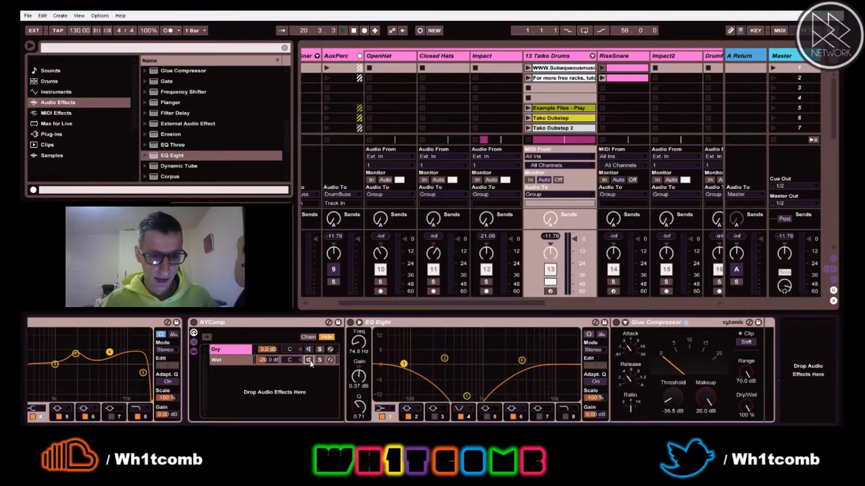
key(space)
key(space)
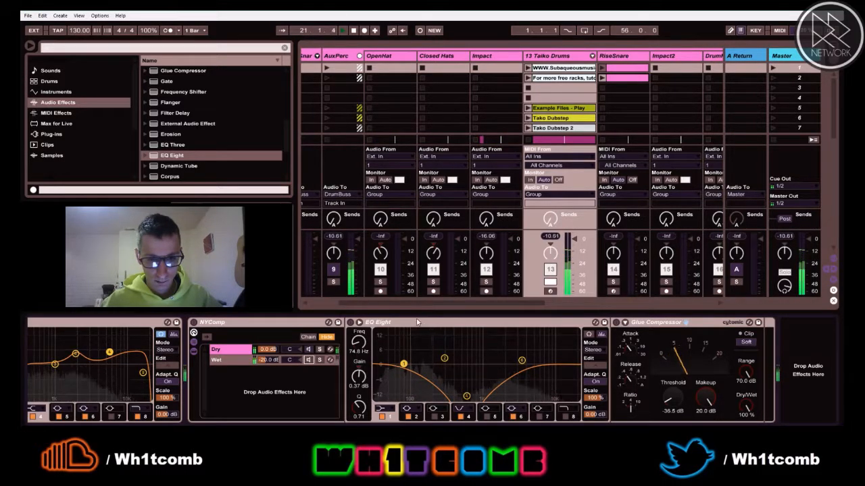
click(309, 360)
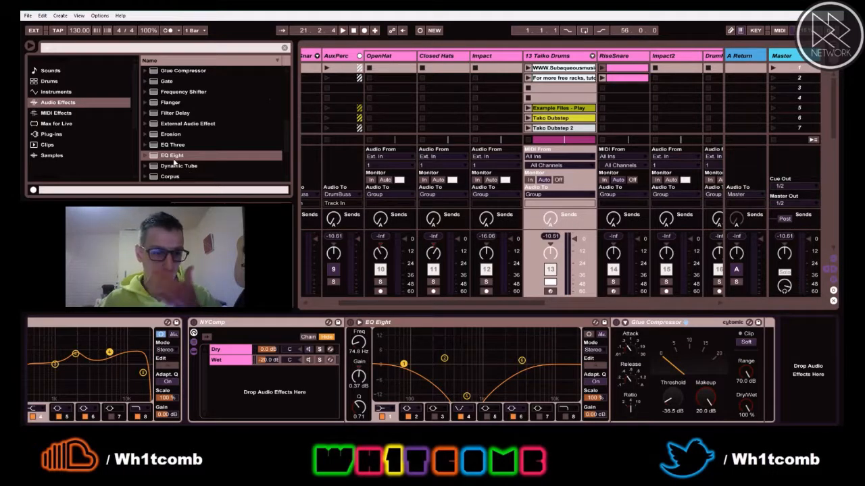
Step: Replace the Wet chain's EQ Eight with a fresh default EQ Eight before the Glue Compressor
key(Delete)
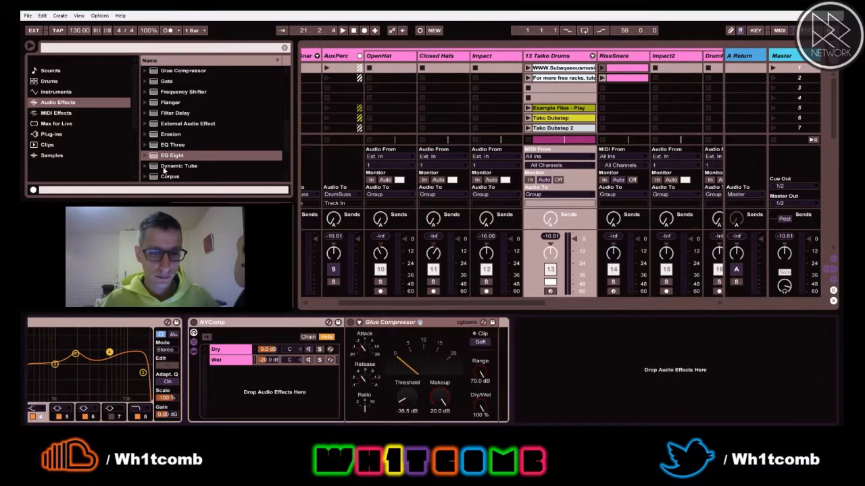
click(358, 356)
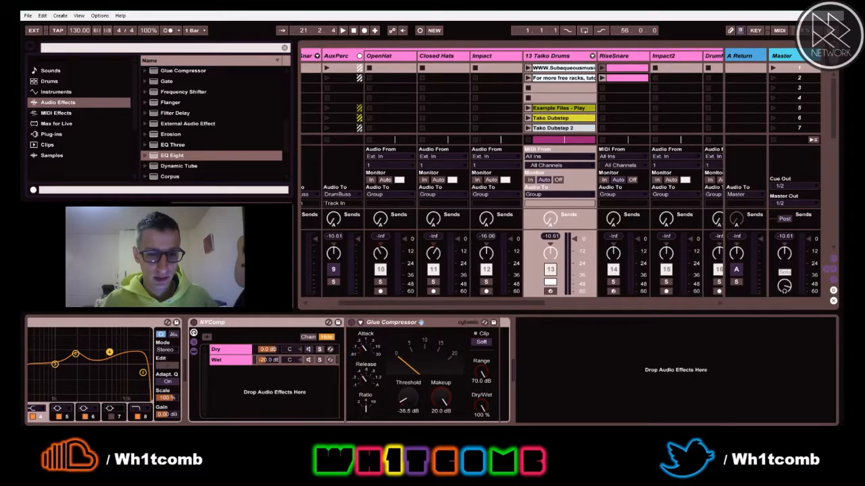
key(ctrl+z)
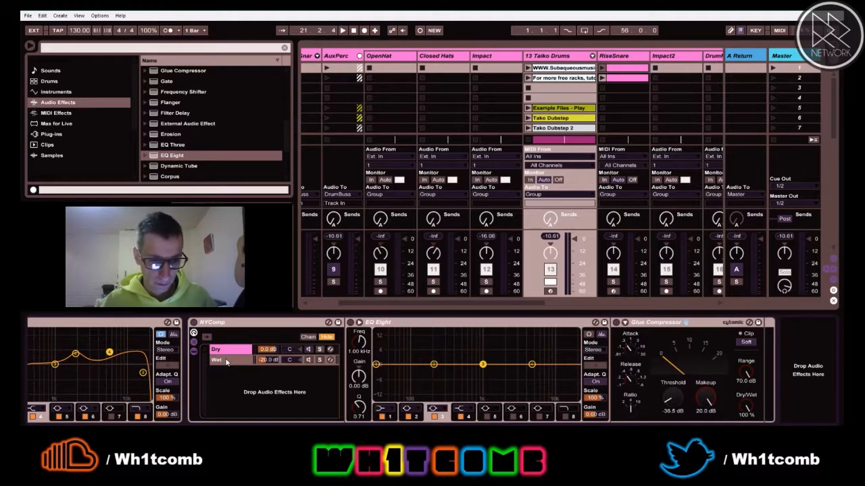
Step: Duplicate the Wet chain in the NYComp rack and name the two chains WetHigh and WetLos
key(ctrl+d)
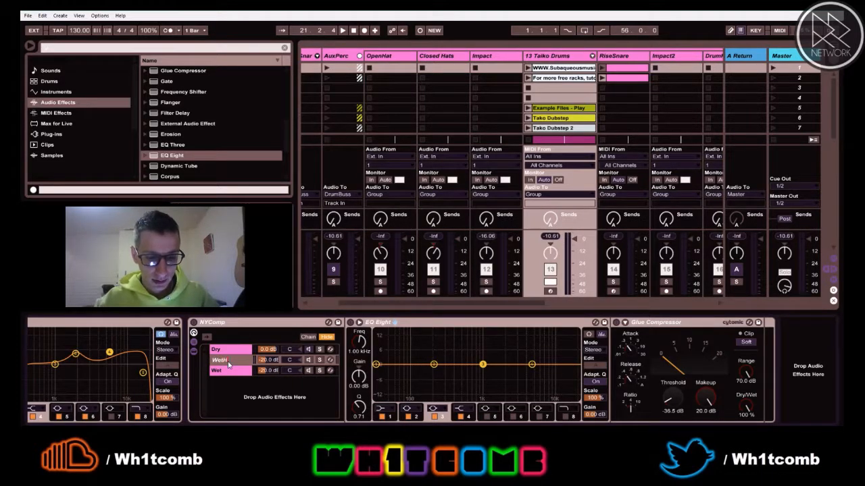
click(225, 373)
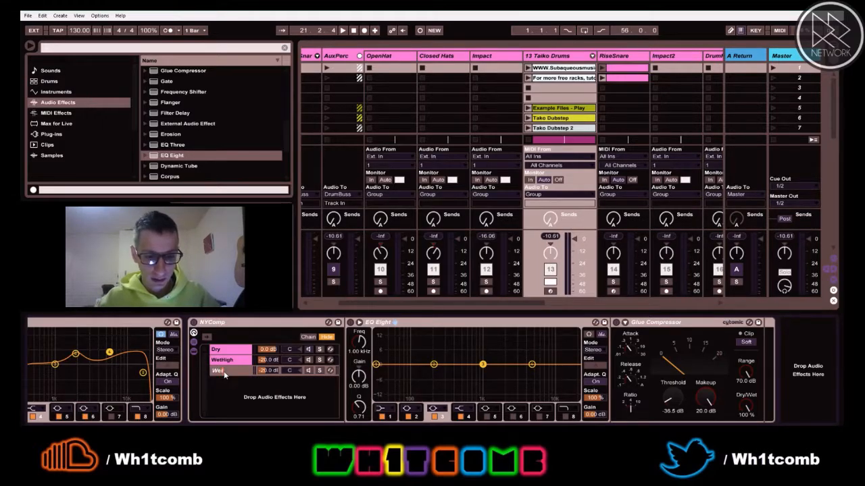
key(Return)
Step: Make band 2 of the WetHigh chain's EQ Eight a low cut at 1.61 kHz
click(243, 361)
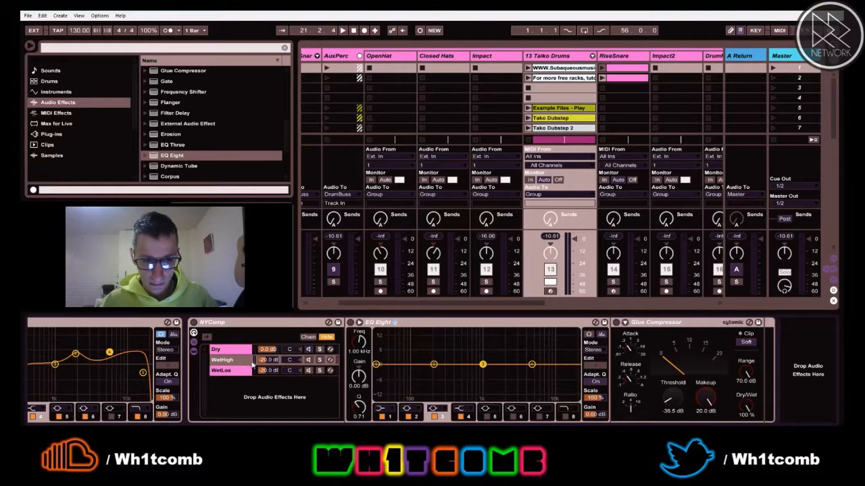
click(410, 408)
click(409, 351)
key(space)
drag(434, 373, 497, 374)
Step: Make band 1 of the WetLos chain's EQ Eight a high cut and raise its cutoff frequency
click(233, 372)
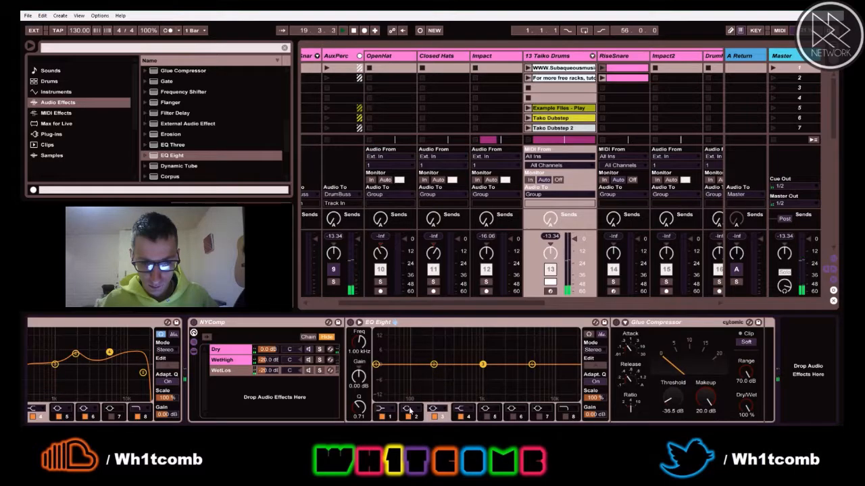
click(389, 410)
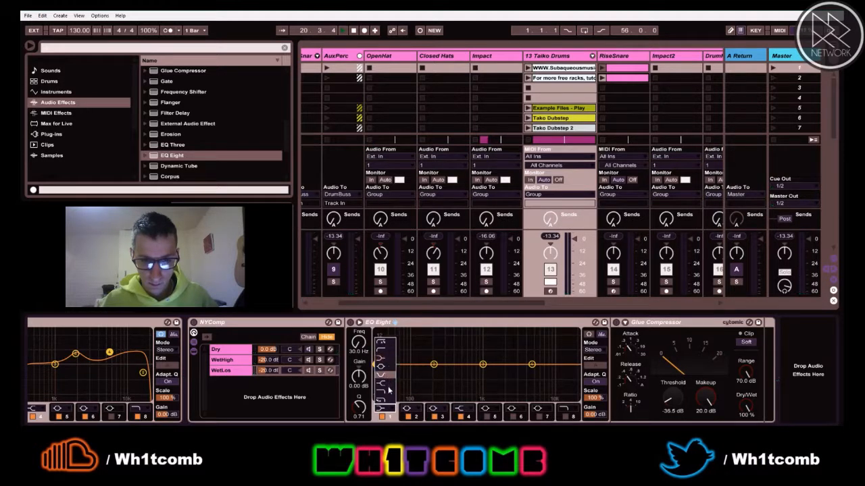
click(390, 391)
drag(375, 375, 443, 373)
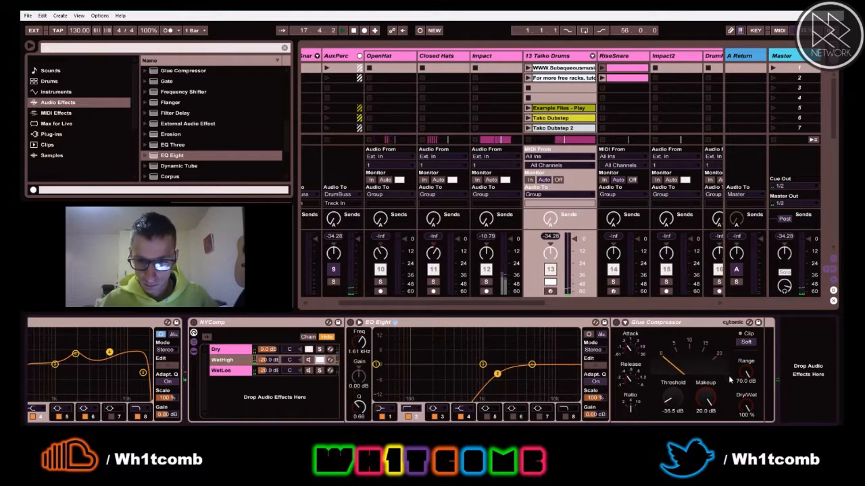
Step: Set the WetHigh chain's Glue Compressor to a -39.4 dB threshold and 15.0 dB makeup, and its chain volume to -10.0 dB
drag(696, 413, 696, 427)
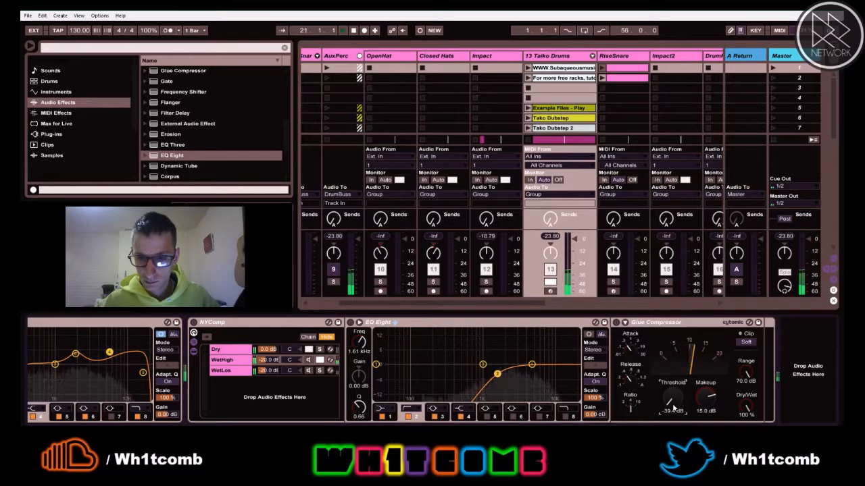
click(707, 412)
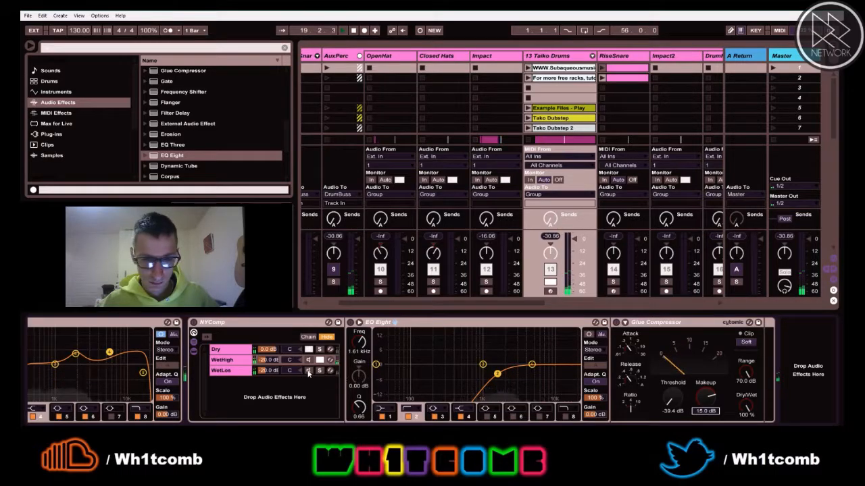
click(274, 361)
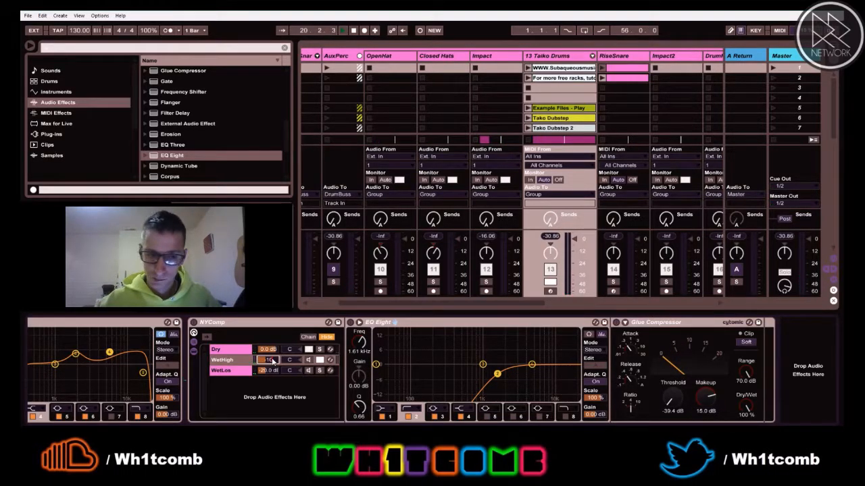
Step: Solo the WetLos chain, set its Glue Compressor makeup to 15.0 dB and chain volume to -10.0 dB, and unsolo it
click(319, 371)
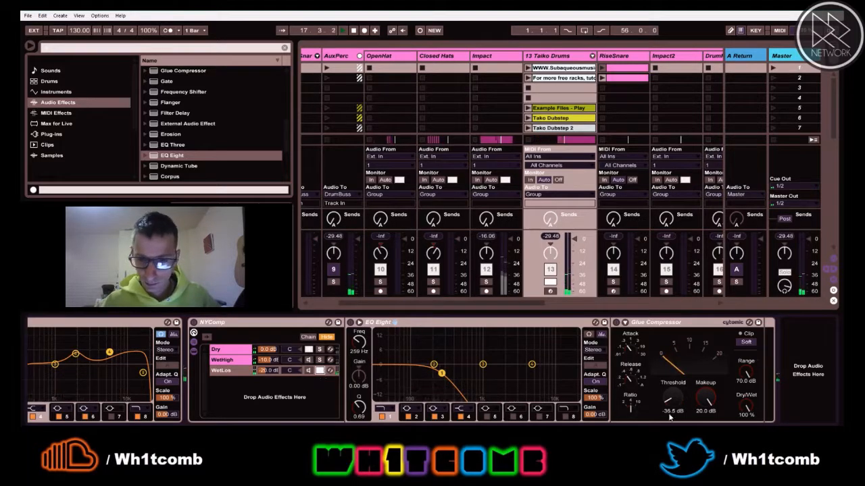
drag(703, 416, 703, 424)
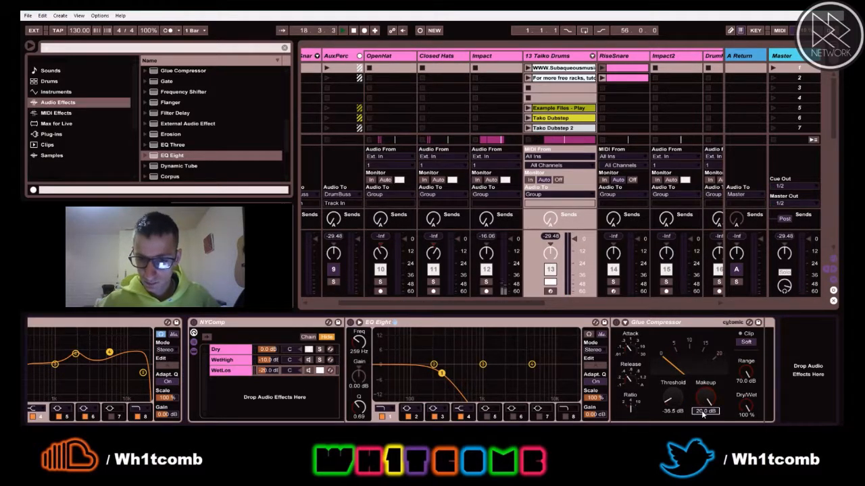
click(262, 374)
click(269, 370)
text(-10)
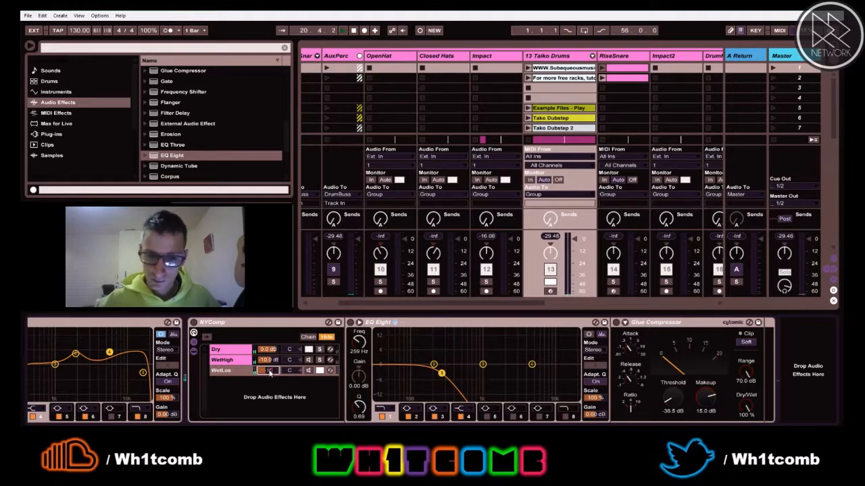
click(320, 371)
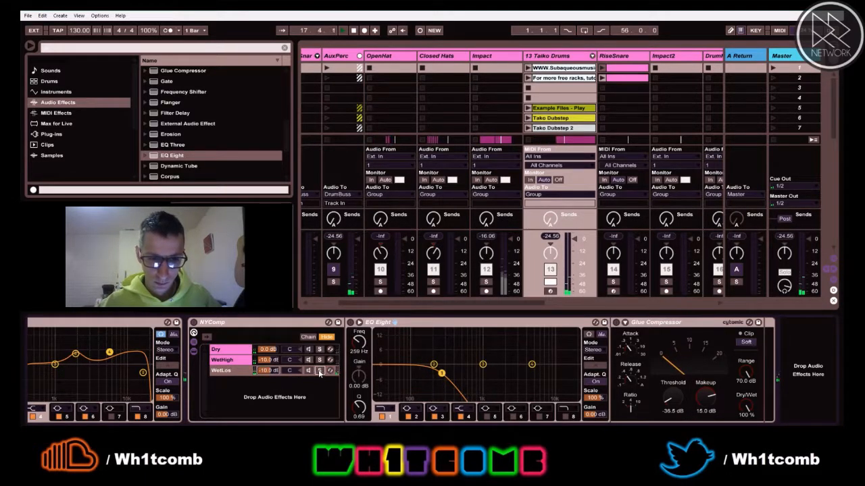
click(320, 371)
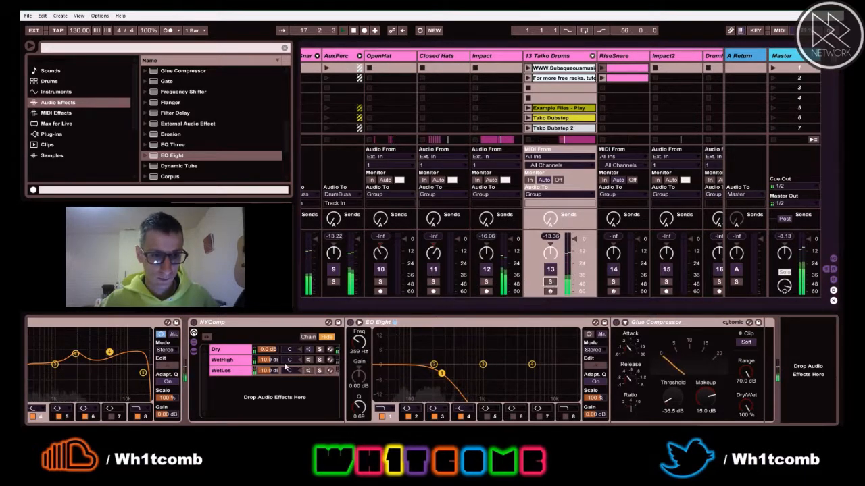
Step: Fold the NYComp rack and compare the breakdown in the full arrangement with the rack bypassed and enabled
double_click(245, 323)
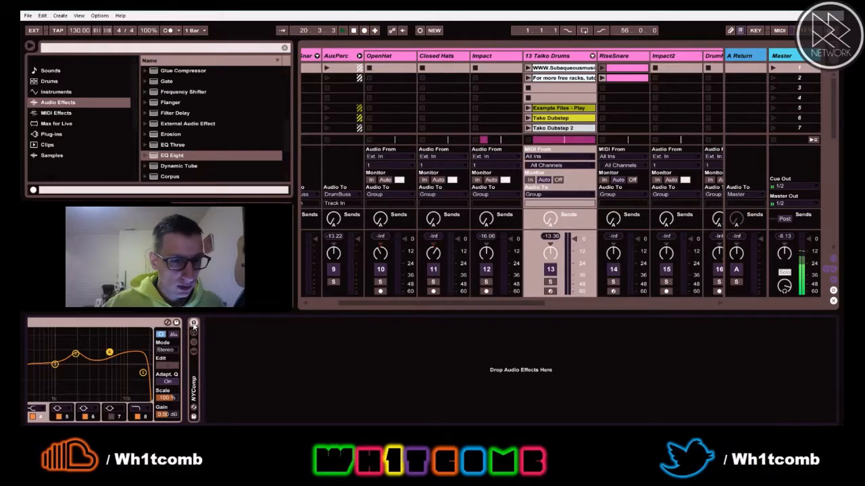
key(Tab)
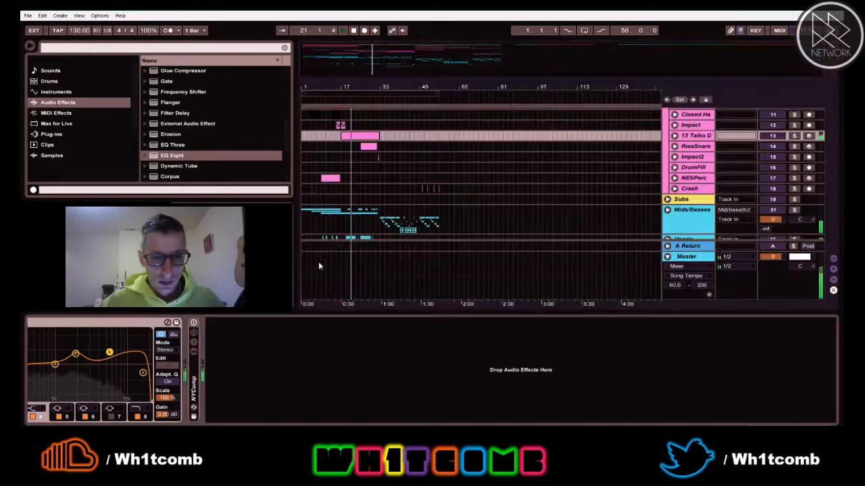
click(358, 231)
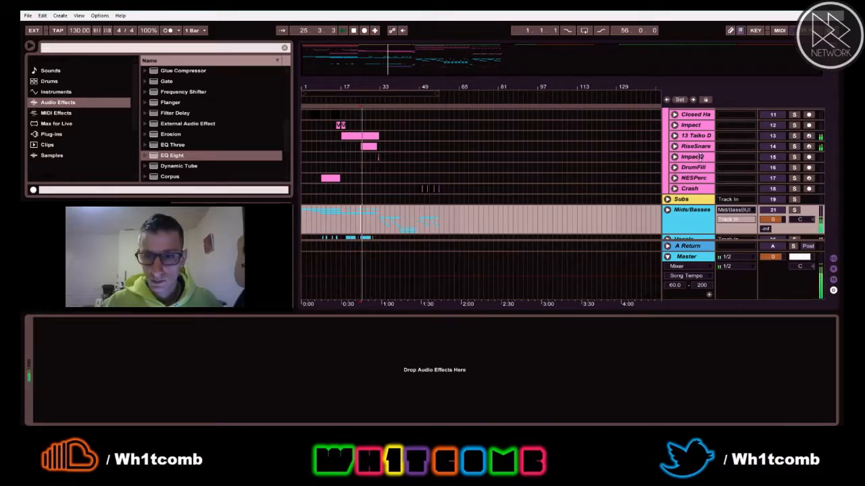
click(690, 145)
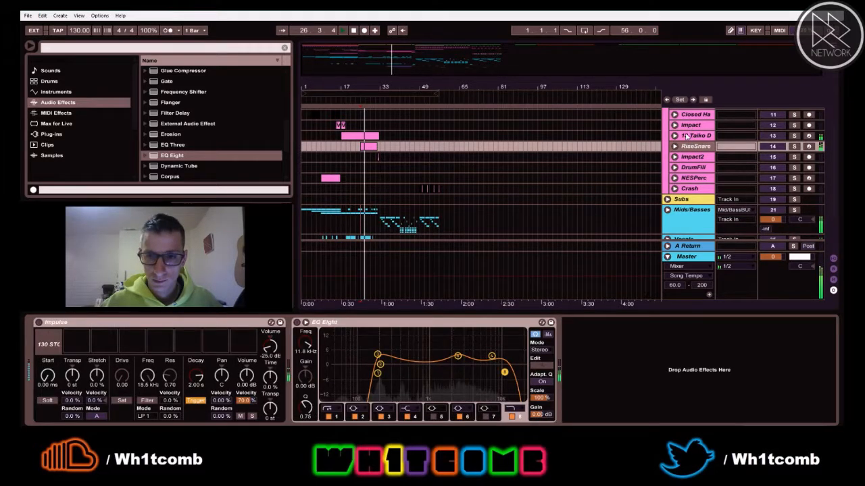
click(686, 136)
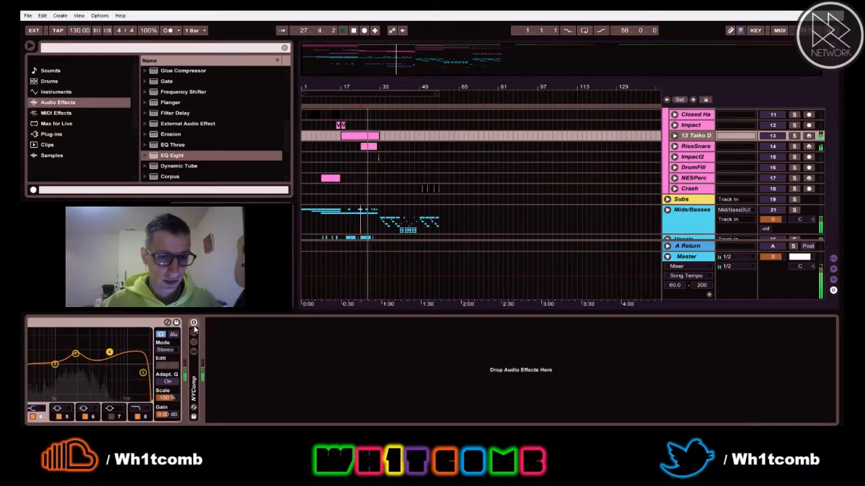
key(ctrl+z)
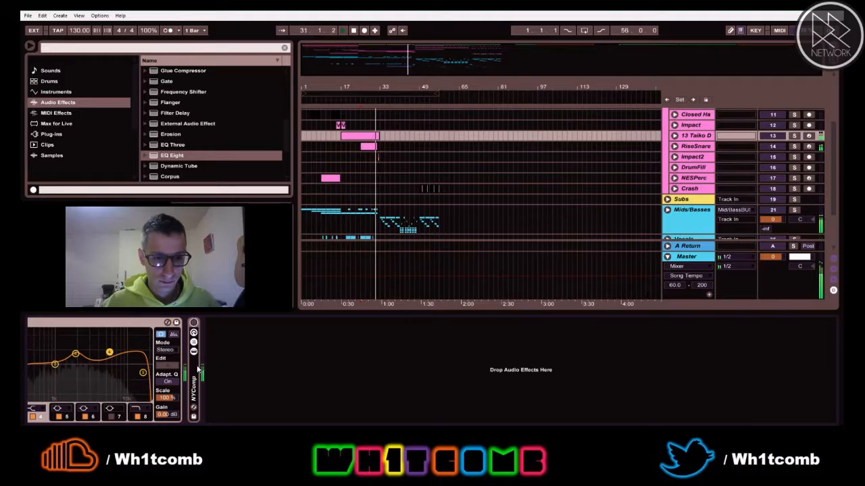
click(362, 161)
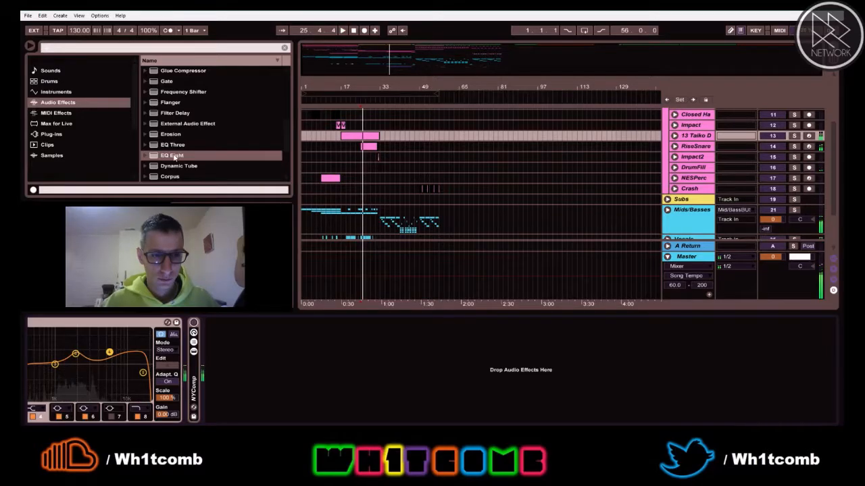
Step: Add an EQ Eight after the NYComp rack and make its band 1 a steep low cut at about 51.9 Hz
drag(170, 159, 264, 366)
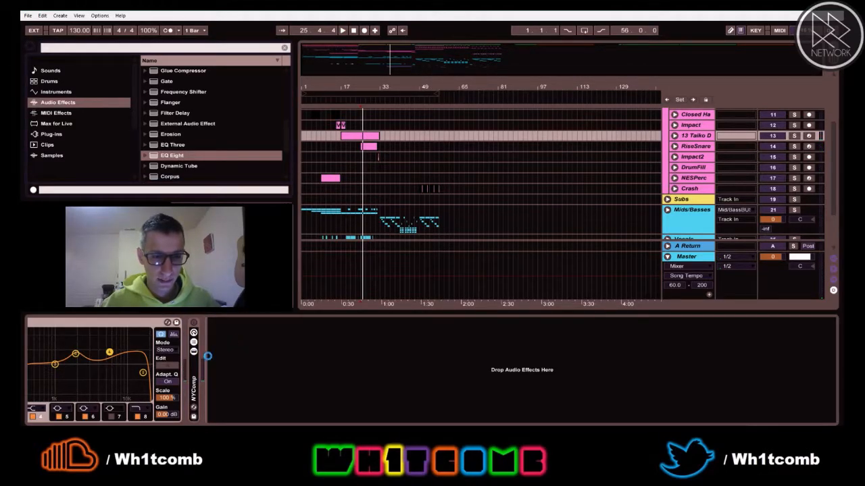
drag(208, 356, 253, 364)
click(242, 409)
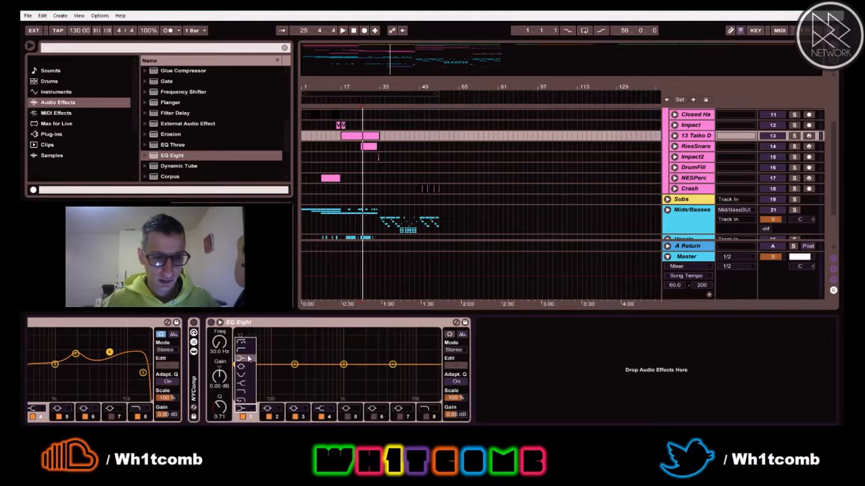
click(244, 343)
key(space)
mouse_move(237, 373)
mouse_down()
mouse_move(269, 373)
mouse_move(252, 373)
mouse_up()
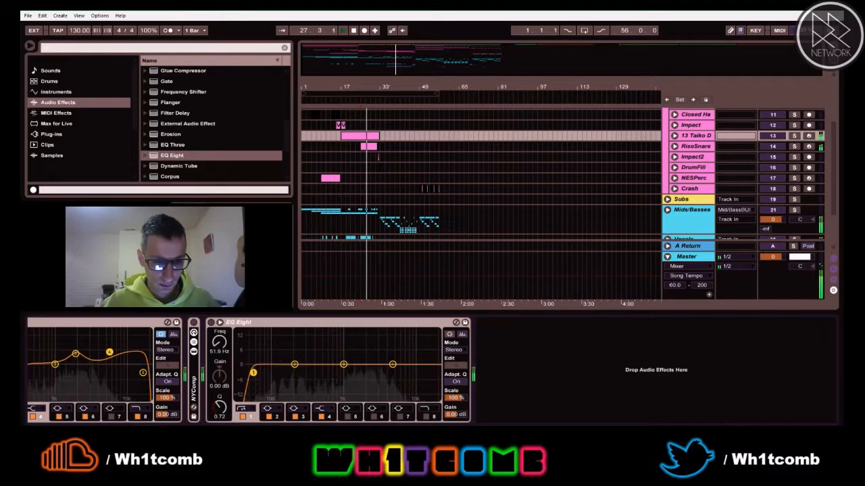
Step: Enable the new EQ Eight's band 8 high cut at 18.0 kHz and boost band 4 by about 2.60 dB at 8.51 kHz
click(433, 416)
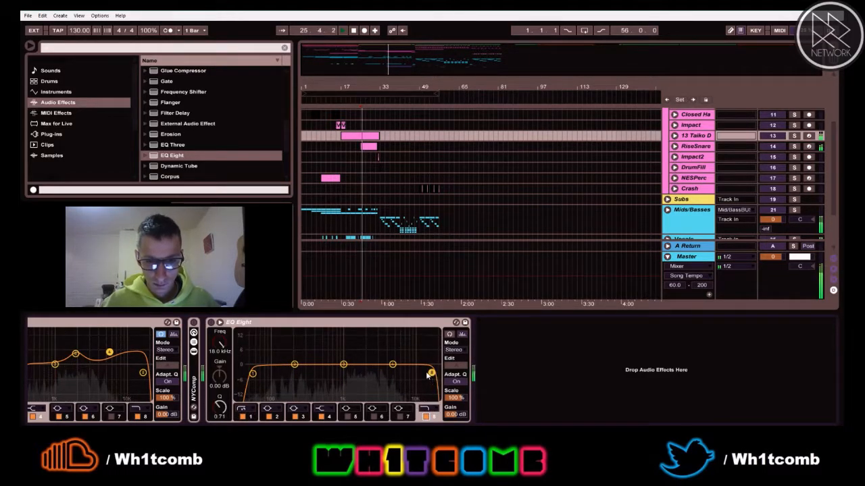
drag(392, 365, 408, 359)
Step: Set the new EQ Eight's output gain to -4.00 dB while checking the track's level in the mixer, and return to the arrangement
key(Tab)
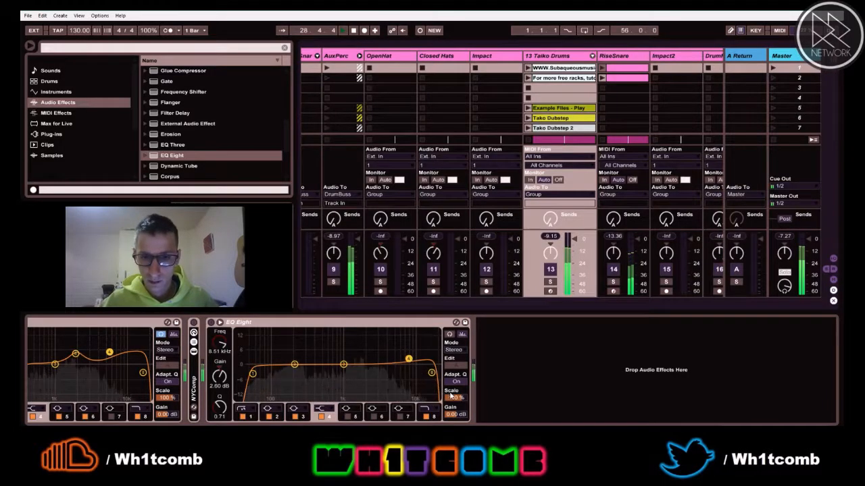
click(455, 415)
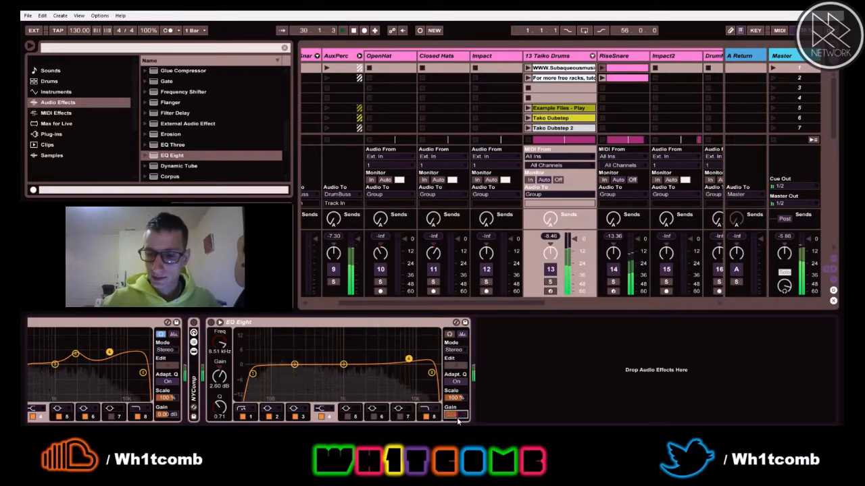
text(4)
key(Return)
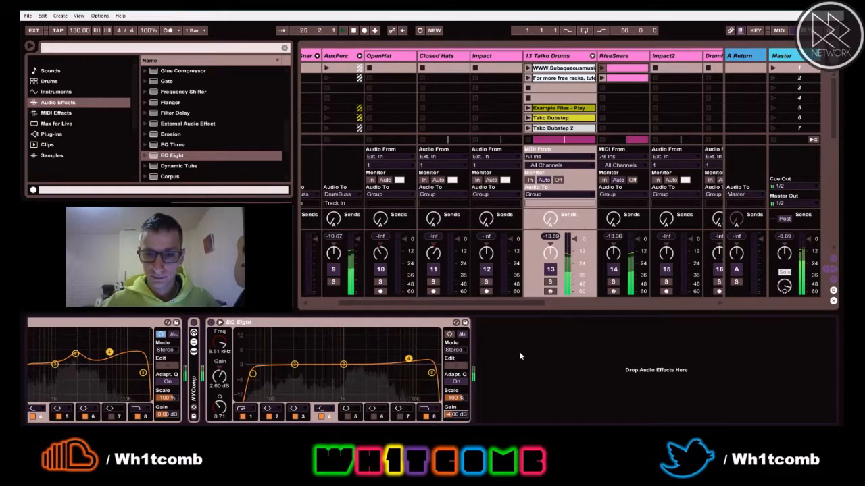
key(Tab)
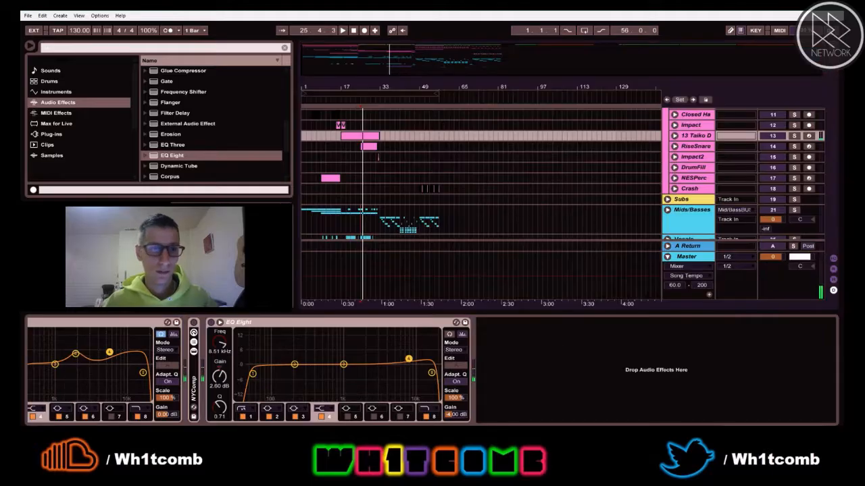
Step: Save the Live Set as a new NinjaBassHouse version with an updated date in the file name
click(29, 15)
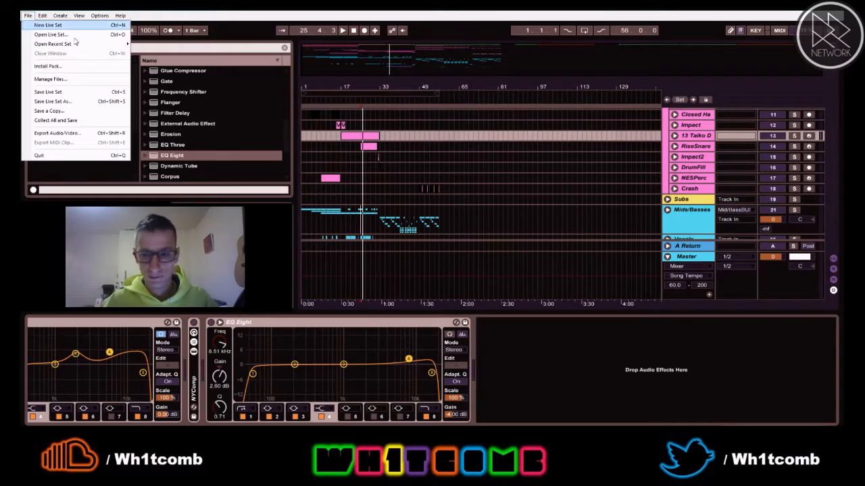
click(78, 103)
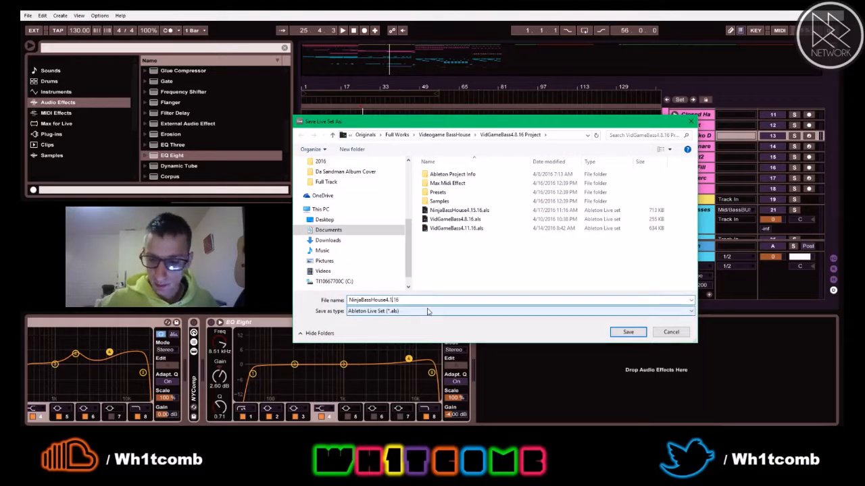
click(638, 333)
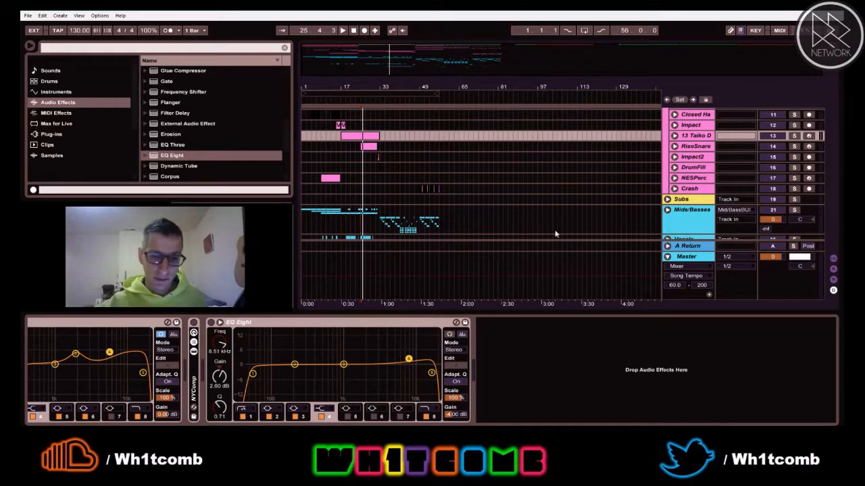
Step: Fold the two EQ Eight devices on the 13 Taiko D track
double_click(253, 323)
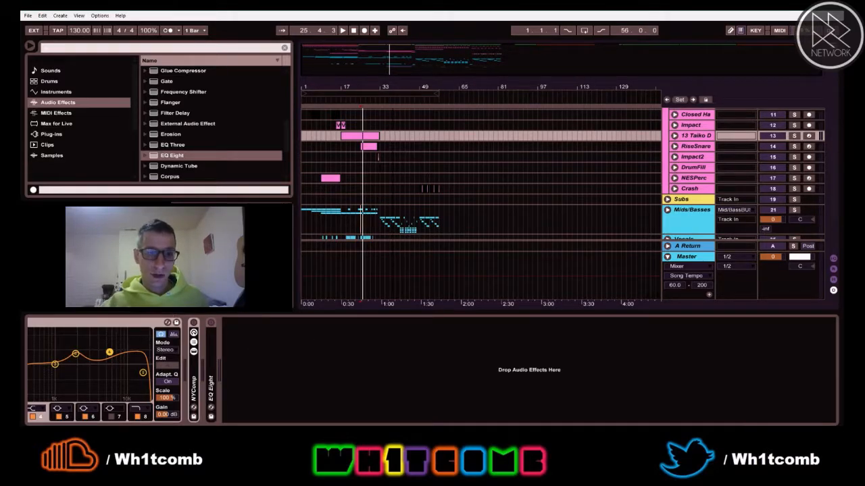
shift+click(86, 323)
key(Delete)
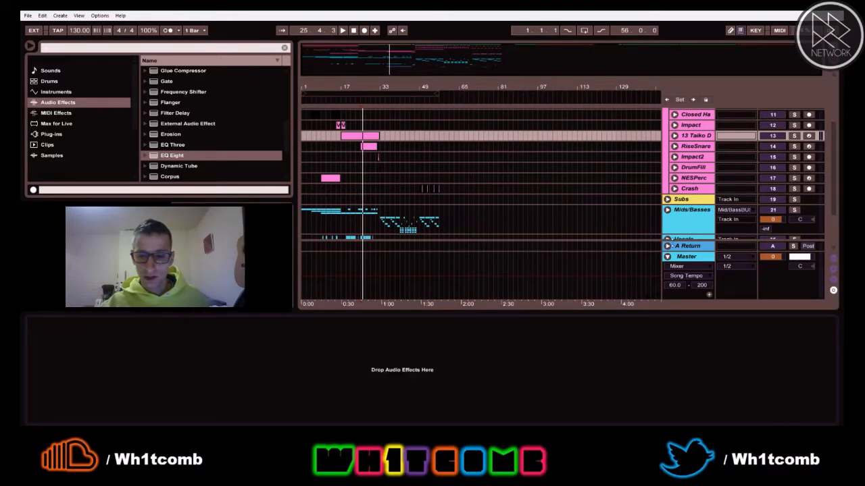
Step: Collapse the AuxPerc group in the arrangement
click(694, 167)
scroll(694, 170, up, 3)
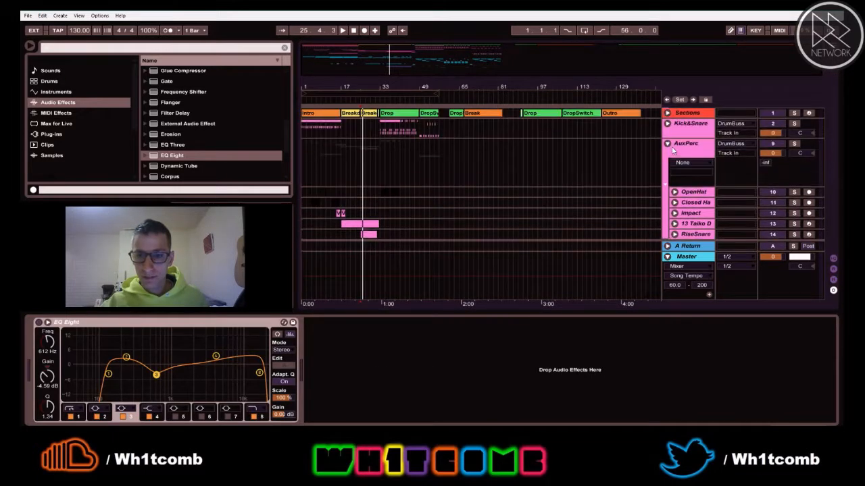
click(668, 144)
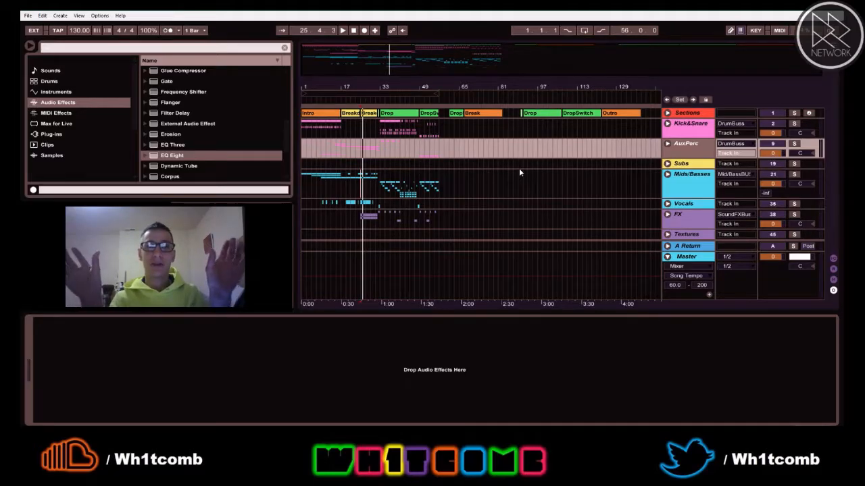
Step: Play the song from the DropSwitch section and look inside the Mids/Basses and Subs groups
click(418, 142)
key(space)
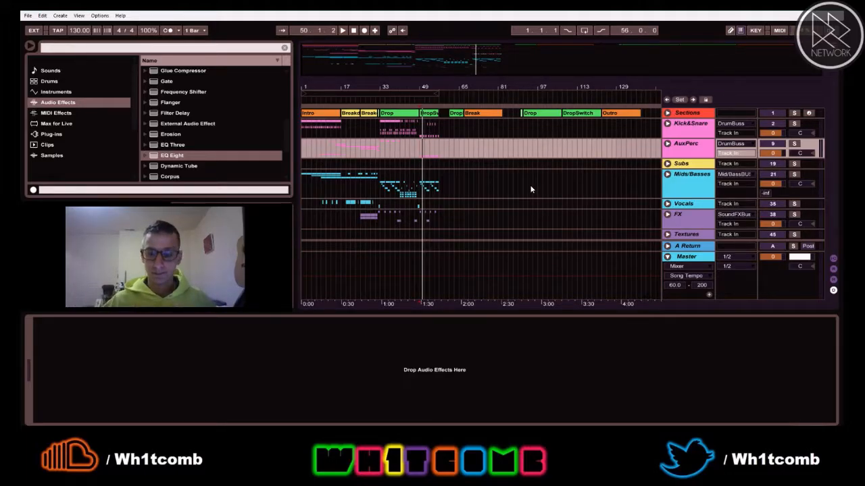
click(691, 180)
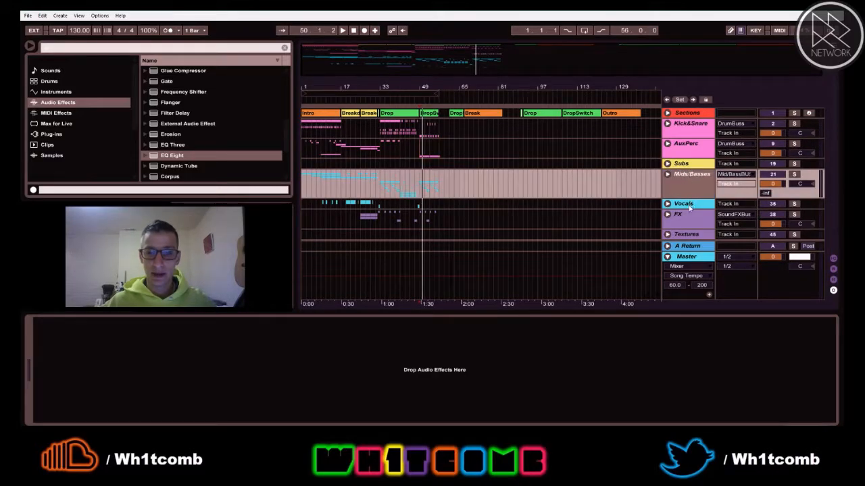
click(668, 175)
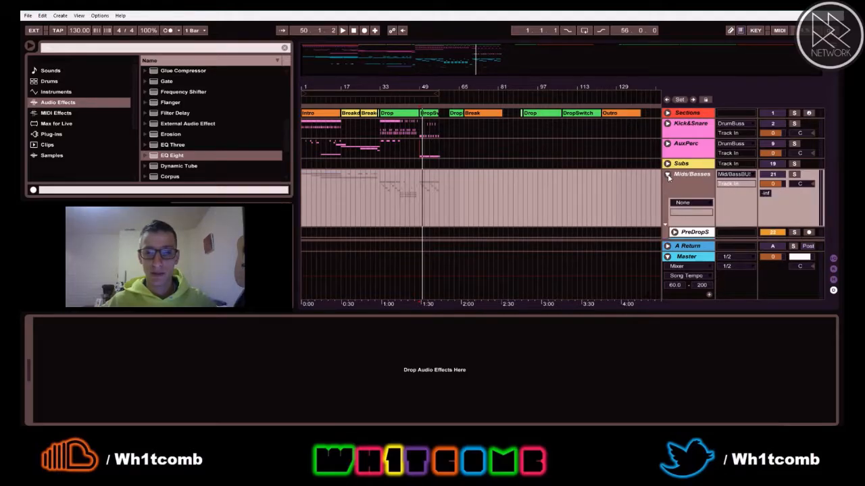
click(668, 176)
click(696, 165)
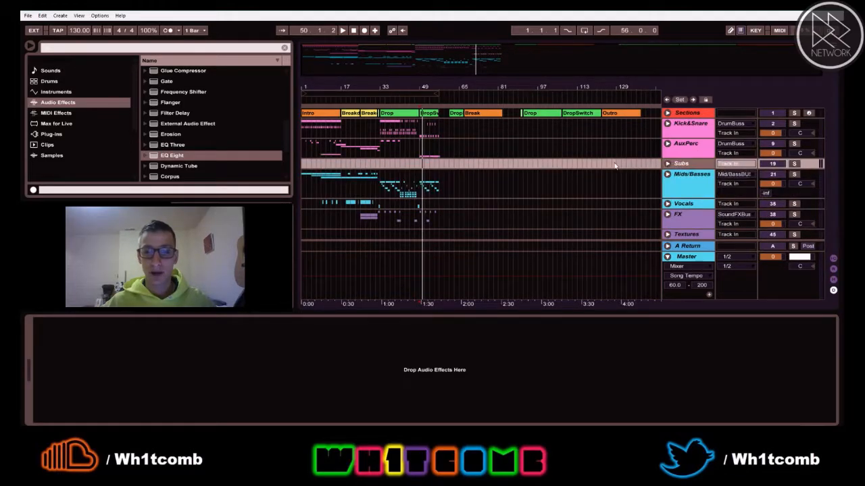
click(667, 164)
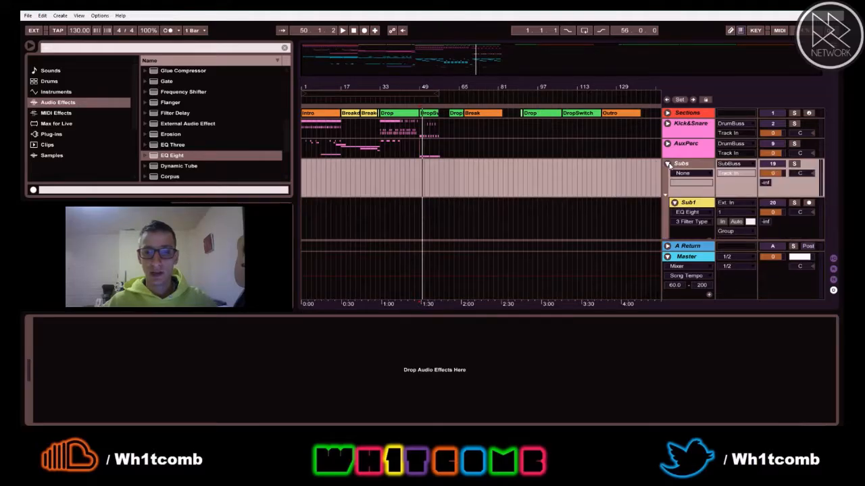
click(668, 164)
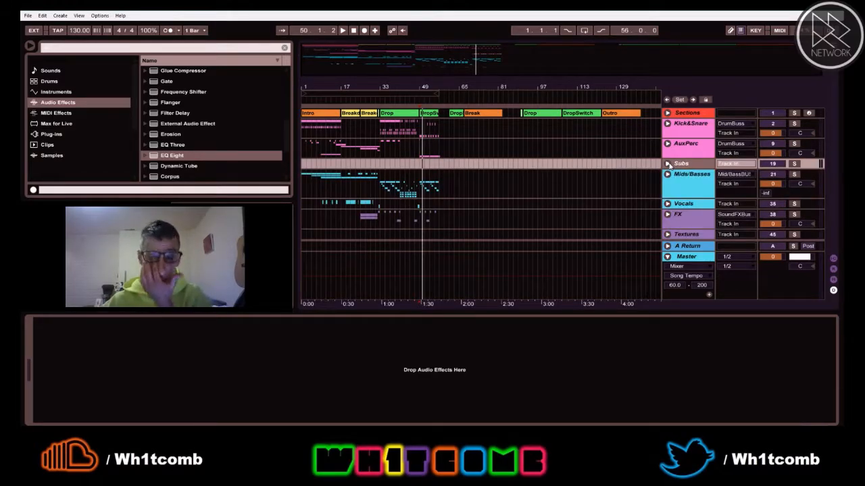